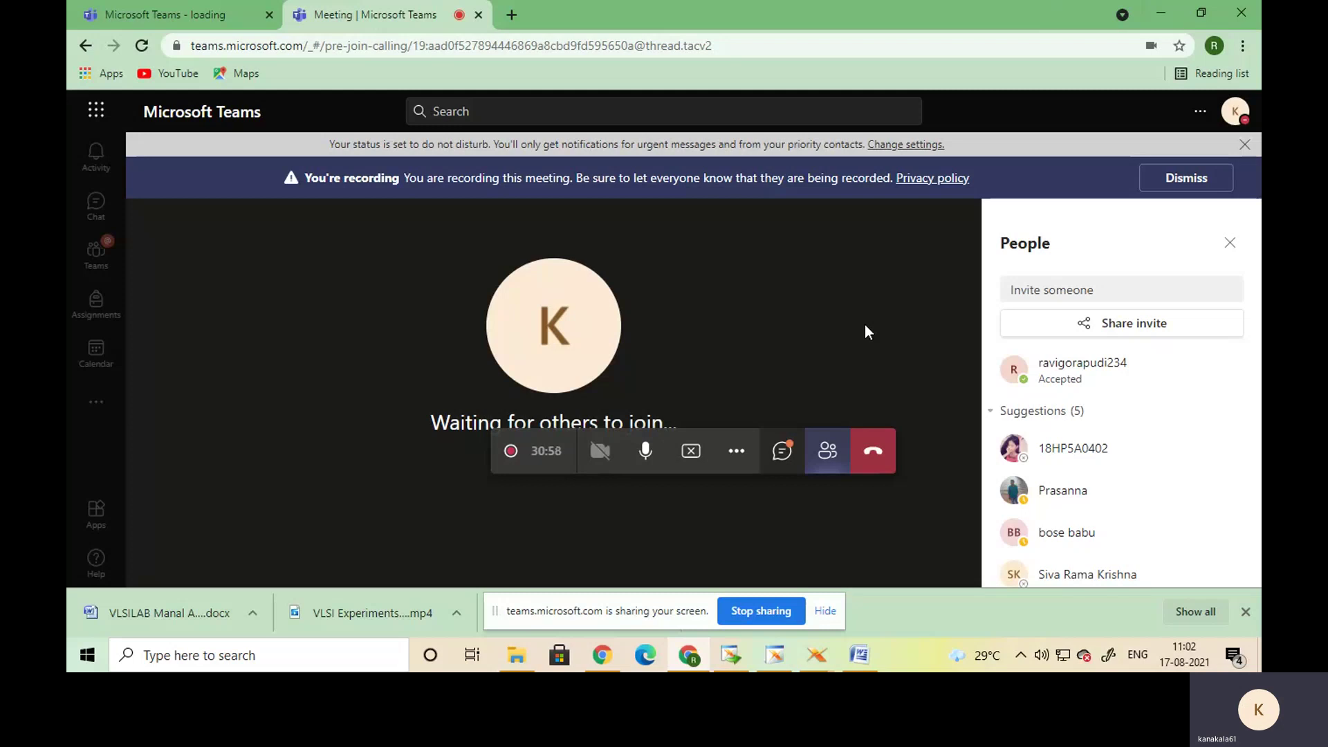
- Switch to the VLSILAB Manal ALIET document in Word and examine the inverter's circuit diagram and test bench
click(1159, 9)
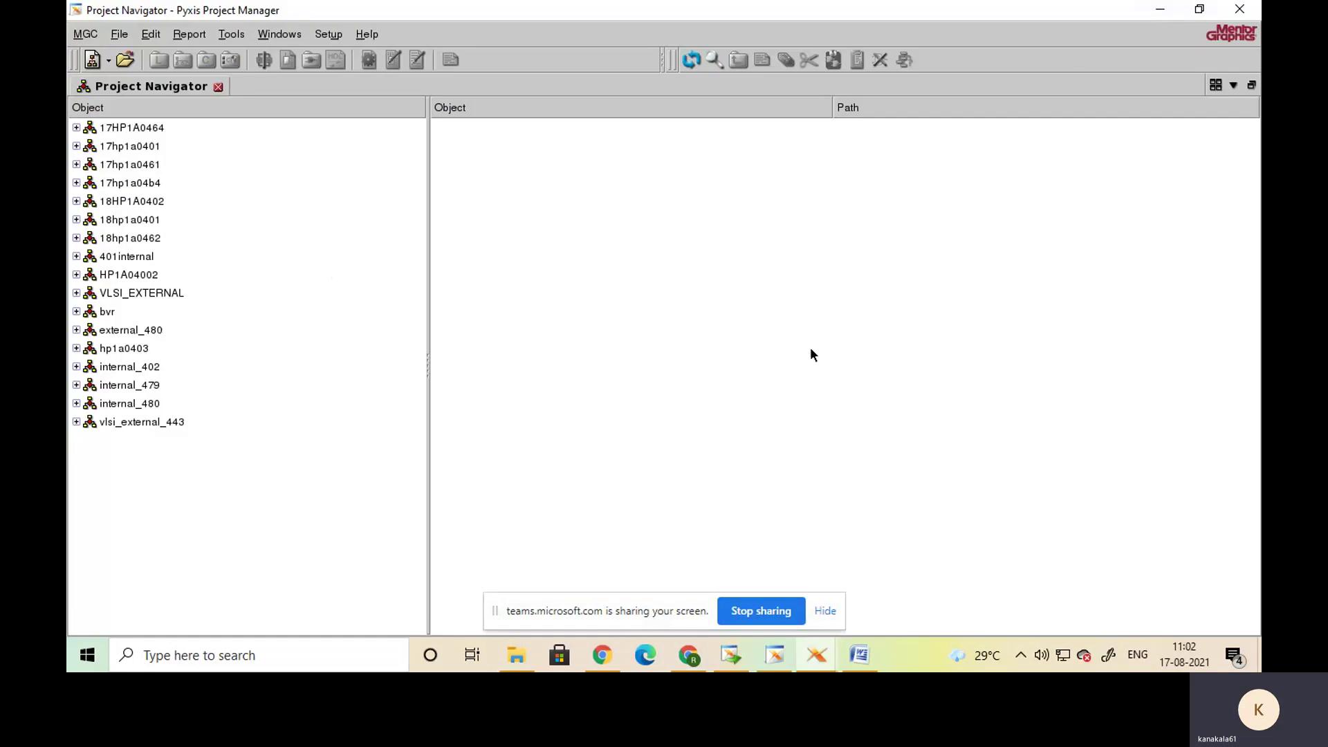
click(863, 669)
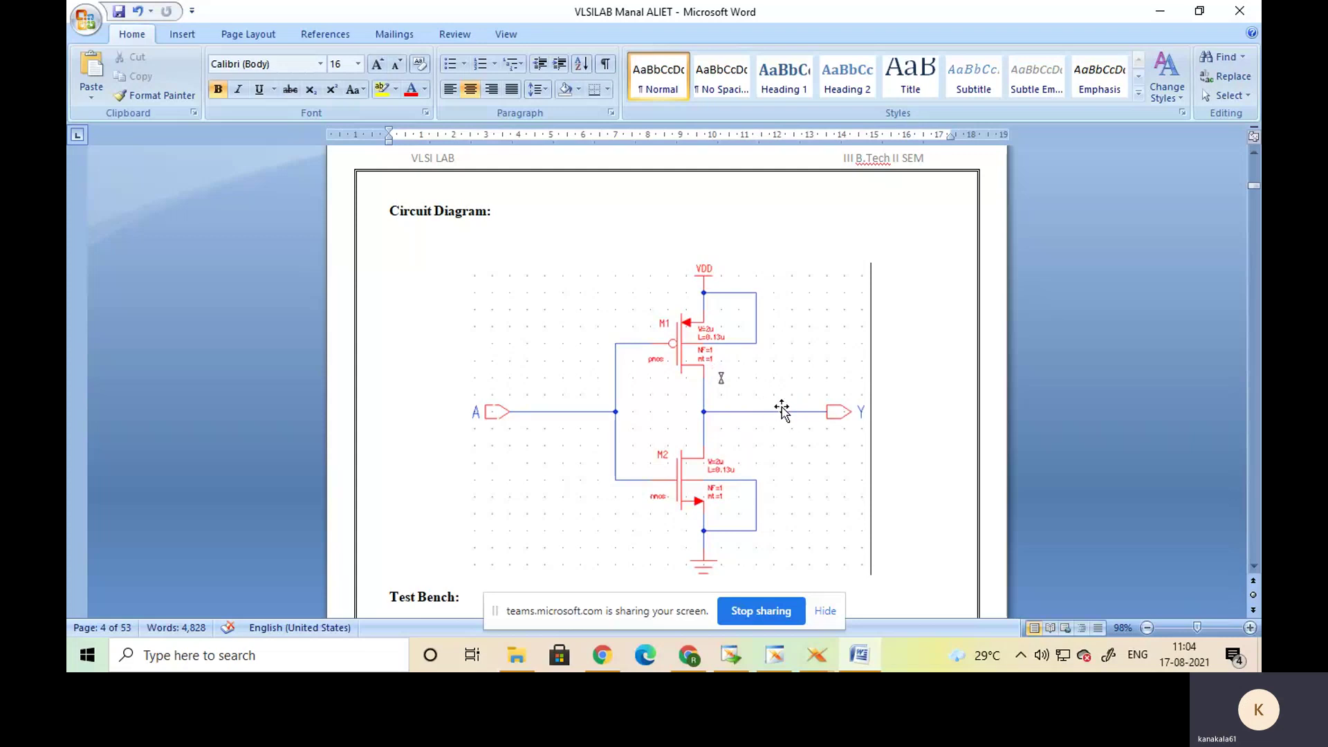
scroll(782, 406, down, 4)
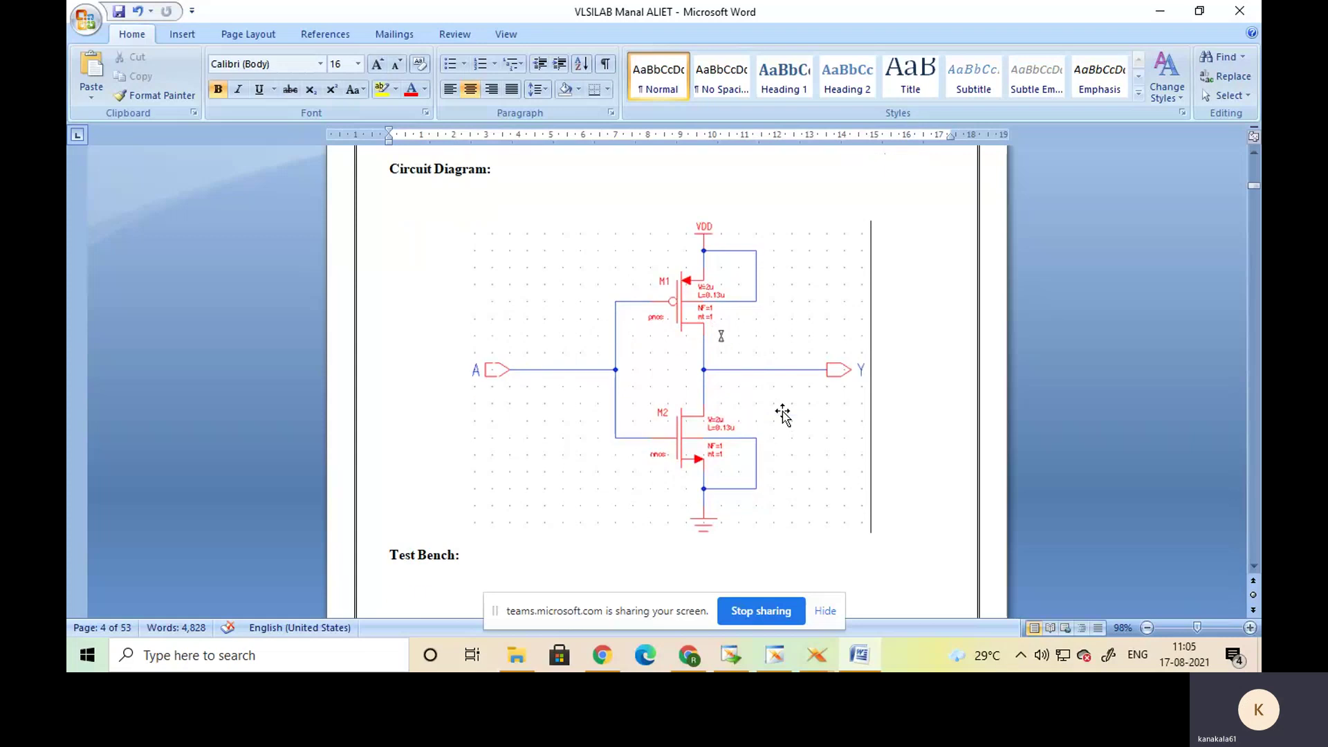
scroll(785, 412, down, 5)
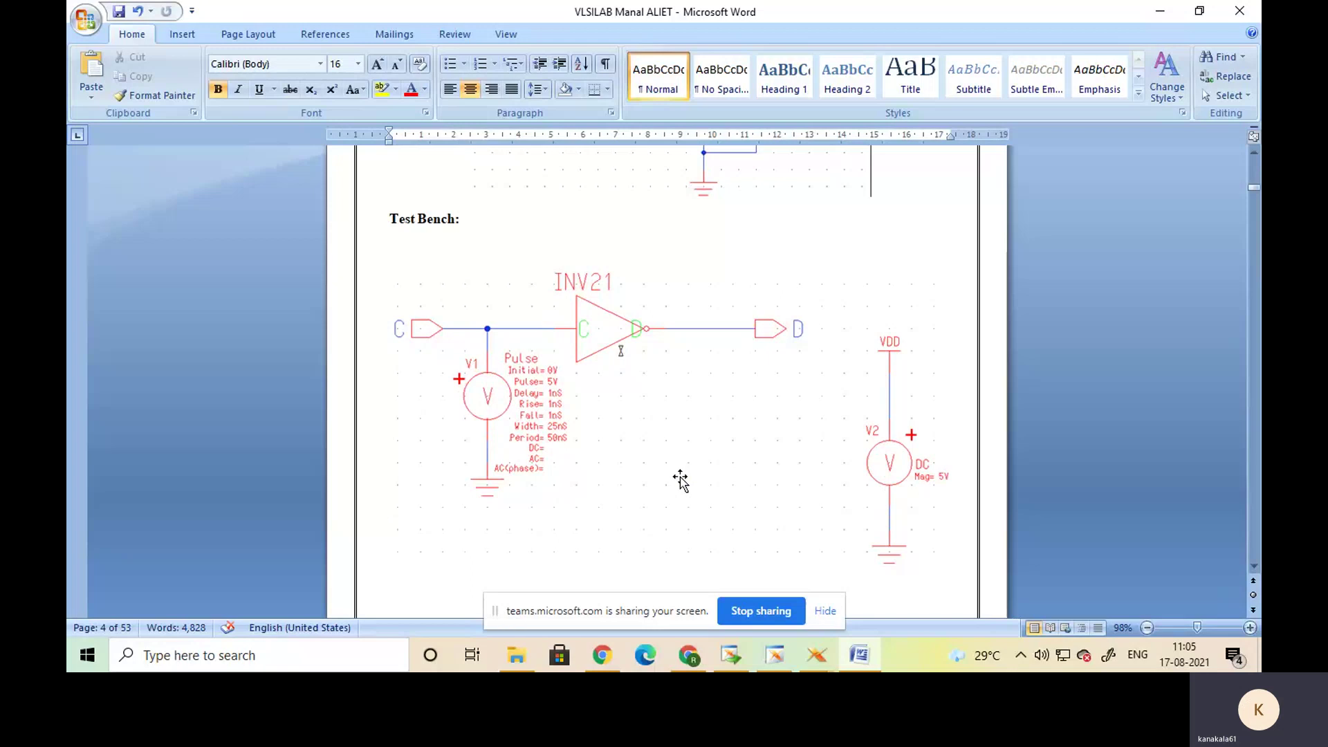
scroll(680, 480, up, 3)
scroll(682, 477, up, 5)
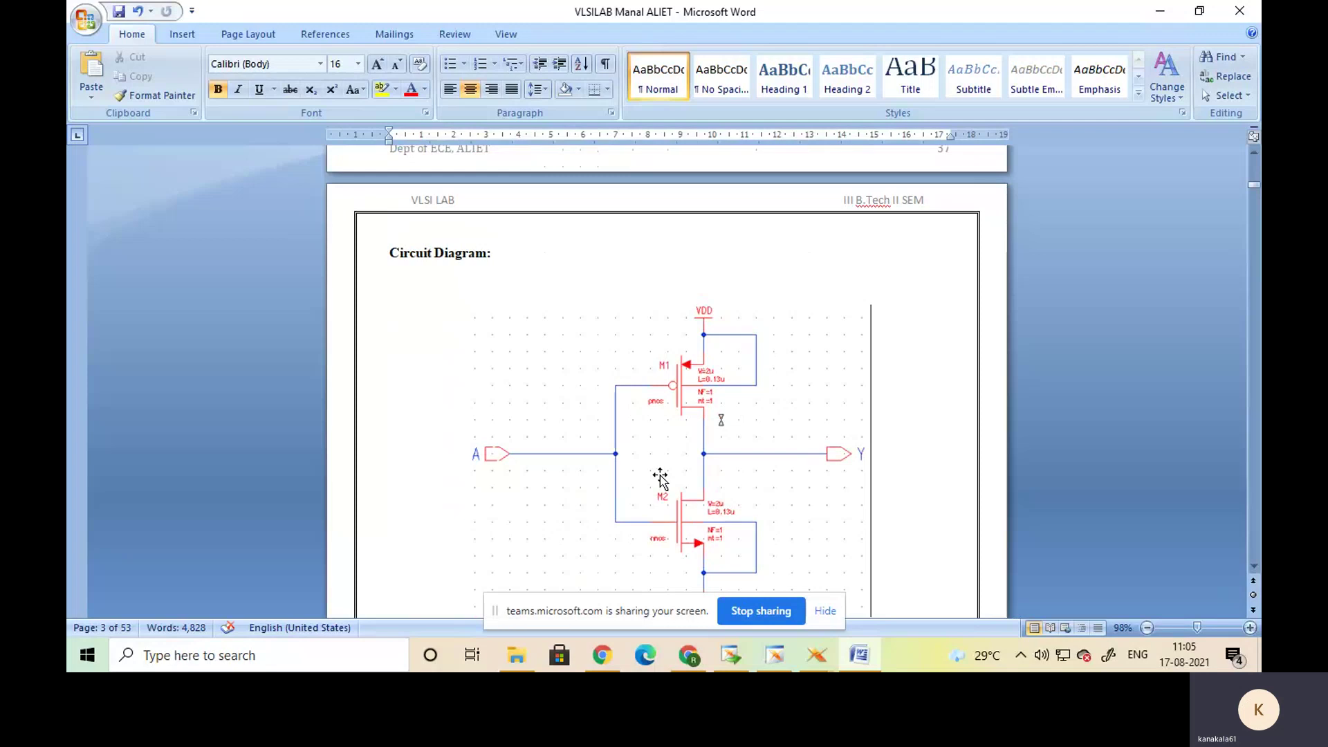
scroll(660, 476, down, 1)
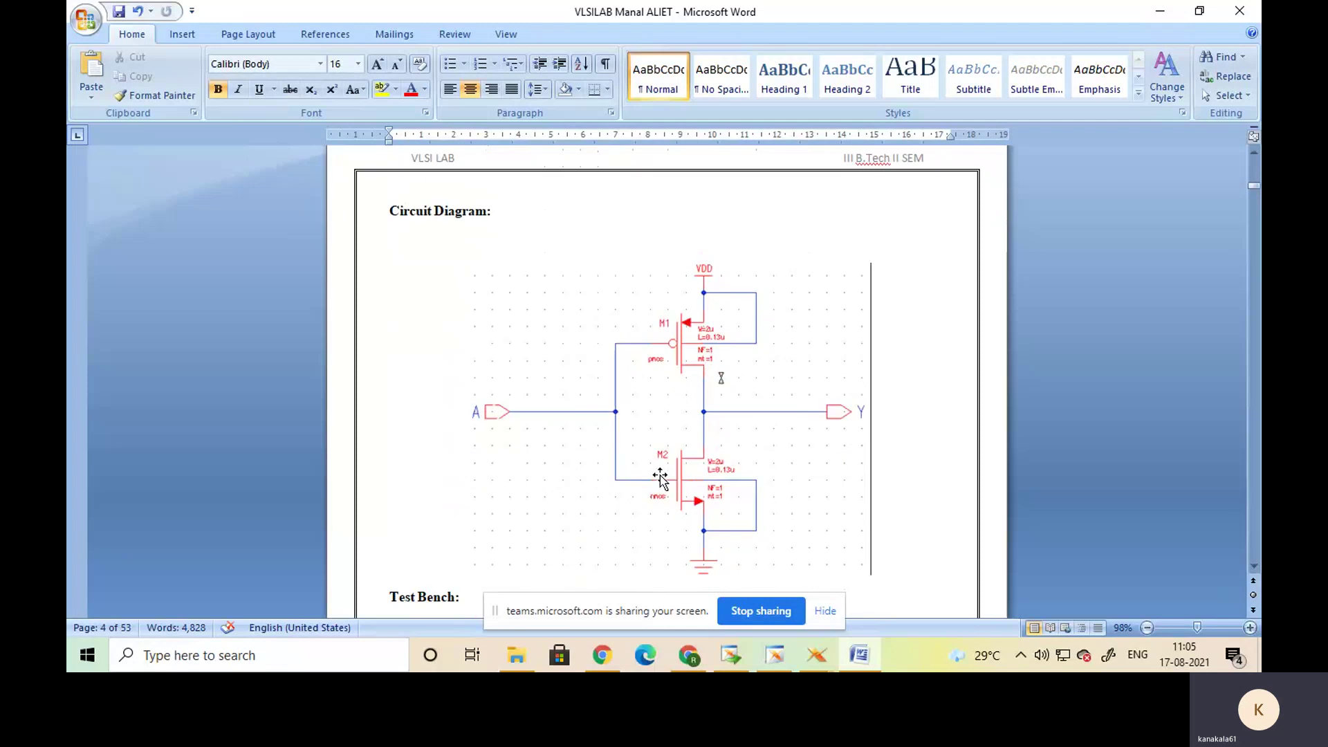
scroll(690, 473, down, 8)
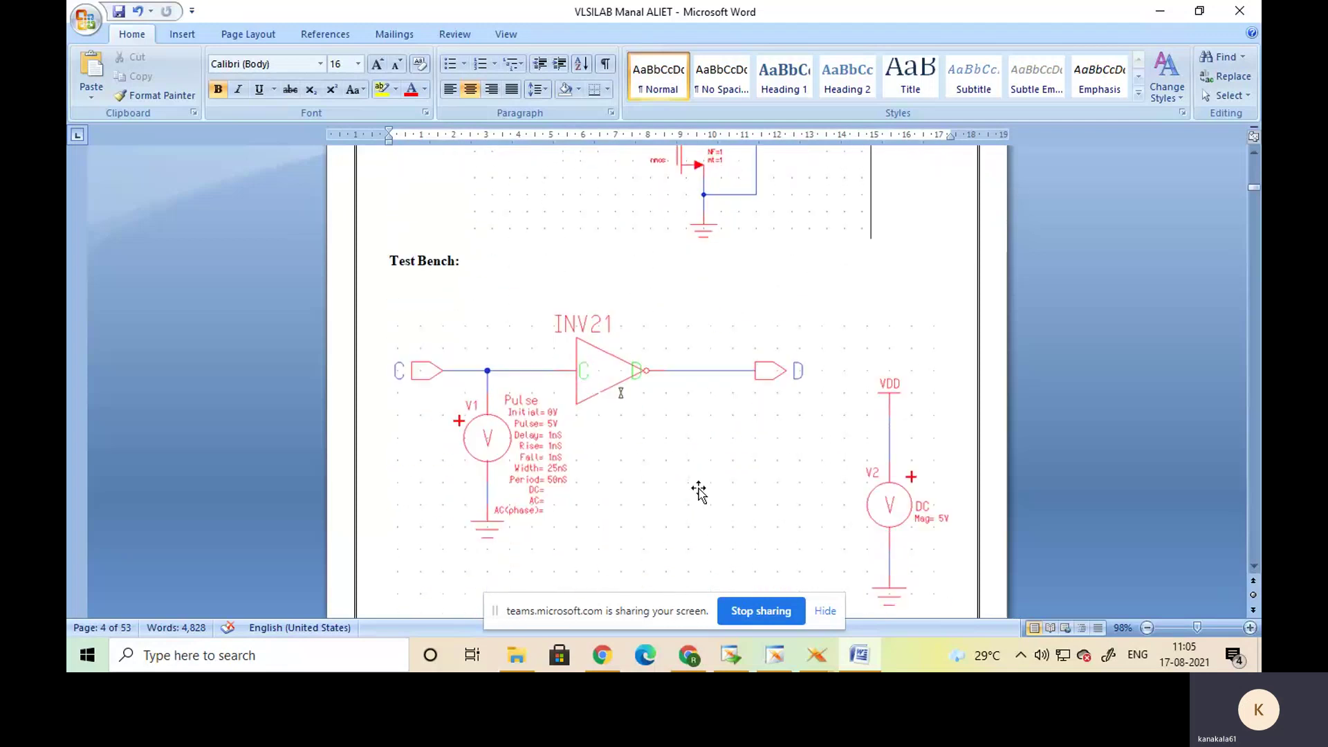
scroll(693, 486, up, 7)
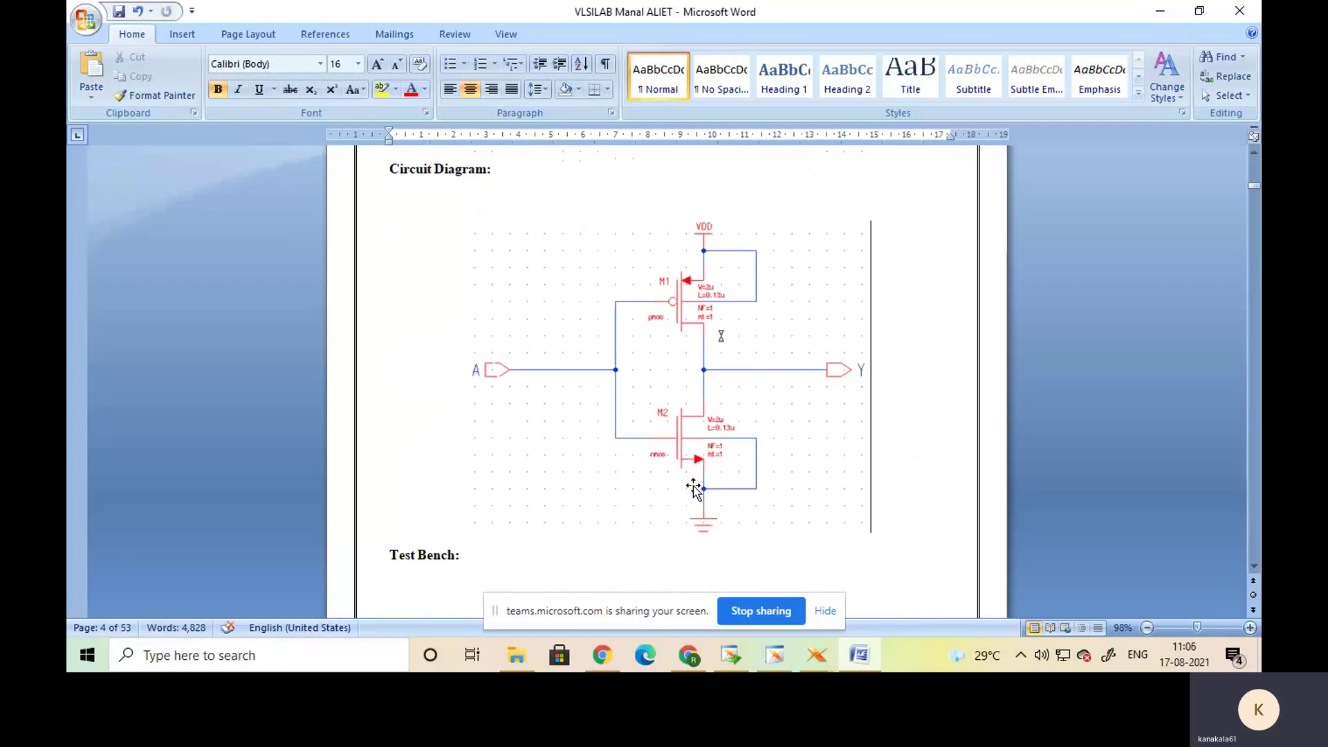
scroll(693, 486, up, 1)
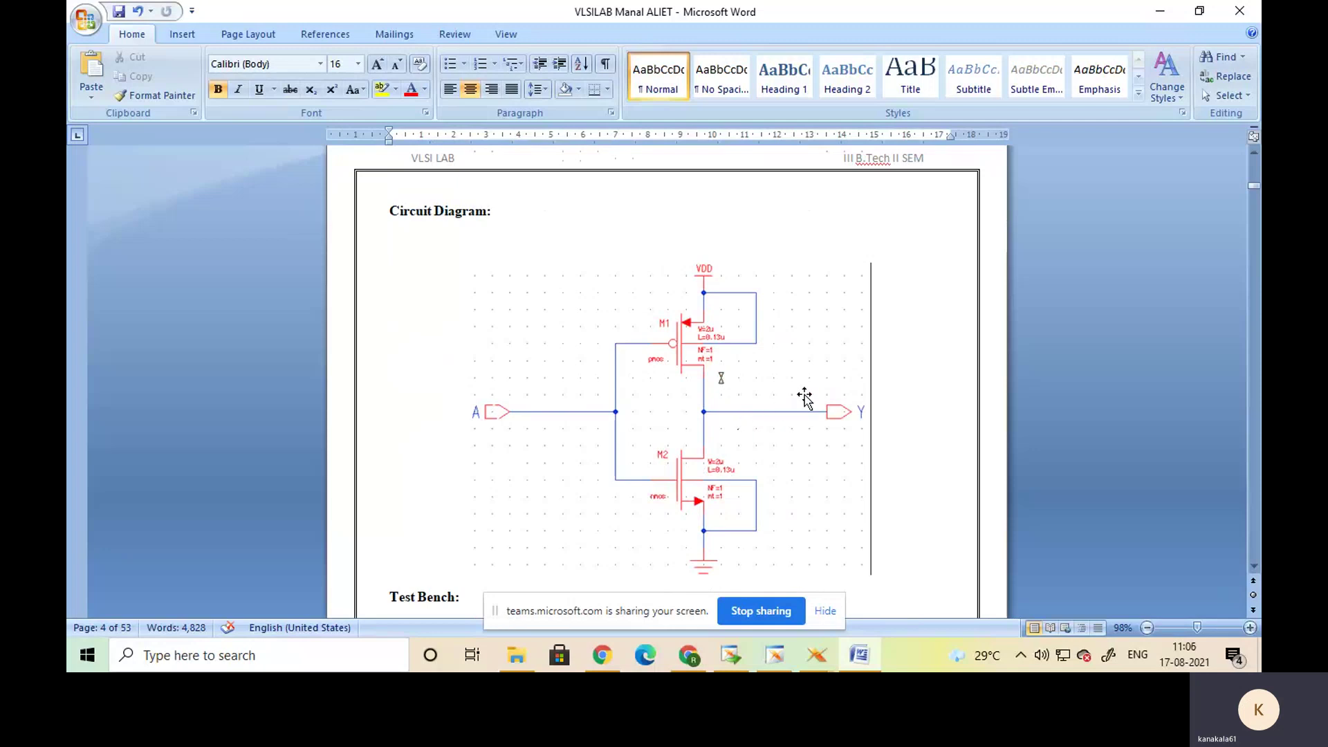
scroll(802, 402, down, 7)
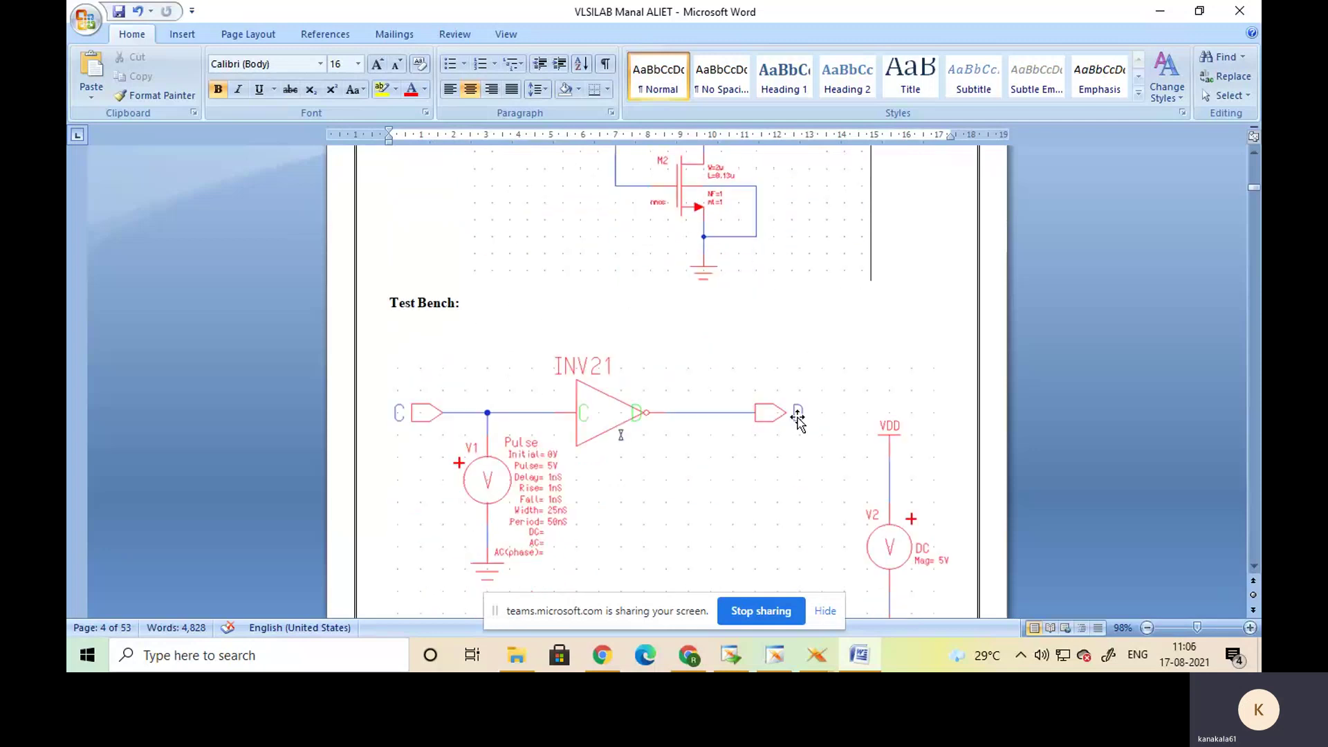
scroll(685, 448, down, 1)
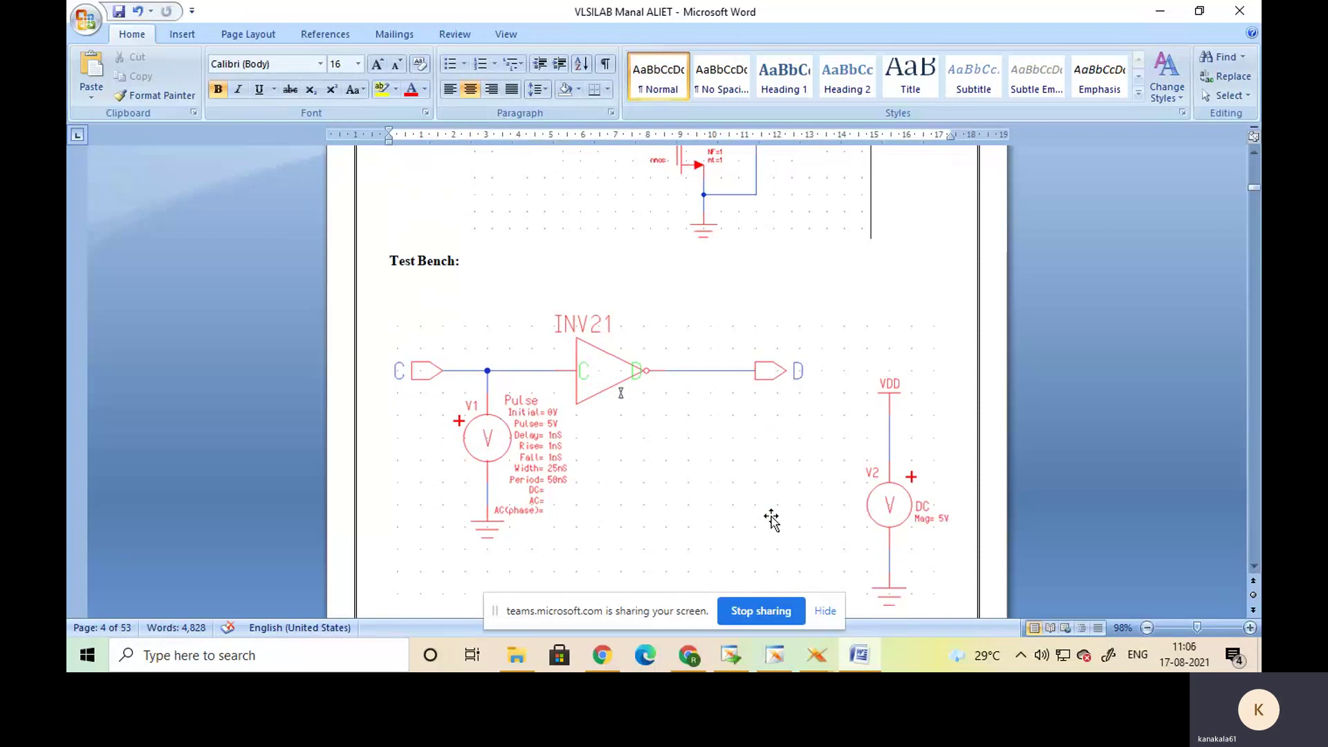
- Return to Pyxis Project Manager and start creating a new project
click(1160, 13)
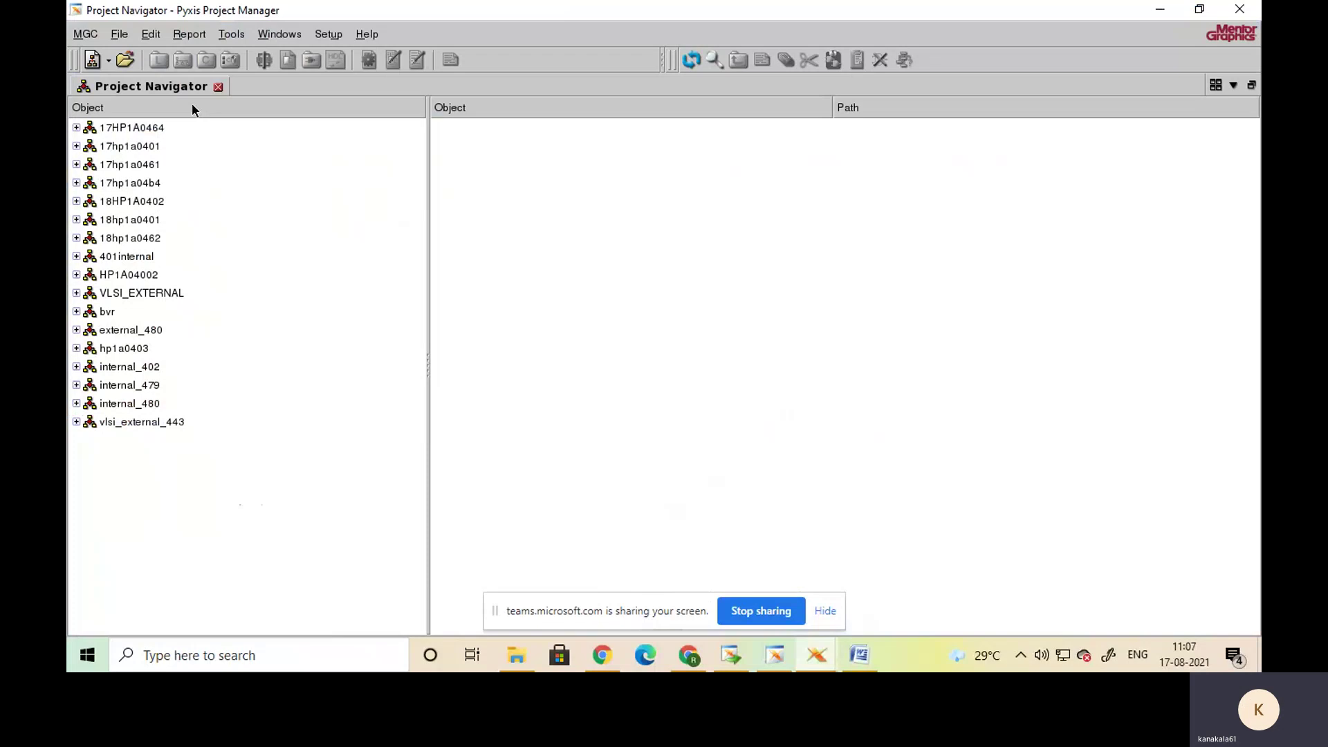
click(119, 36)
mouse_move(131, 61)
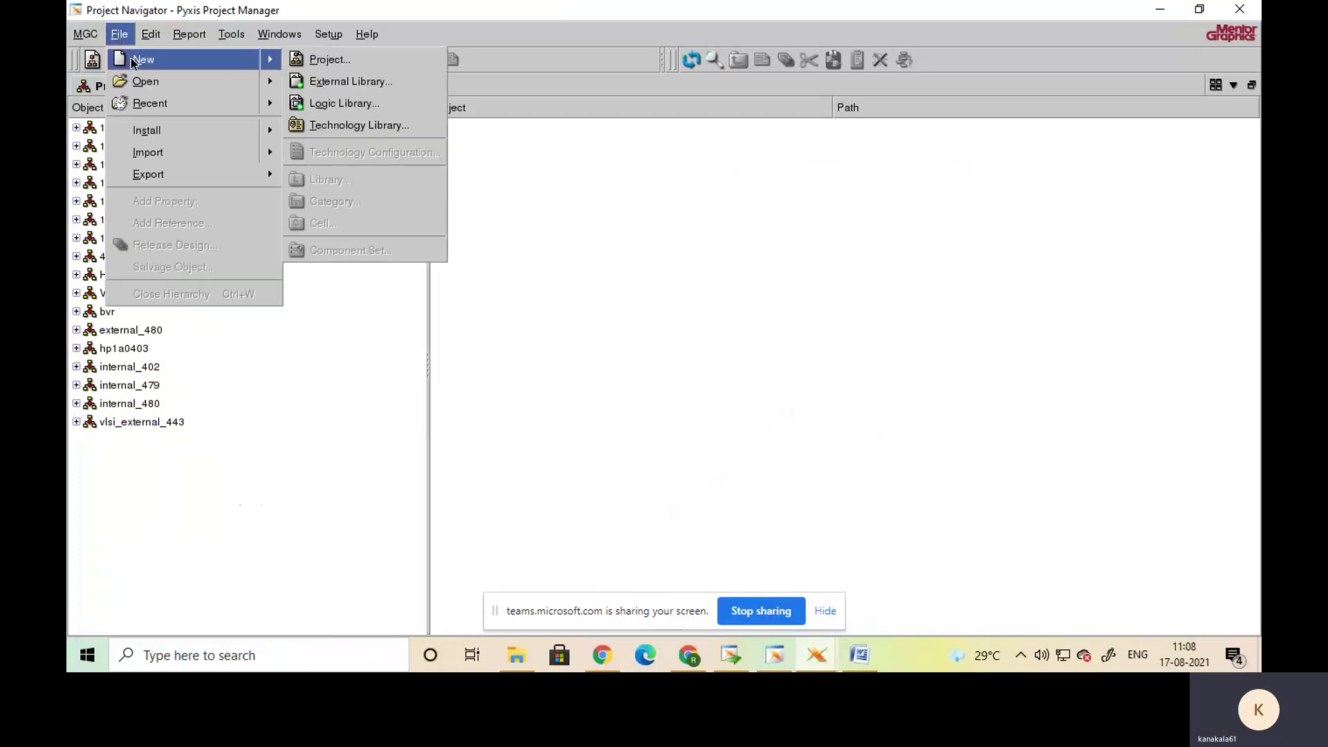
mouse_move(250, 66)
click(320, 59)
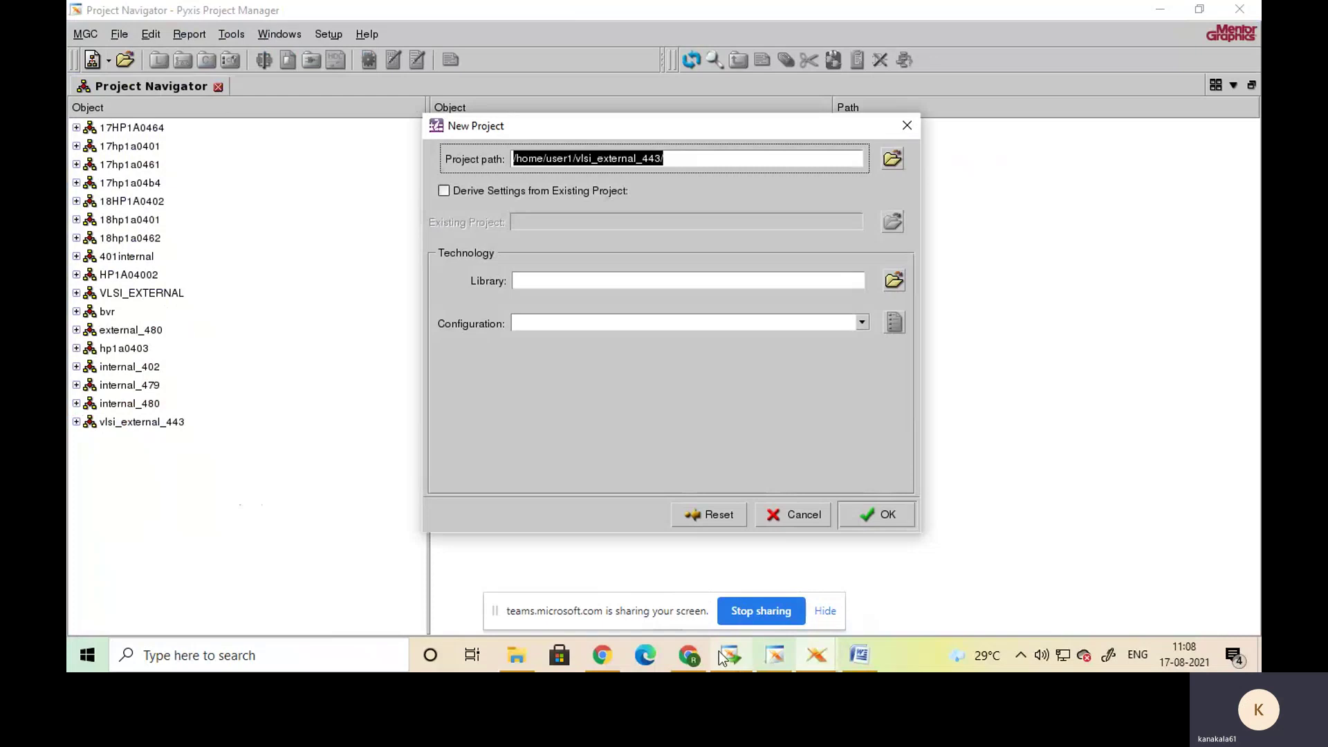
mouse_move(688, 647)
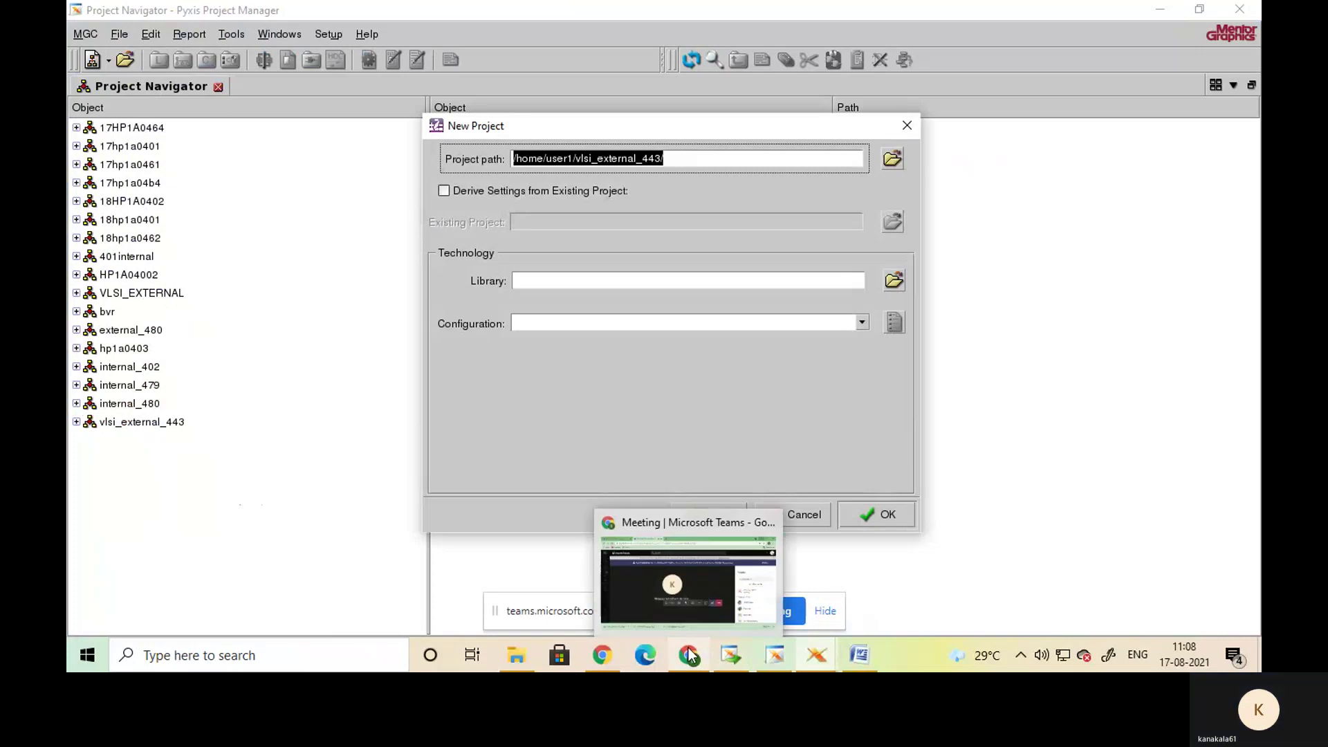
click(713, 552)
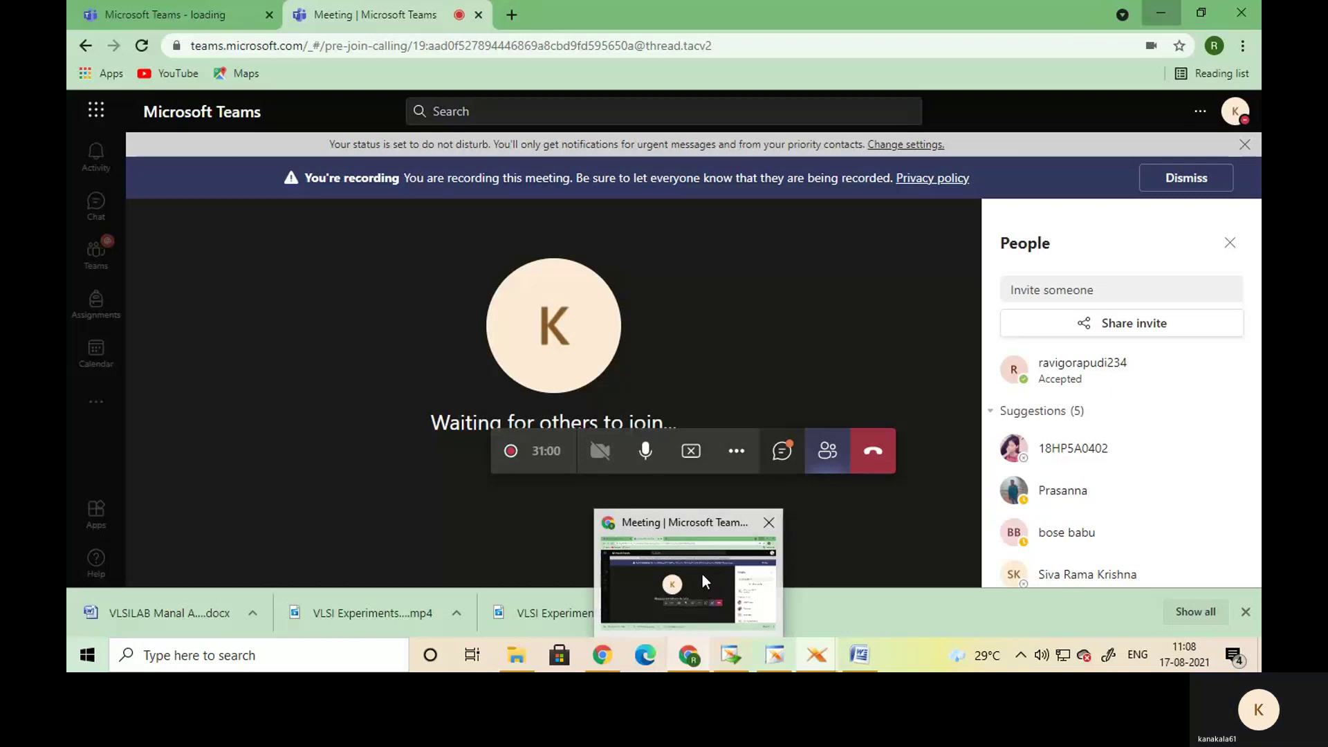
click(703, 574)
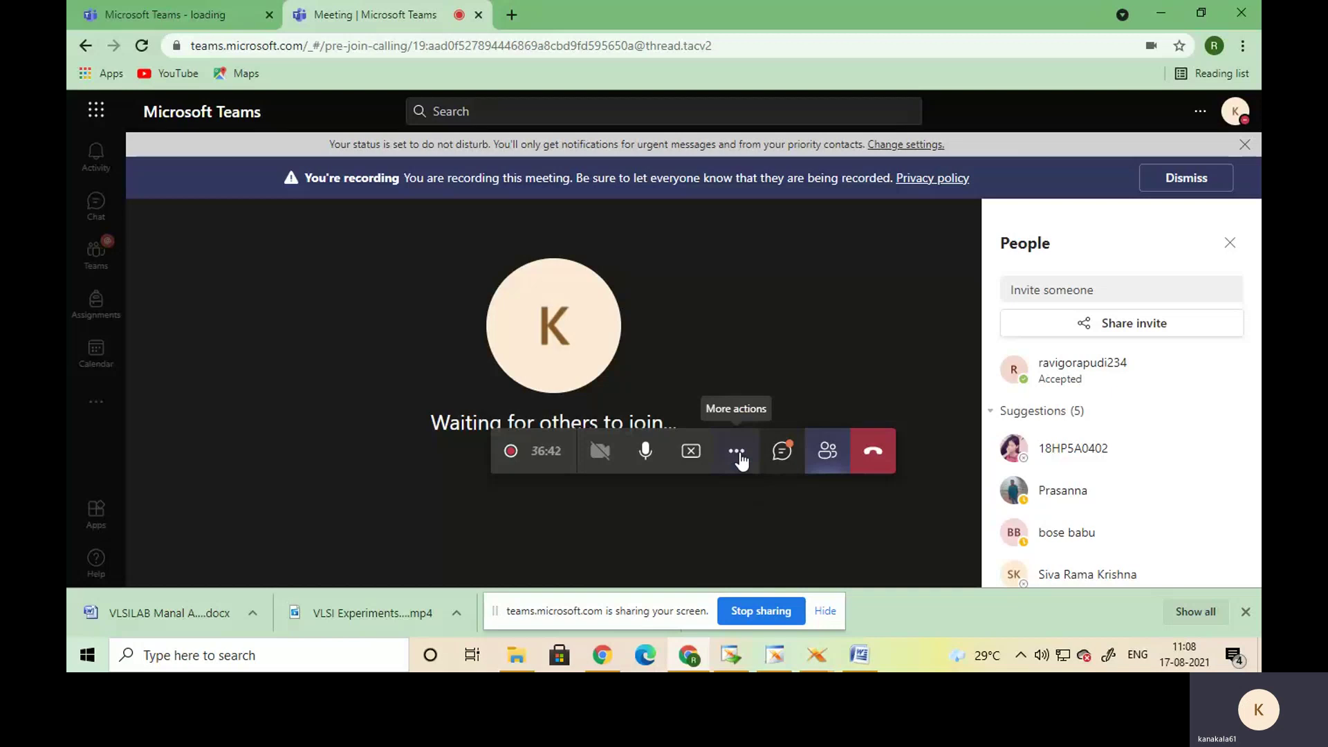
click(739, 456)
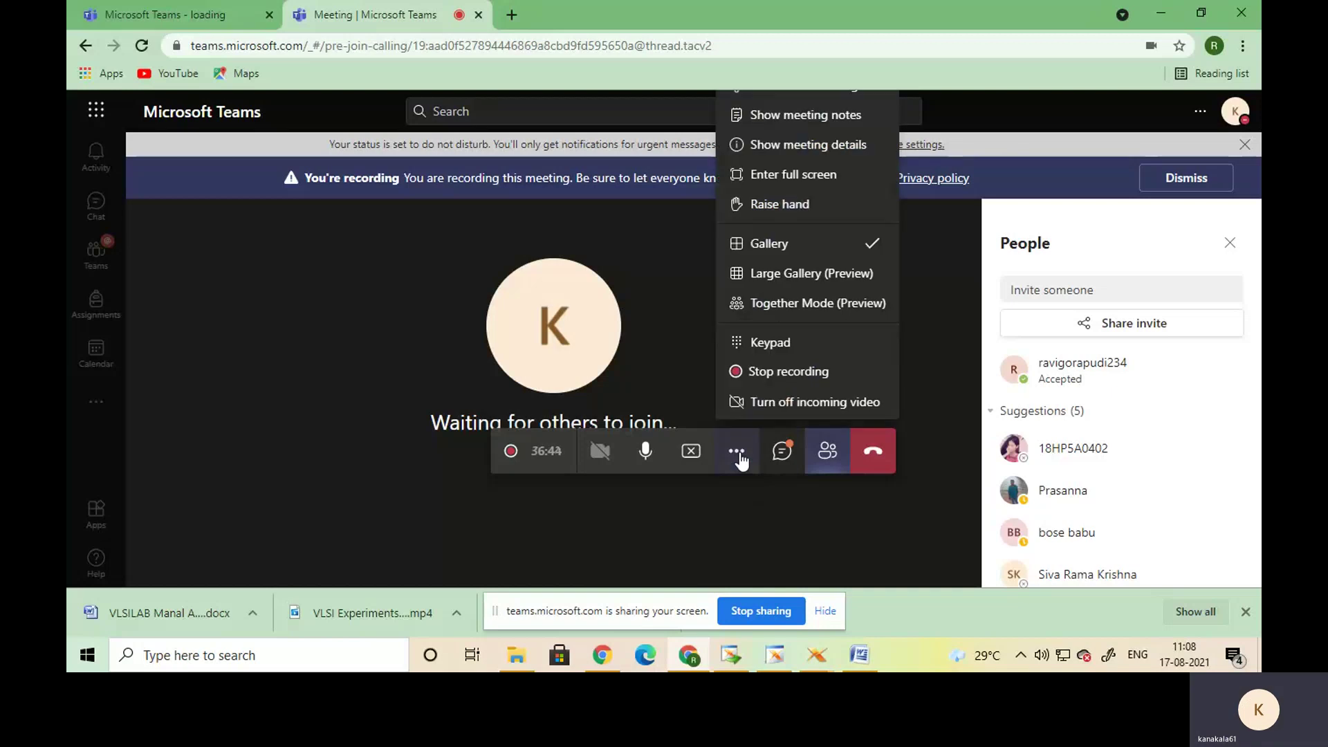
click(740, 456)
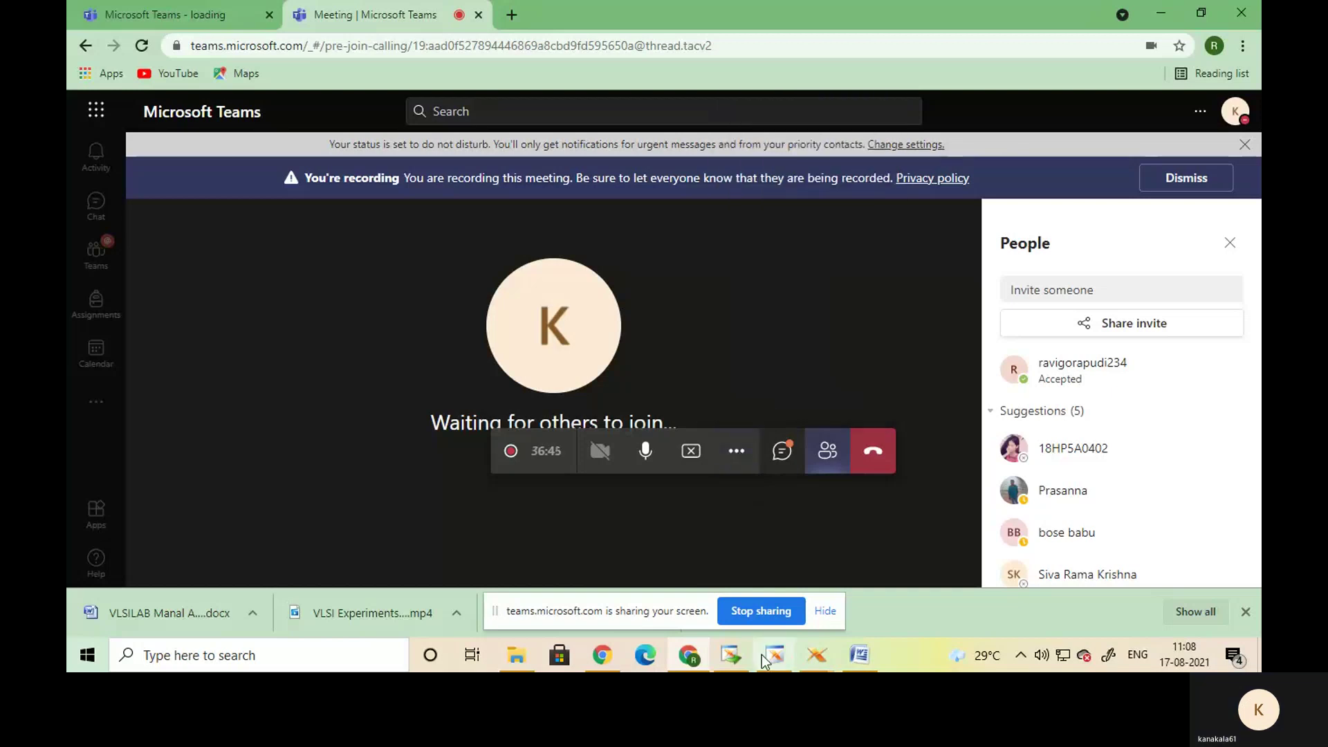
click(823, 653)
click(895, 611)
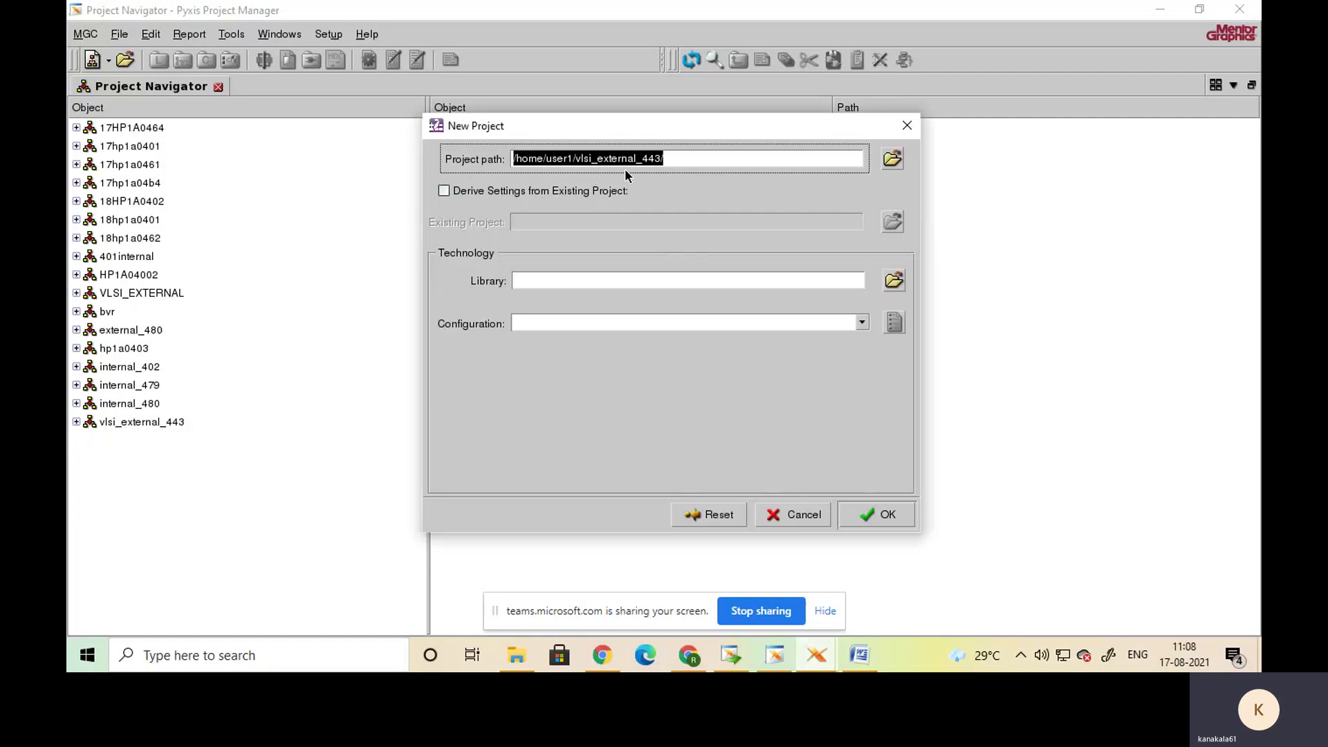
- Browse for the project path and go to the /home/user1 folder, looking through its existing projects
click(892, 160)
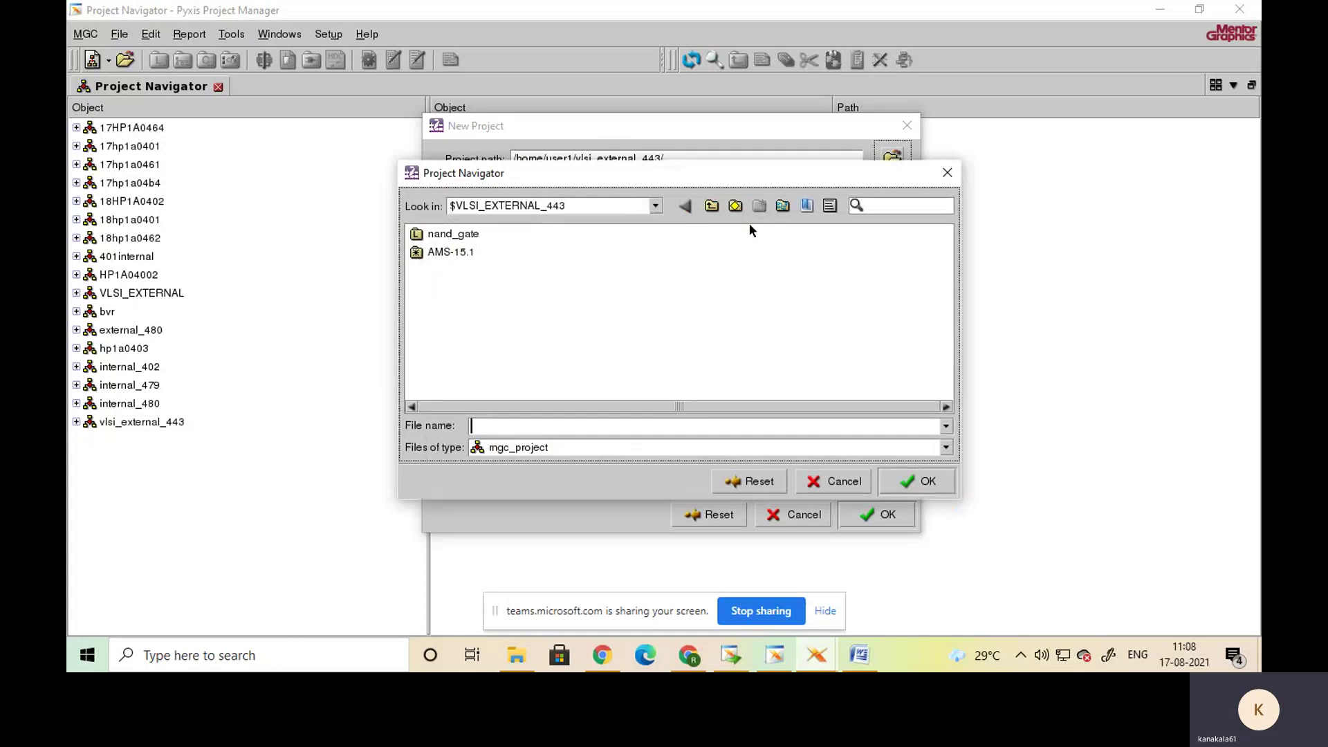
click(711, 206)
click(711, 207)
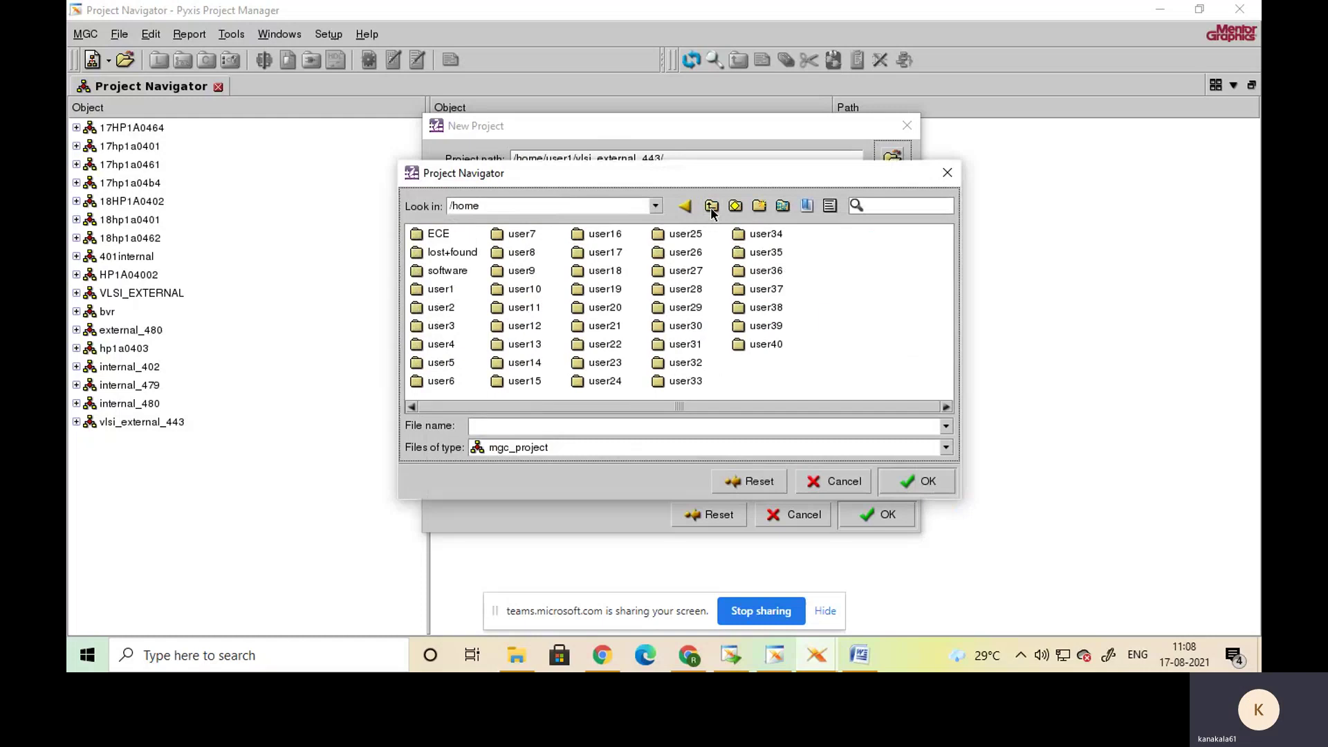
click(438, 289)
double_click(438, 291)
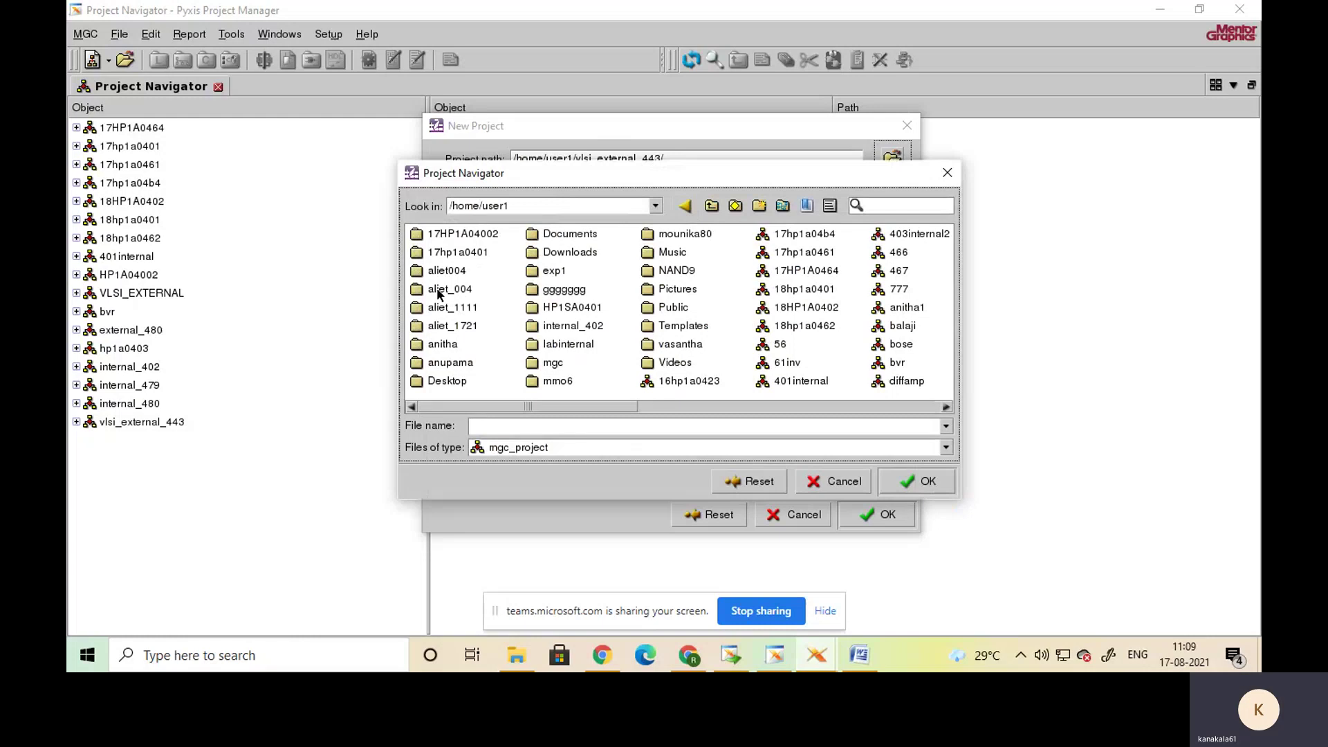
drag(621, 406, 926, 414)
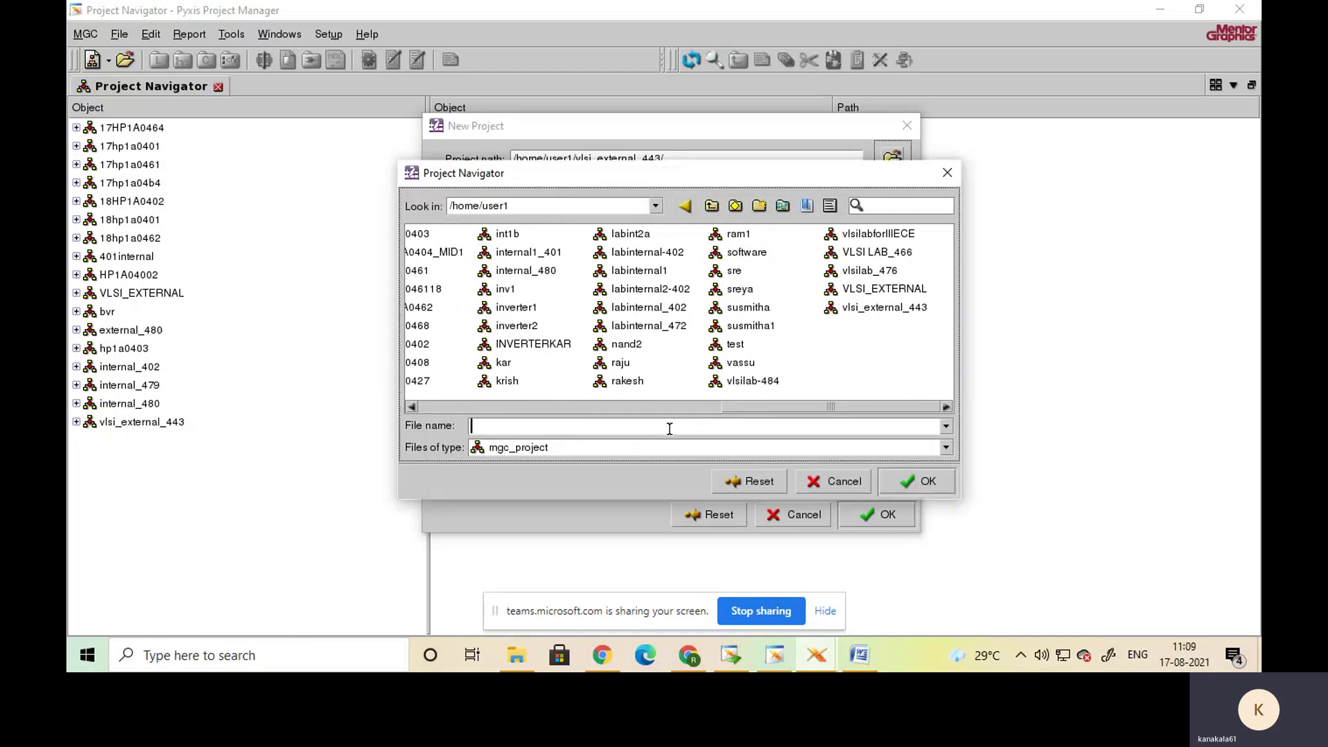
- Enter VLSILABFORIIIECE as the file name of the new project
text(VL)
key(BackSpace)
text(SILAB)
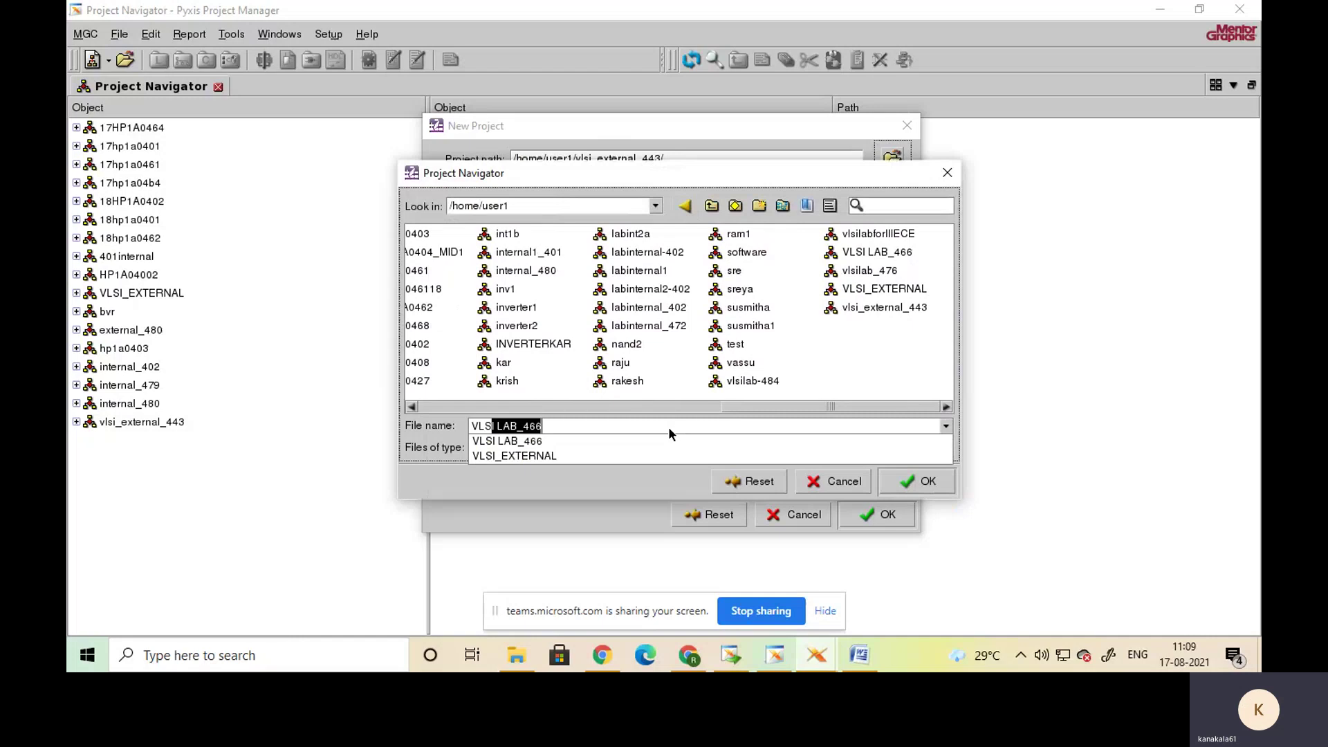
text(FOR)
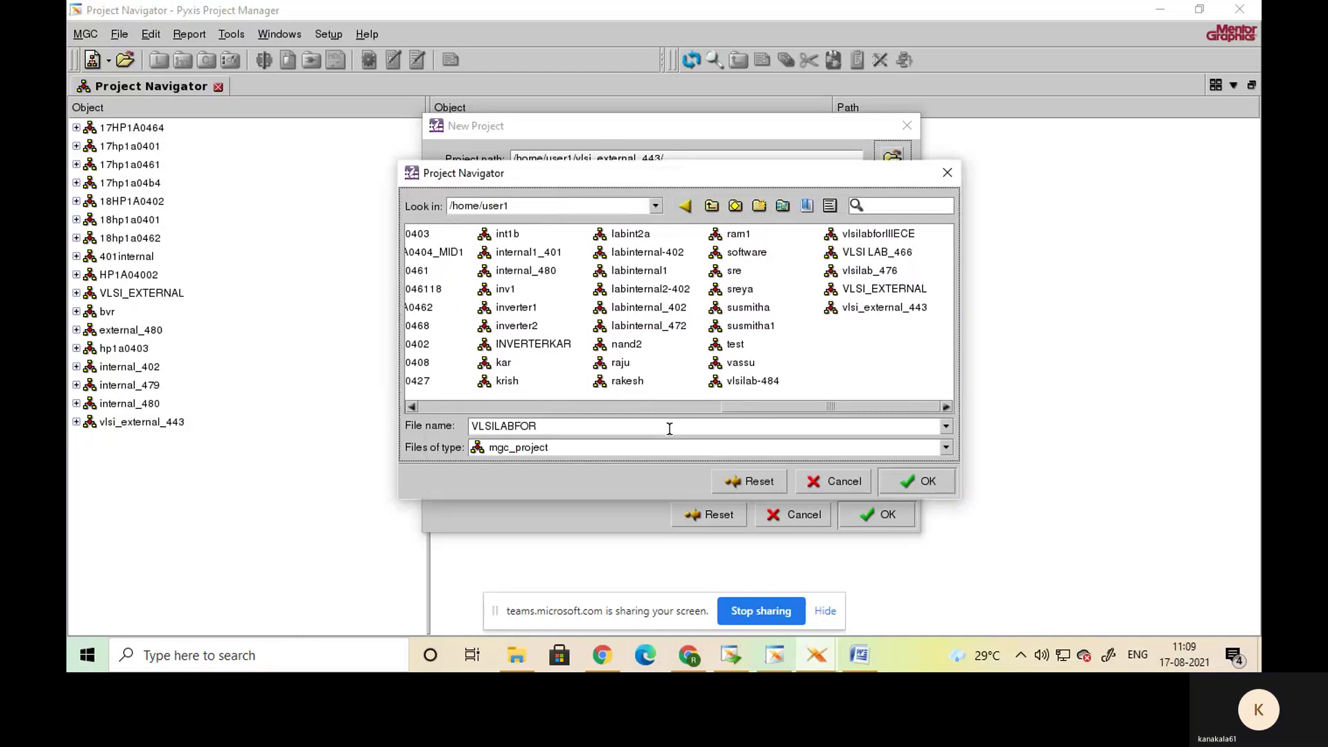
text(IIIECE)
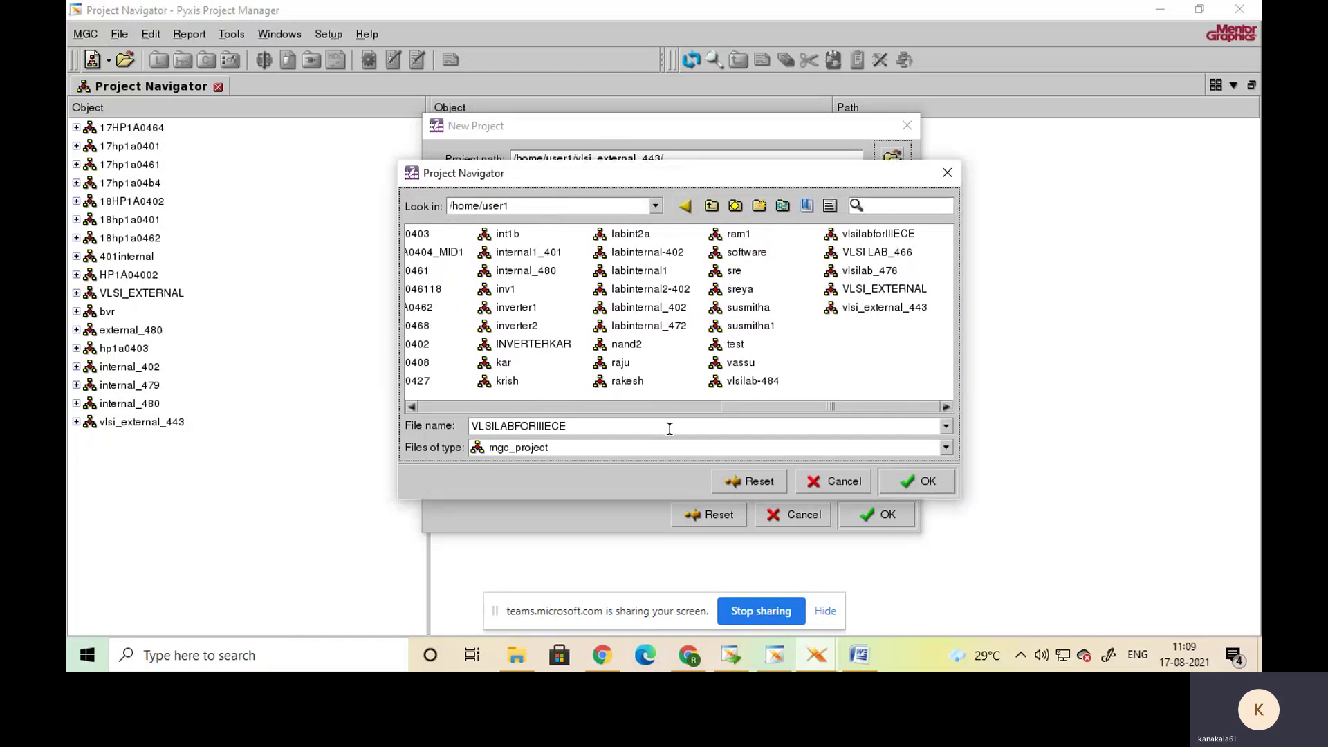
- Change FOR to lowercase so the project name reads VLSILABforIIIECE, and accept it as the project path
key(Left)
key(Left)
key(Left)
key(BackSpace)
key(BackSpace)
key(BackSpace)
key(BackSpace)
text(for)
click(669, 429)
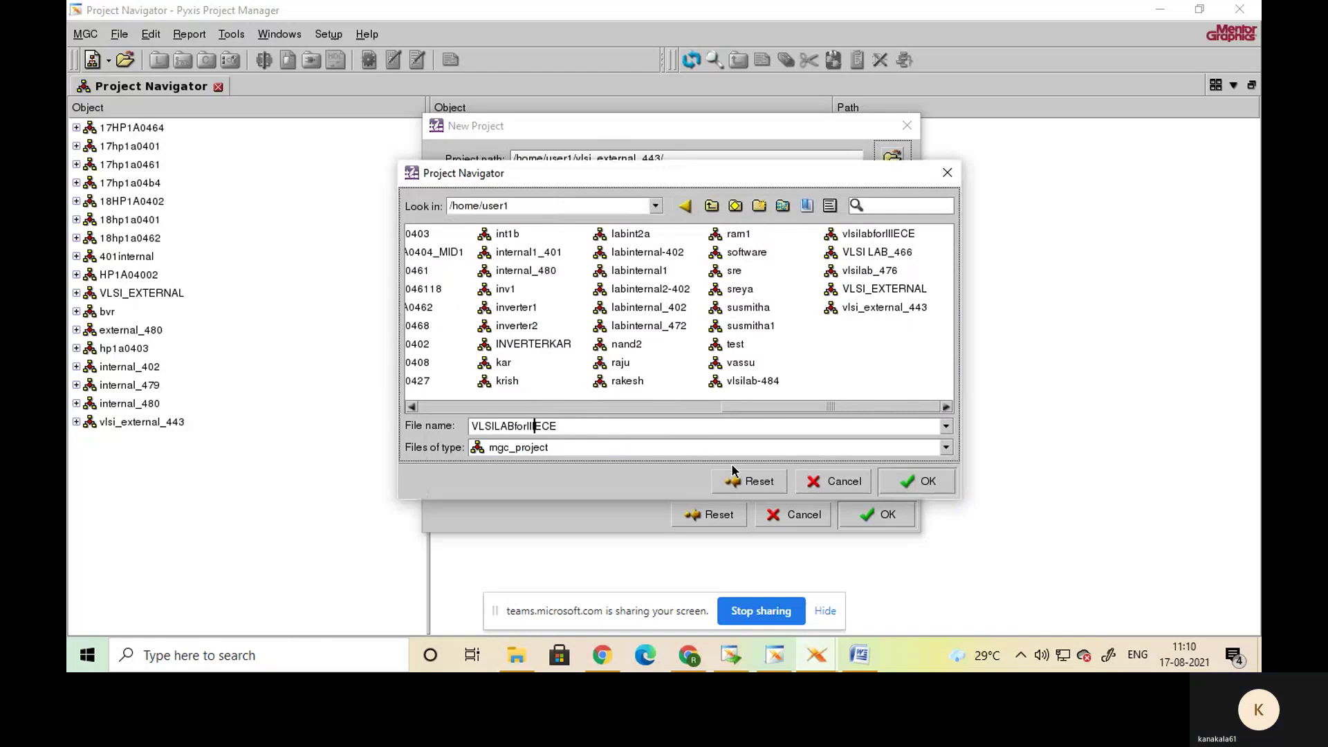
click(929, 483)
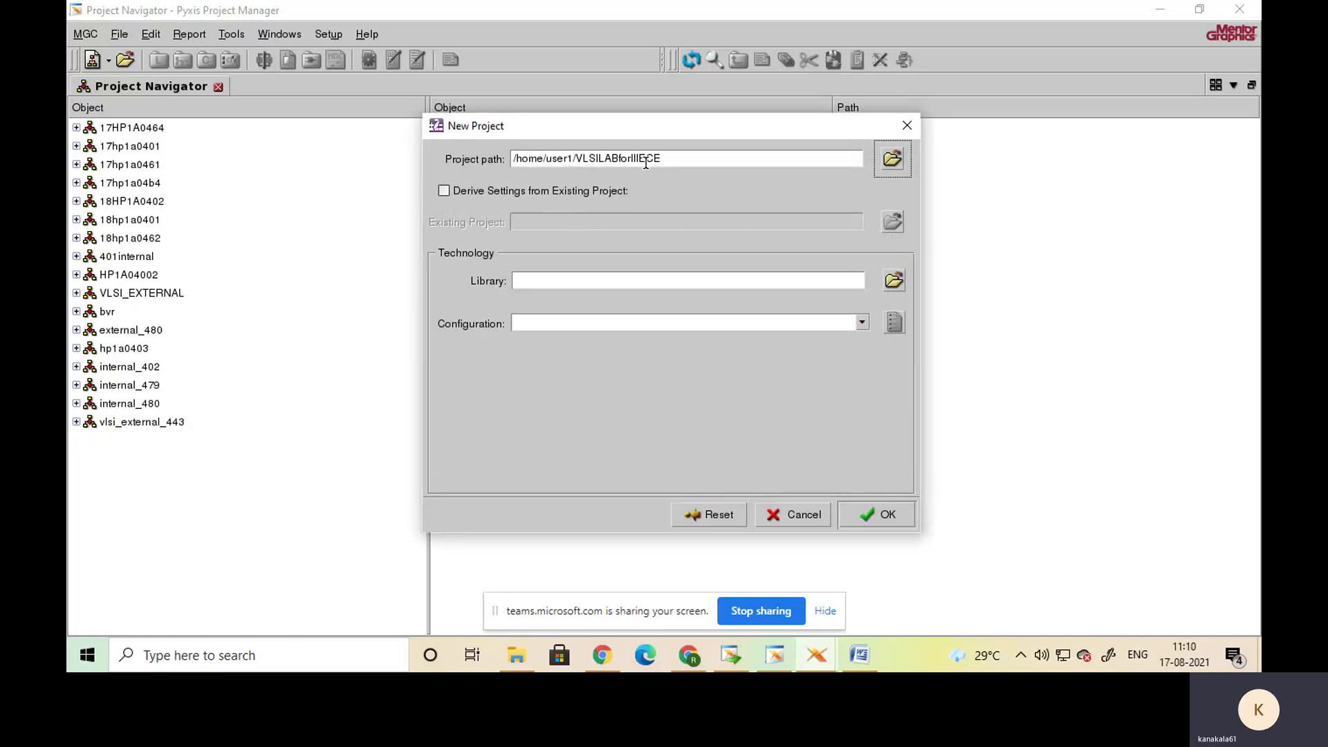
- Set the technology library to $GENERIC13 with the generic13 configuration and create the project
drag(669, 163, 572, 159)
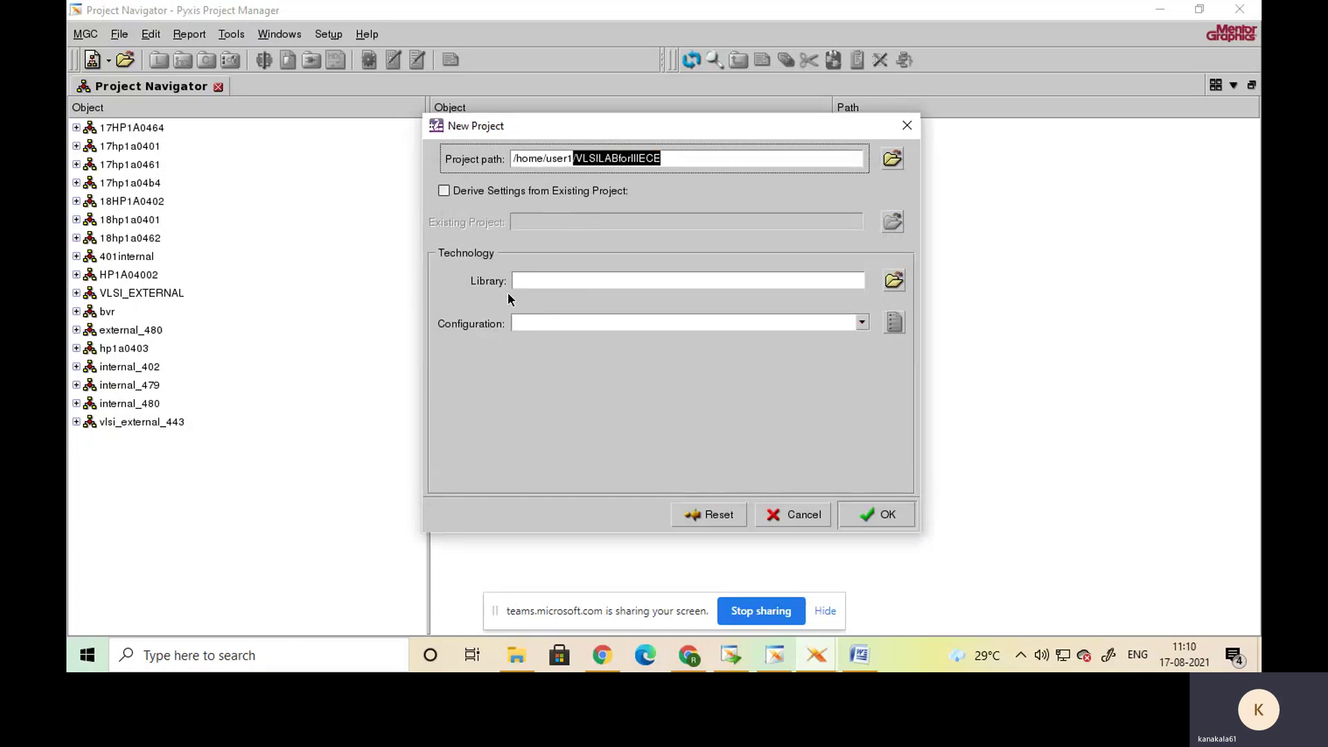
click(531, 283)
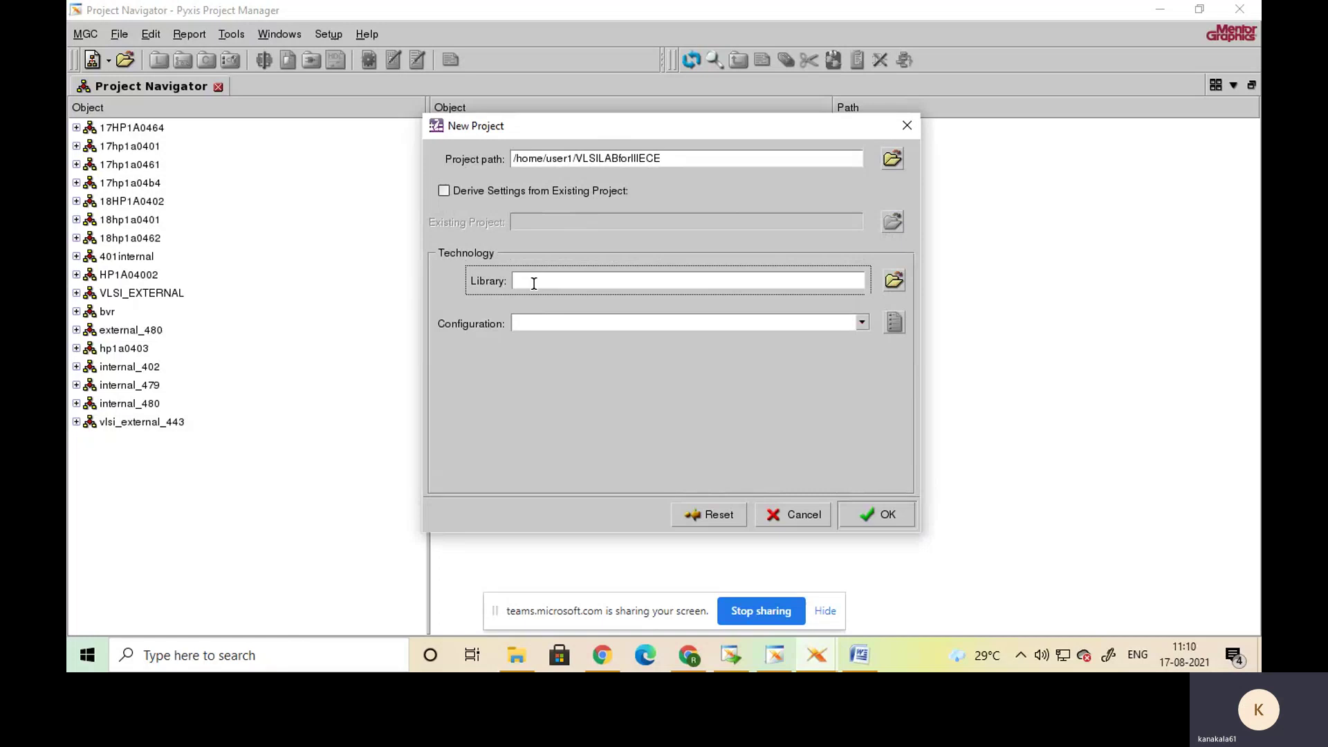
text($GENERIC13)
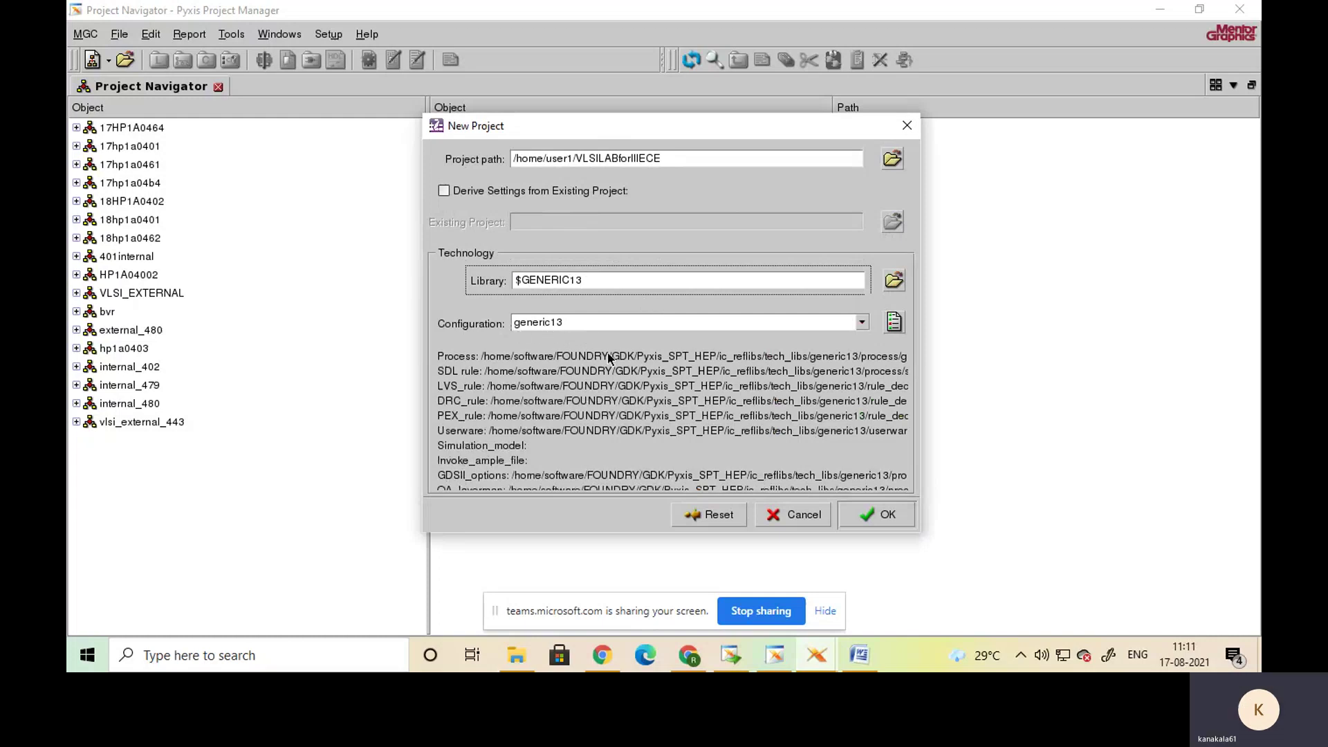
click(887, 517)
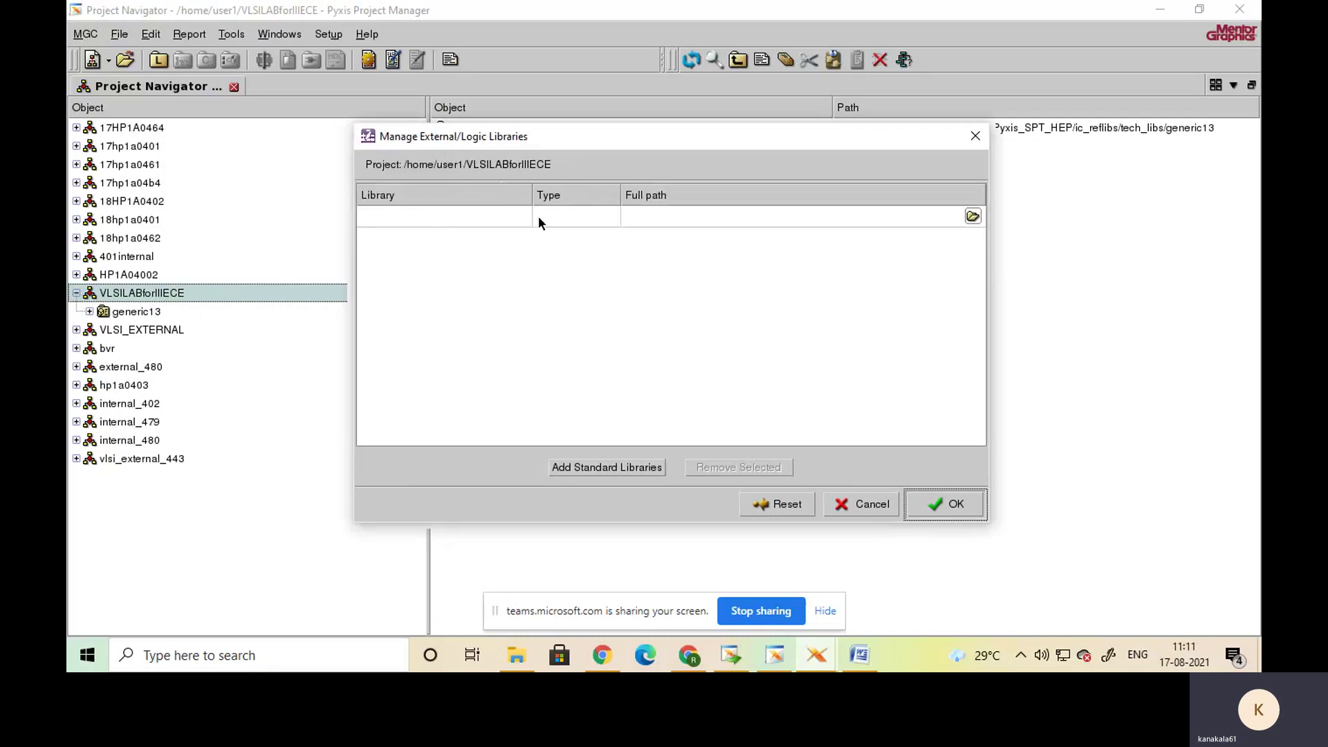
- Add the standard libraries to the VLSILABforIIIECE project and confirm the library list
click(582, 467)
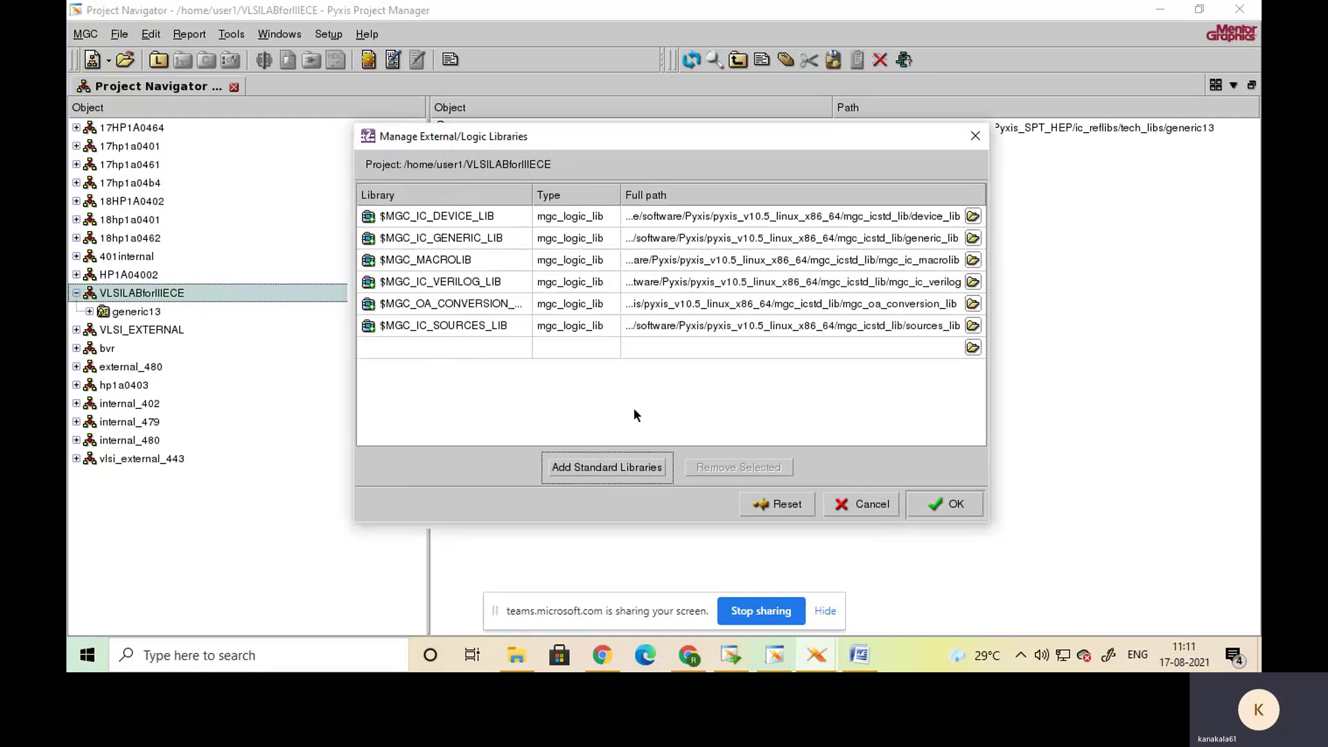
click(950, 506)
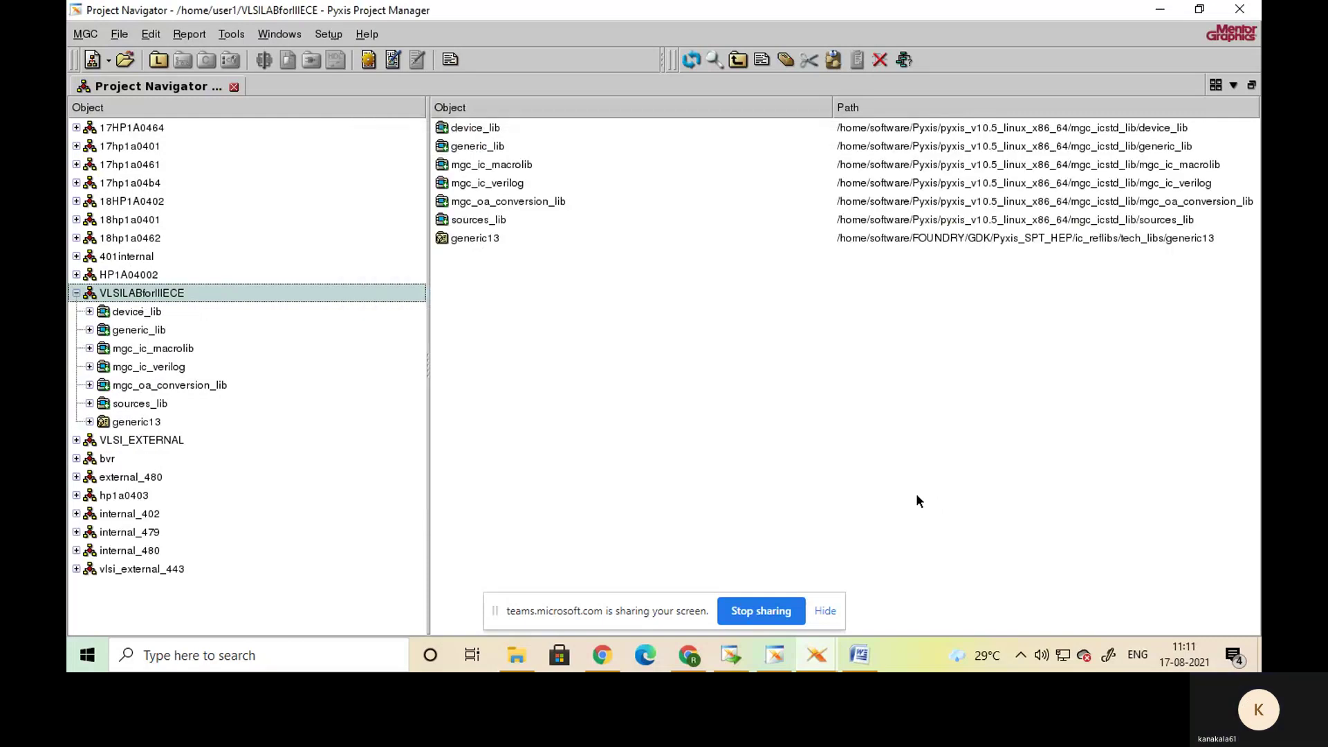
click(76, 293)
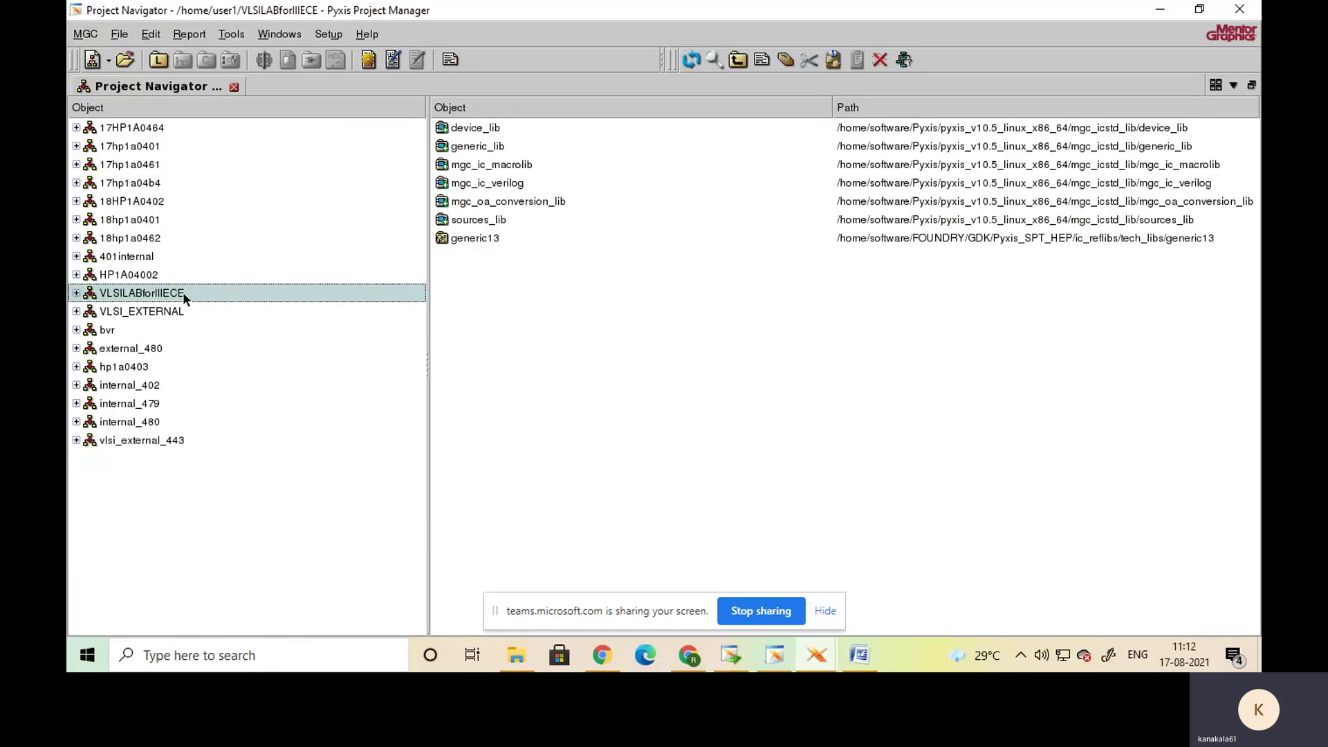
click(77, 294)
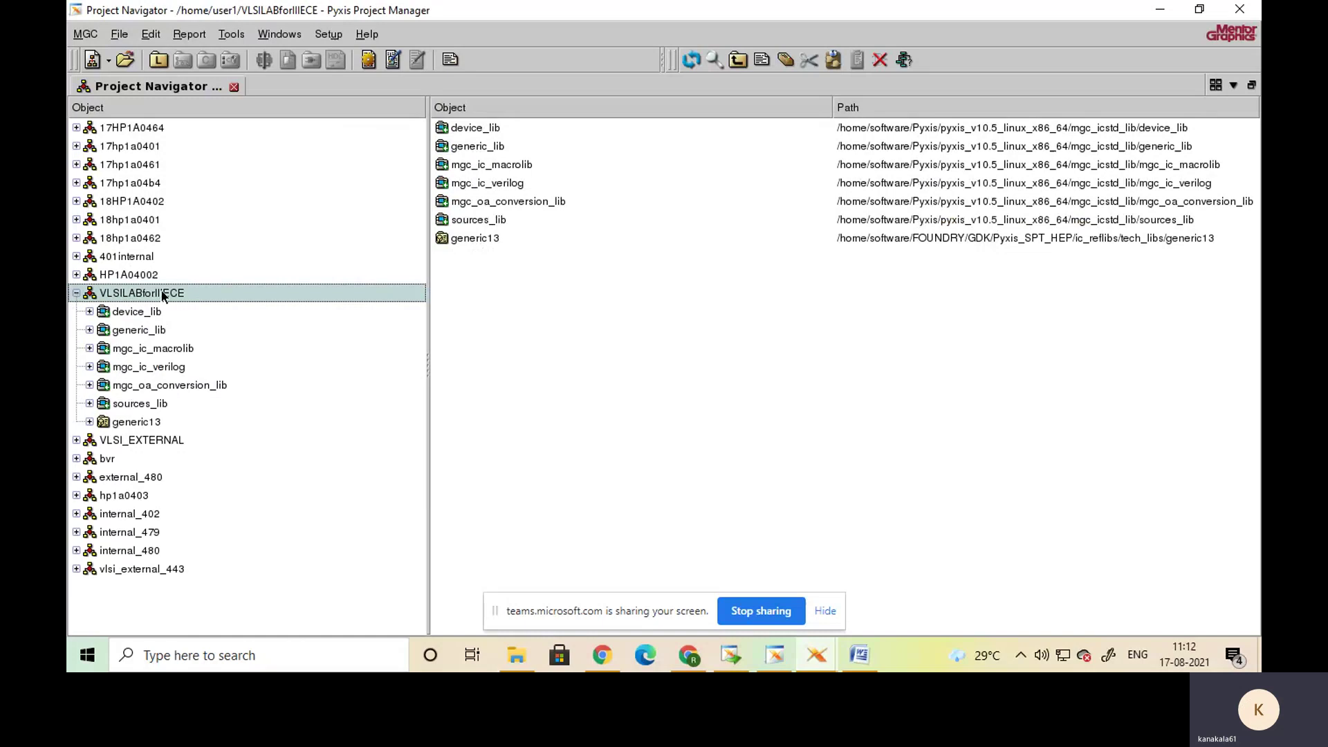
click(76, 294)
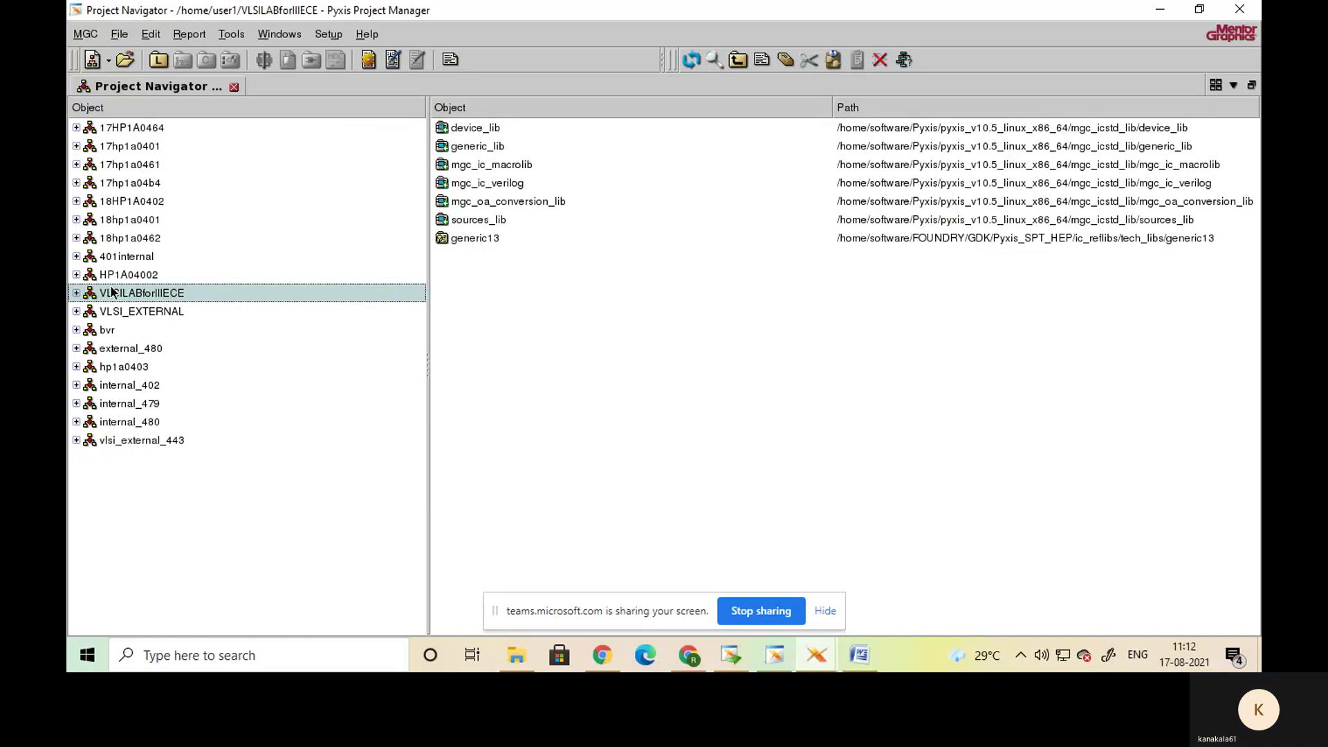
click(76, 292)
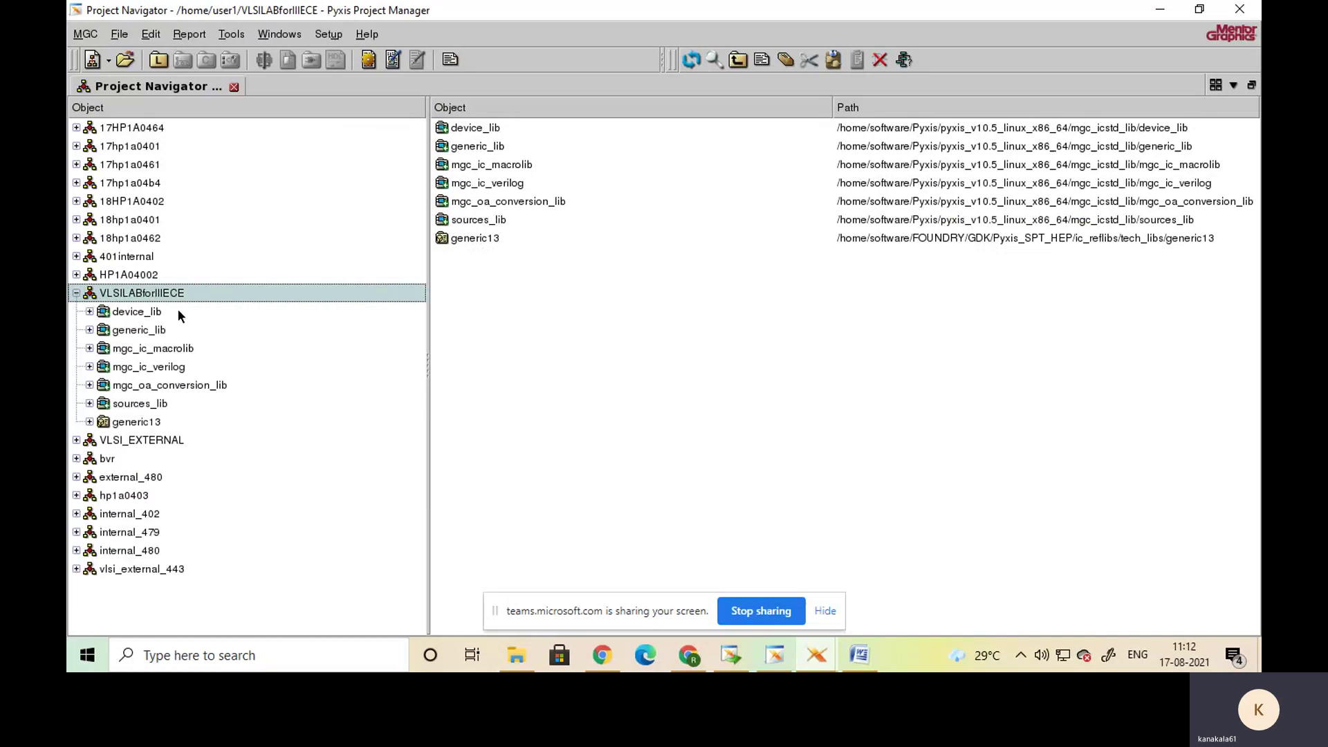
click(76, 293)
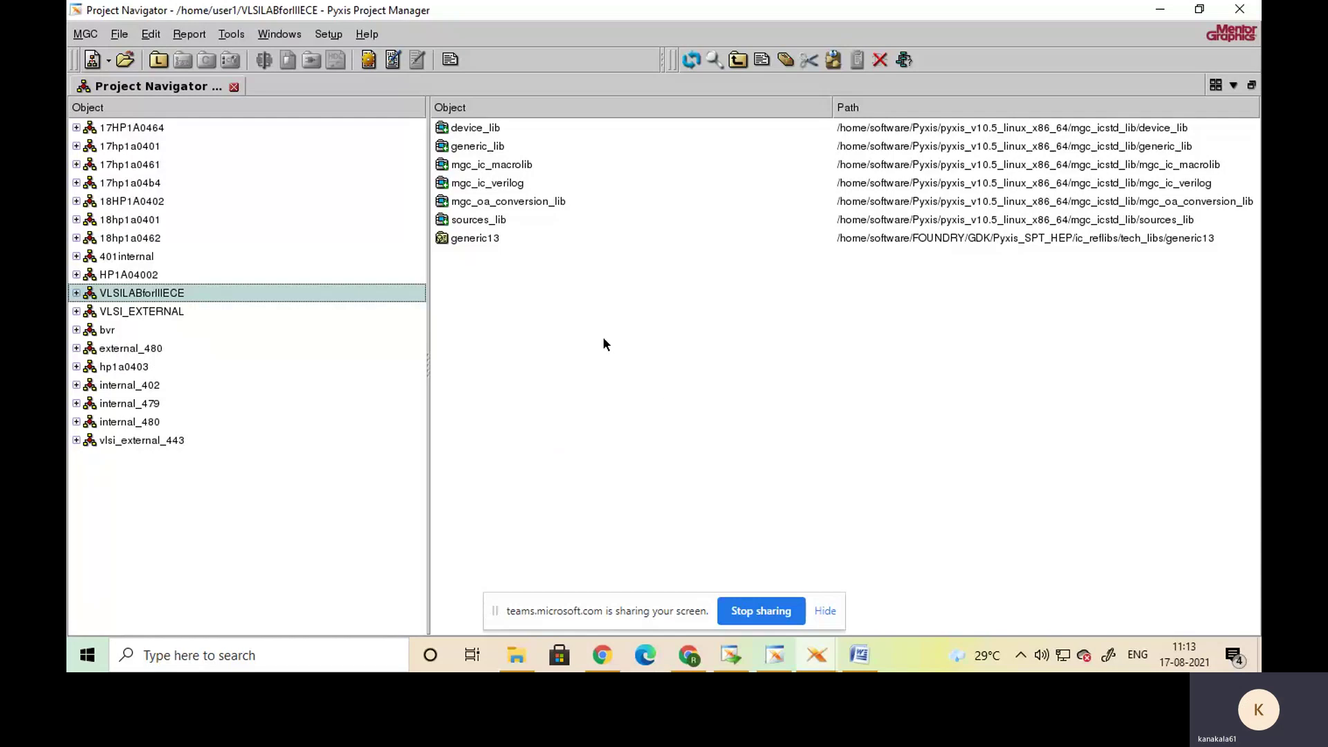
- Create a new library named INVERTER in the VLSILABforIIIECE project
right_click(548, 348)
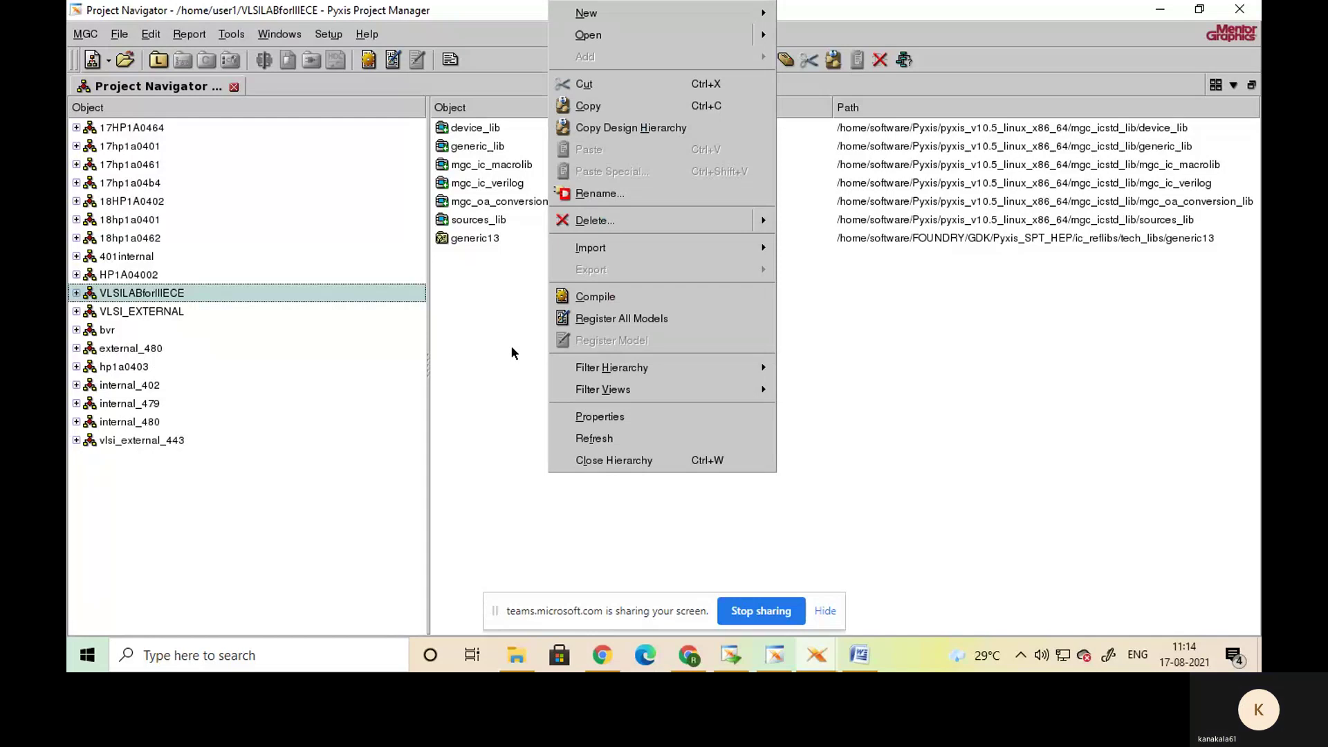
mouse_move(594, 16)
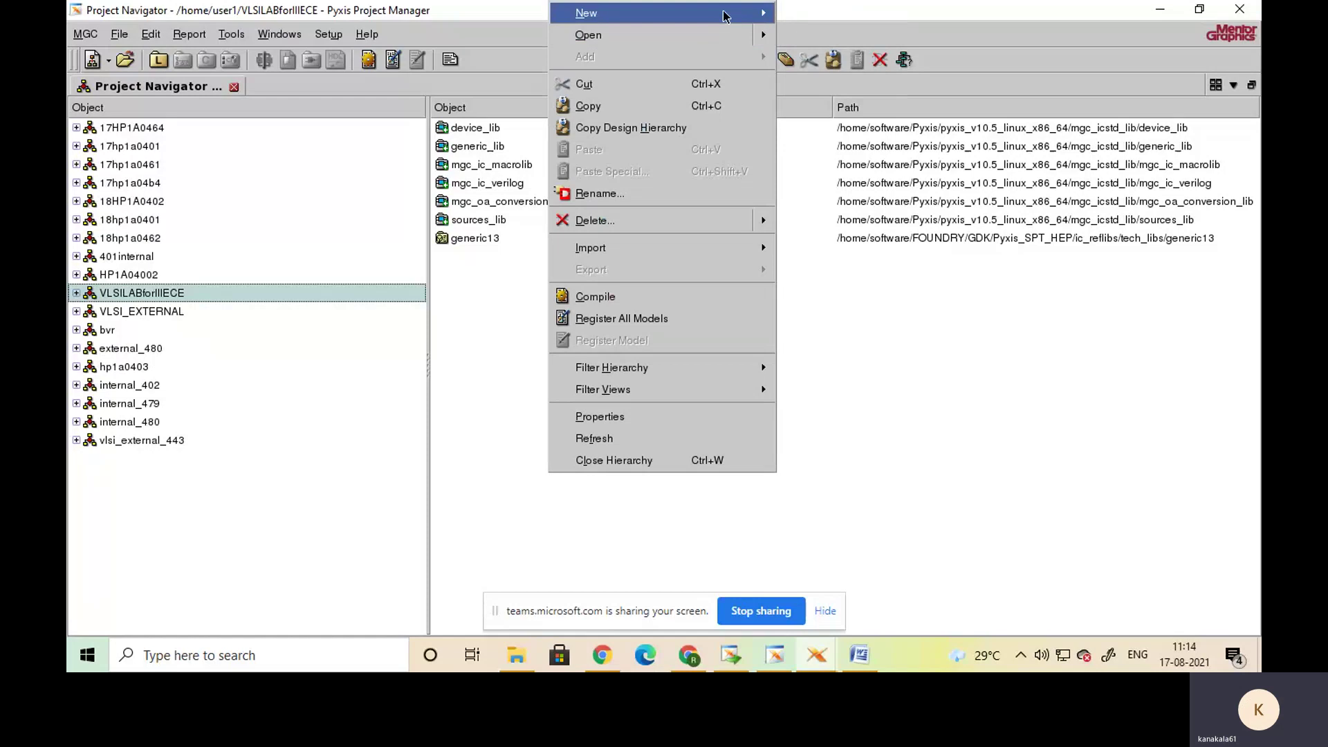
click(809, 16)
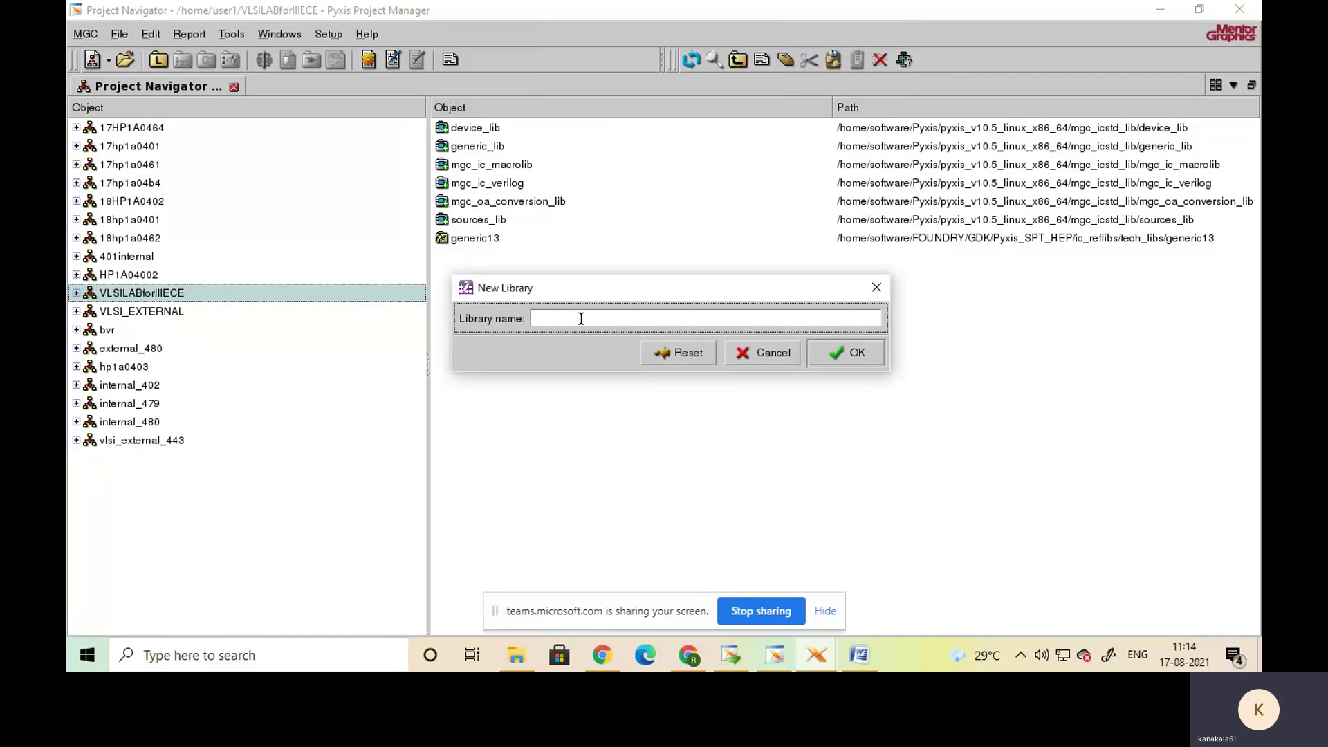
text(INVERTER)
click(857, 354)
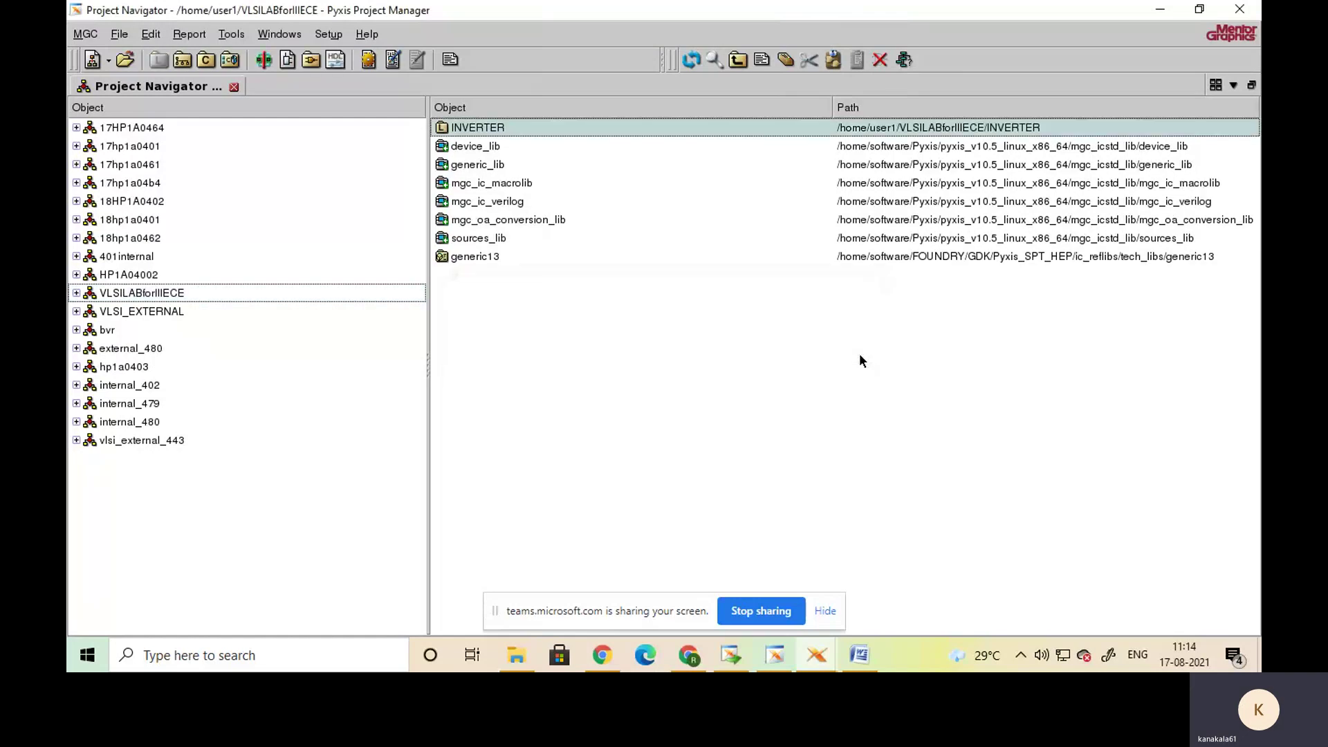
- Start a new schematic inside the INVERTER library and enter INVERTER_BASIC as its cell name
double_click(475, 126)
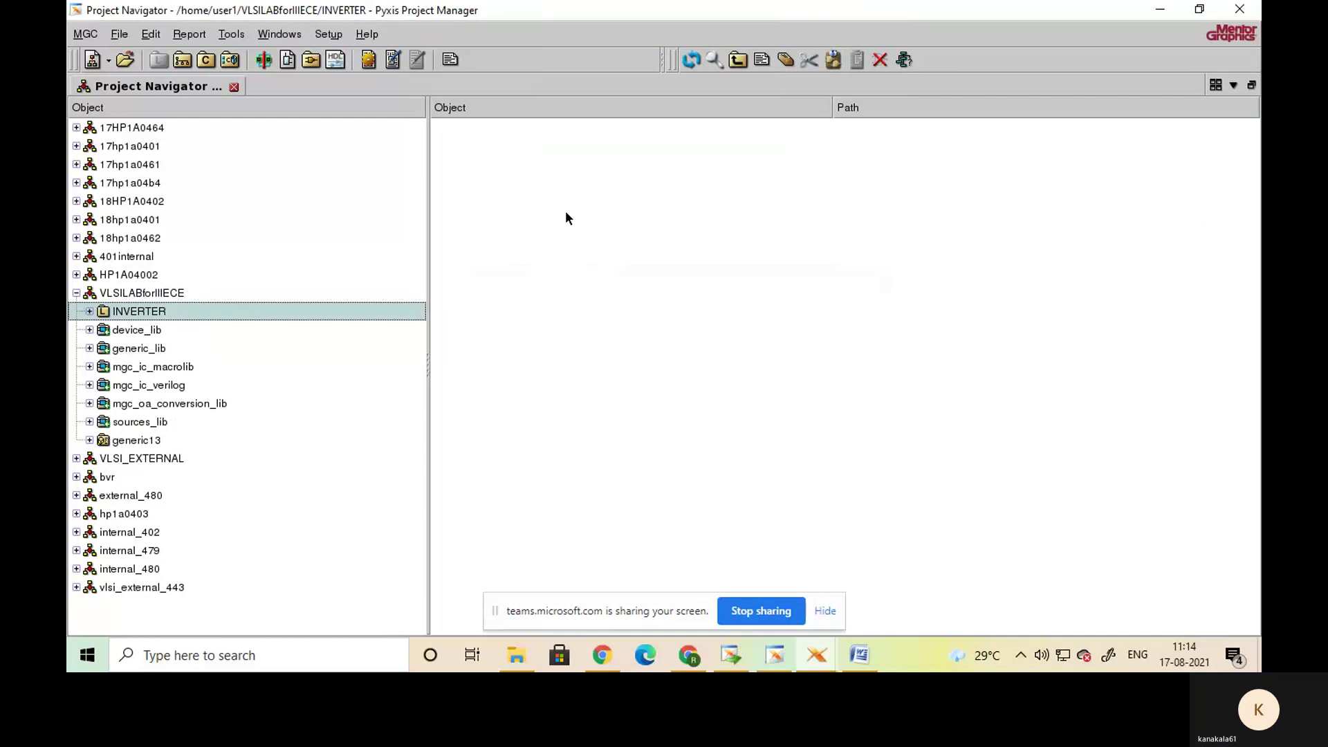
right_click(593, 247)
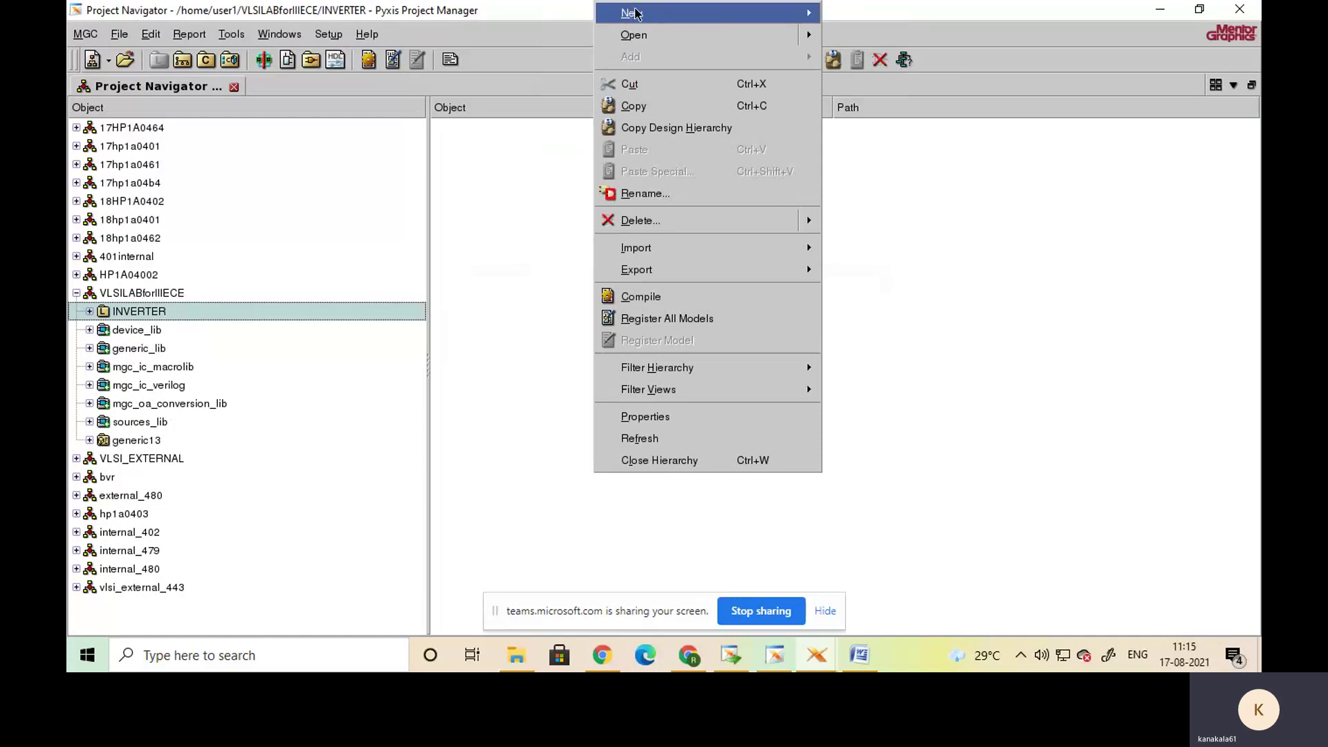
mouse_move(812, 15)
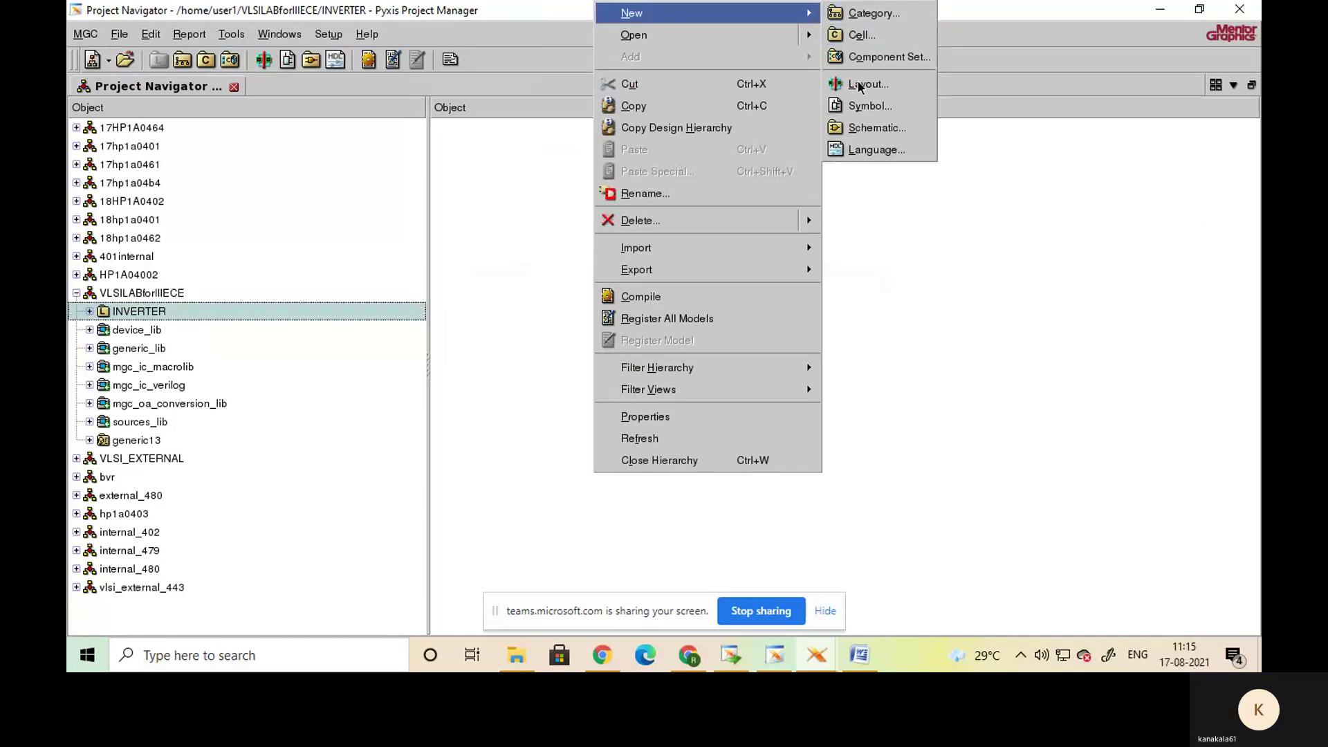
click(863, 128)
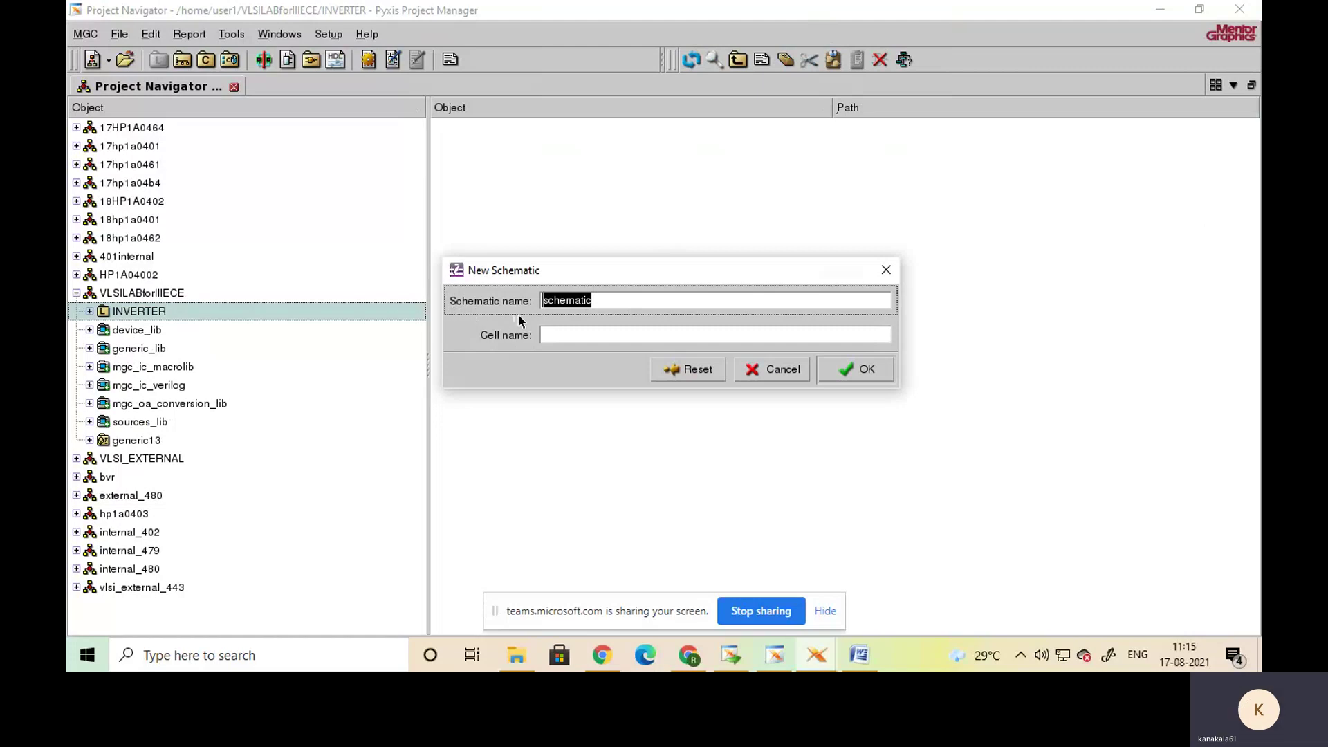
click(559, 335)
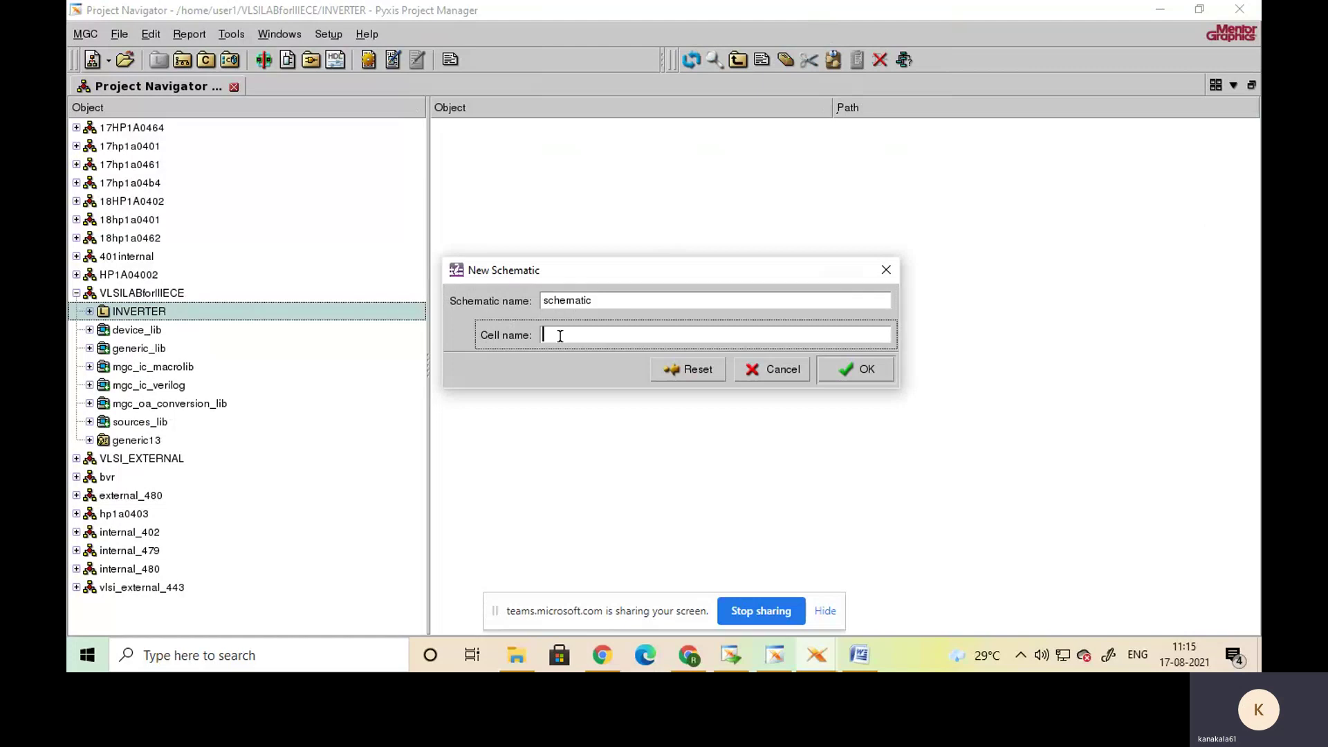
text(INVERT)
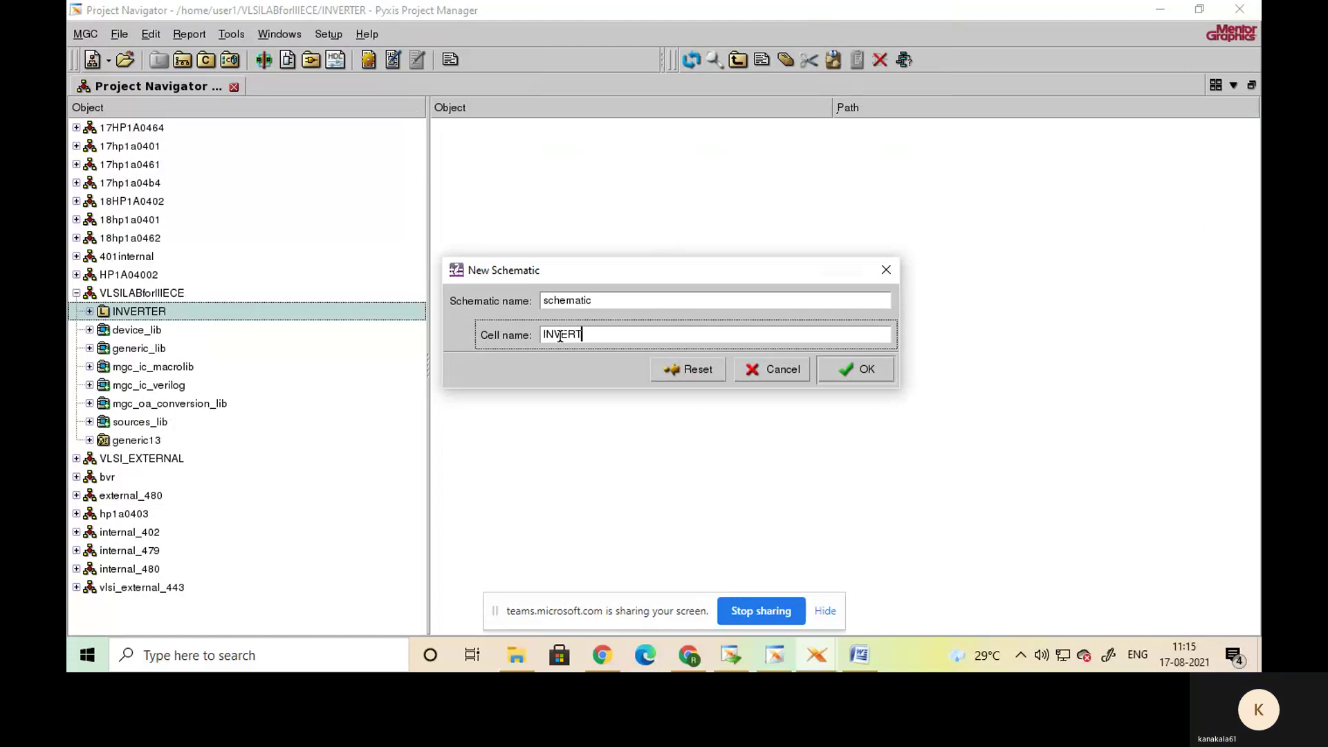
text(ER_)
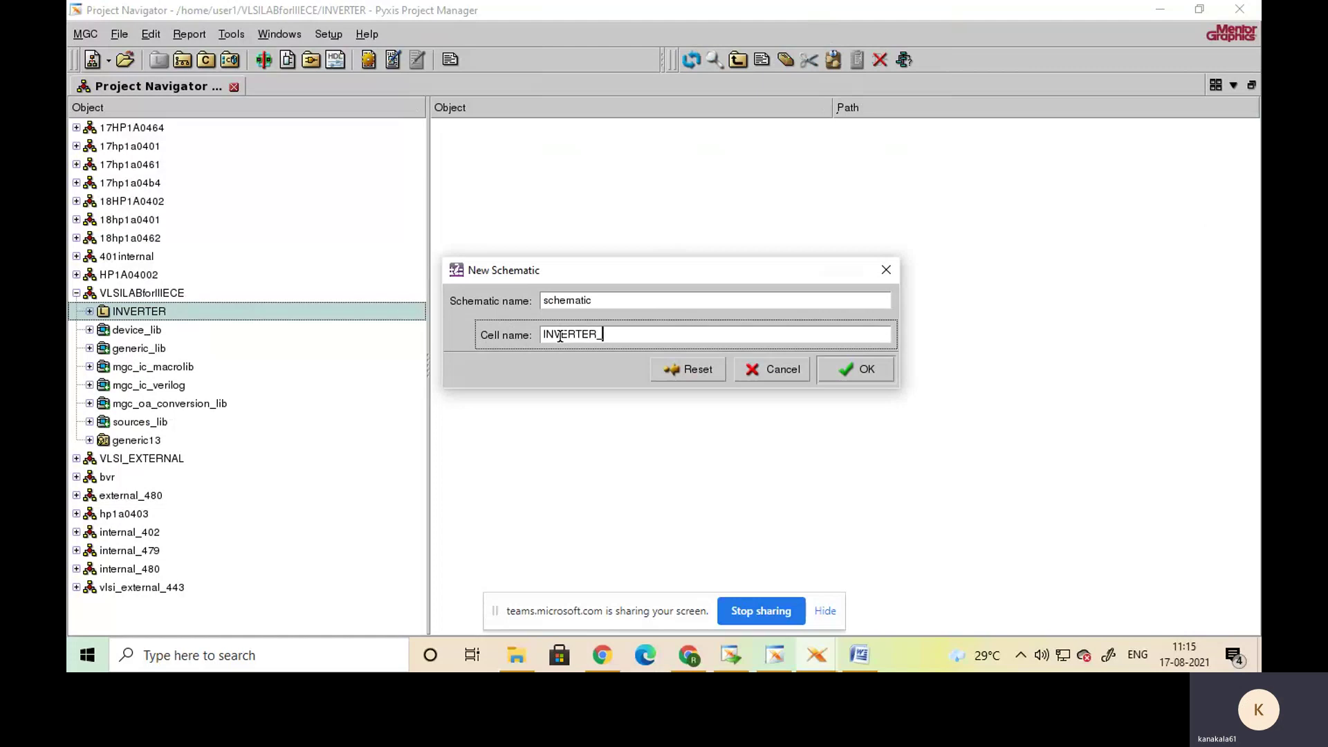
text(BASIC)
drag(646, 336, 608, 340)
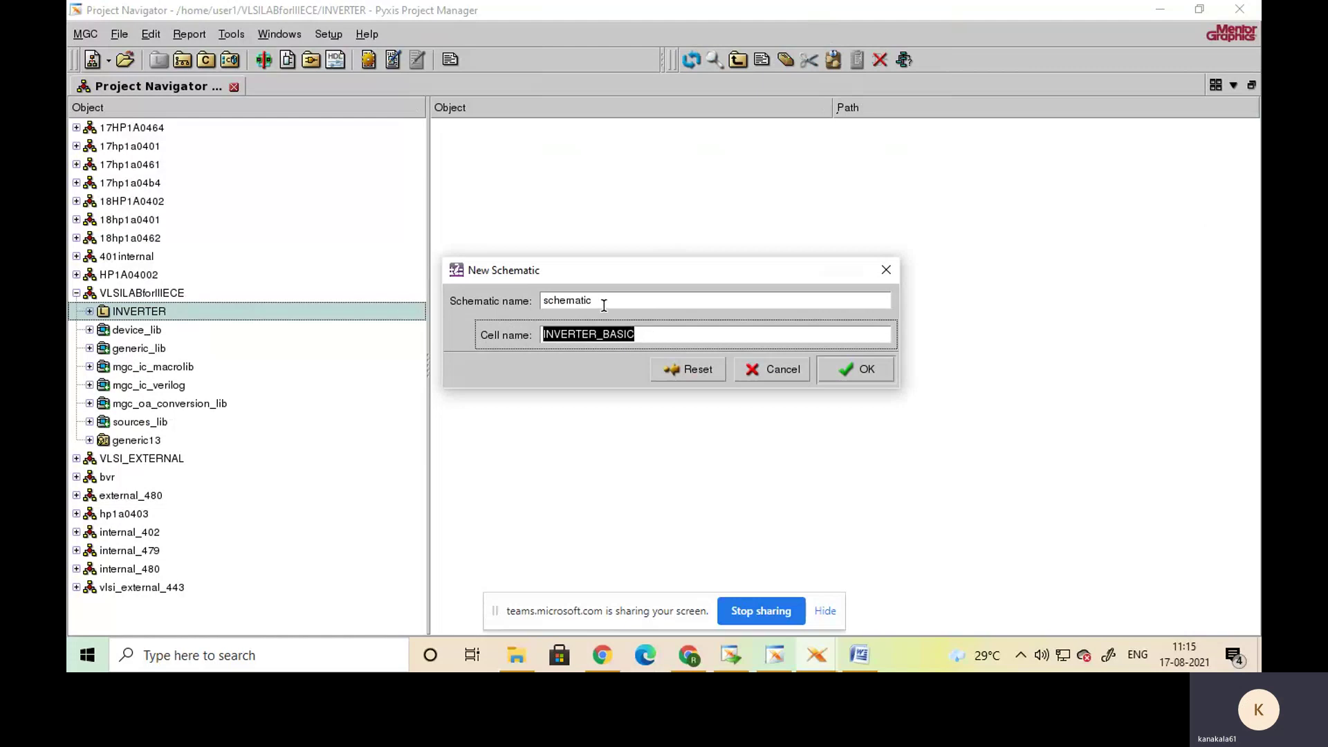
- Name the schematic INVERTER_BASIC_SCH and create it in the INVERTER_BASIC cell
drag(604, 305, 536, 299)
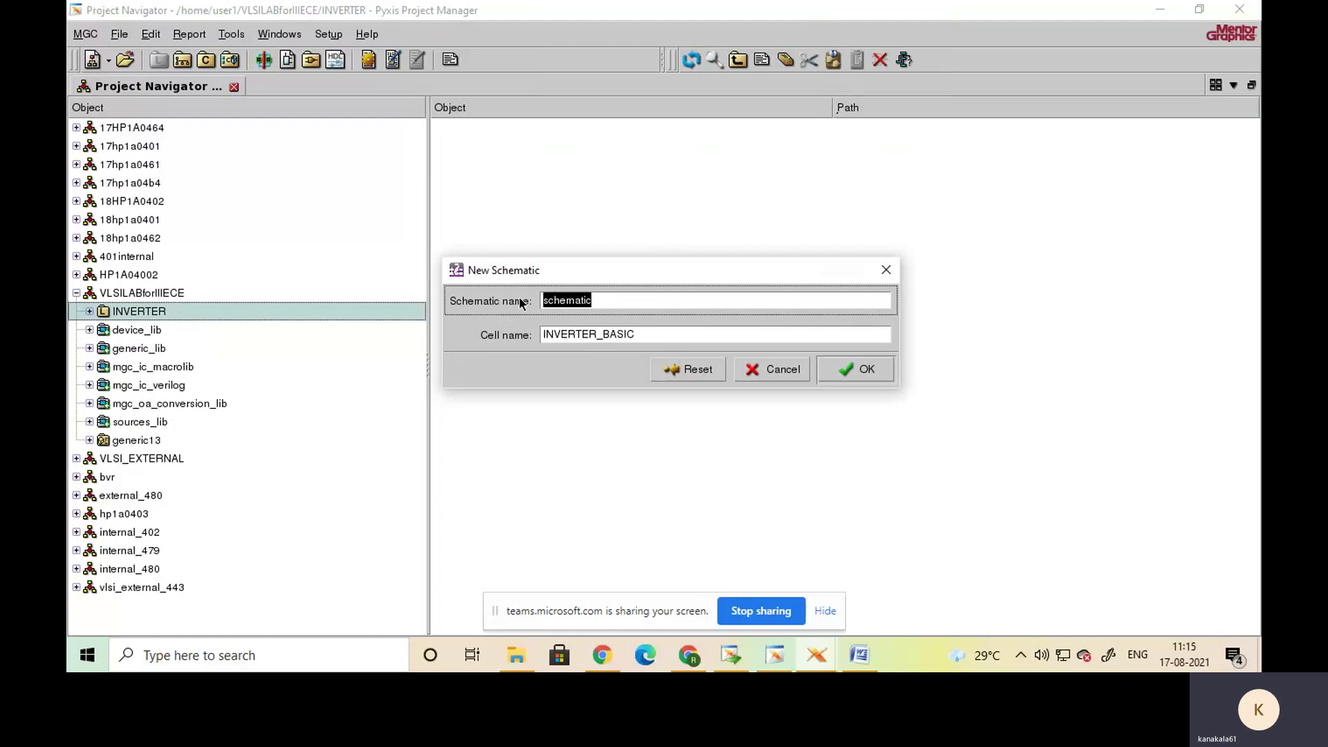
text(INVERTER_BASIC)
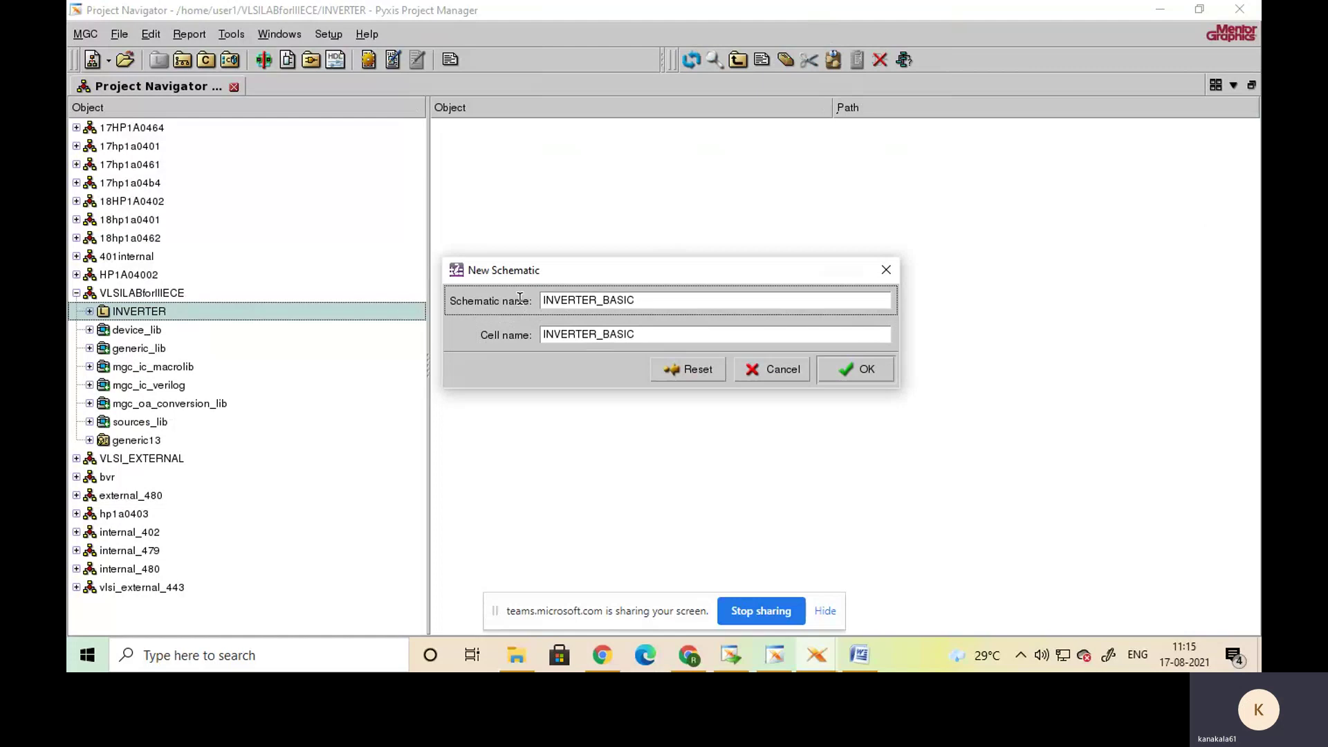
text(_SCH)
drag(653, 310, 542, 302)
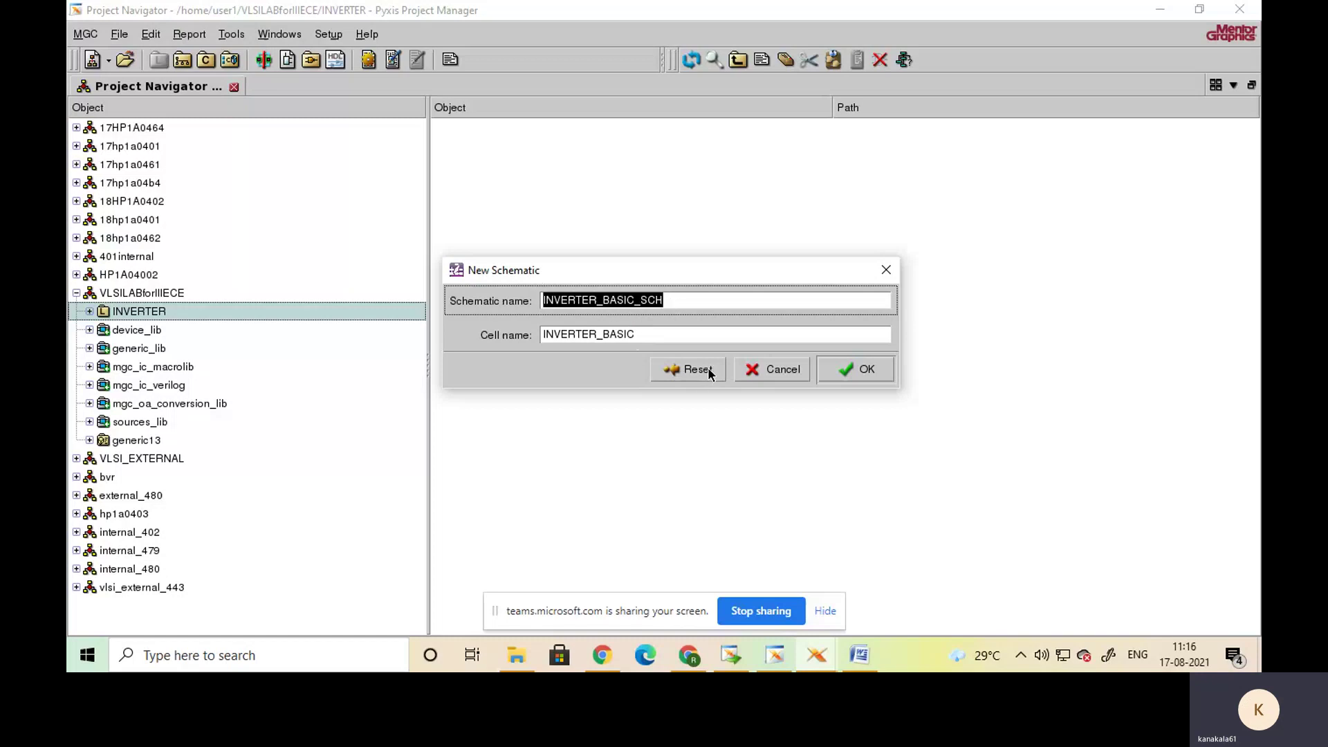
click(702, 338)
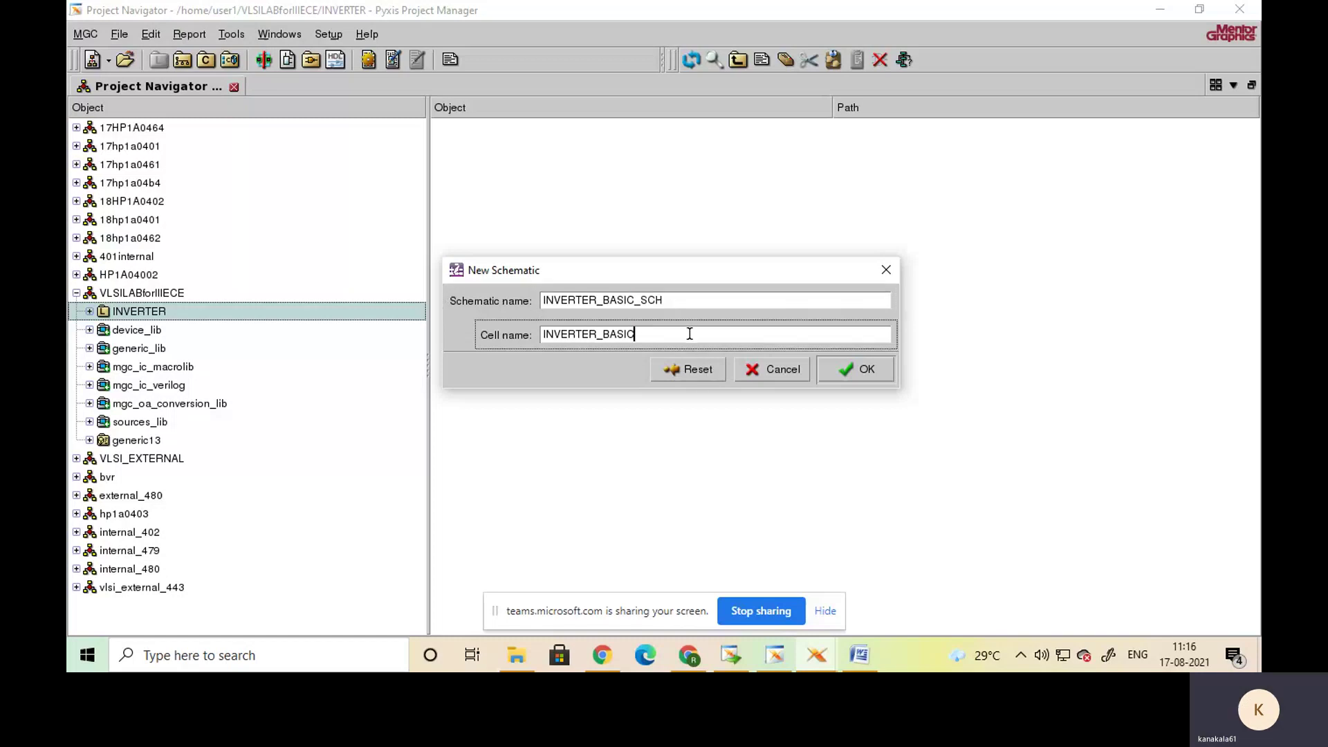
click(865, 372)
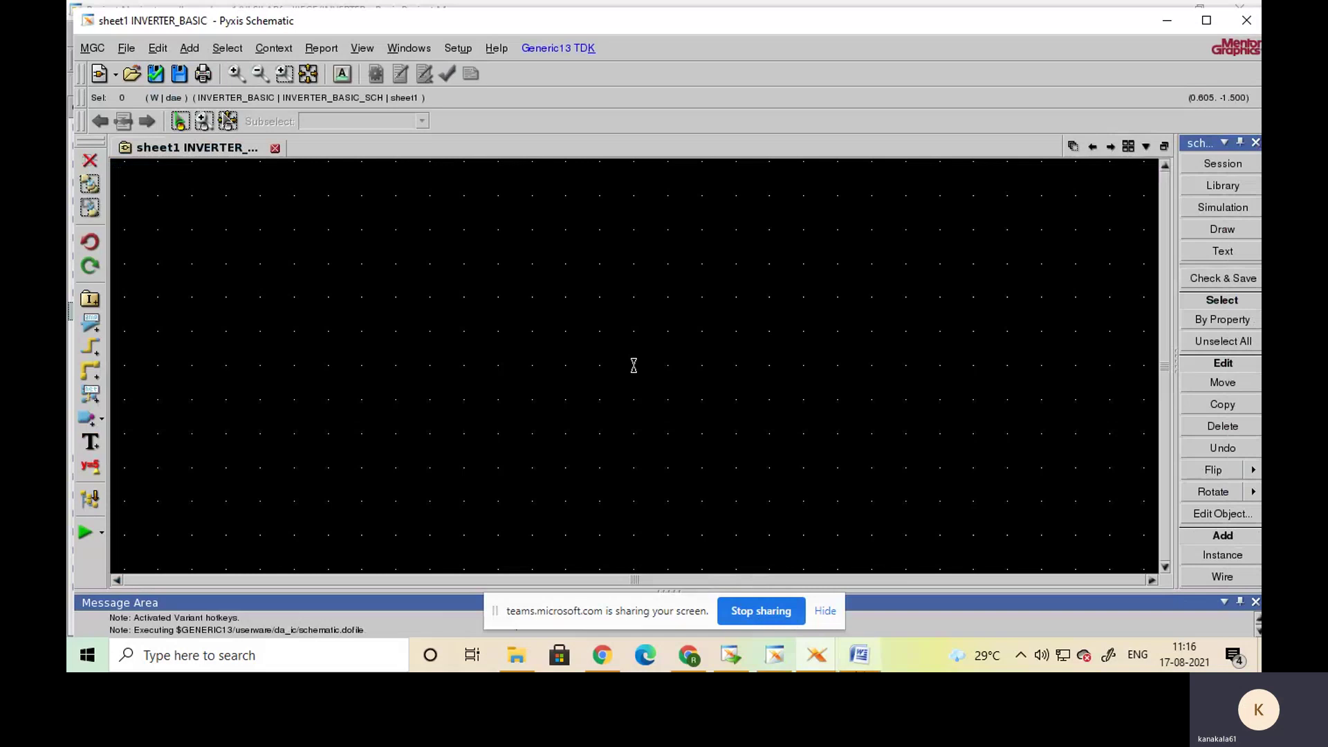
- Switch to the lab manual in Word, examine the CMOS inverter circuit diagram, and return to Pyxis Schematic
click(860, 655)
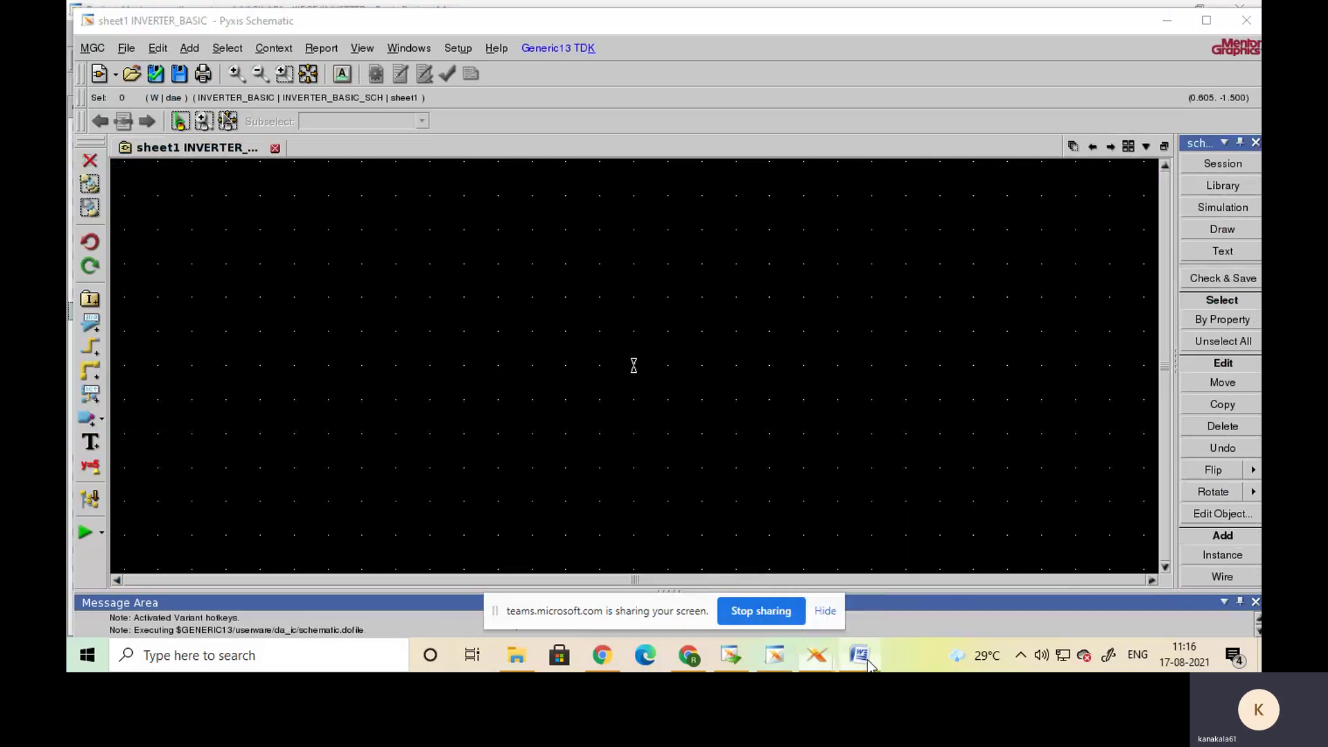
scroll(736, 472, up, 4)
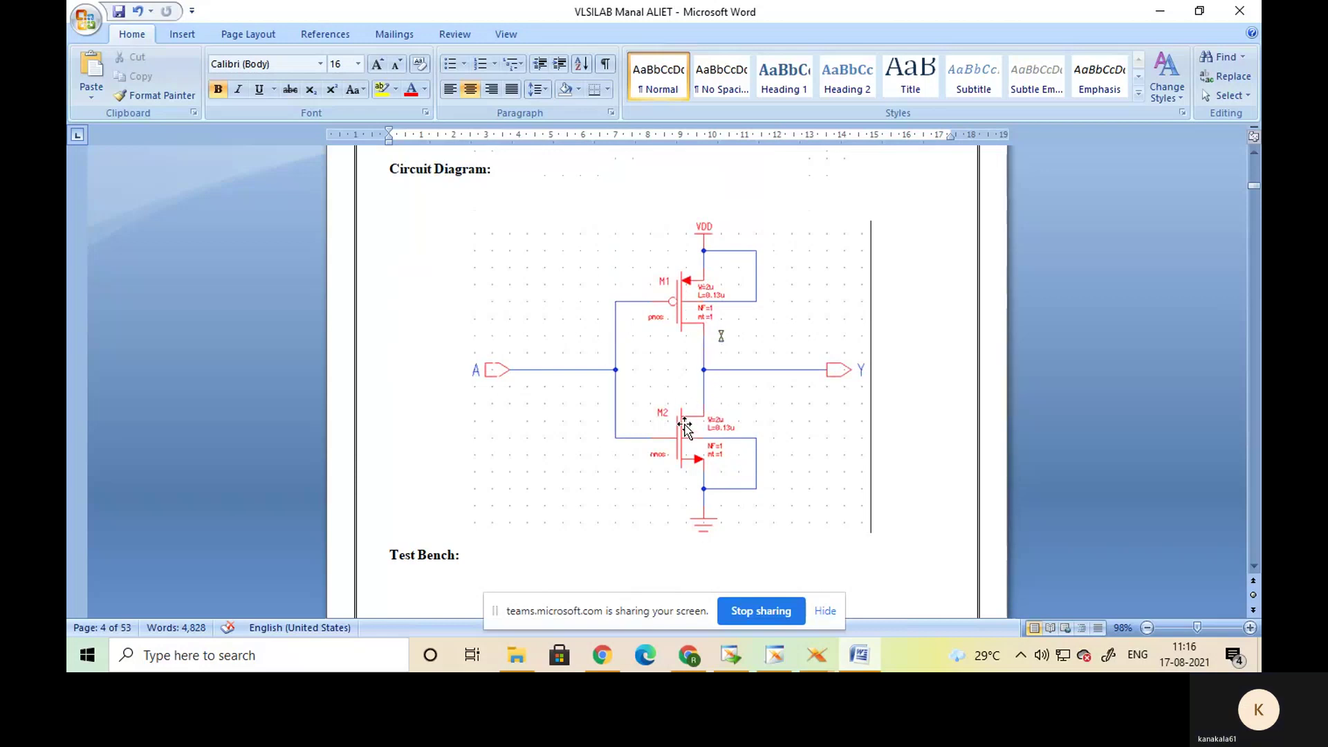
click(1160, 15)
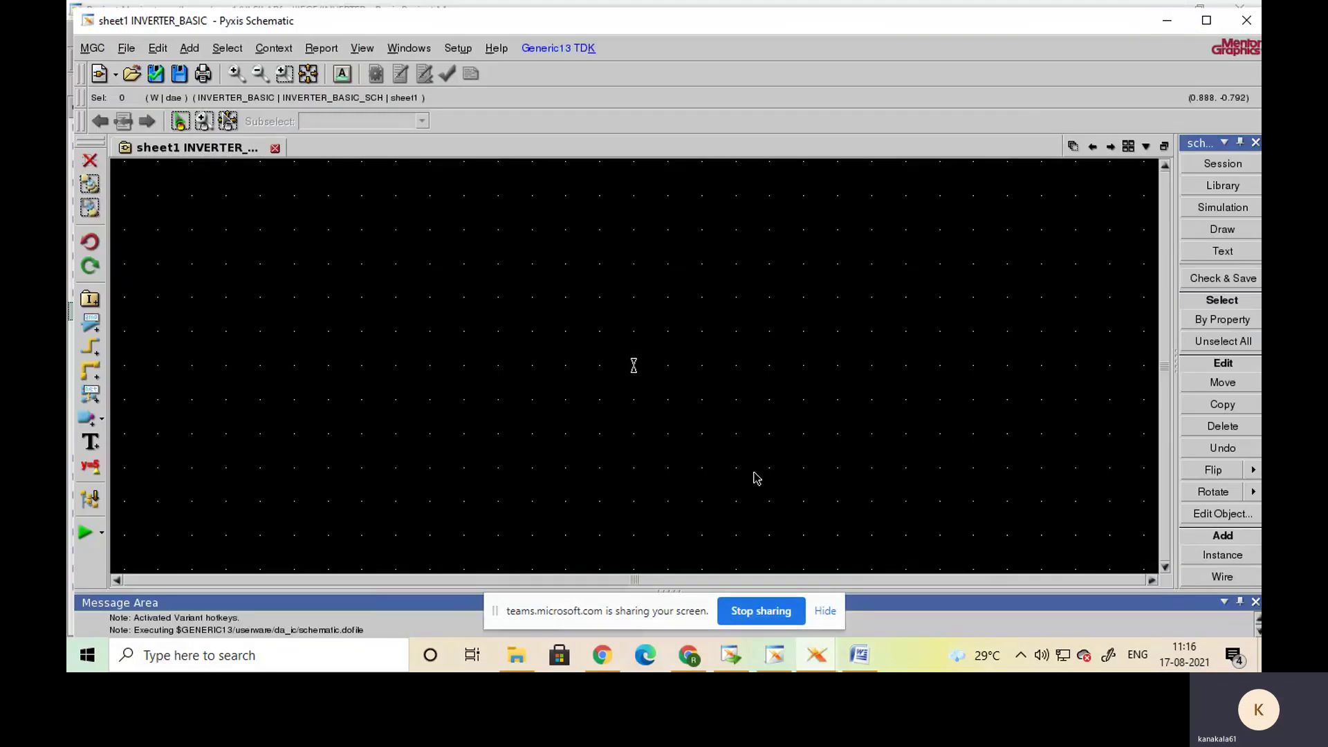
click(859, 655)
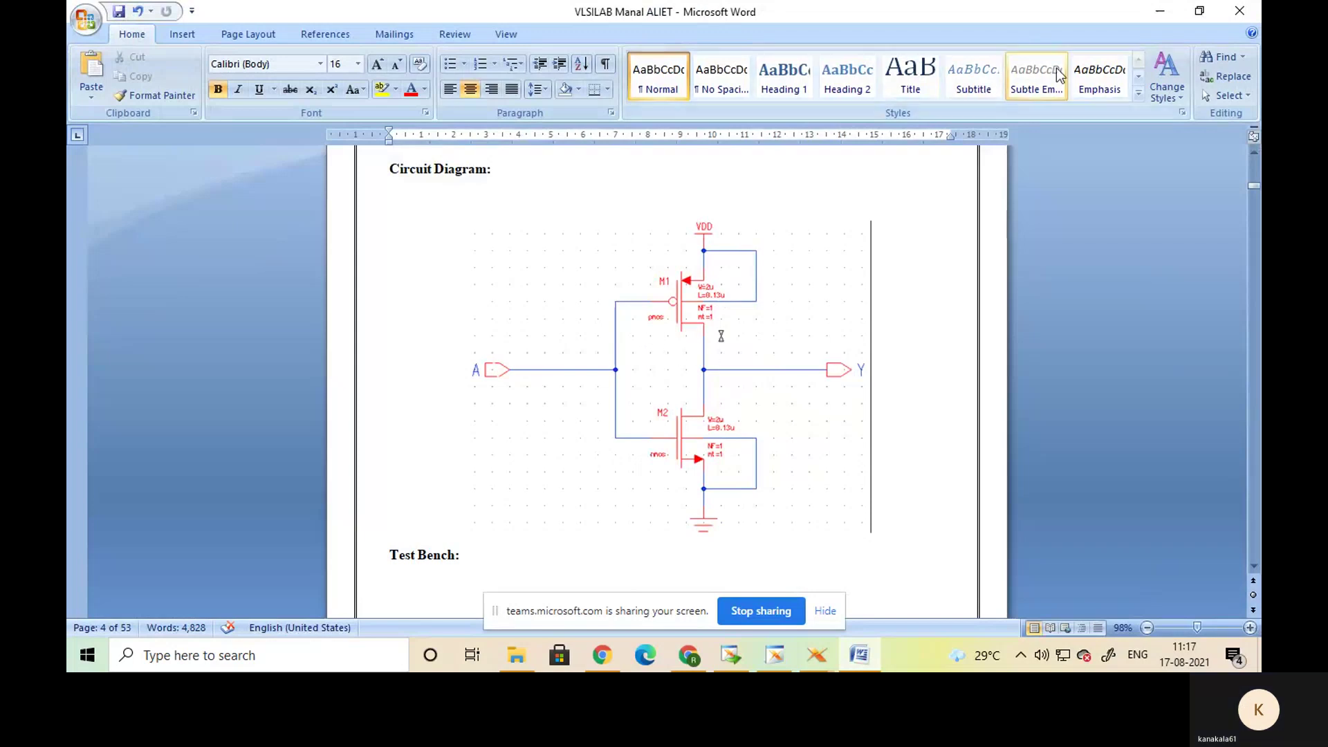
click(1161, 13)
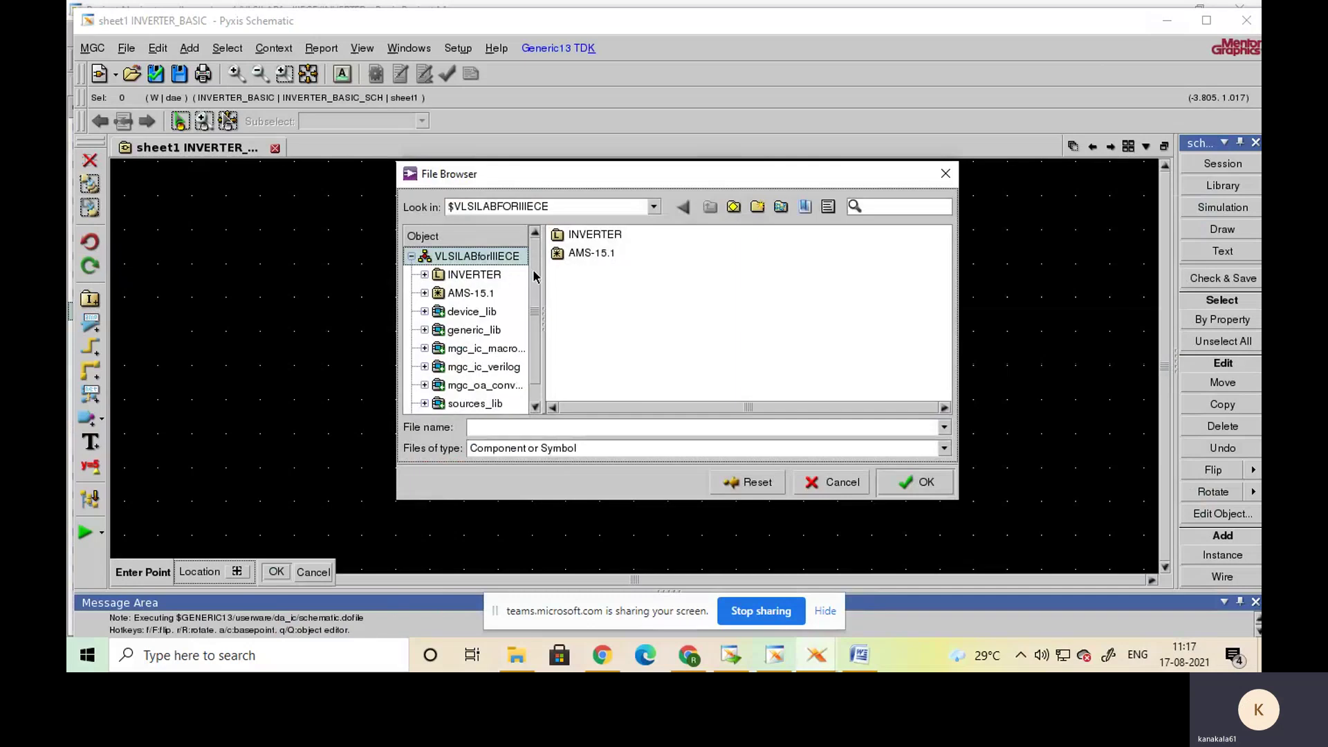
- Place one pmos instance from the generic13 symbols library above the sheet's centre, at about (-0.5, 0.75), and deselect it
drag(533, 276, 537, 293)
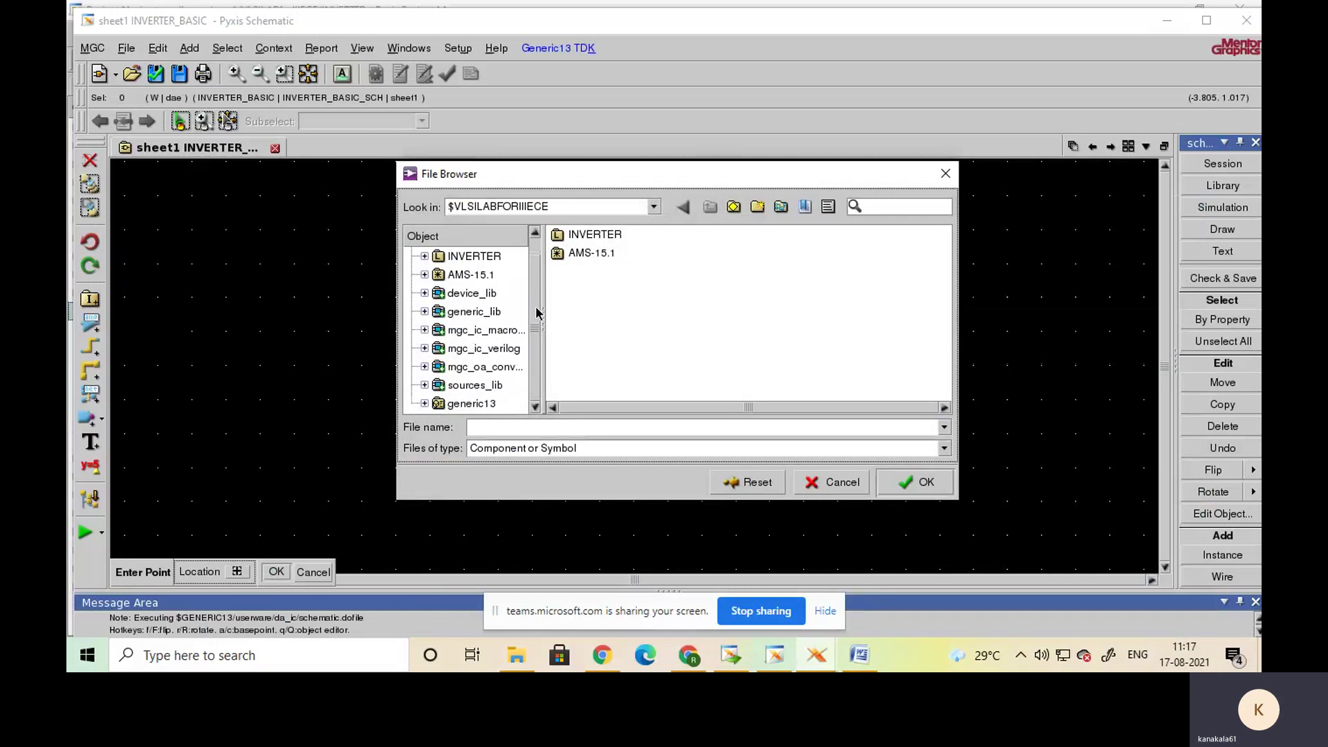
click(456, 407)
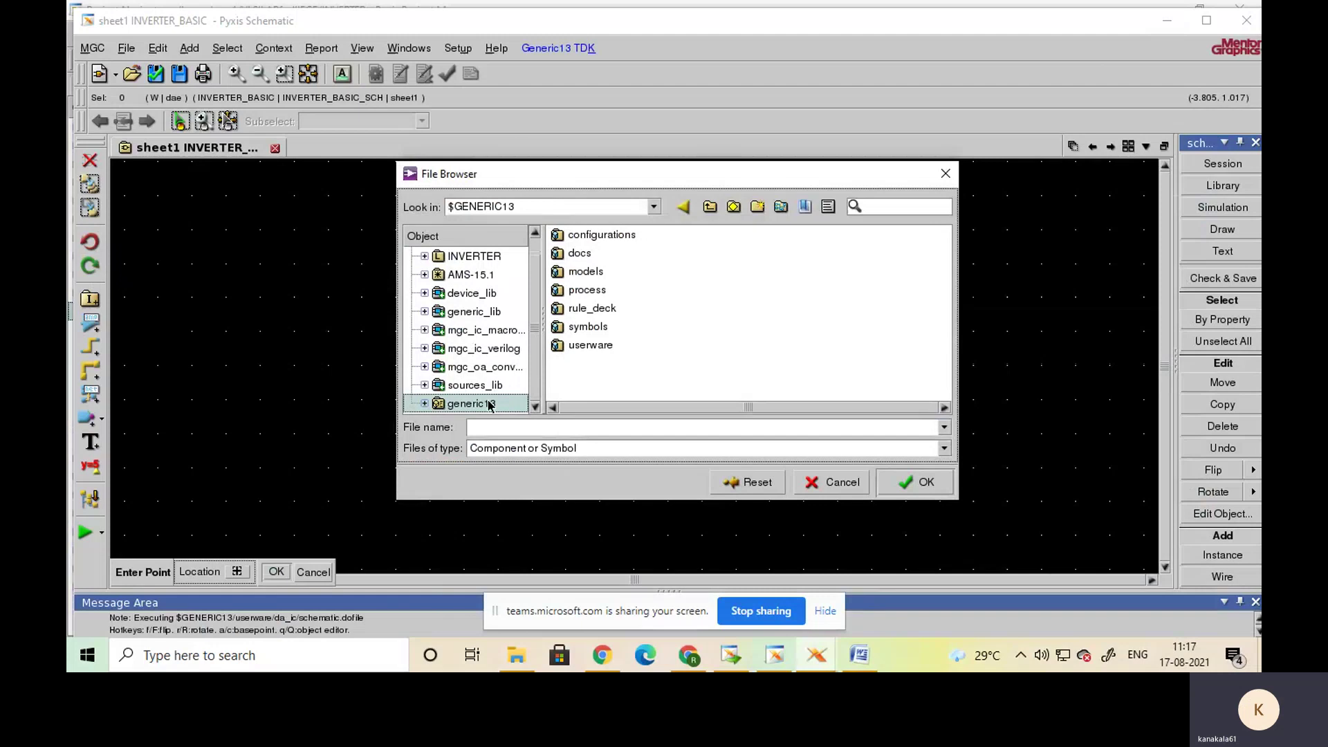
double_click(585, 328)
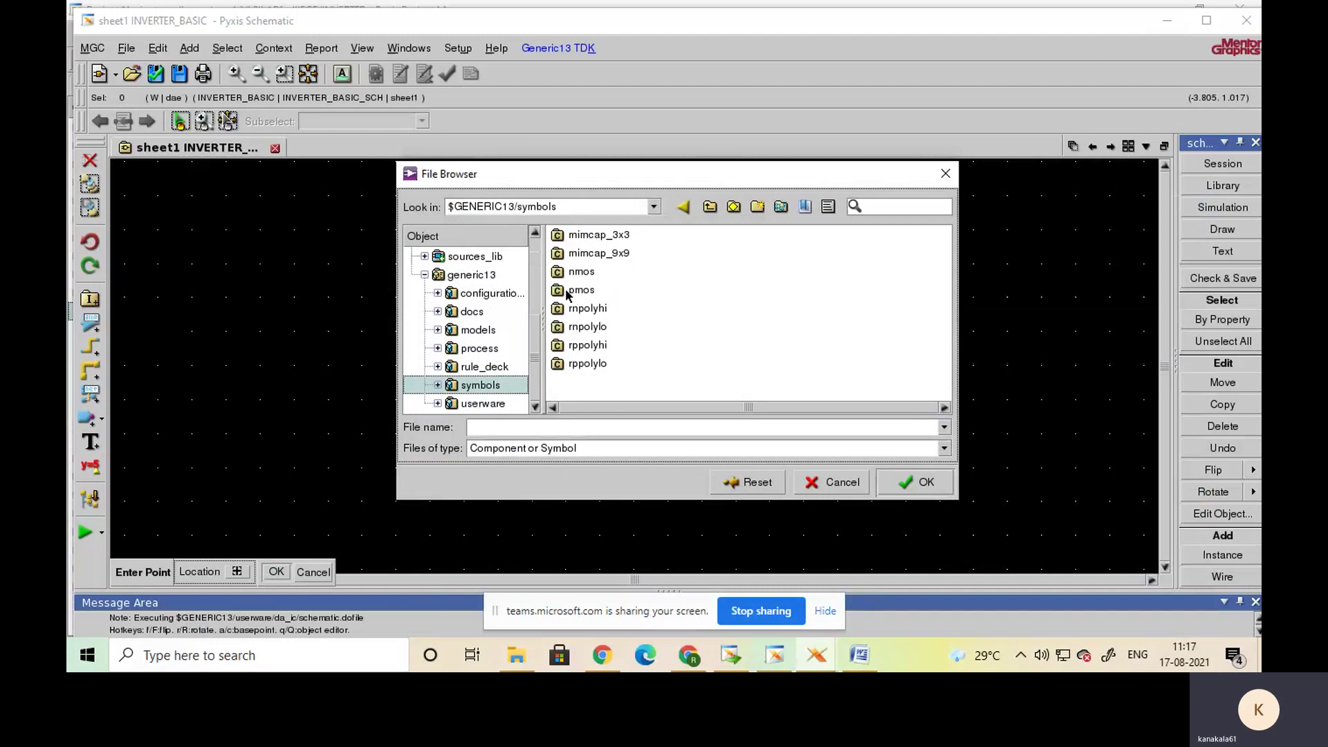
click(571, 295)
click(903, 486)
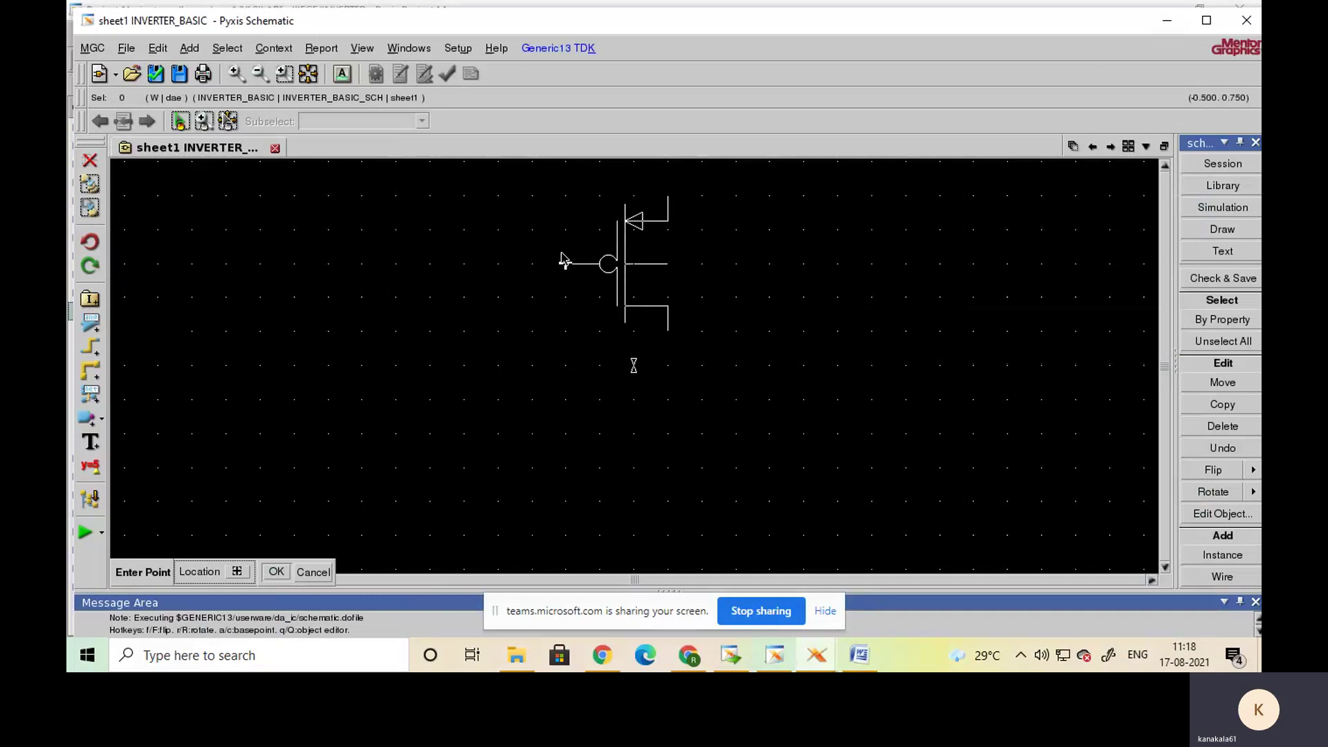
click(564, 263)
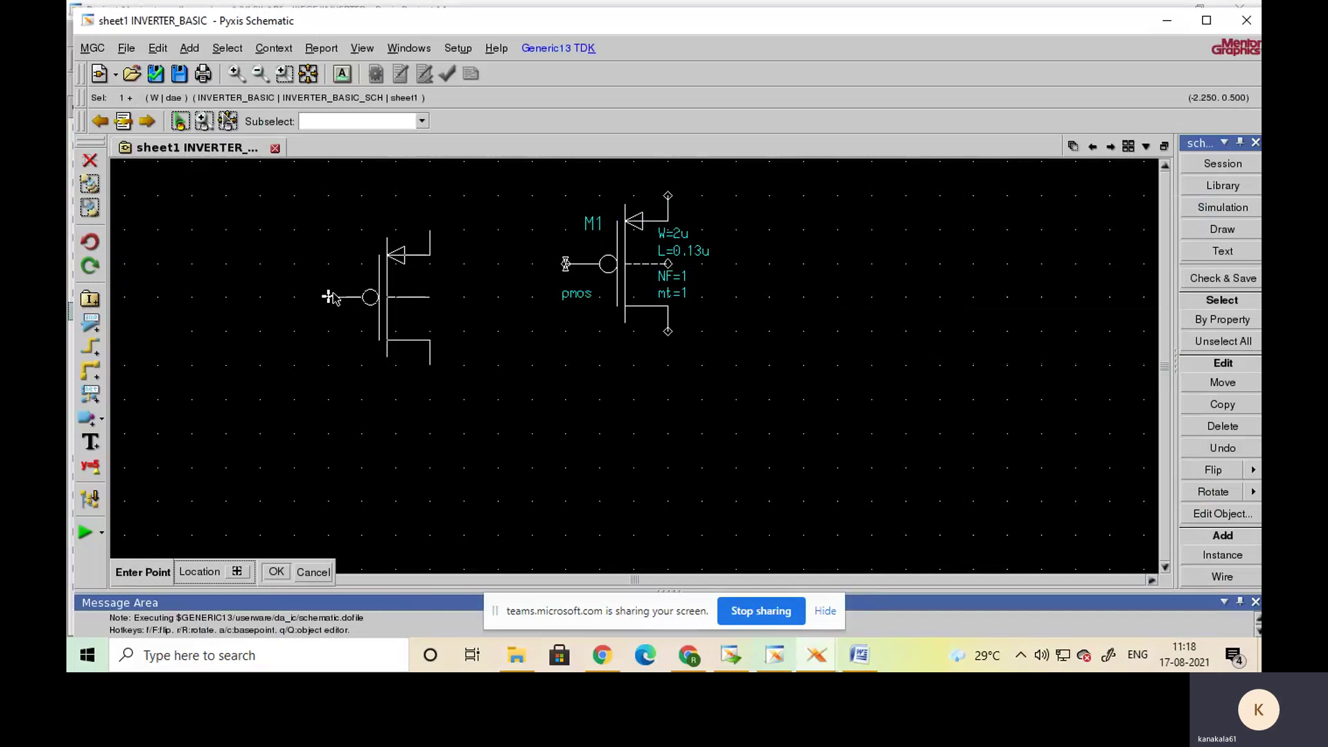
key(Escape)
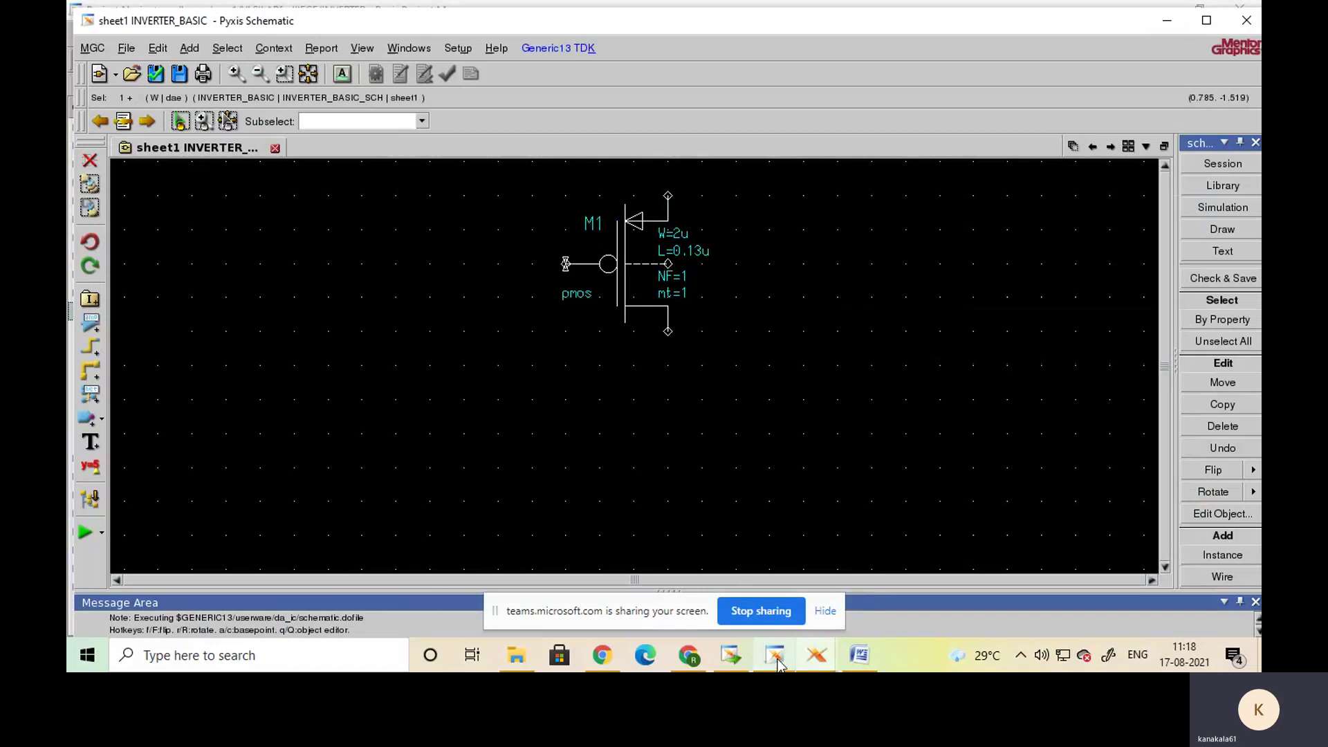
click(371, 338)
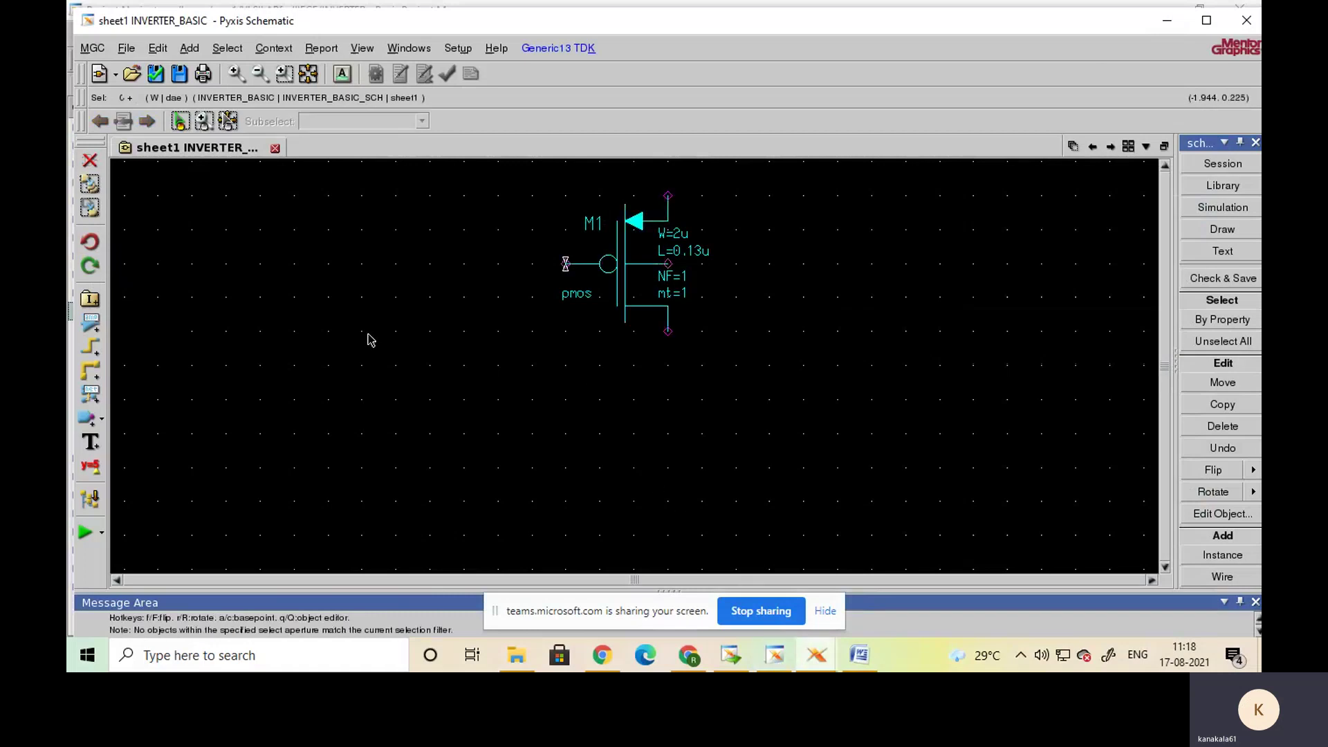
- Place one nmos instance from the generic13 symbols library directly below the pmos, at about (-0.5, -0.75), and deselect it
click(89, 299)
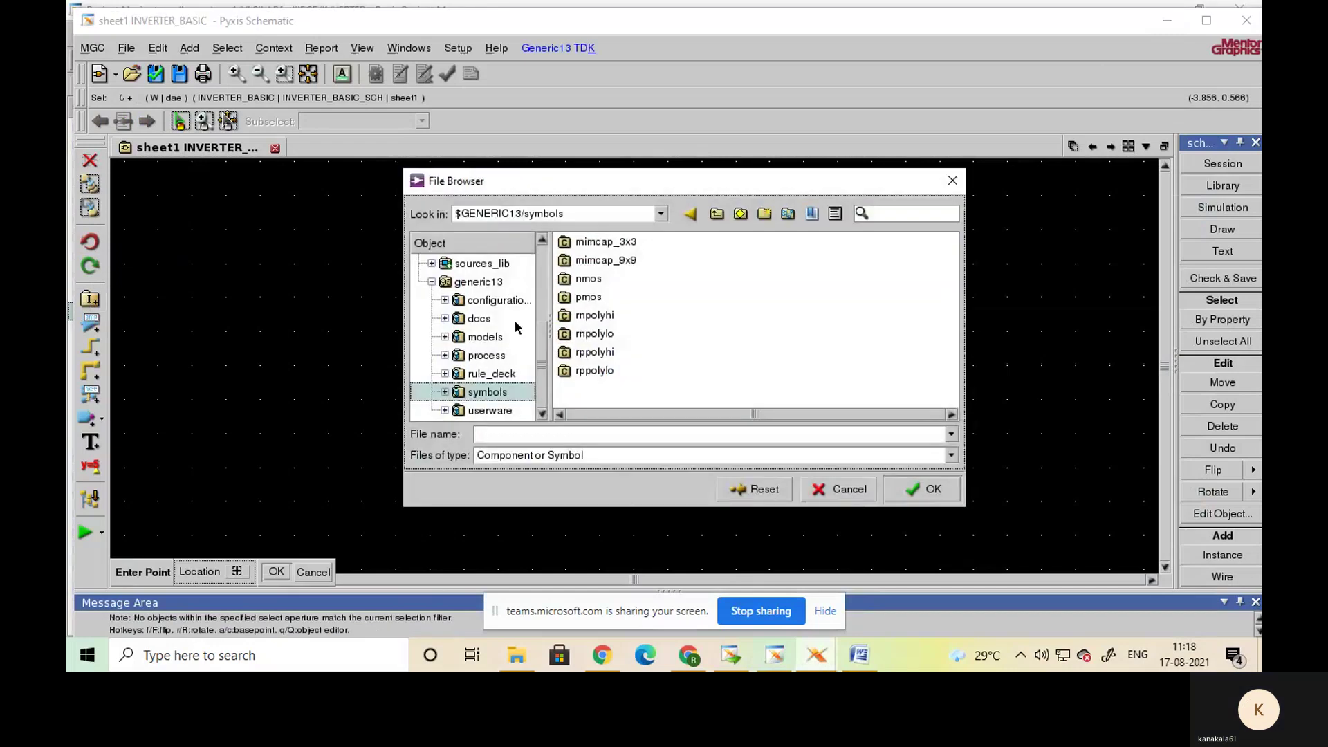
click(588, 278)
click(926, 489)
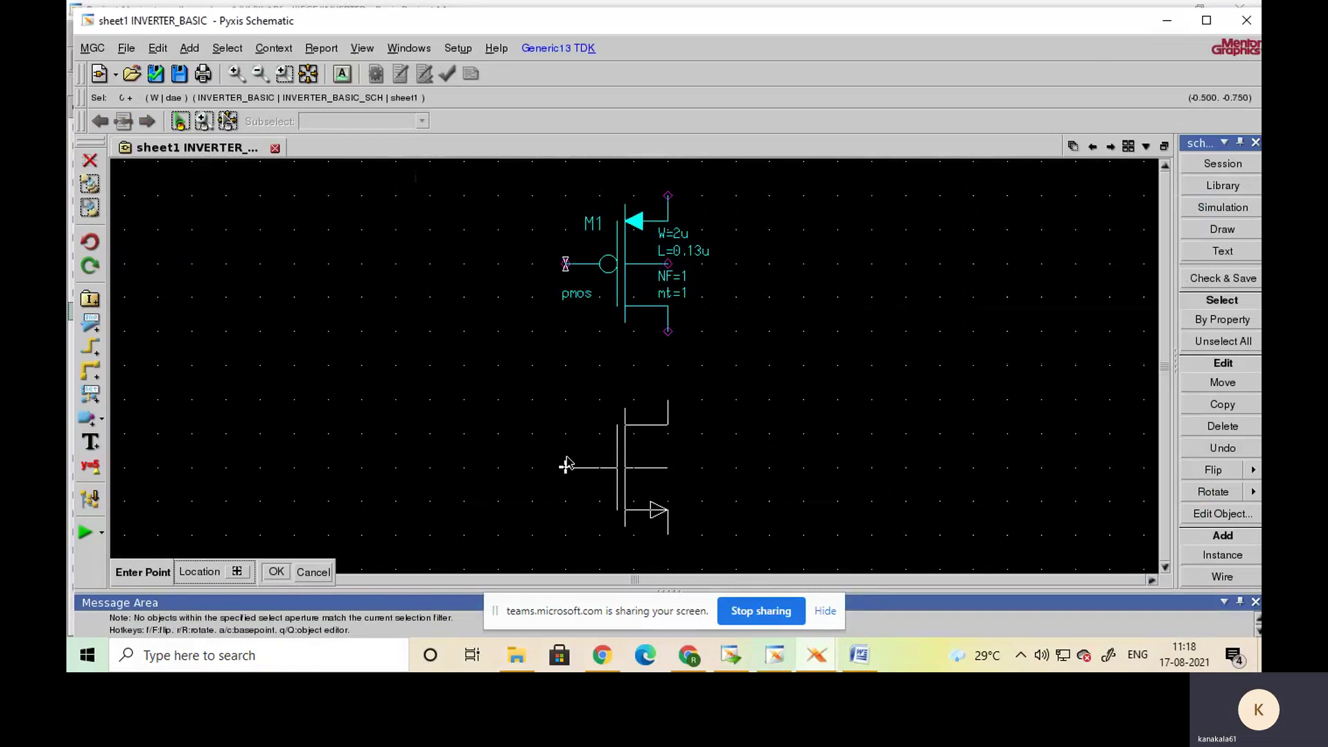
click(566, 466)
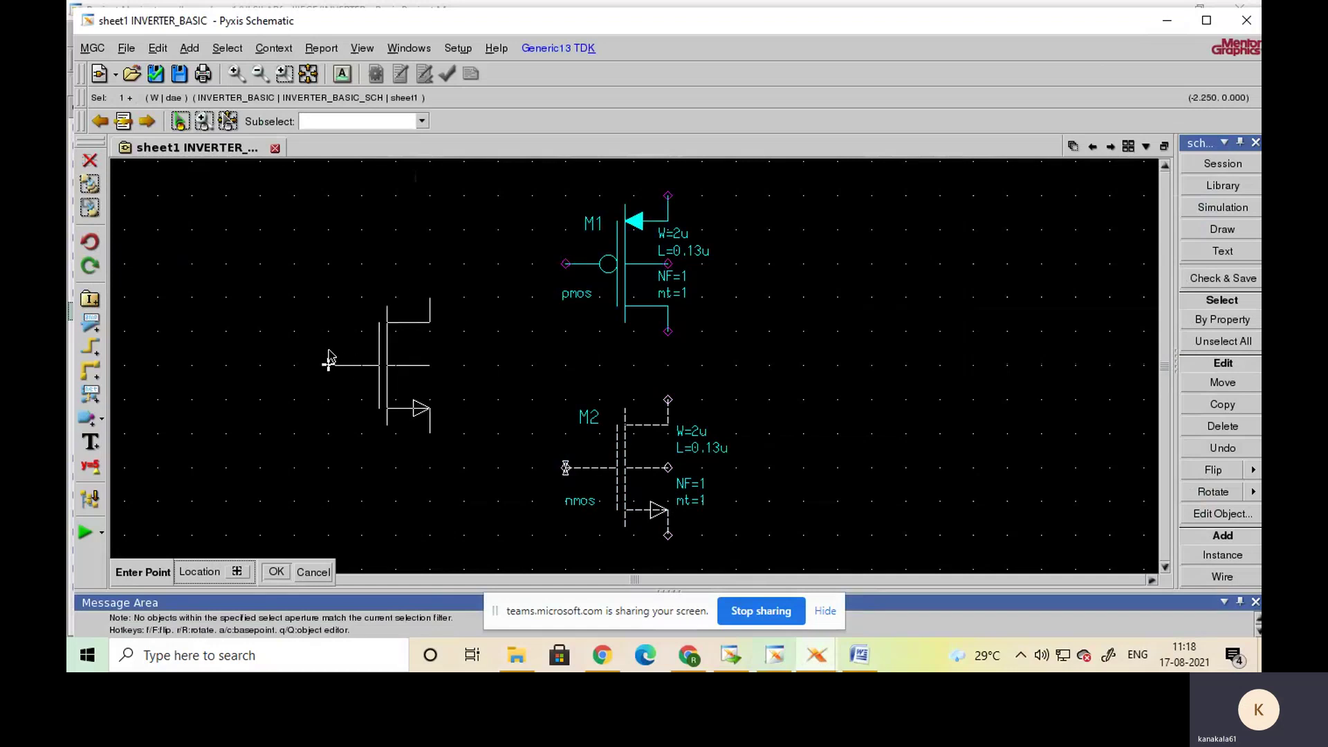
key(Escape)
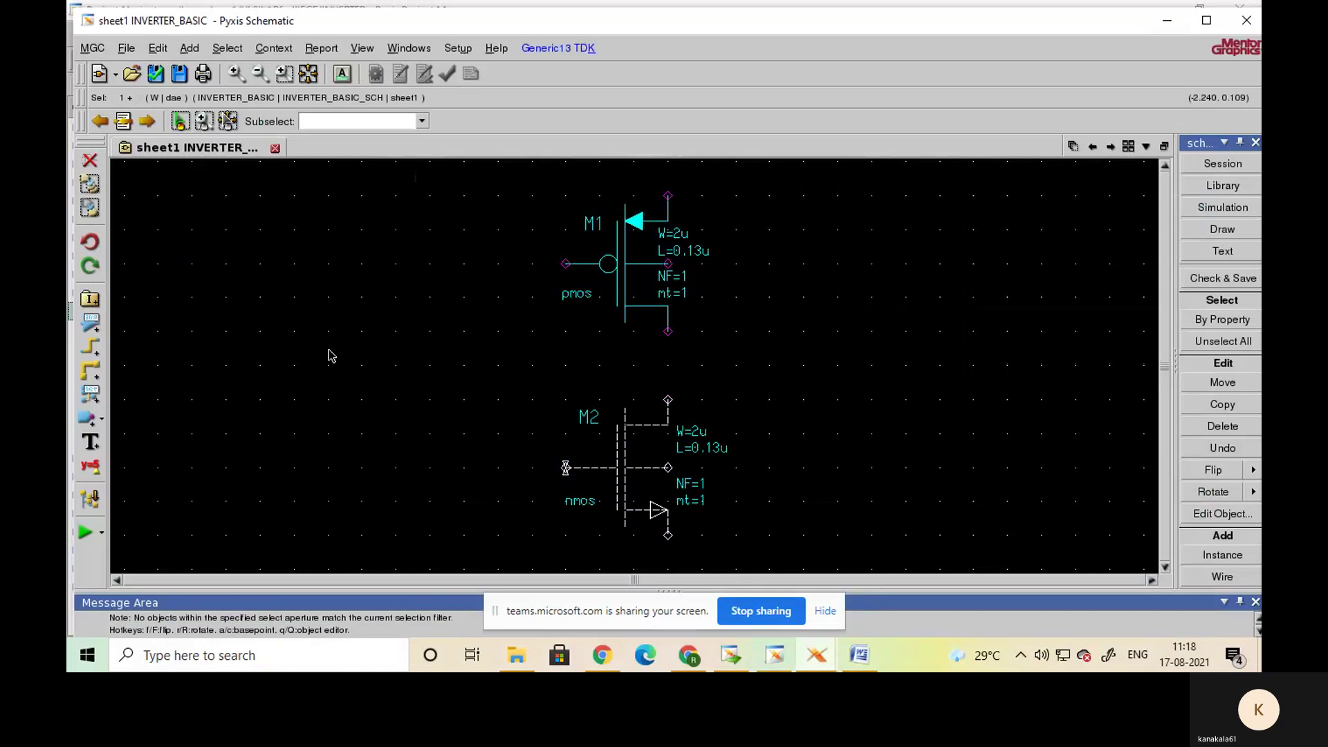
click(357, 389)
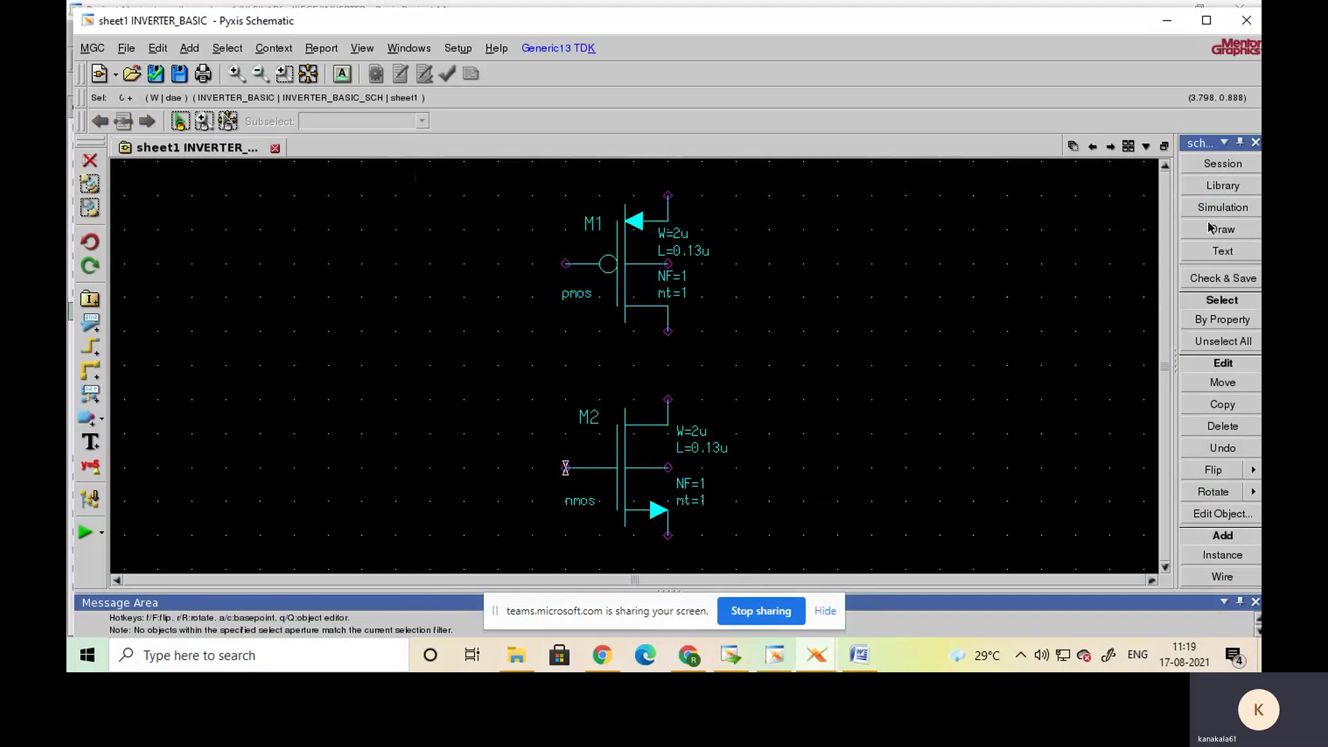
- From the generic library, place an input port at about (-1.25, 0) and an output port at about (1.25, 0) on either side of the transistors
click(1221, 187)
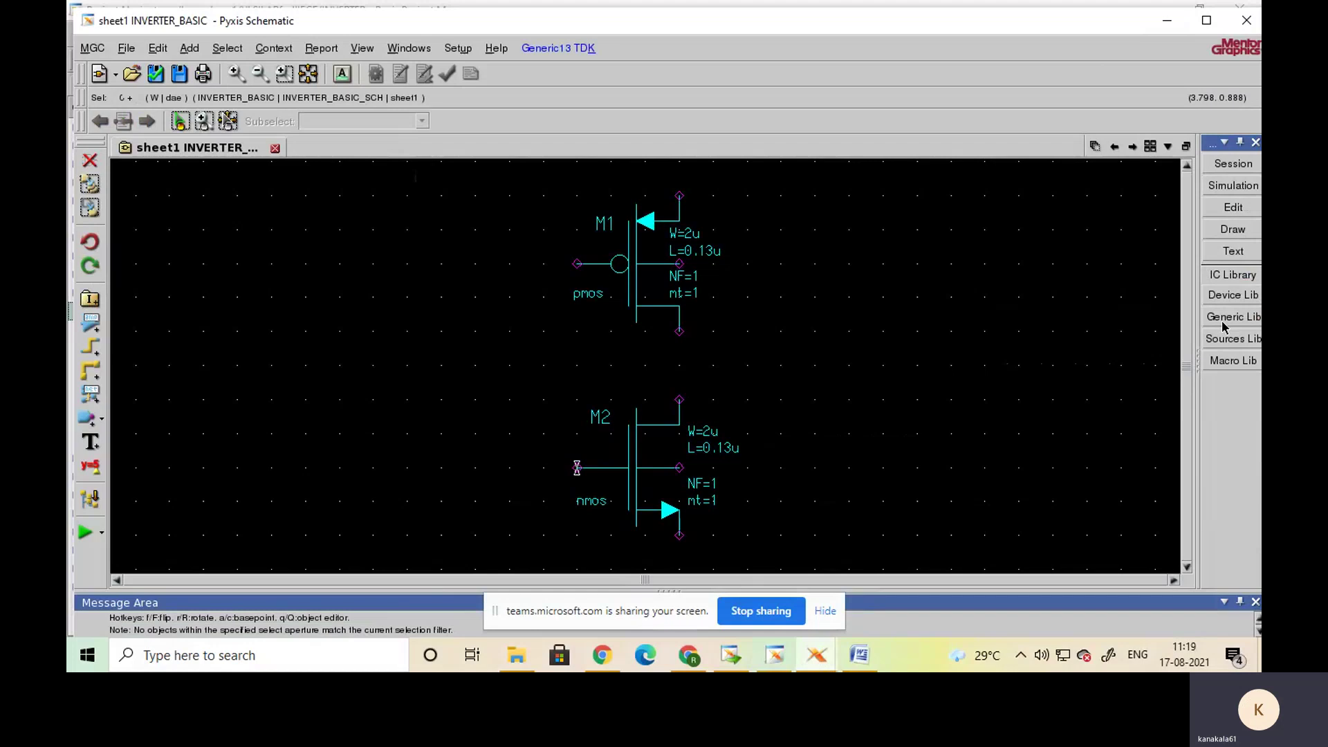
click(1224, 323)
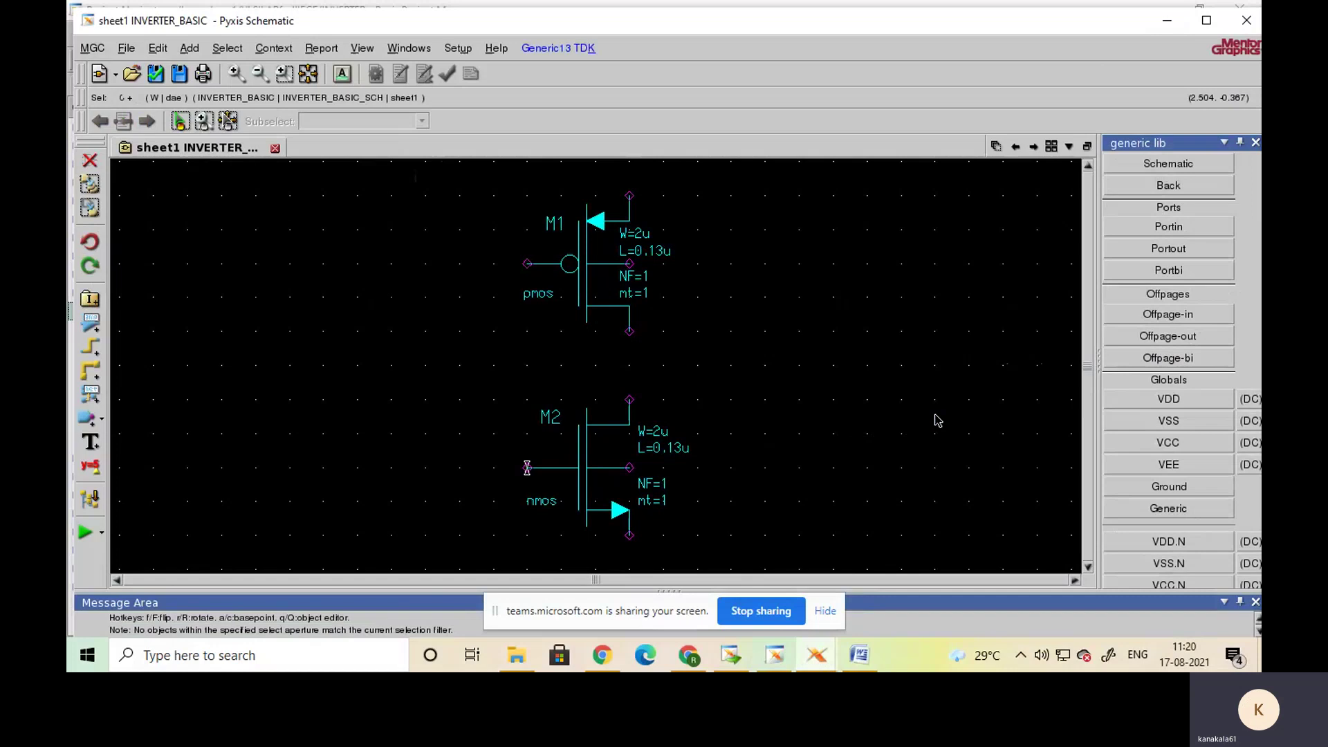
click(1162, 230)
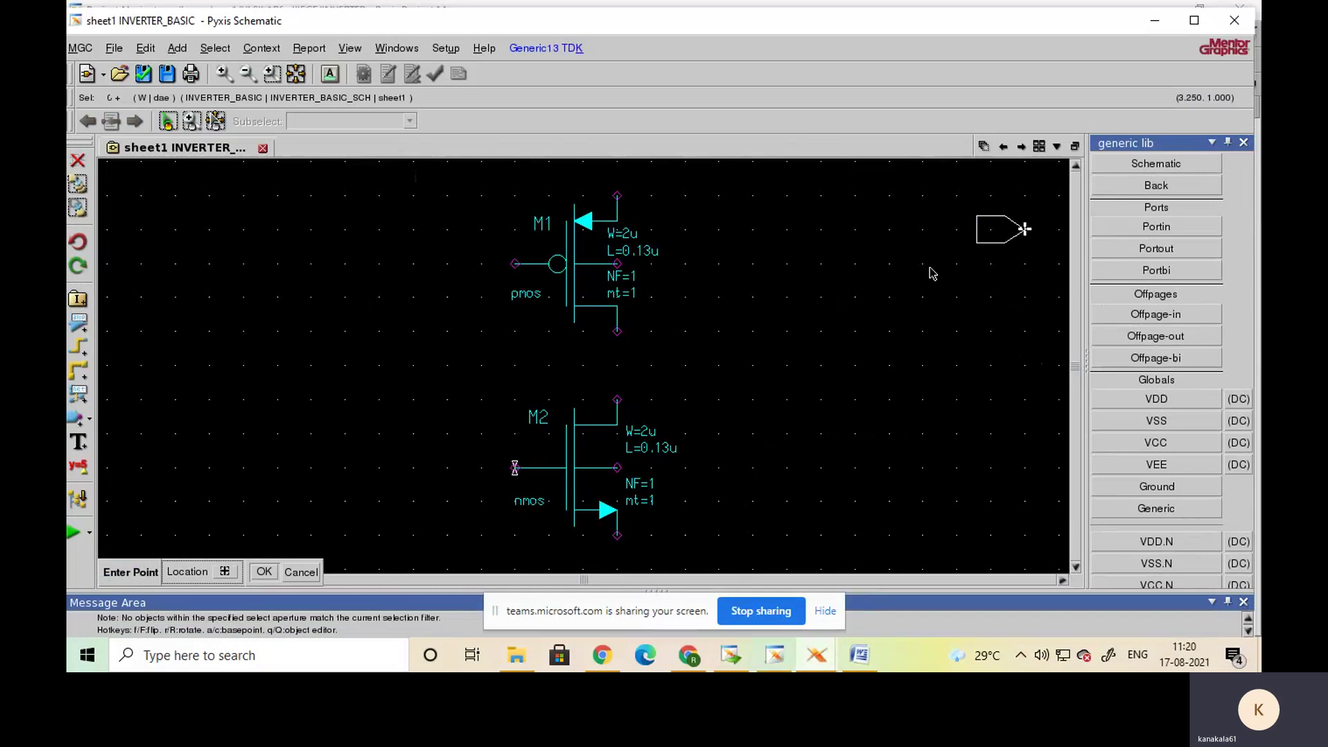
click(413, 364)
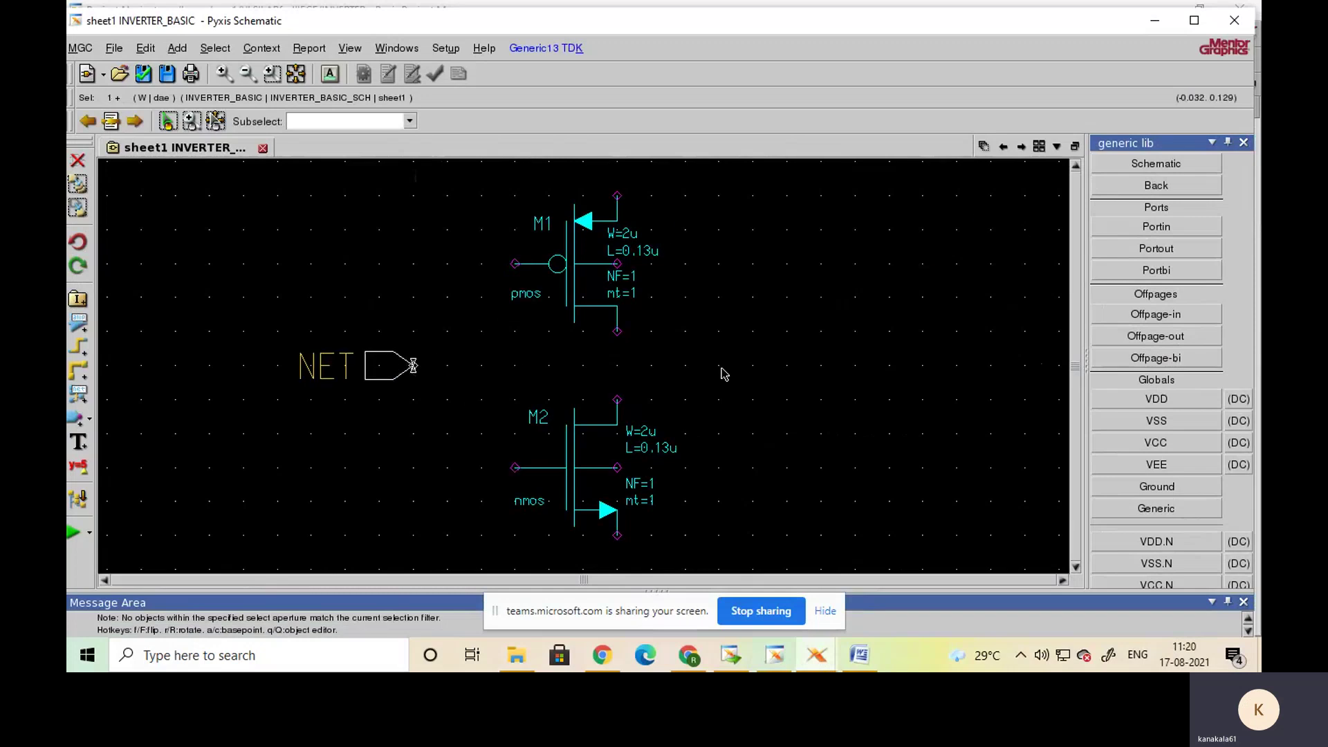
click(1152, 250)
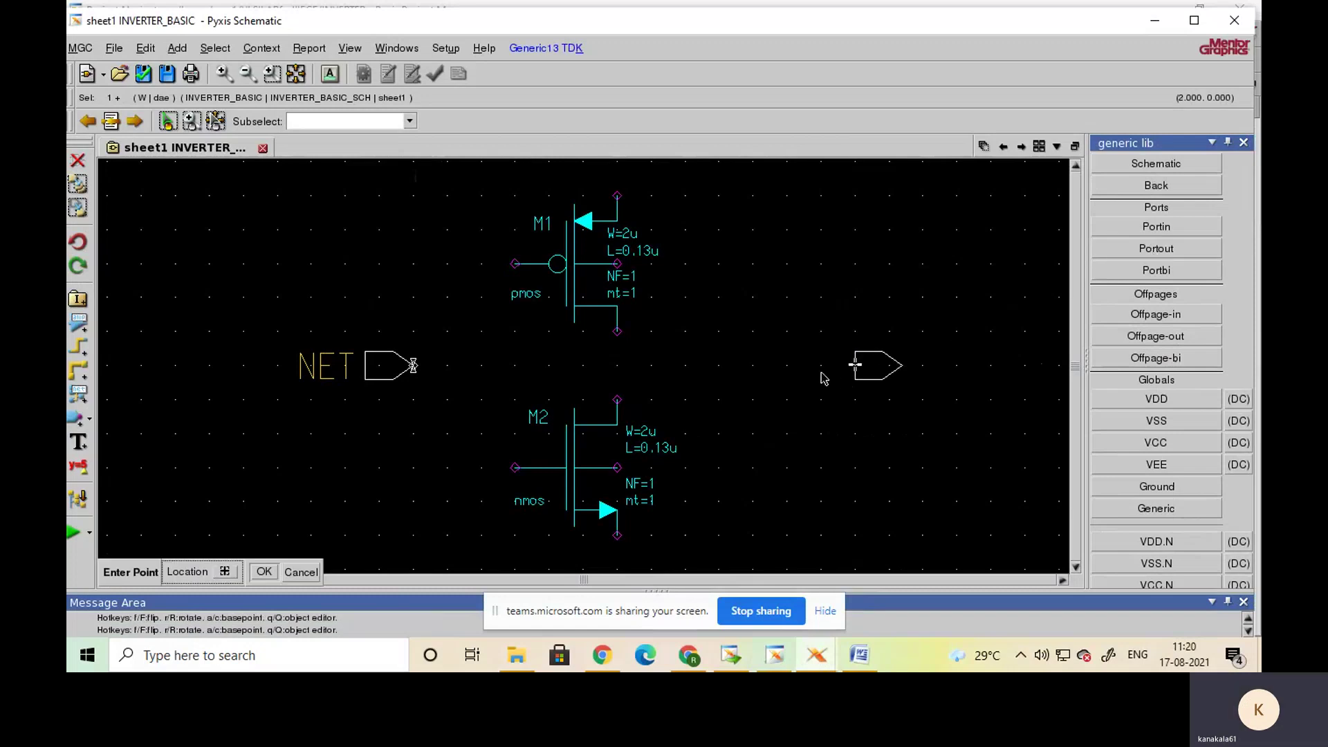
click(754, 366)
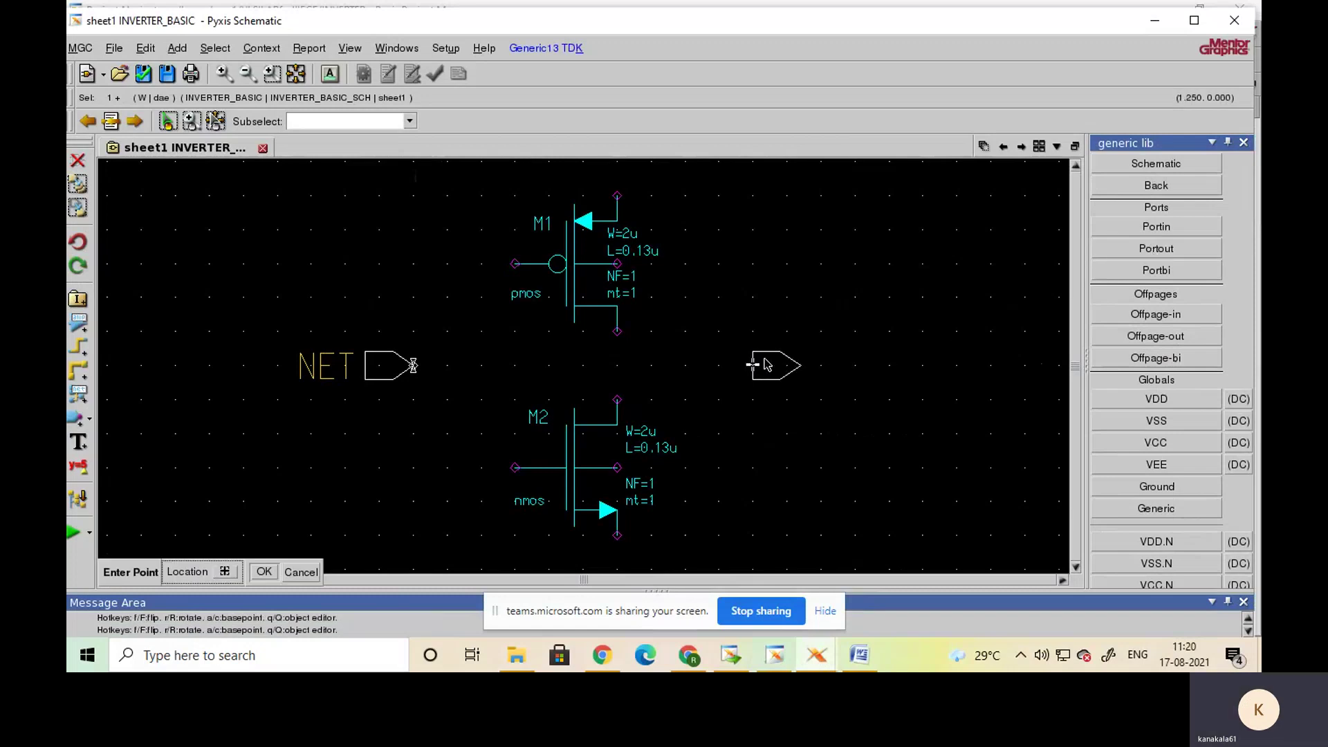
click(926, 336)
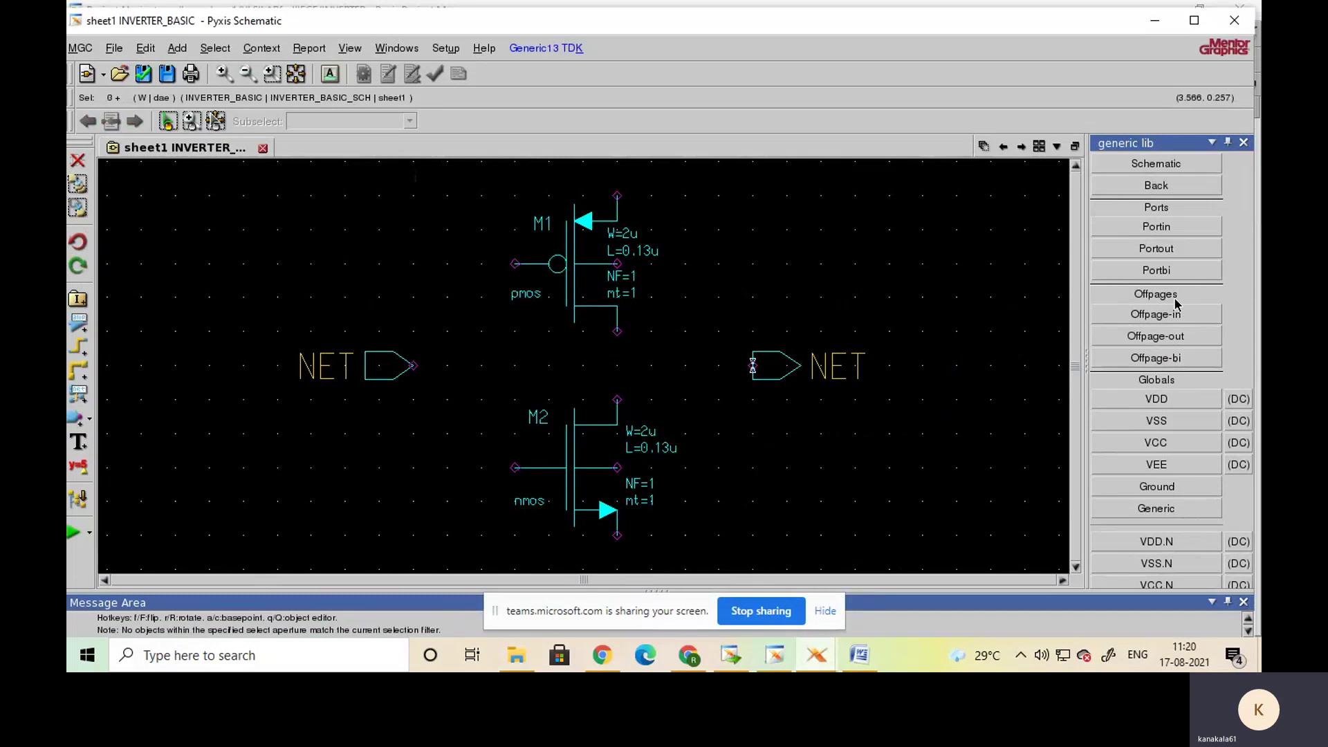
- Place a DC VDD supply on the pmos source terminal and a ground on the nmos source terminal
click(1241, 402)
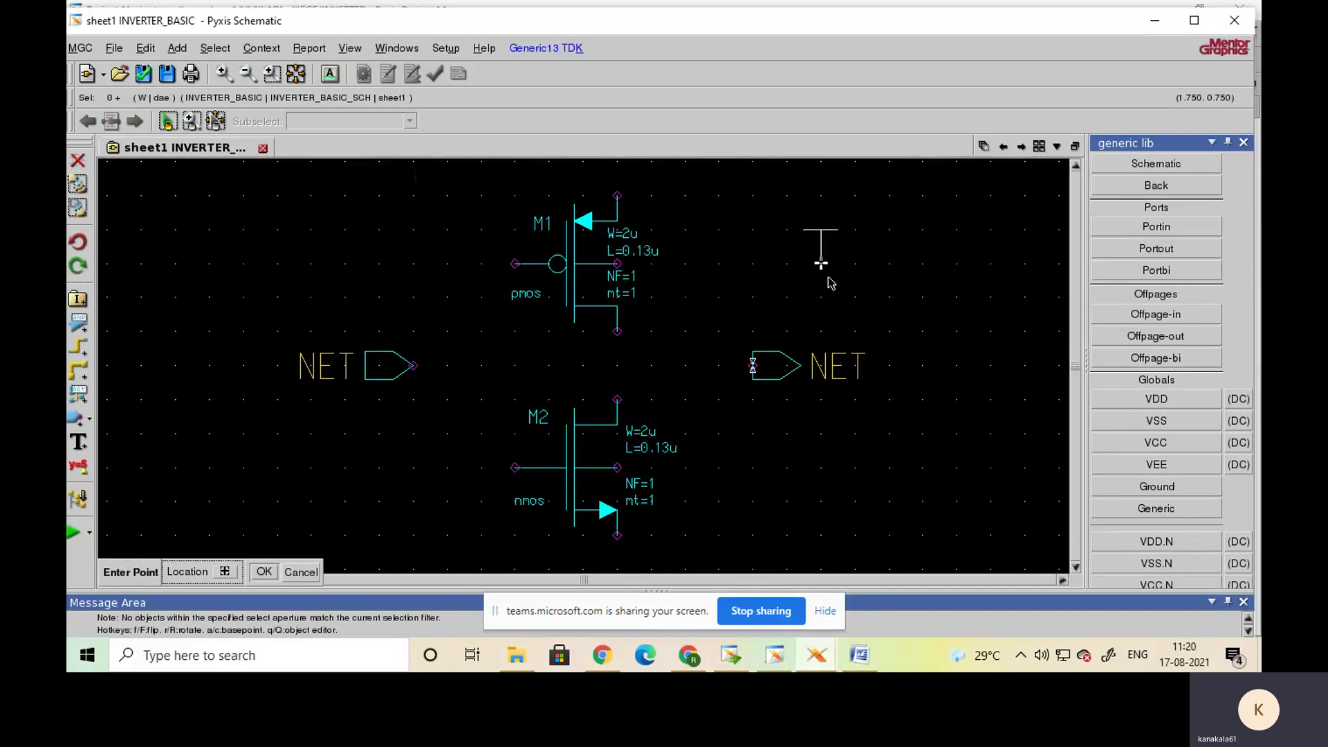
click(618, 210)
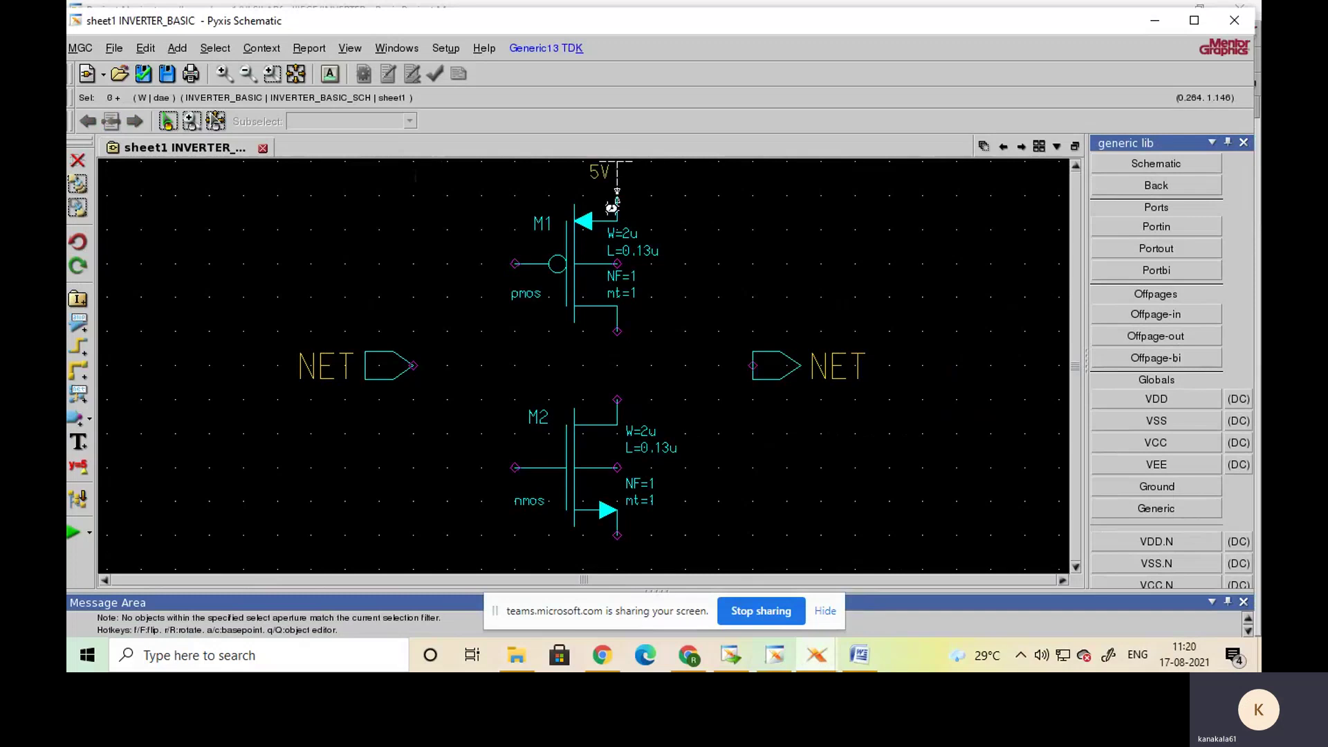
click(964, 344)
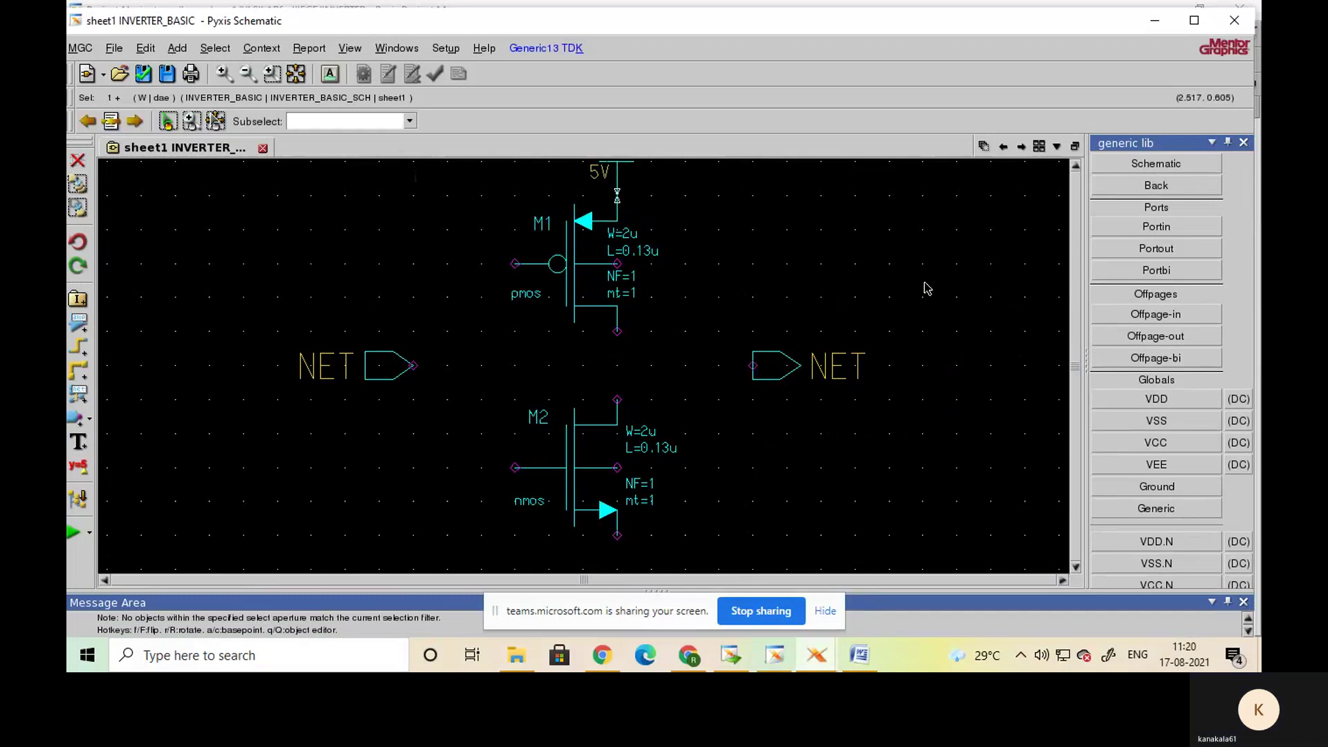
click(1174, 488)
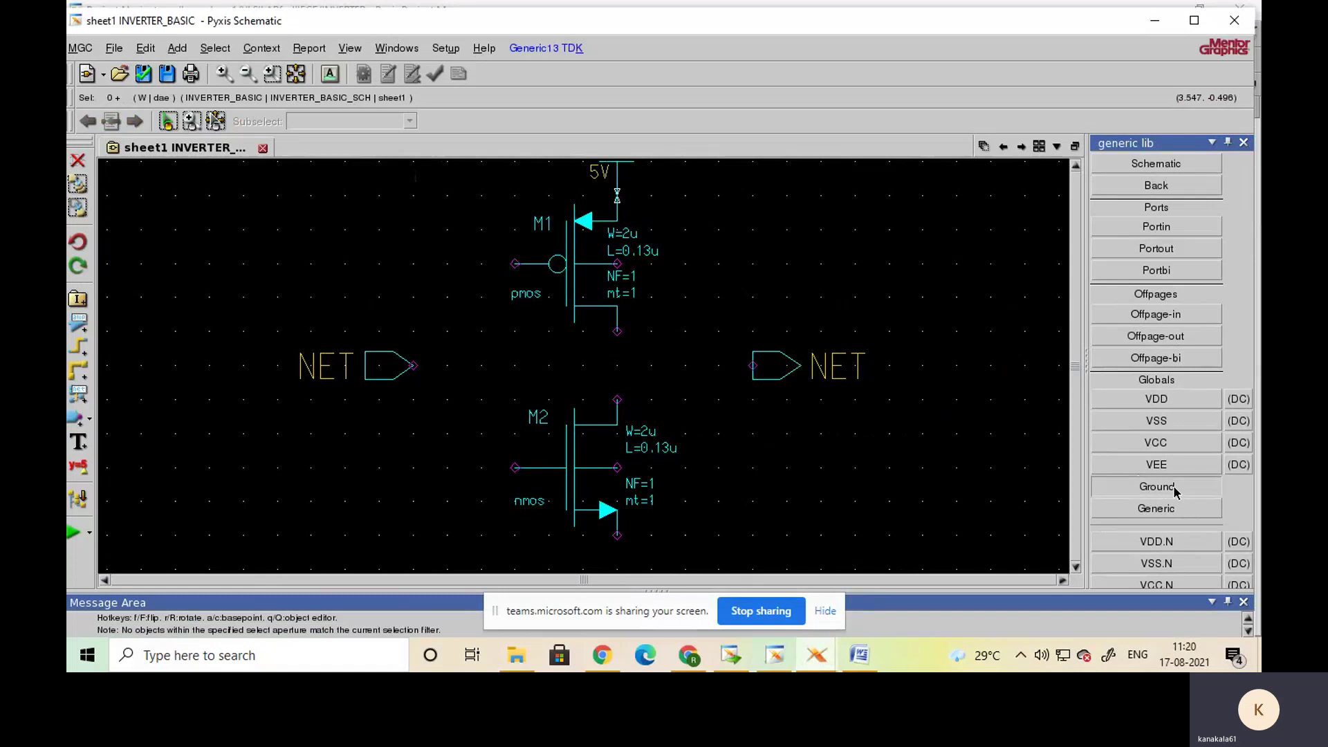
click(617, 556)
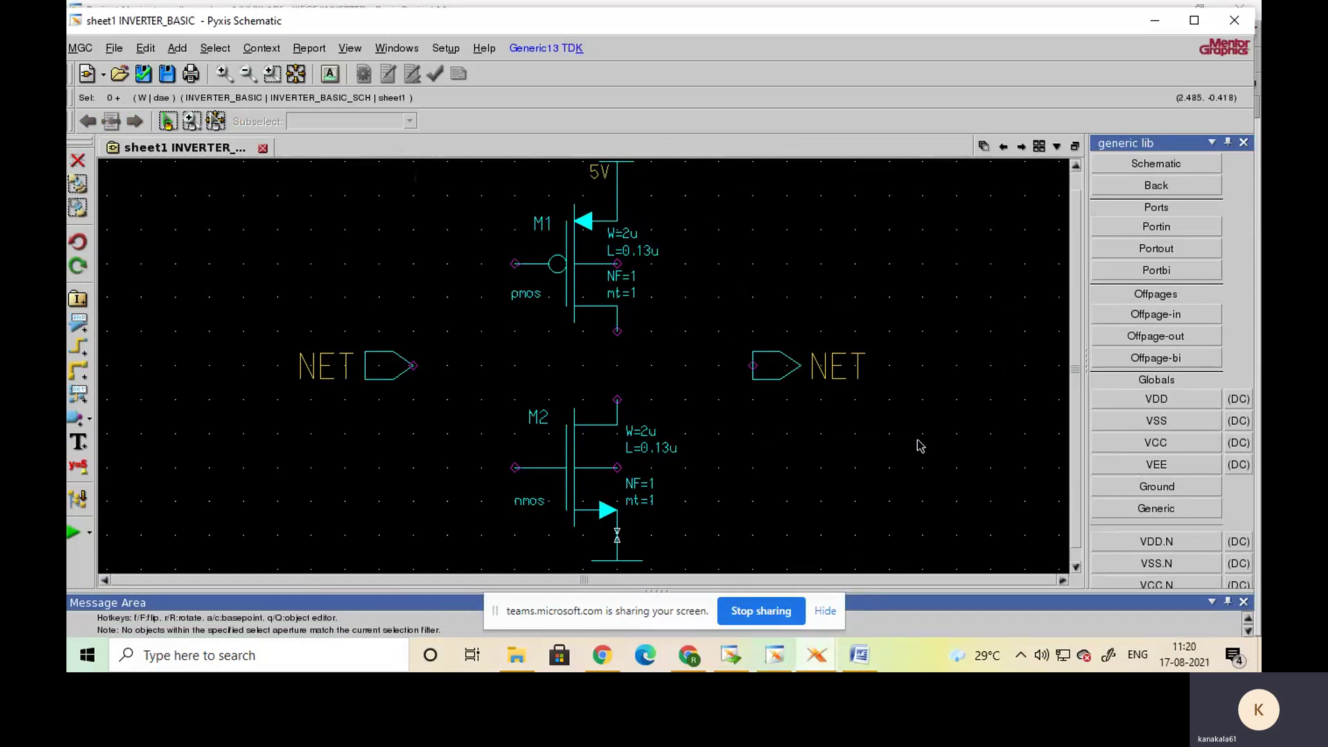
- Wire the pmos and nmos gates to the input port and shift the port outward to about (-1.5, 0)
click(515, 264)
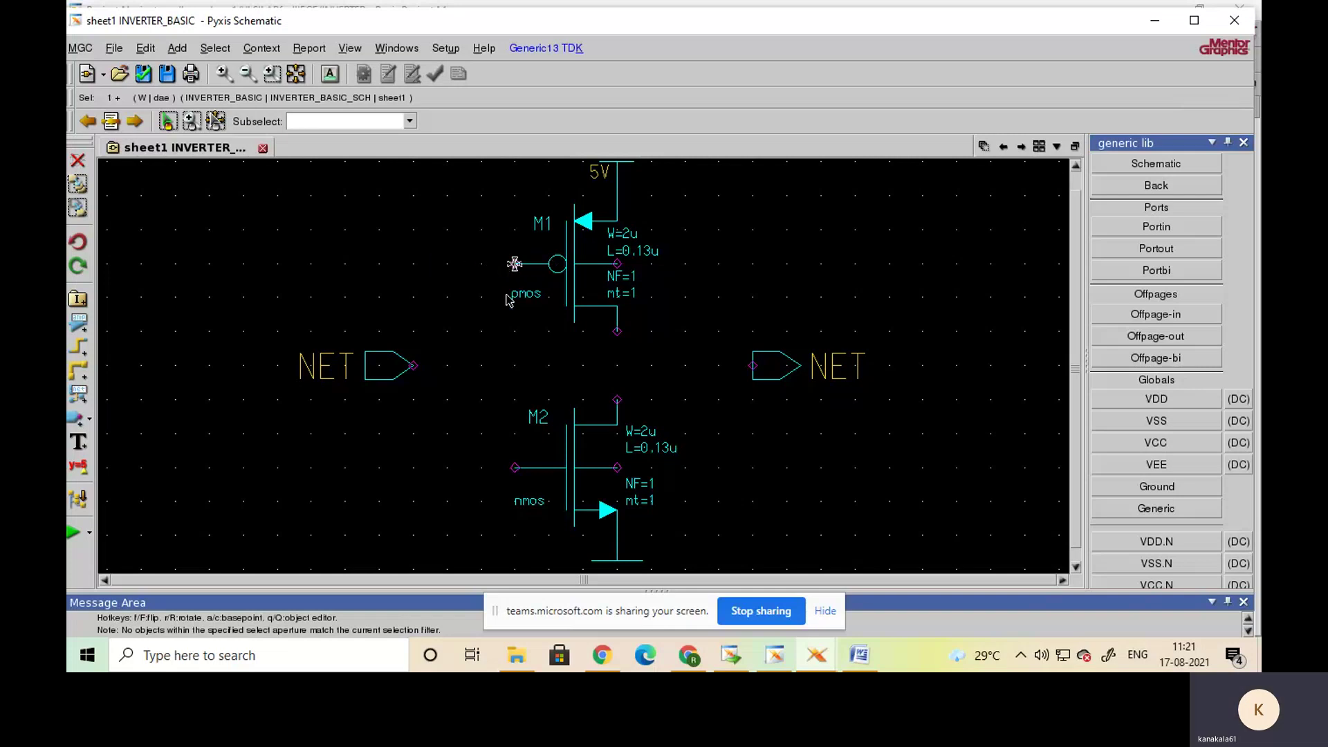
click(493, 271)
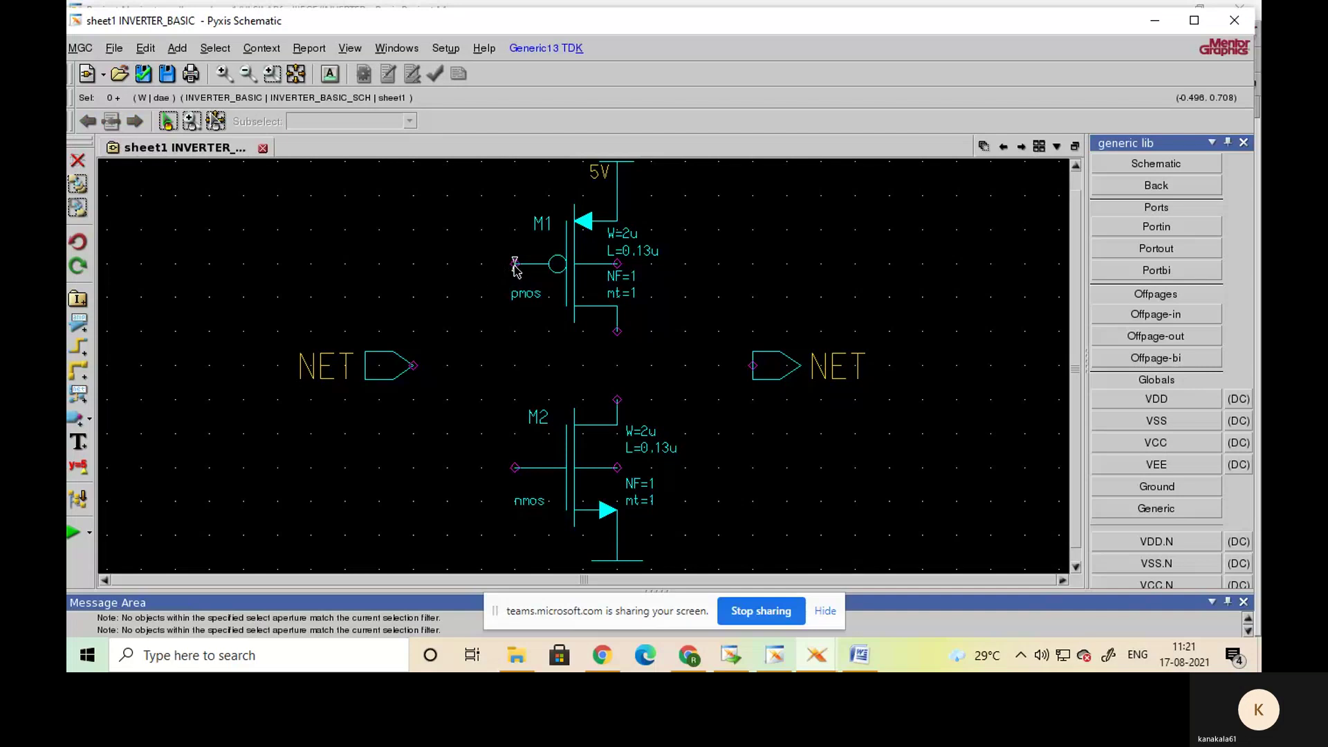
drag(514, 264, 426, 357)
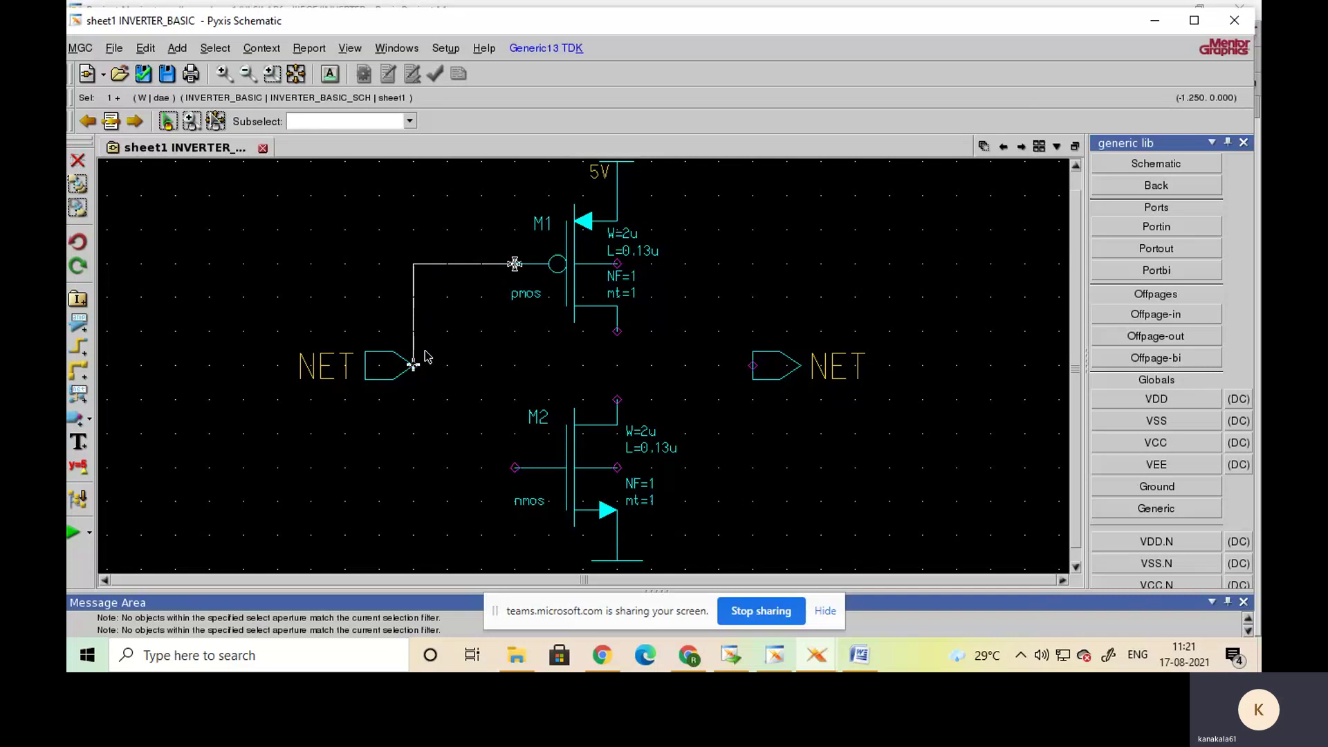
drag(426, 356, 427, 357)
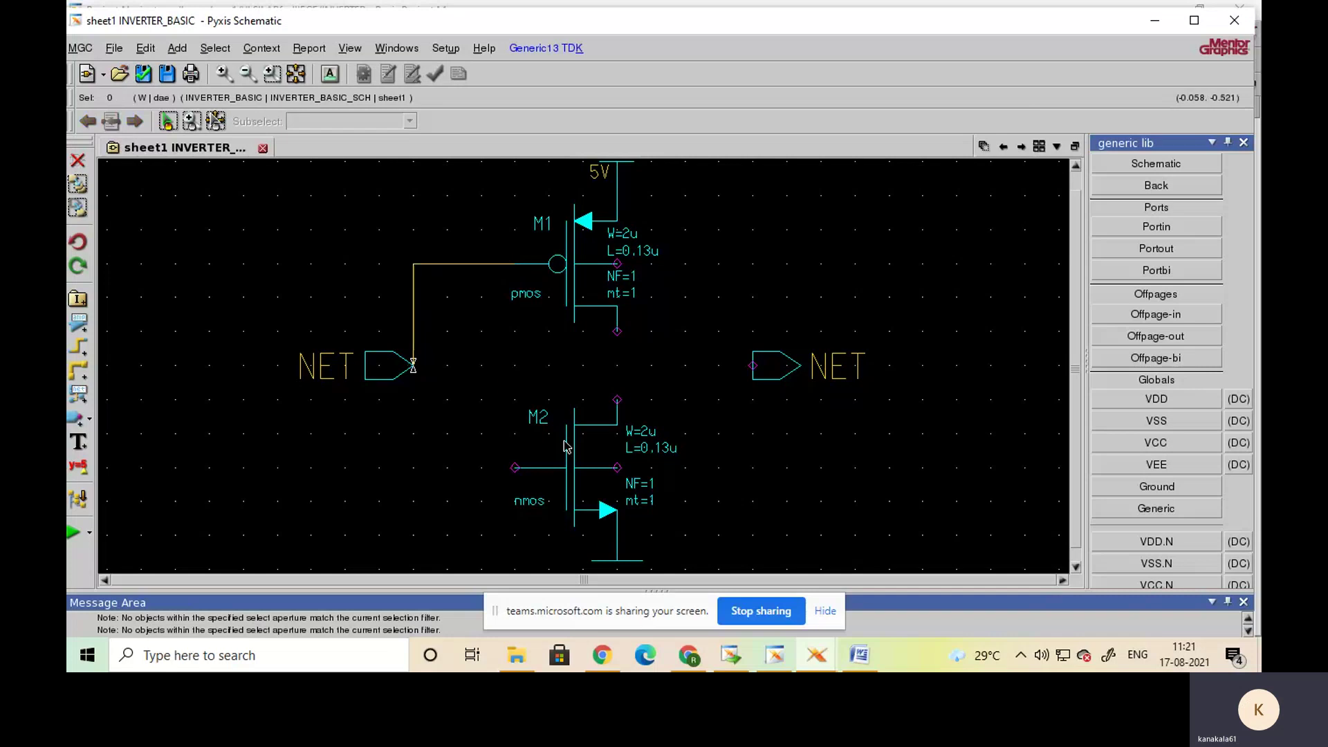
click(515, 470)
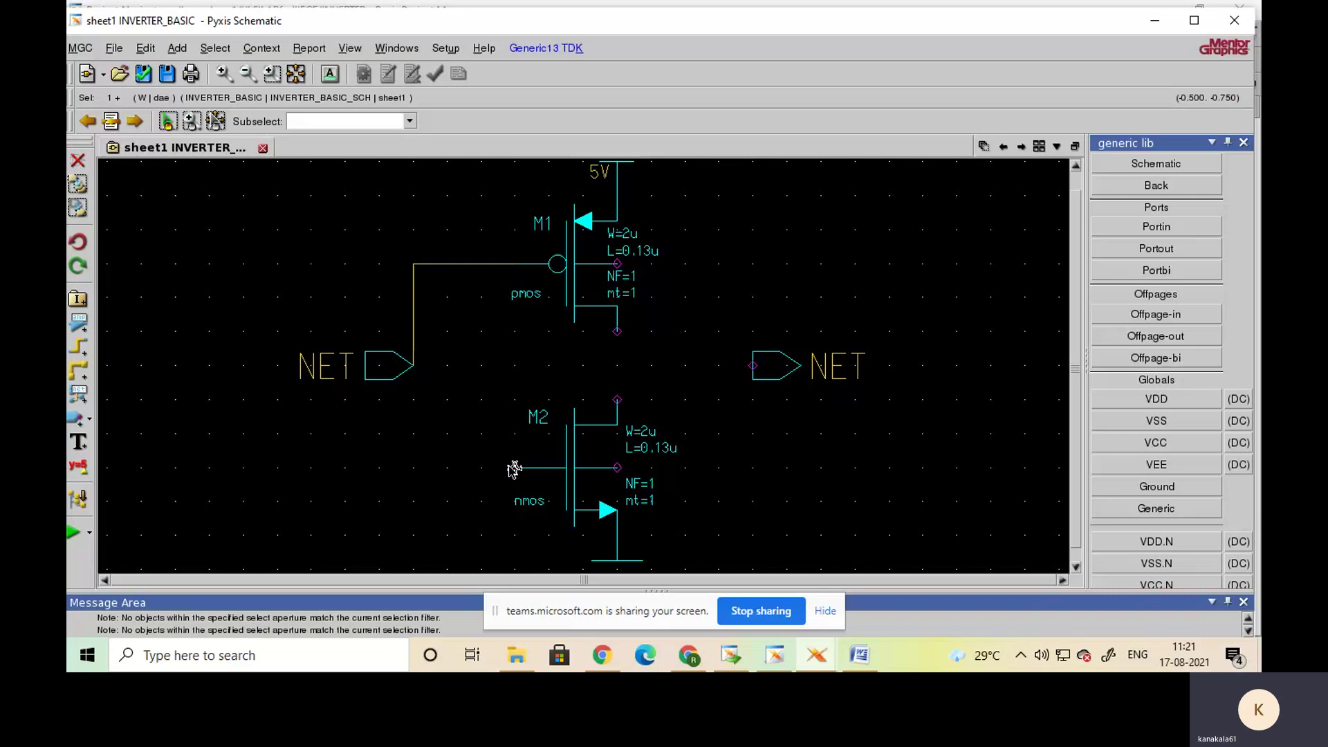
drag(516, 469, 333, 357)
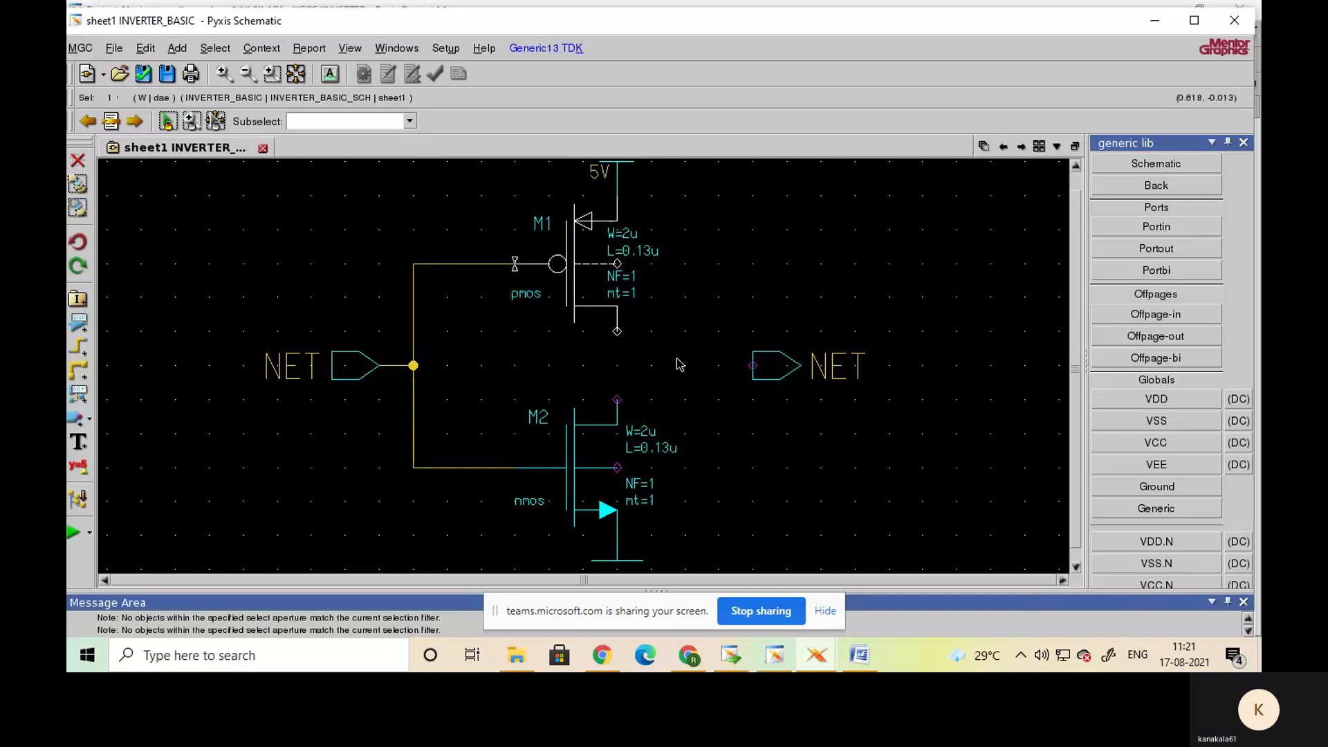
- Wire the two drains together and to the output port, and tie each transistor's bulk terminal to its source
drag(617, 400, 617, 332)
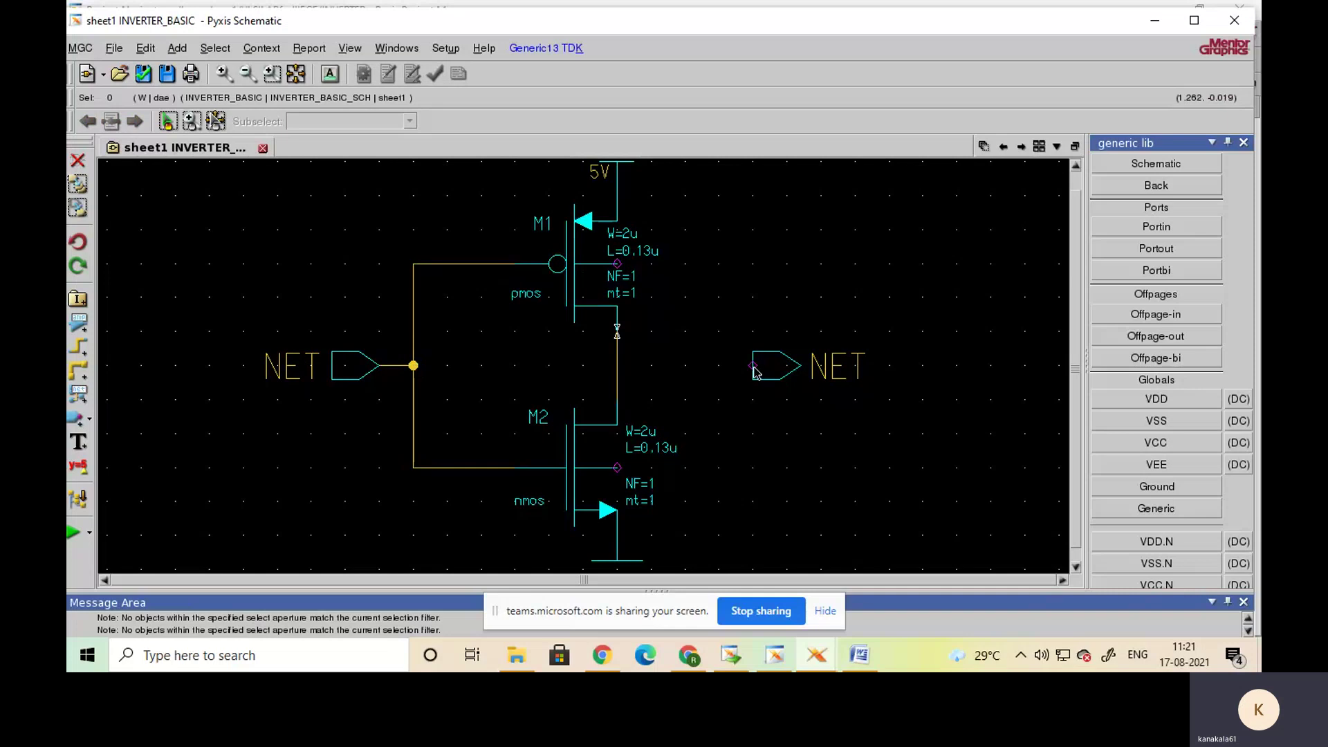
drag(753, 365, 617, 365)
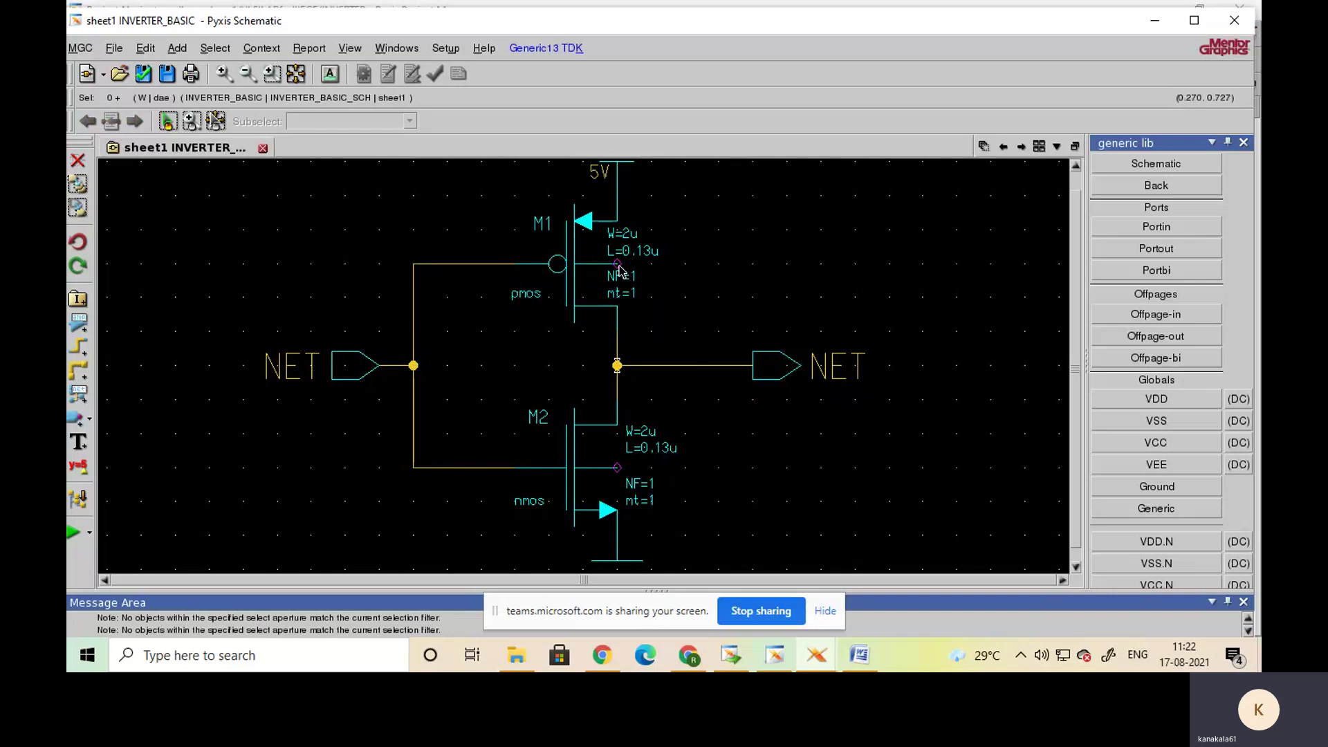
mouse_move(617, 266)
mouse_down()
mouse_move(688, 267)
mouse_move(688, 227)
mouse_move(682, 195)
mouse_move(617, 195)
mouse_up()
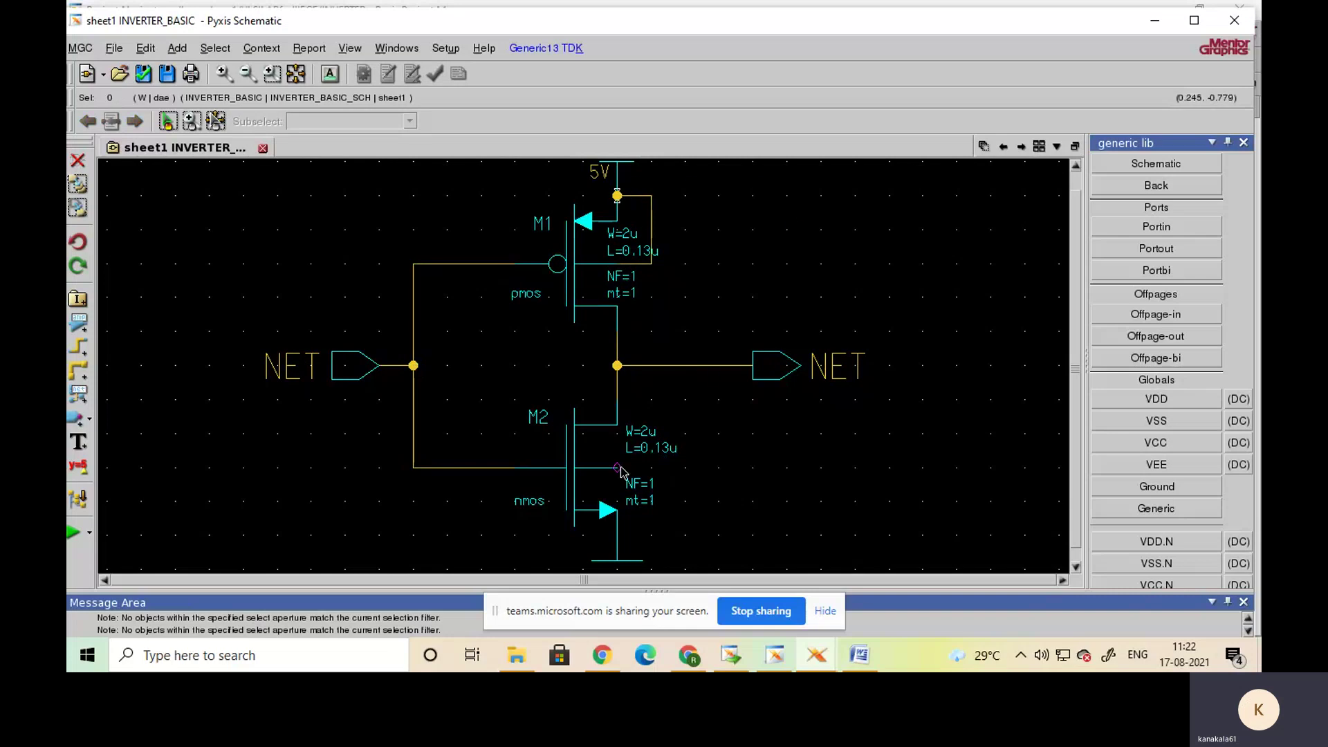
drag(618, 468, 617, 534)
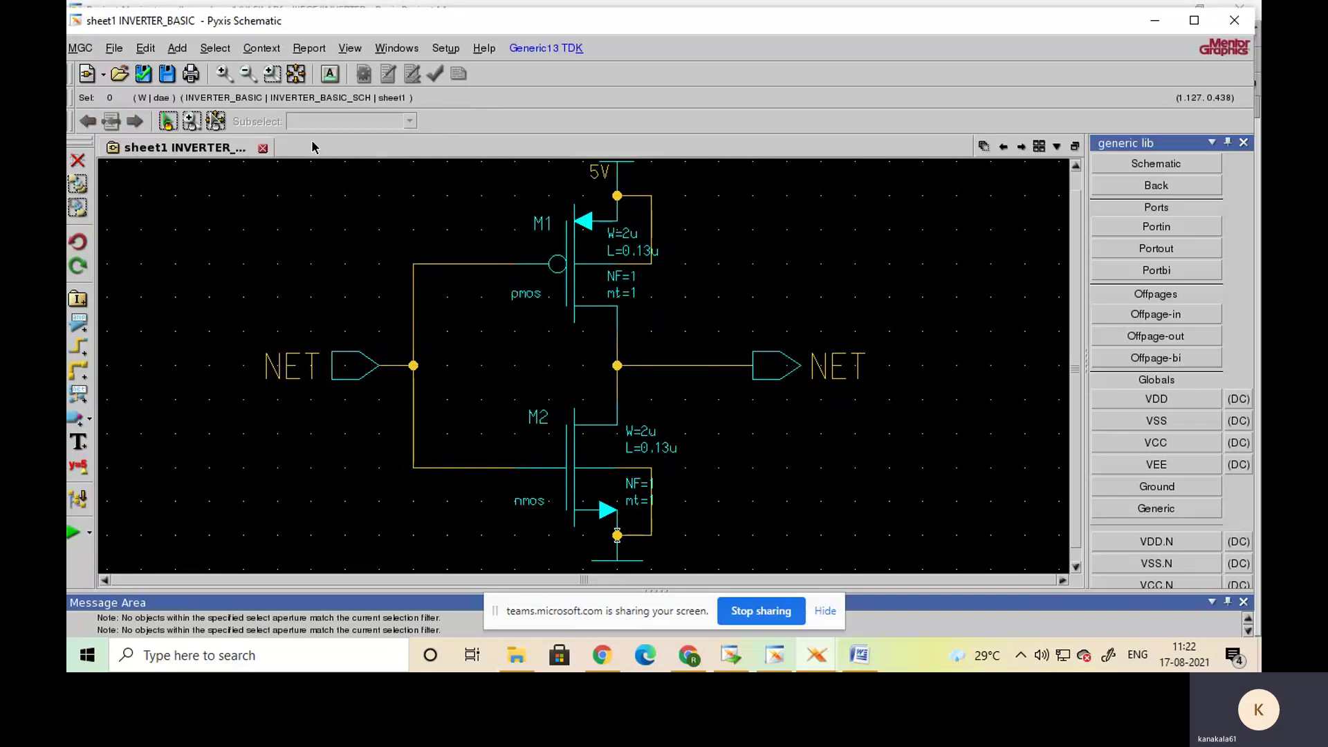
- Set the input port's net name to A in its object properties and apply the change
click(297, 74)
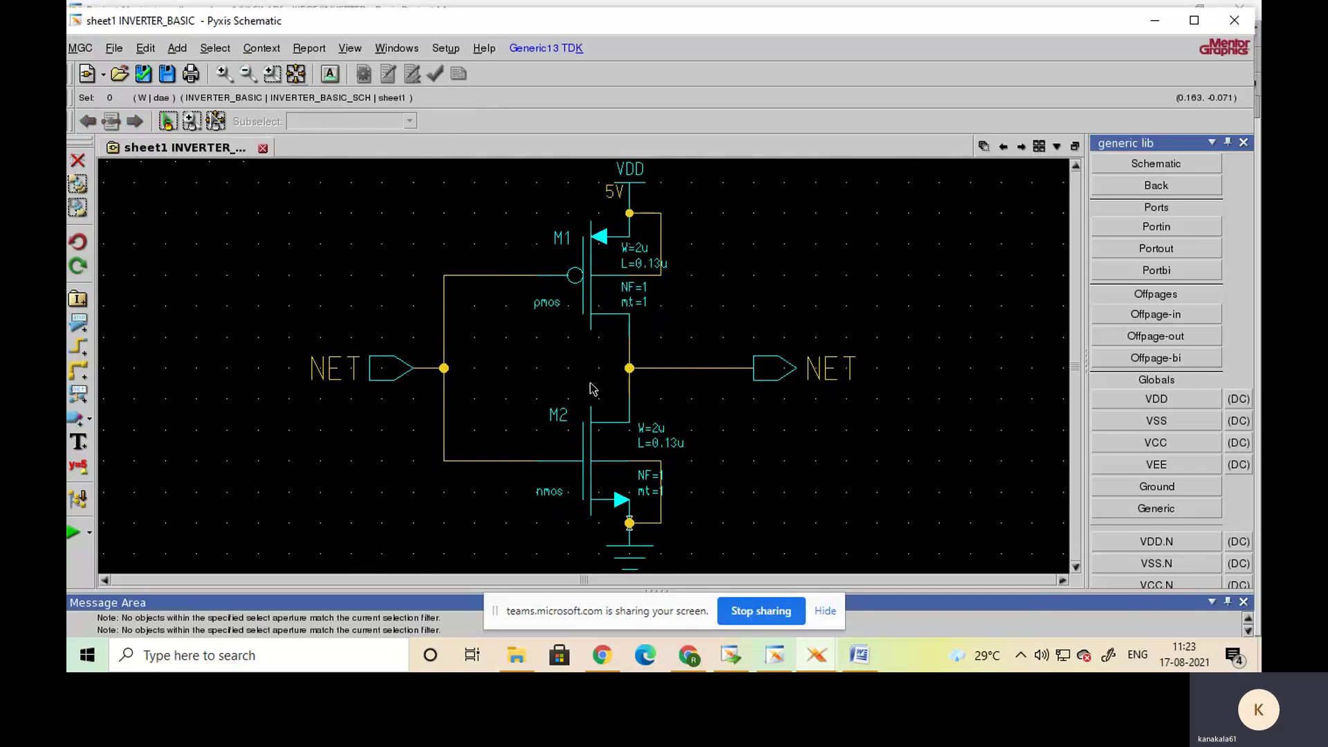
click(386, 374)
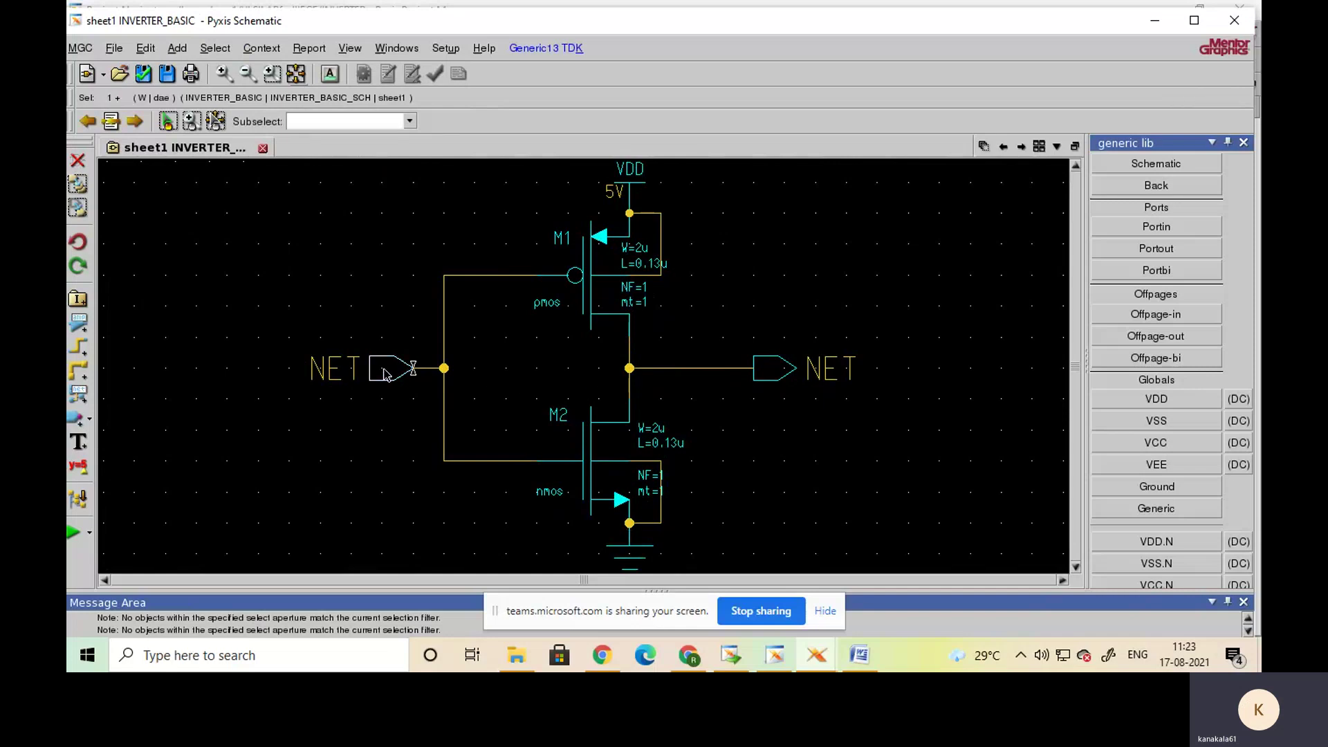
right_click(386, 374)
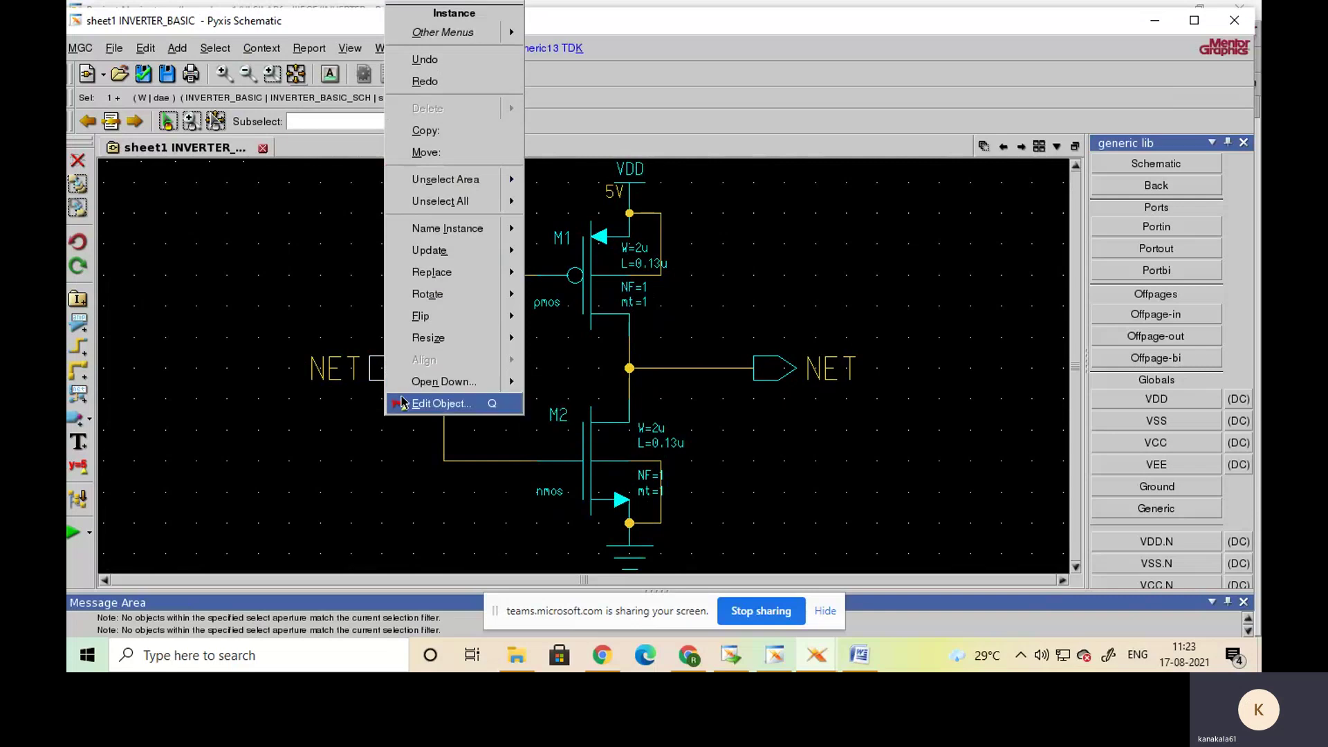
click(435, 407)
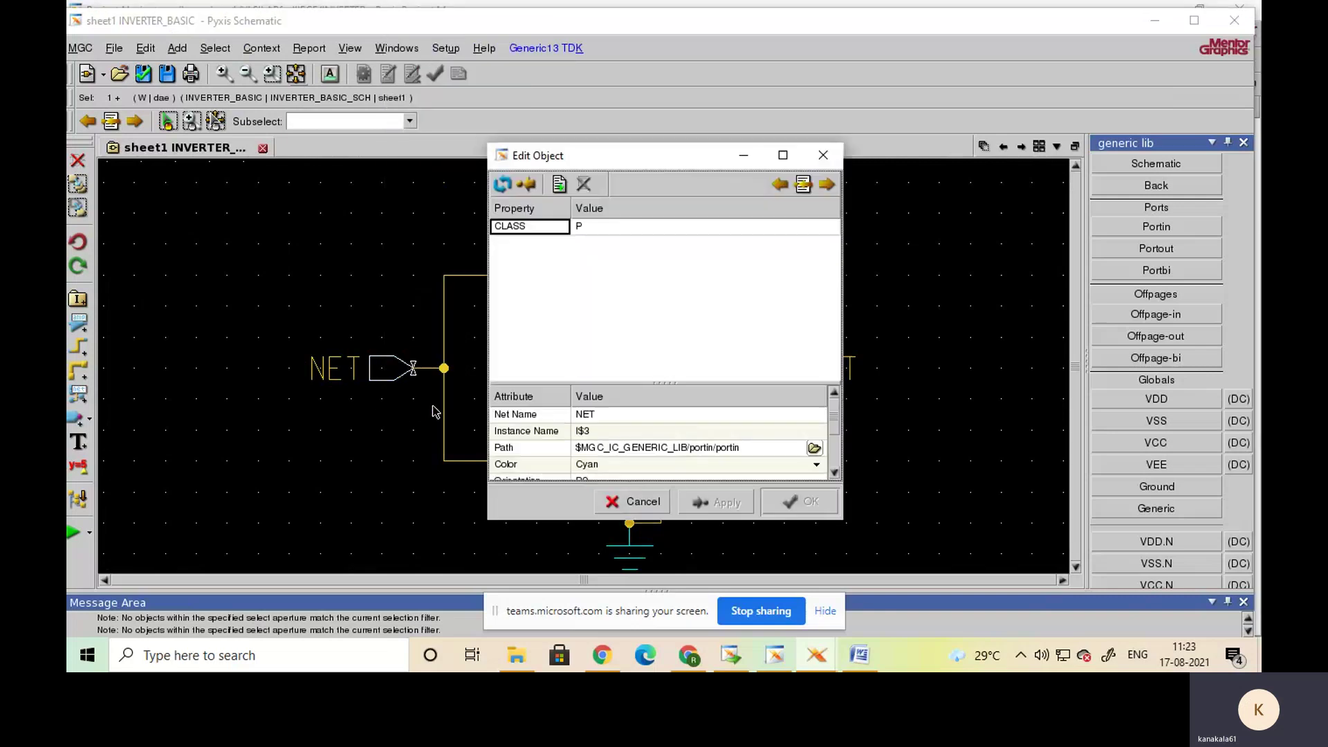
click(602, 413)
drag(600, 415, 568, 422)
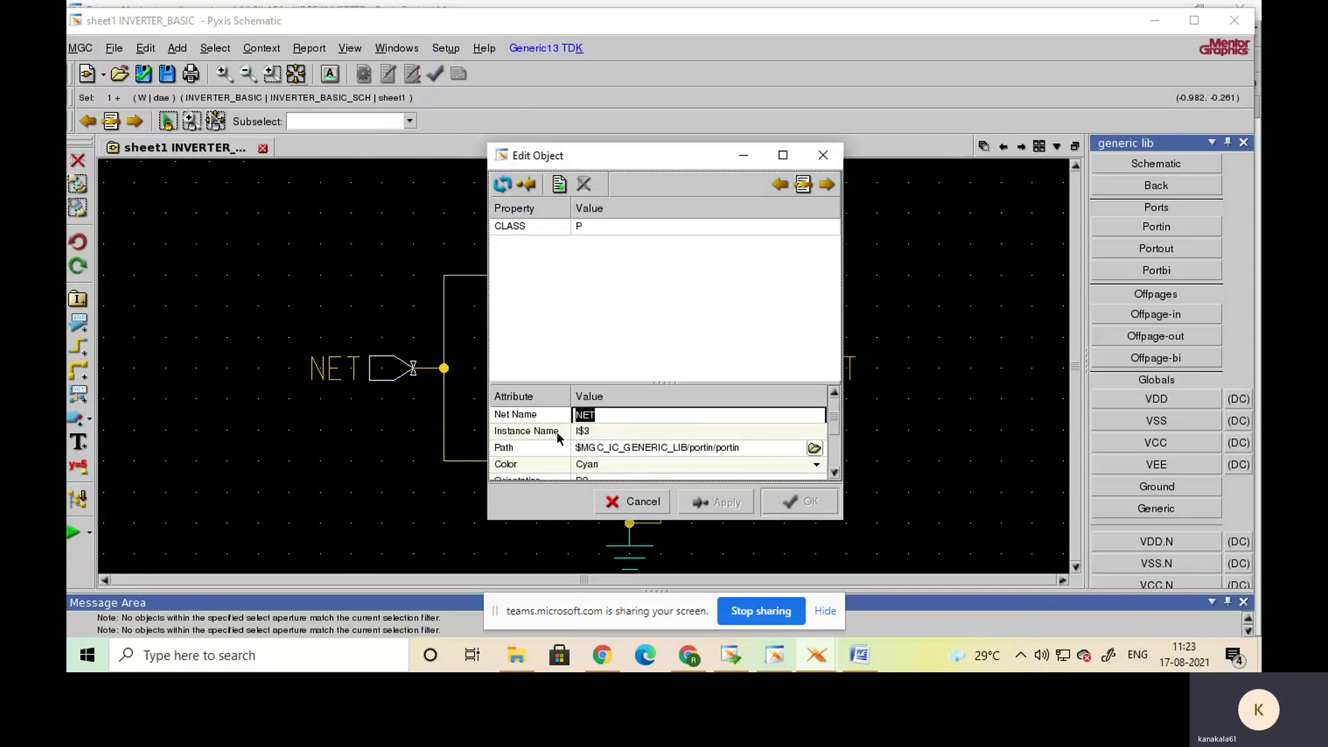
text(a)
click(691, 462)
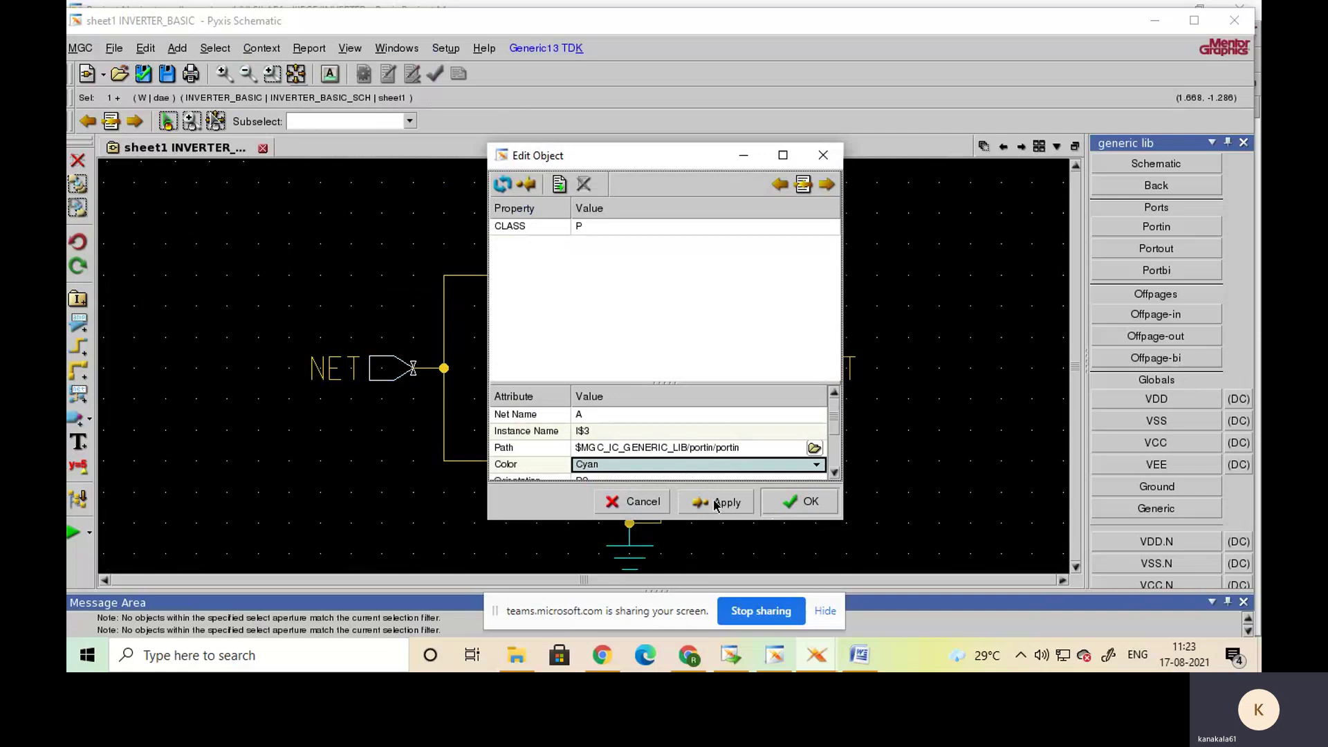
click(715, 502)
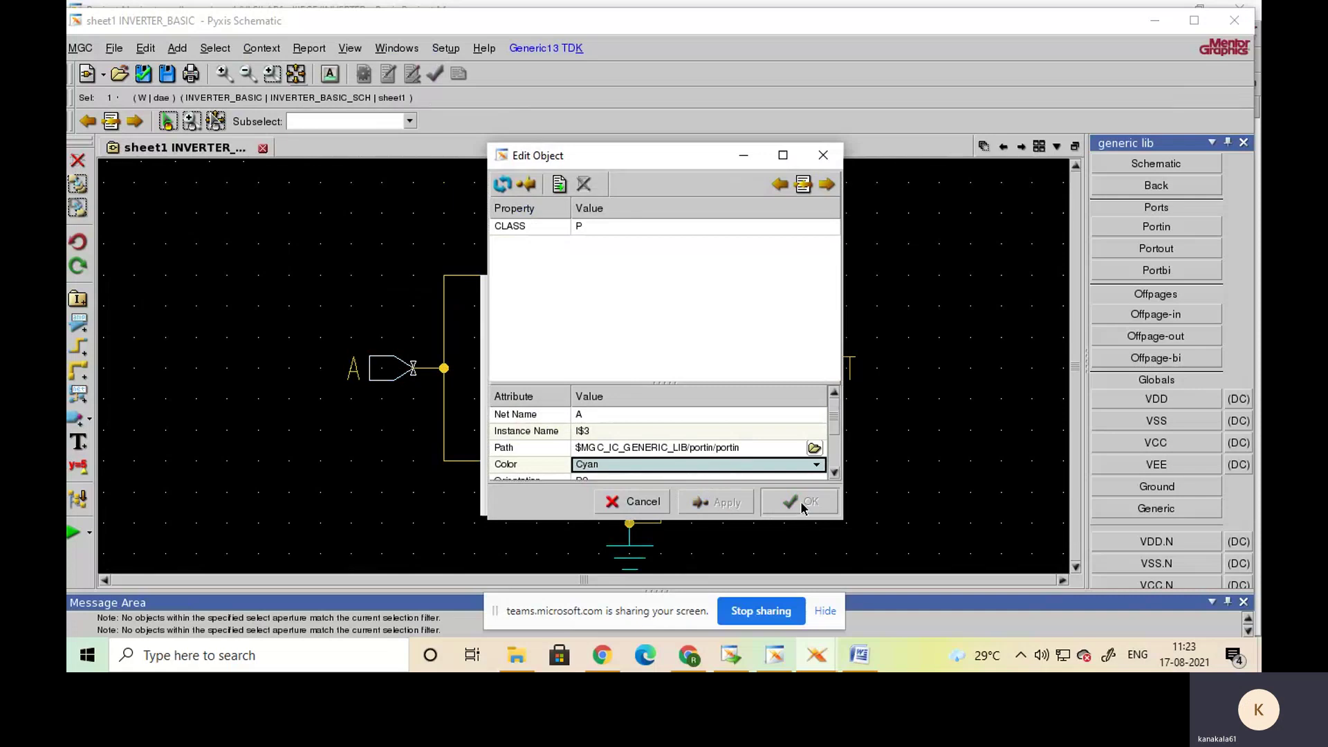
click(823, 156)
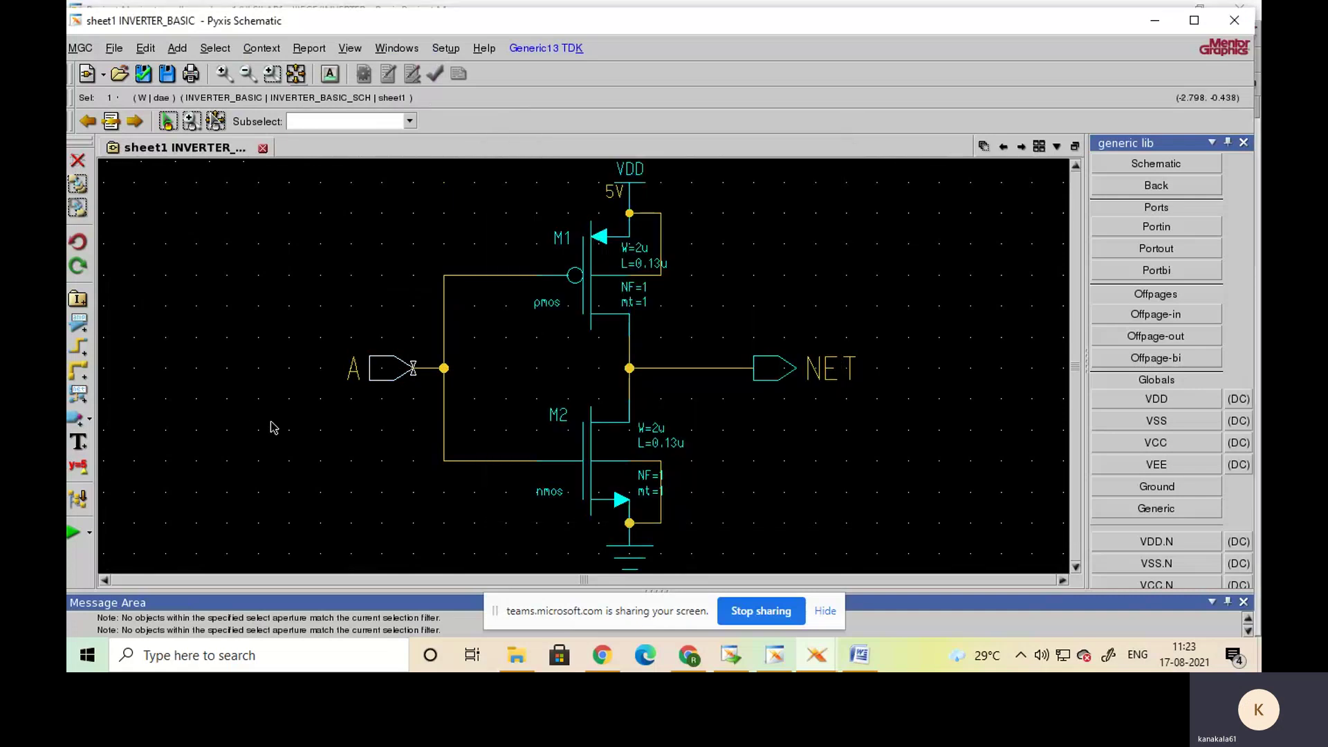
- Set the output port's net name to Y in its object properties and apply the change
click(766, 369)
right_click(773, 373)
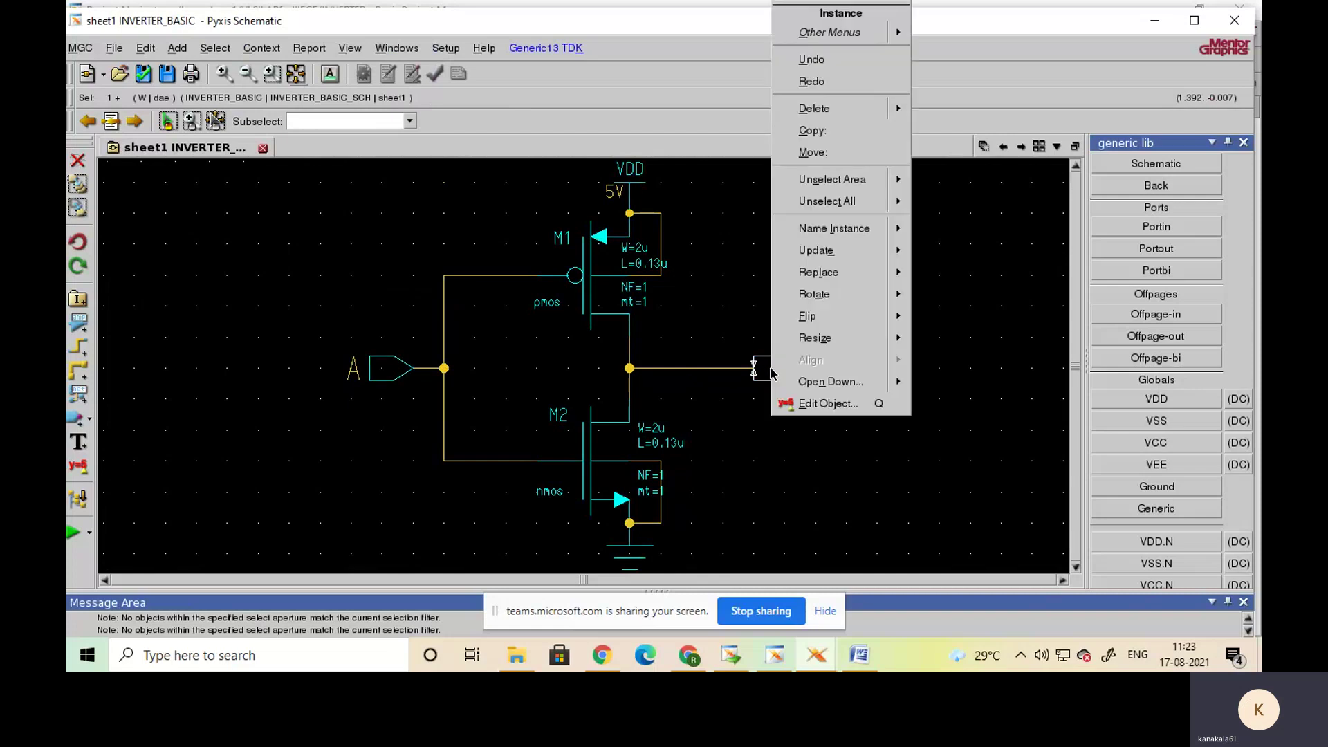
click(814, 404)
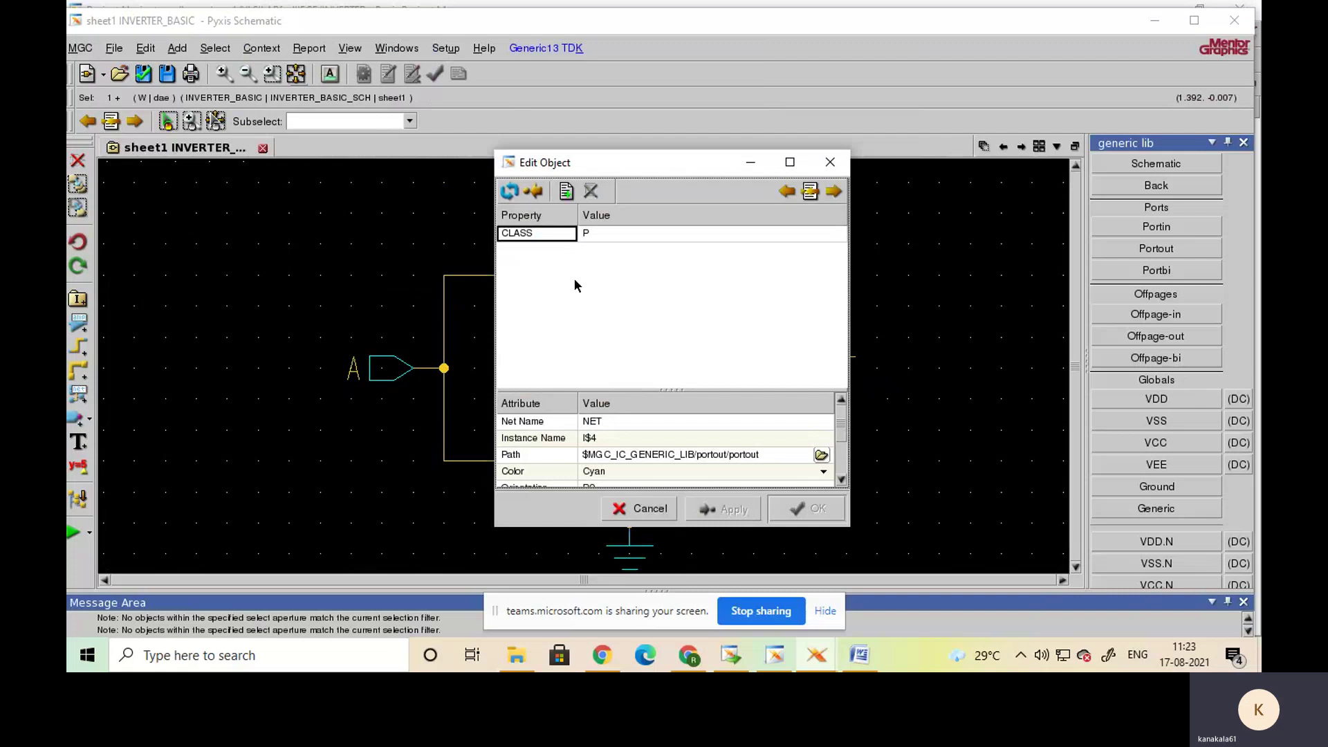
click(619, 421)
double_click(598, 422)
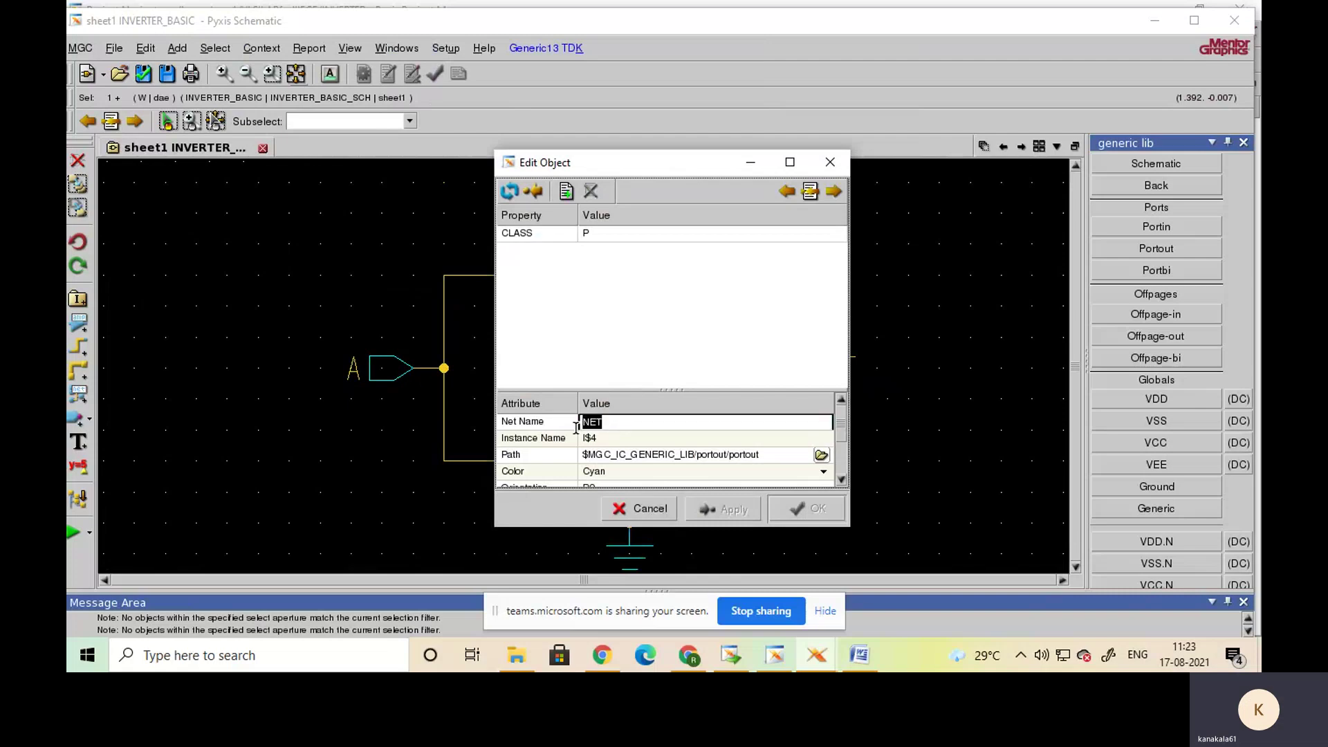
text(Y)
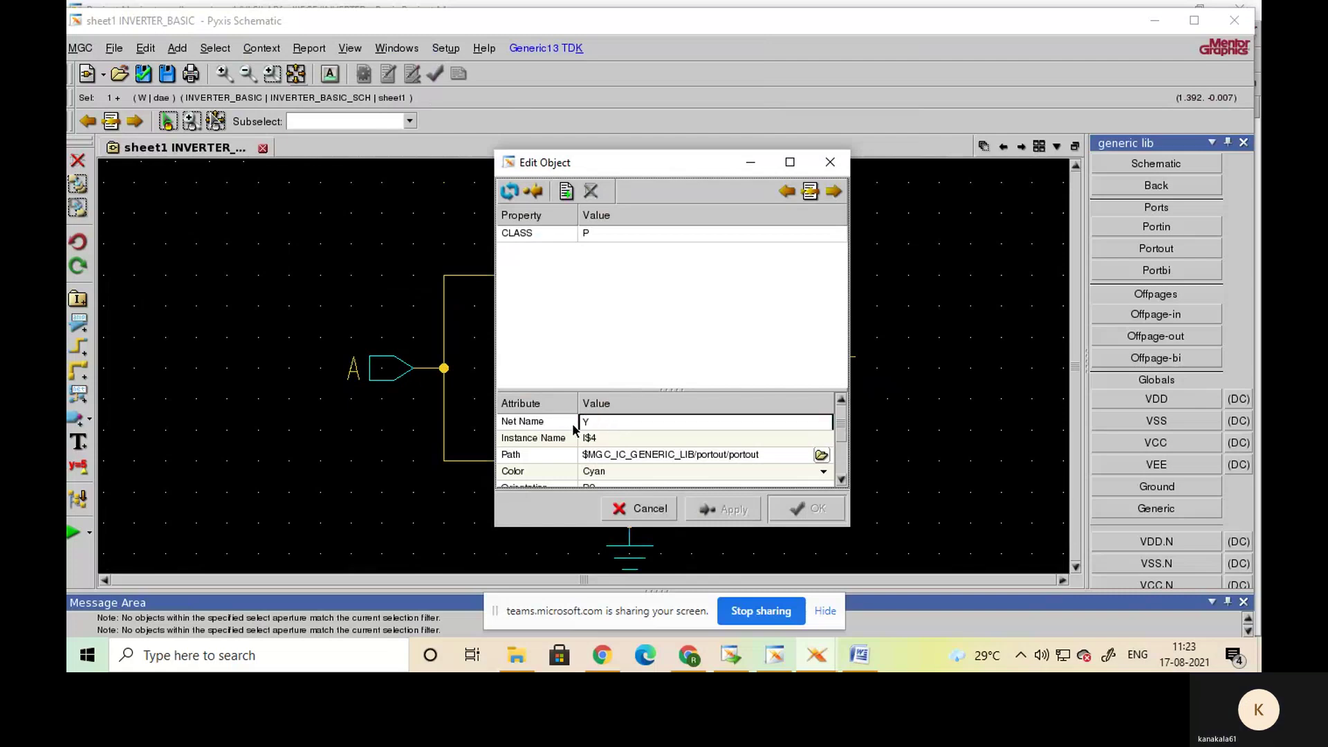
click(745, 514)
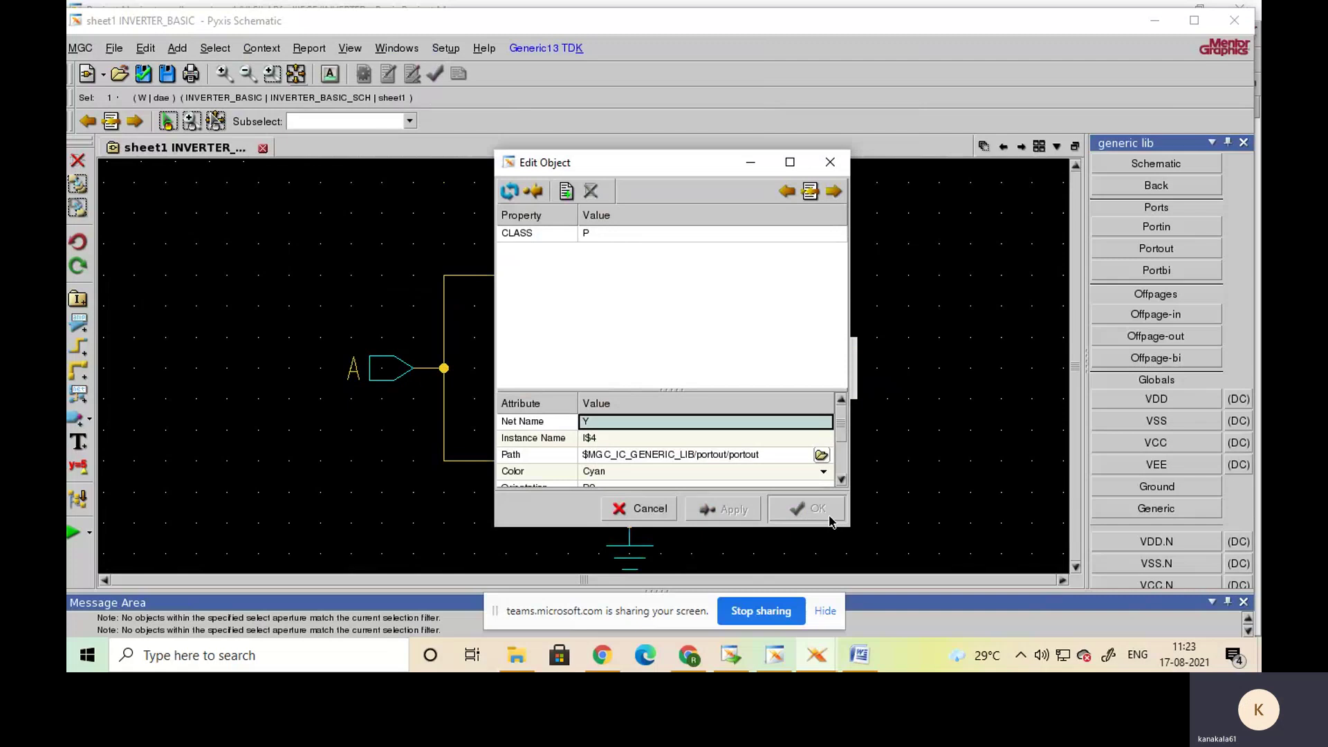
click(820, 170)
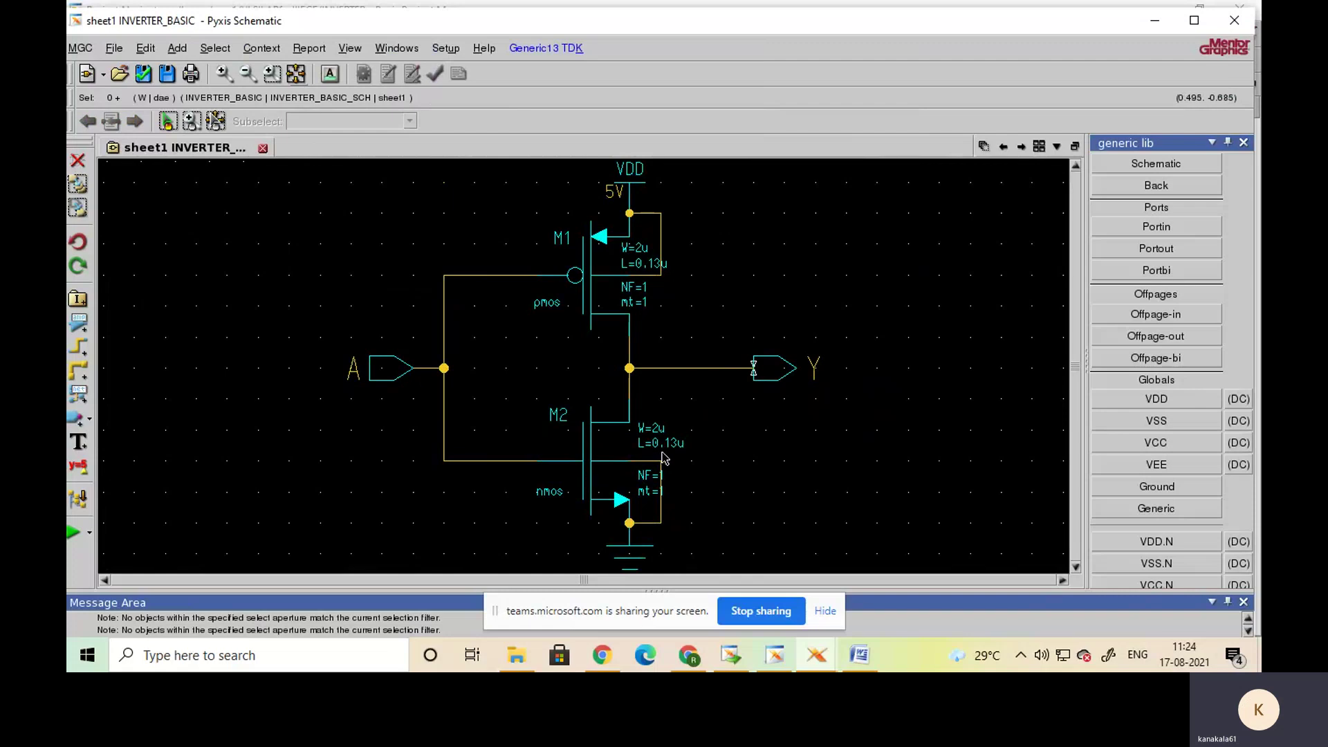
- Set the width of the nmos transistor M2 to 0.26u in its object properties and apply it
click(589, 475)
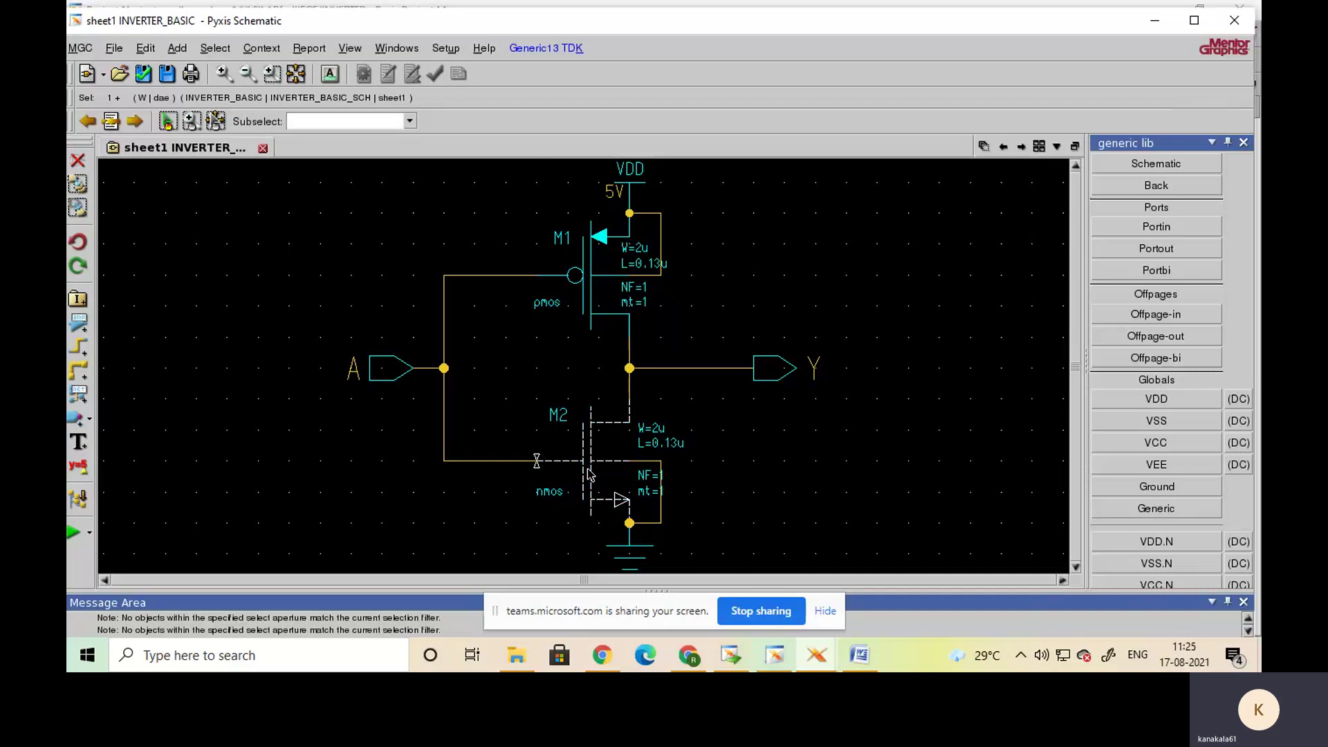
right_click(589, 474)
click(616, 457)
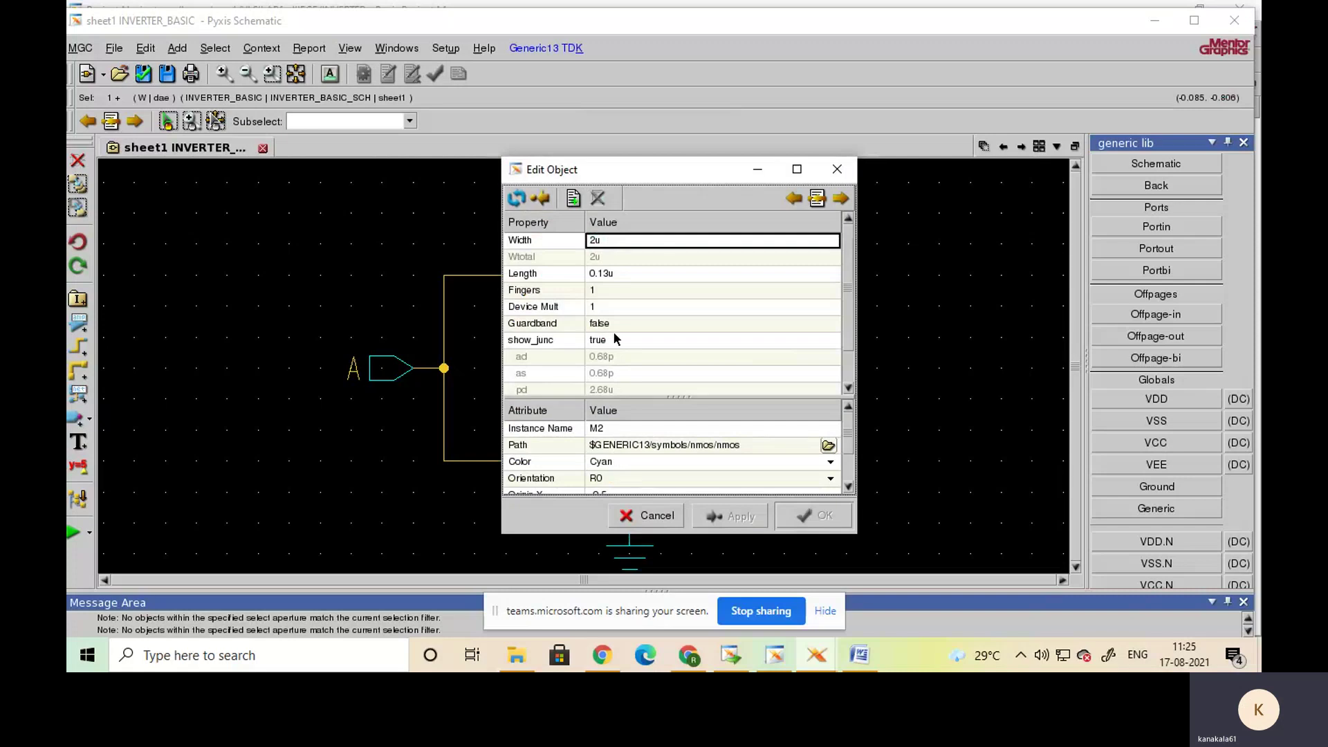
click(594, 245)
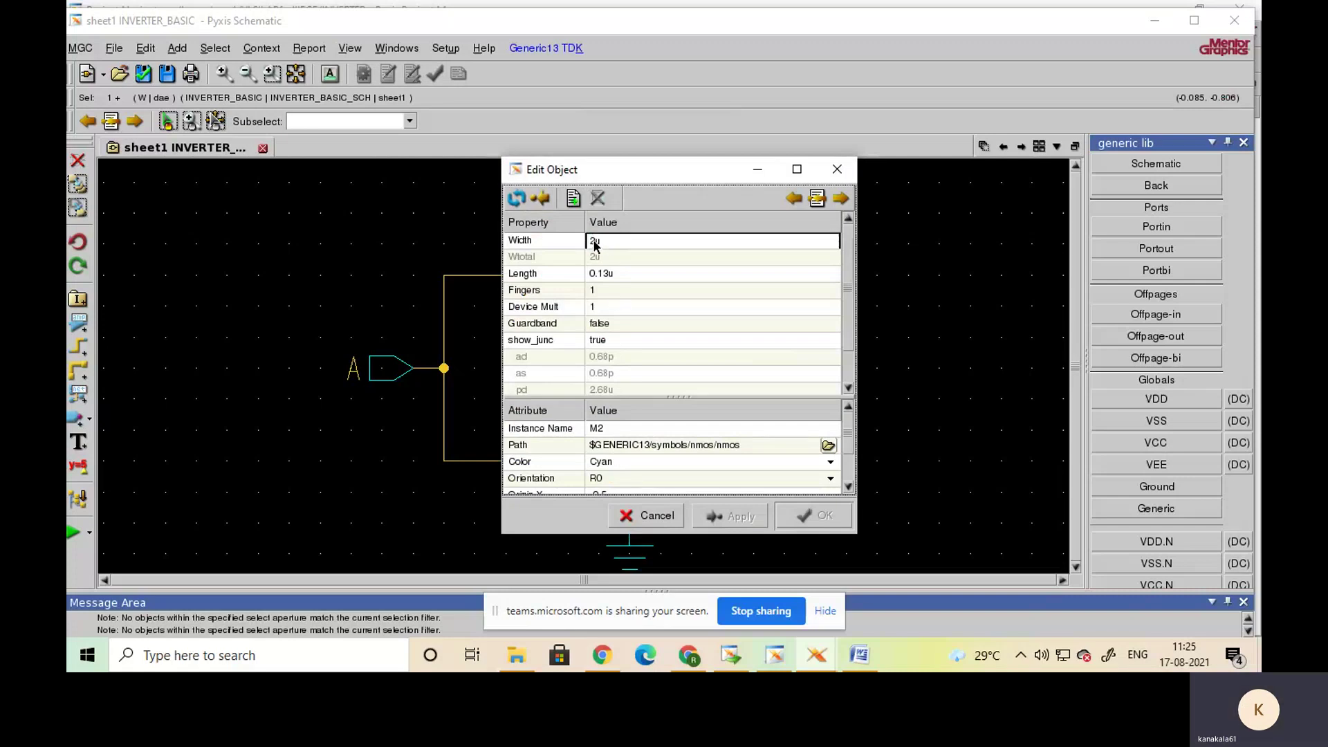
text(0.26)
click(721, 515)
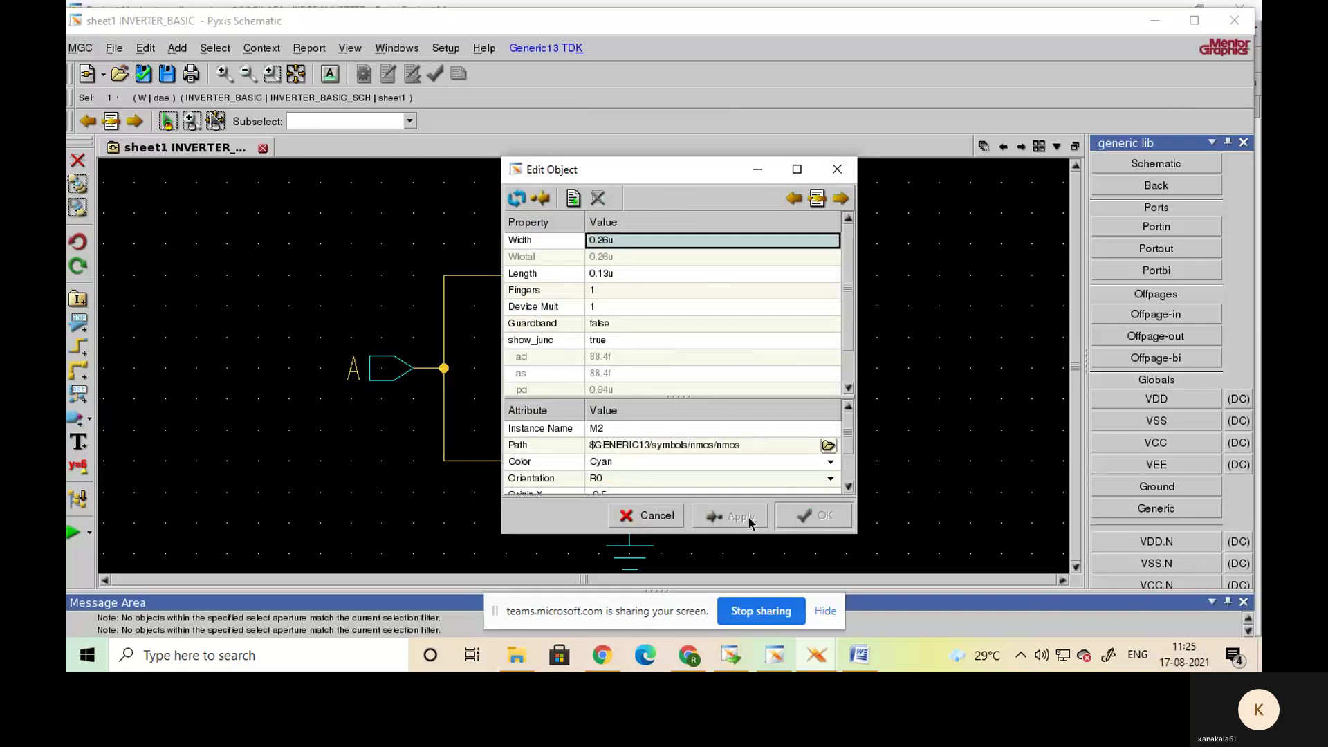
click(837, 168)
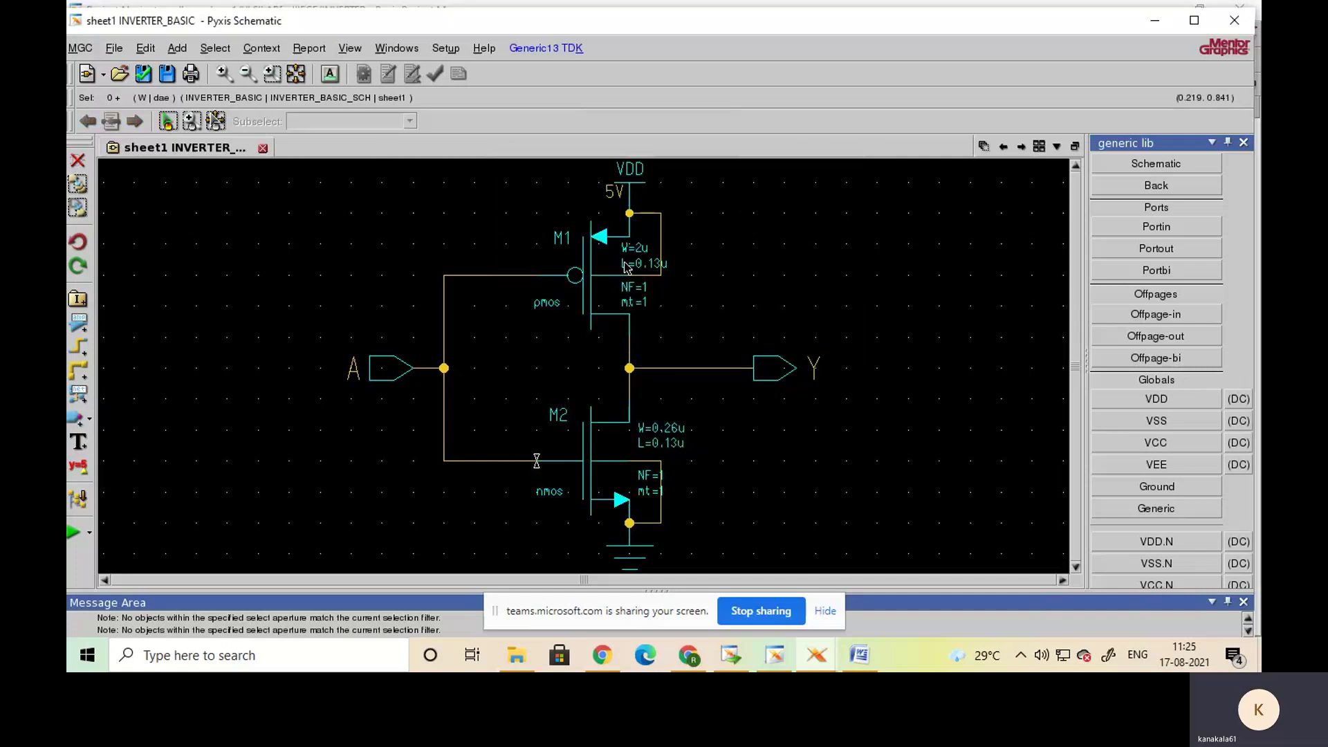
- Set the width of the pmos transistor M1 to 0.52u in its object properties and apply it
click(601, 291)
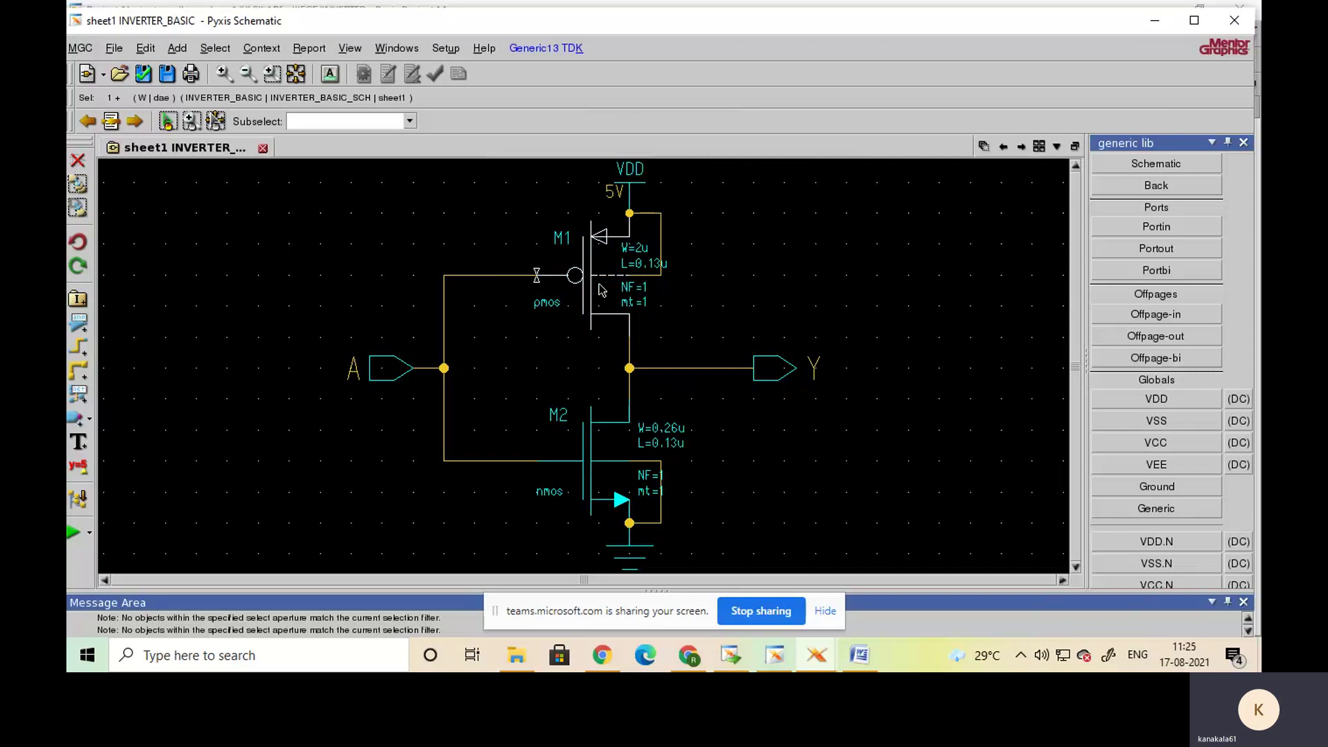
right_click(601, 290)
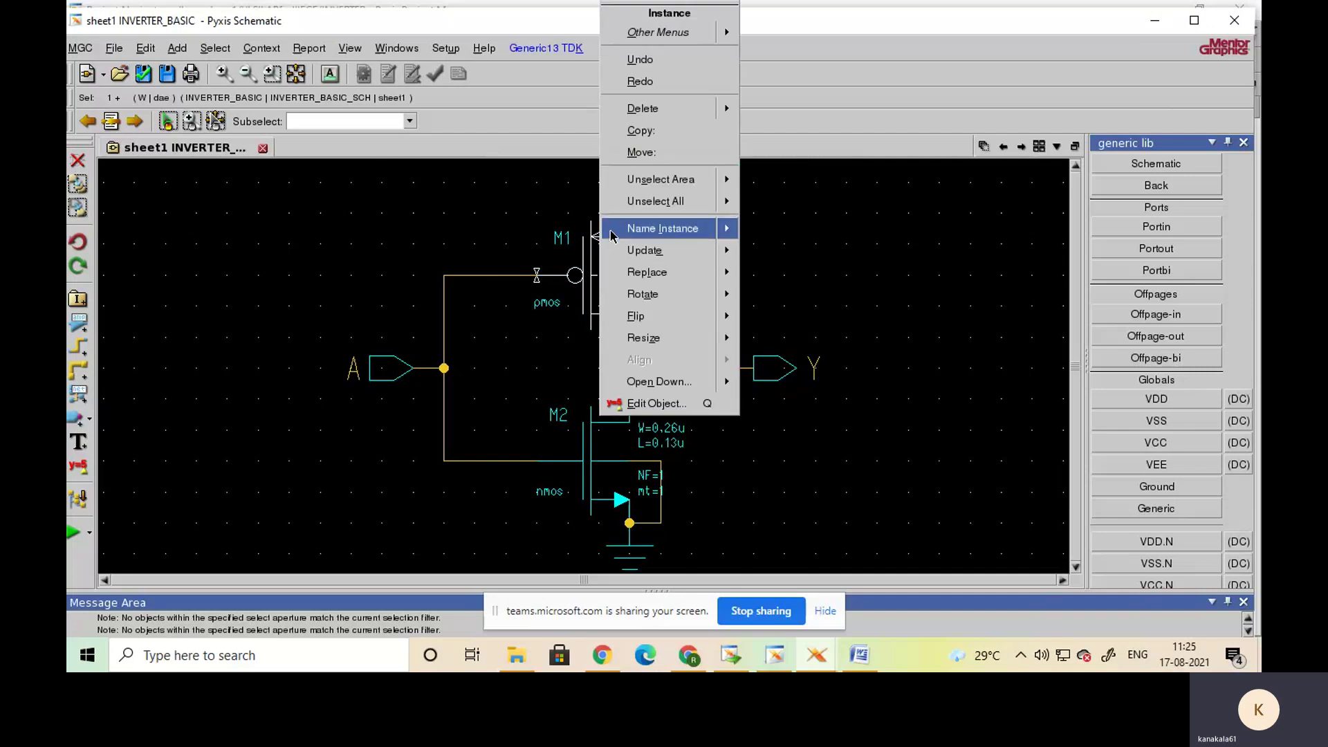
mouse_move(670, 385)
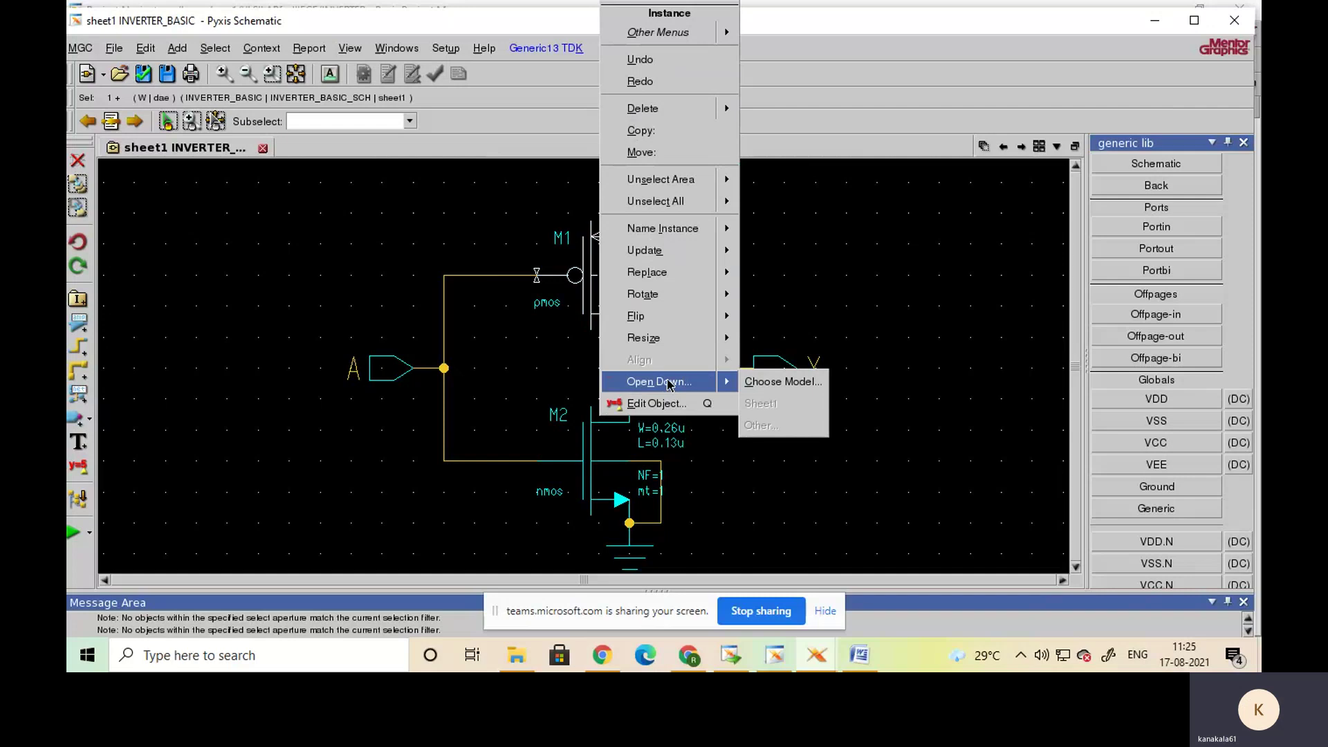
click(593, 294)
right_click(593, 294)
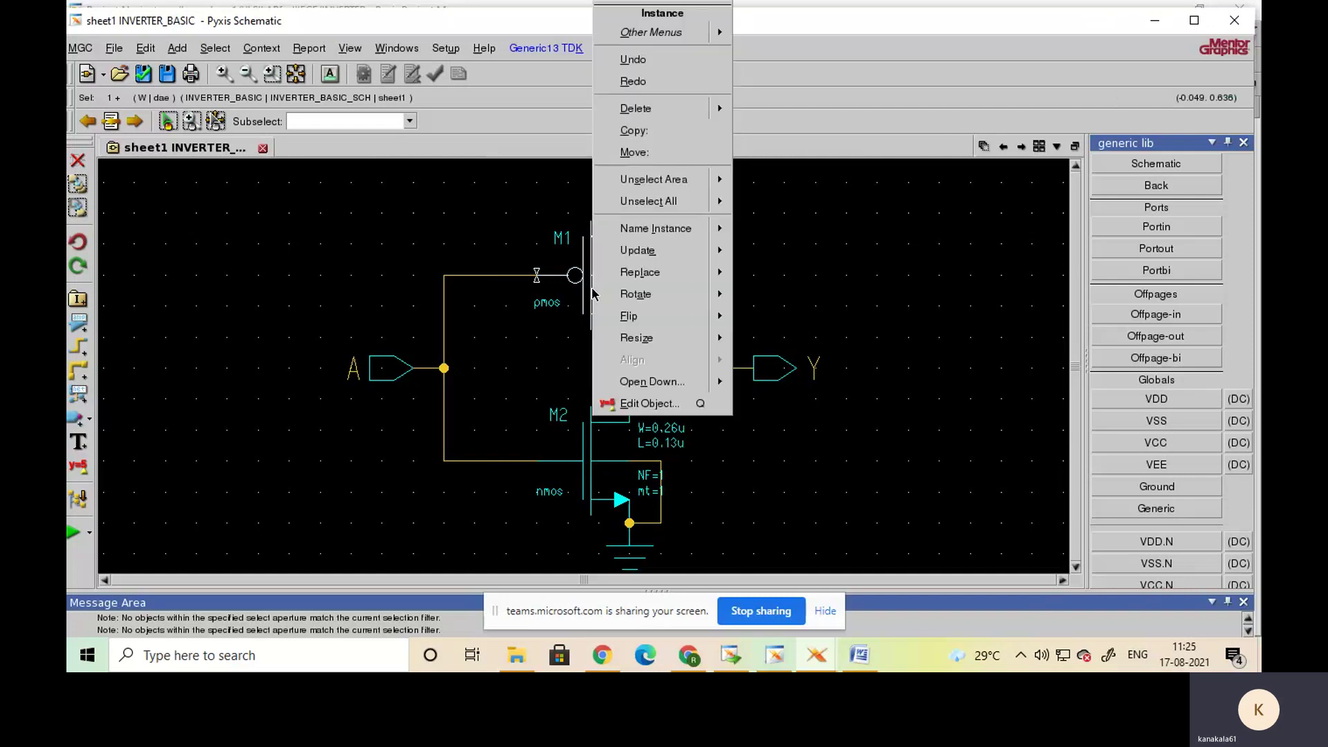
click(658, 401)
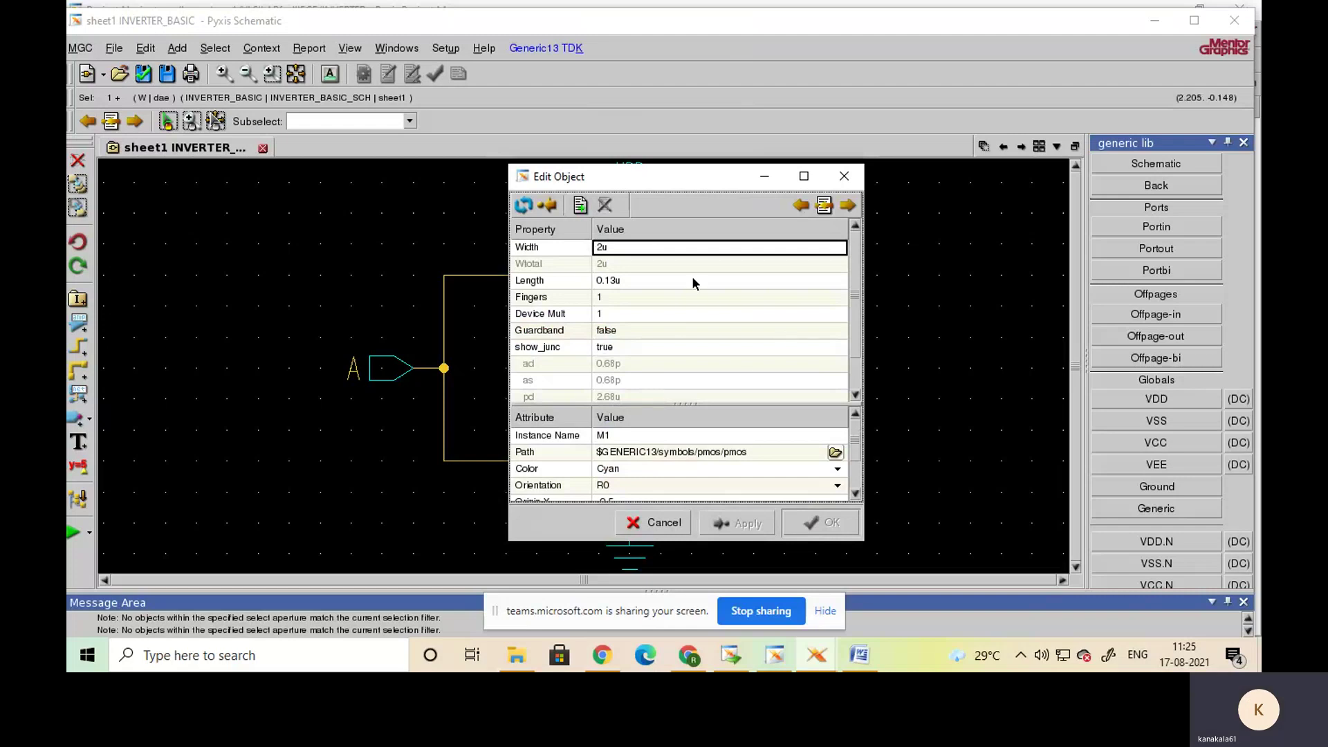
double_click(599, 250)
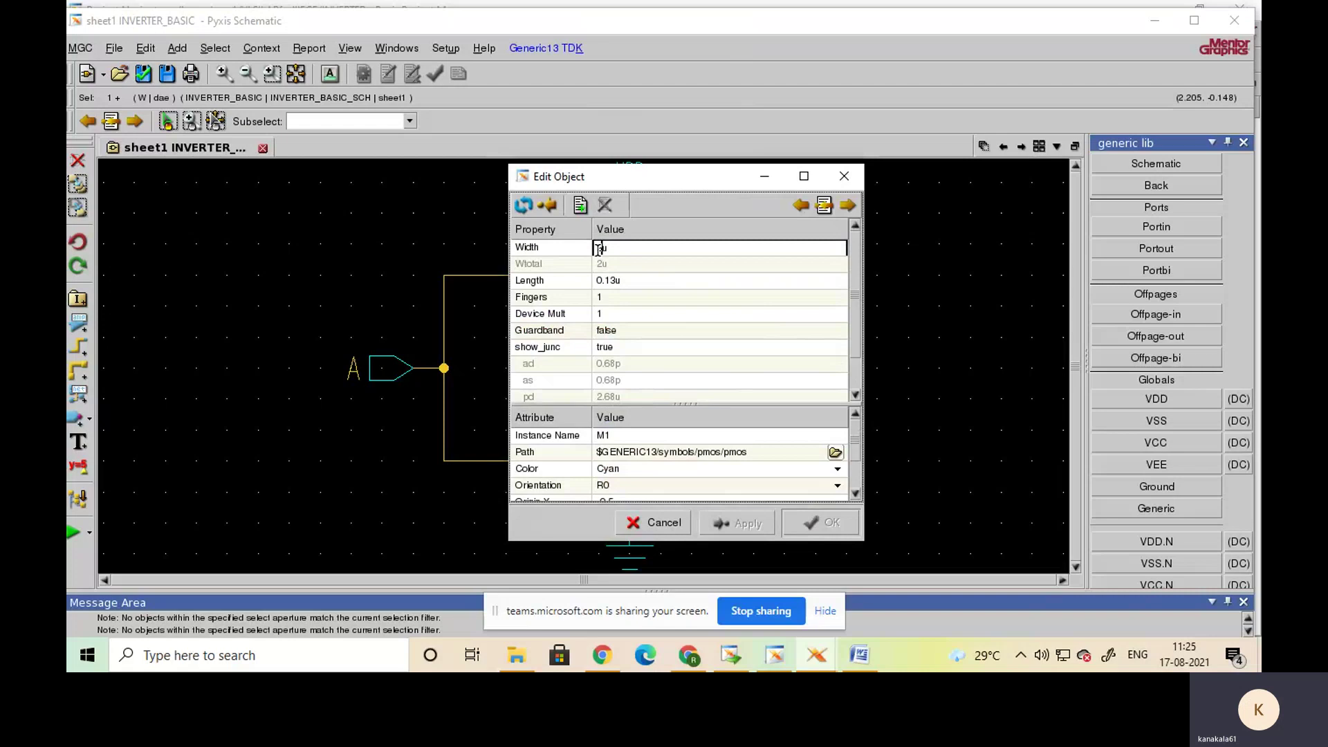
text(0.5)
click(736, 523)
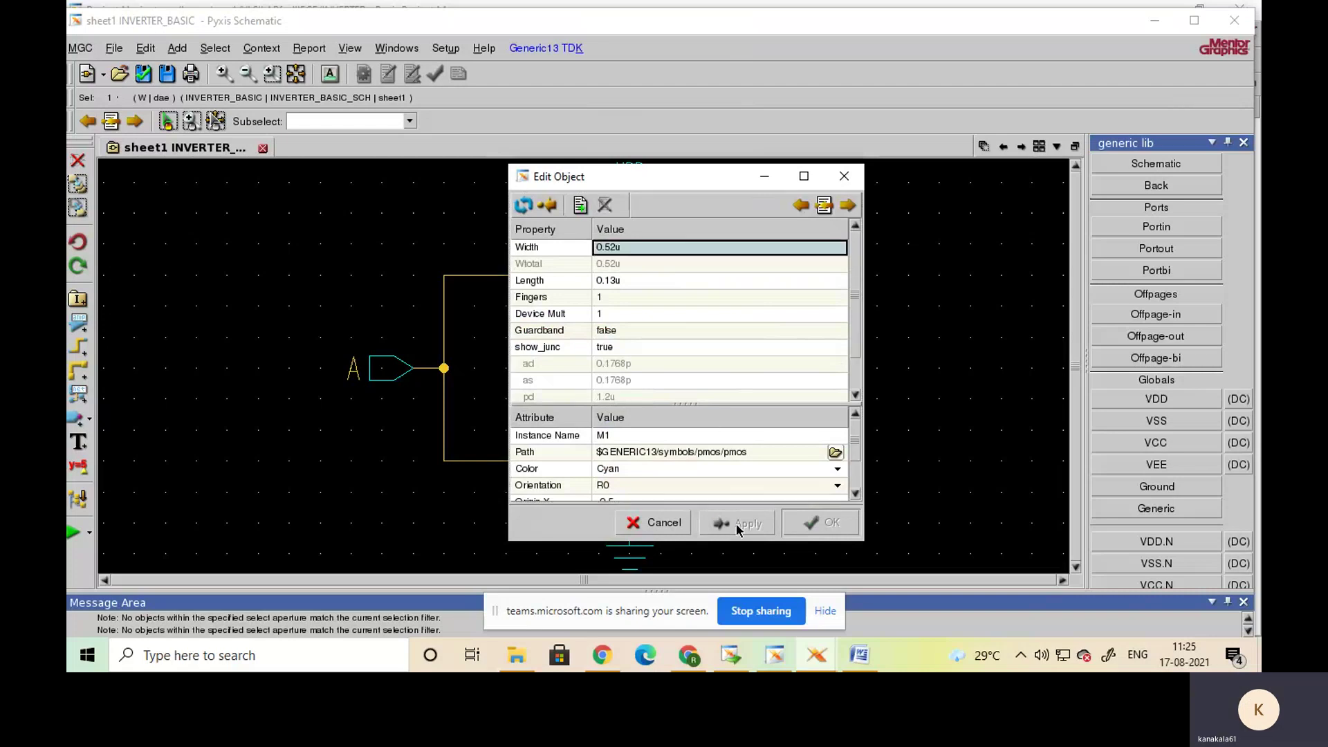
click(844, 176)
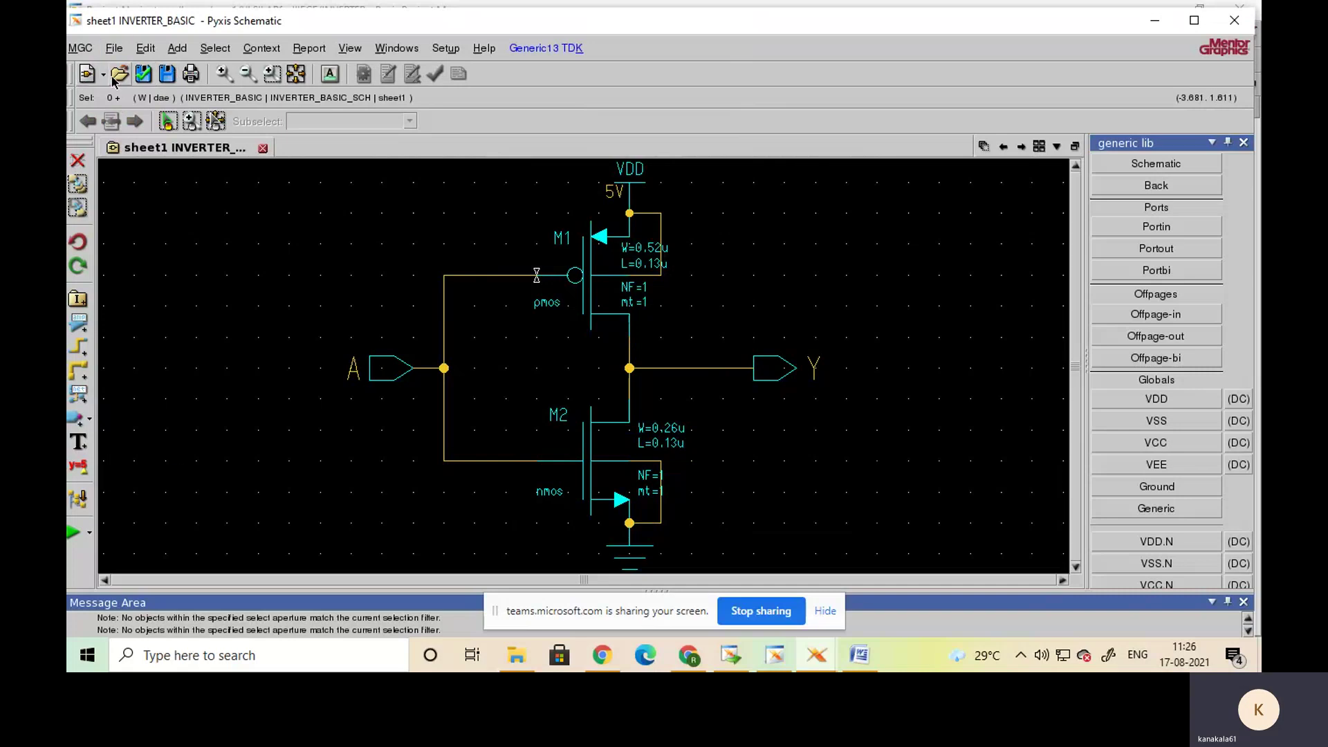
- Save the inverter schematic, run Check/Save on it and review the check report before returning to the sheet
click(167, 74)
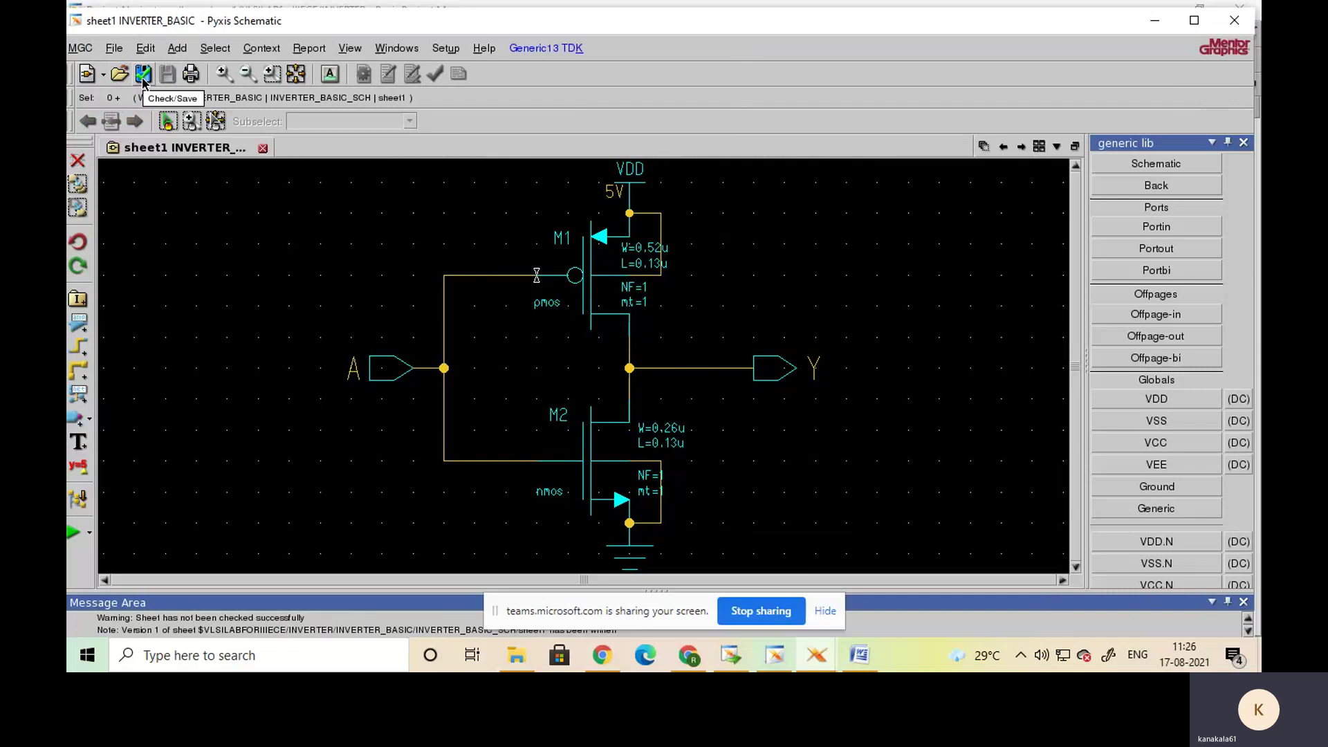
click(142, 77)
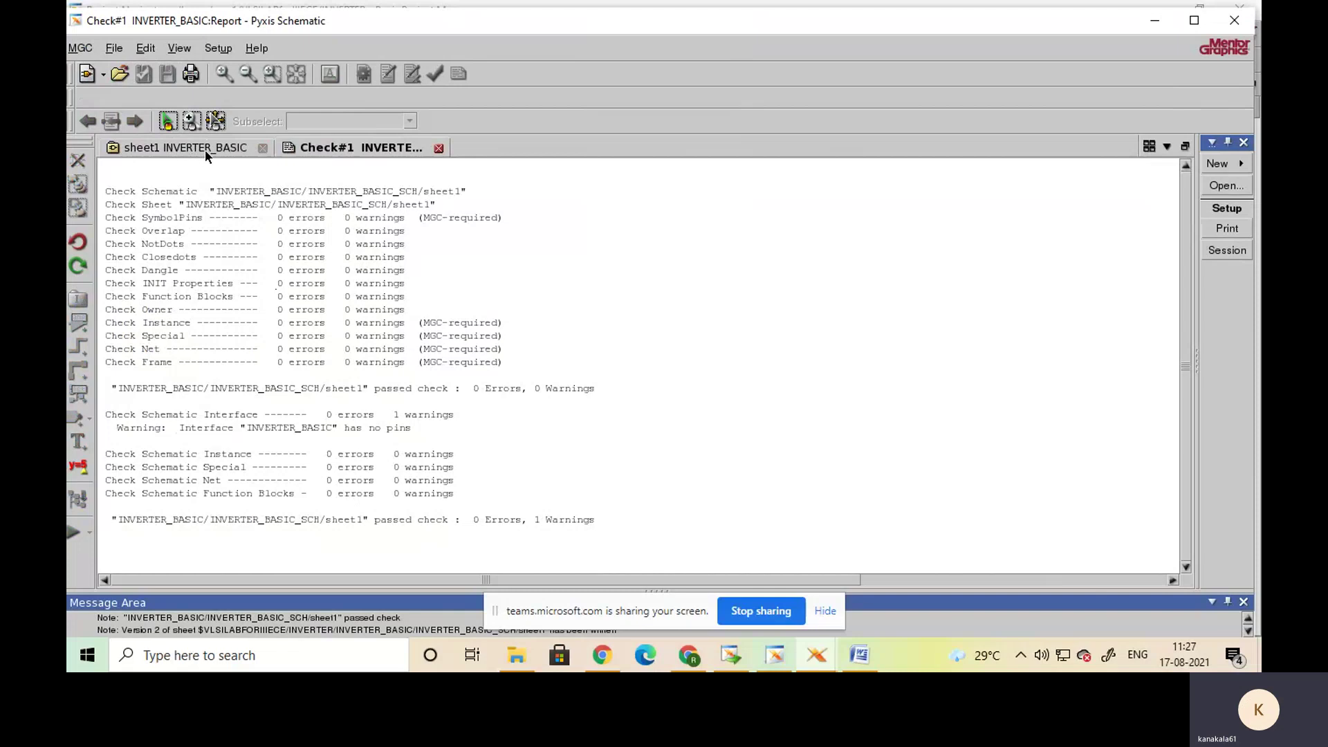
click(205, 149)
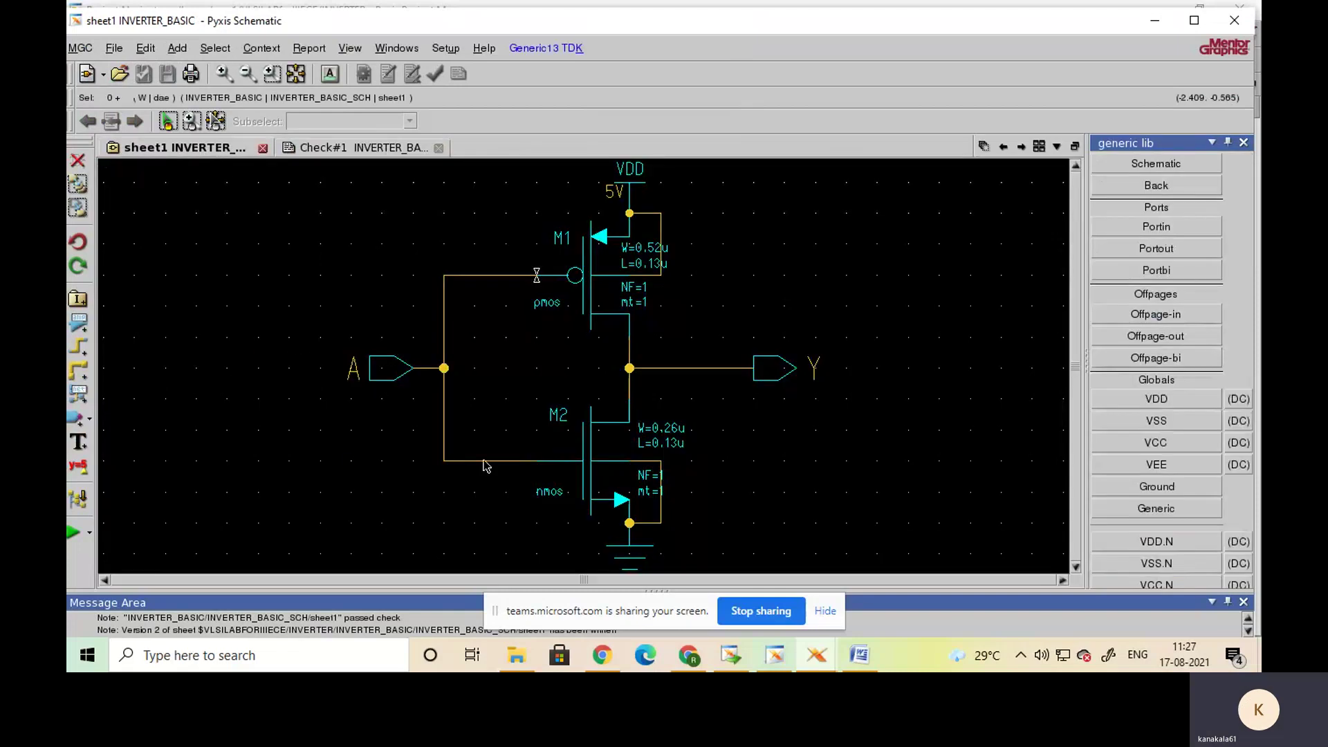
click(341, 431)
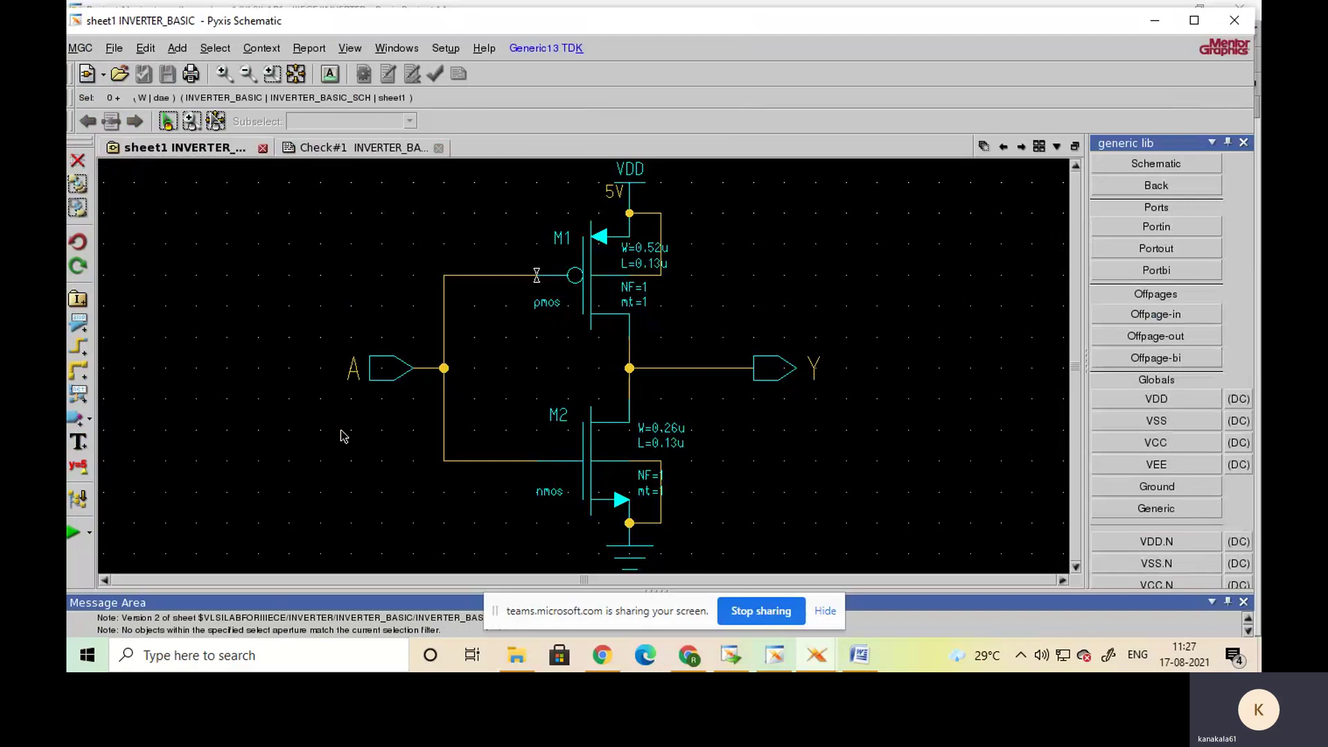
click(338, 149)
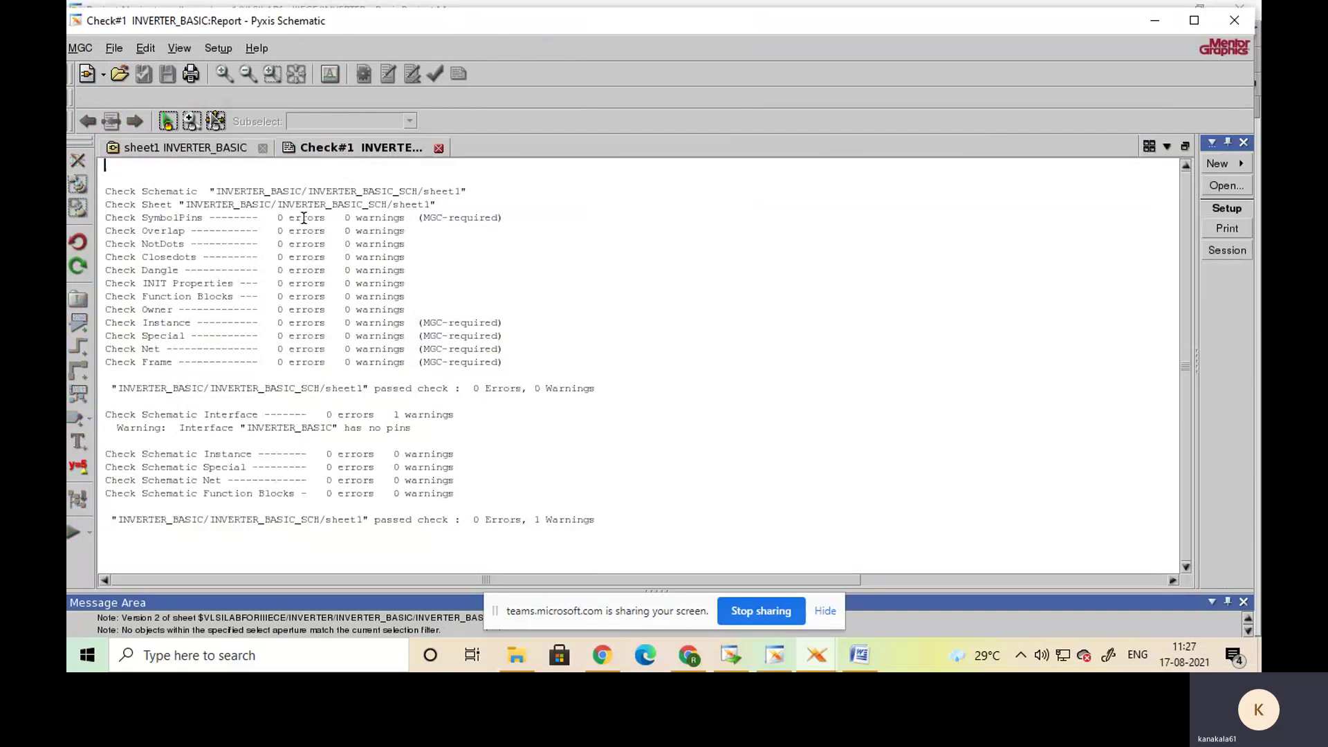
click(210, 149)
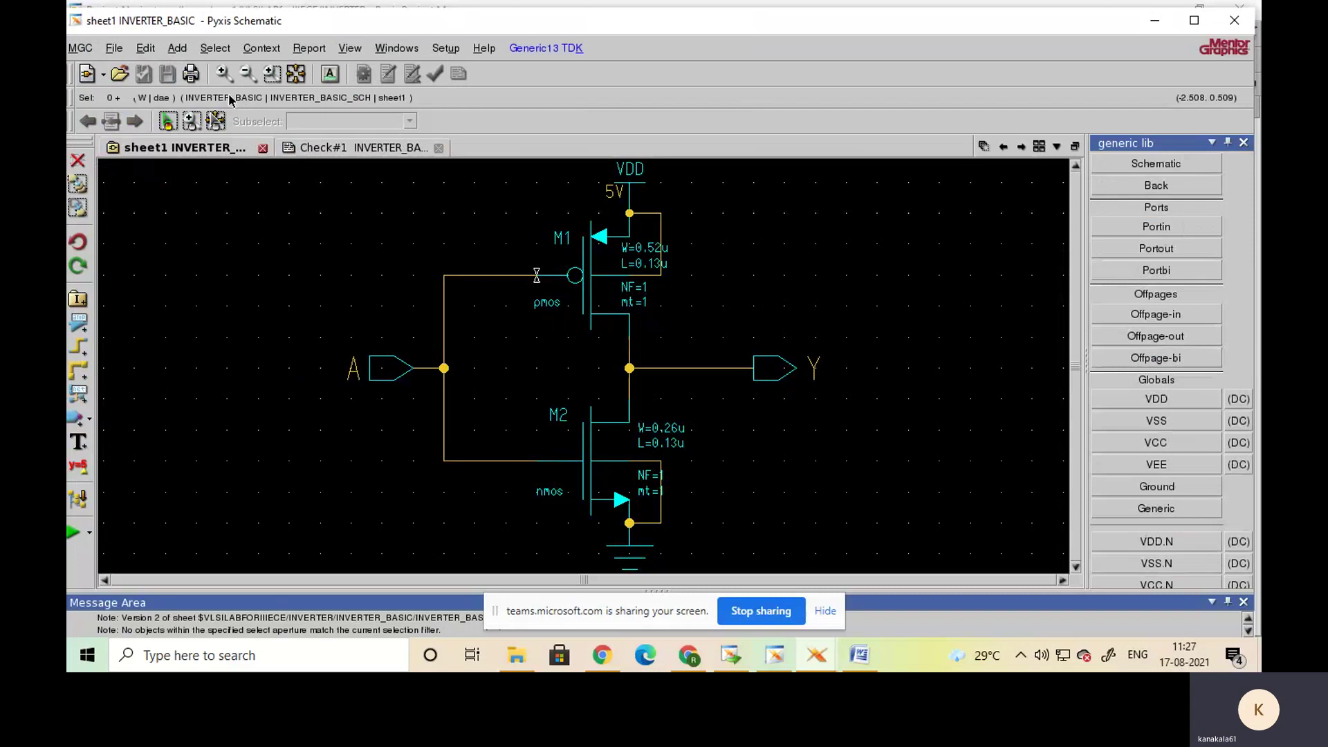
- Set up symbol generation from the schematic with Replace existing and Activate symbol enabled and a Buffer shape of minimum height 2
click(182, 53)
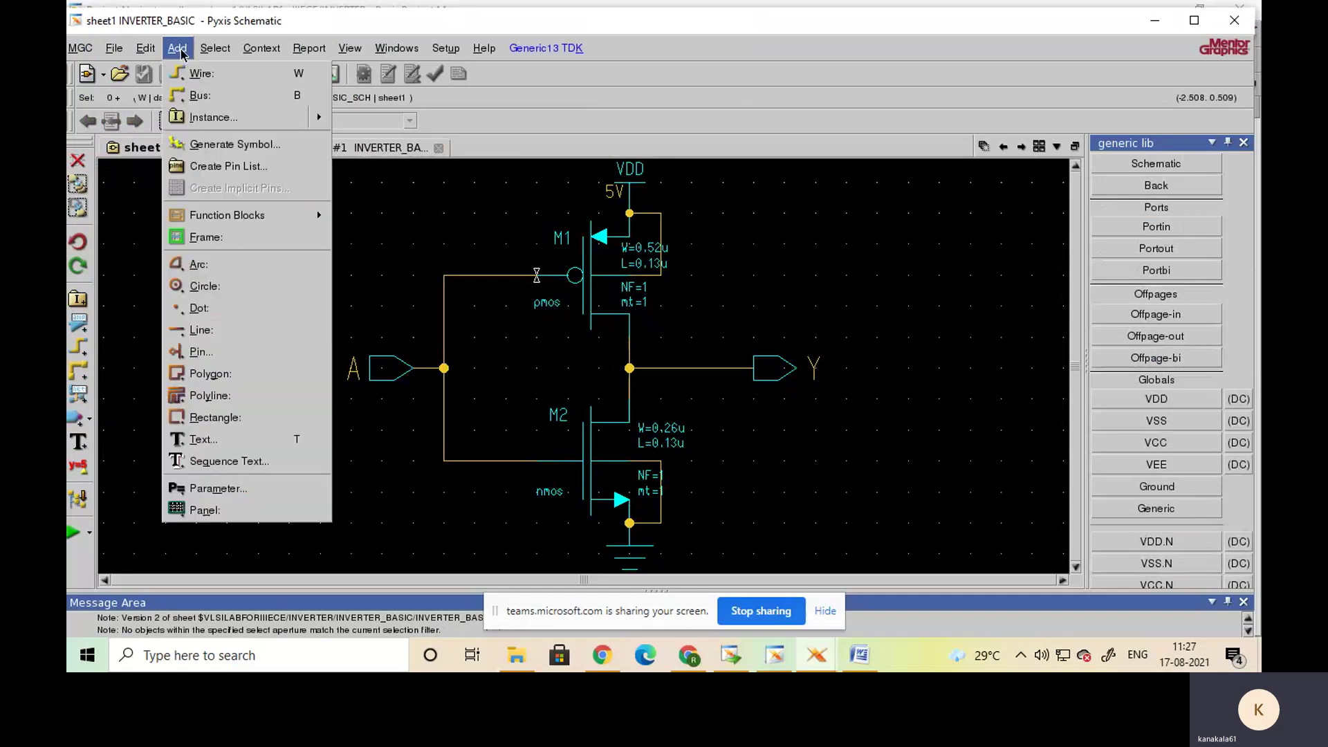
click(223, 145)
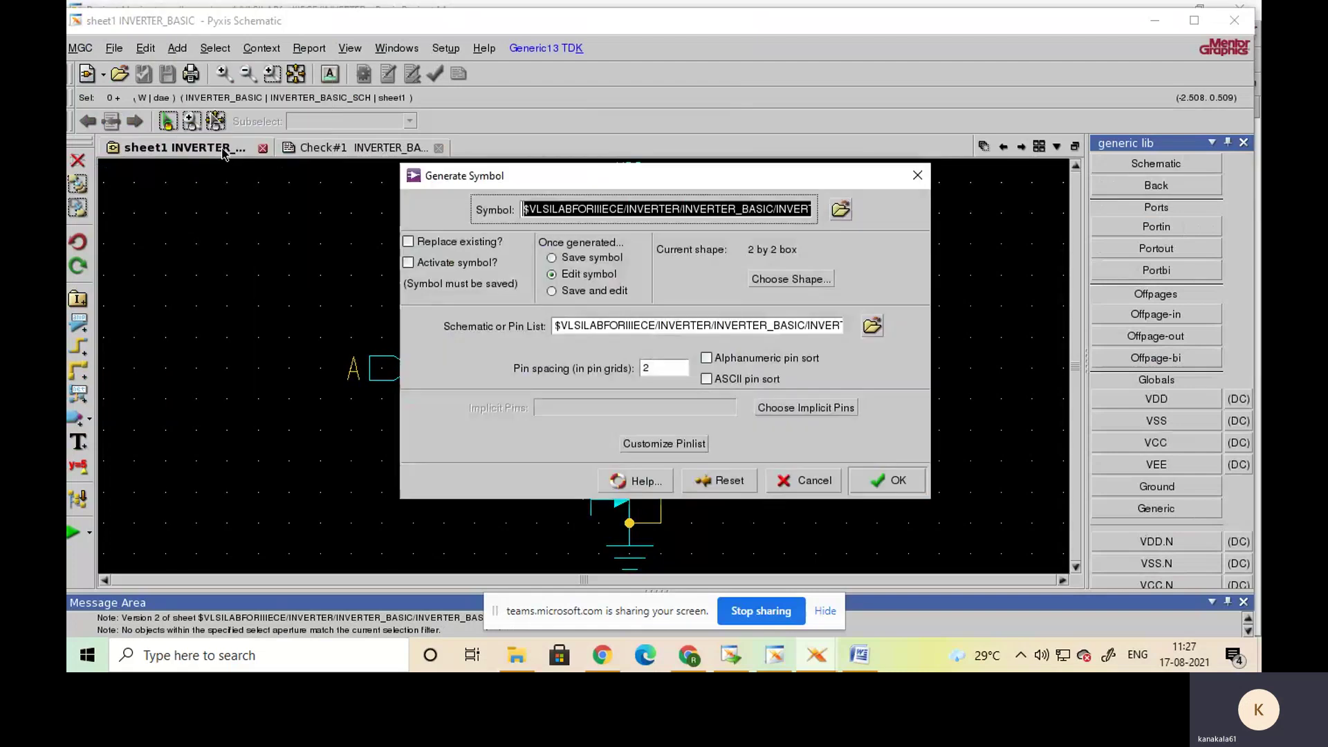
click(409, 242)
click(408, 264)
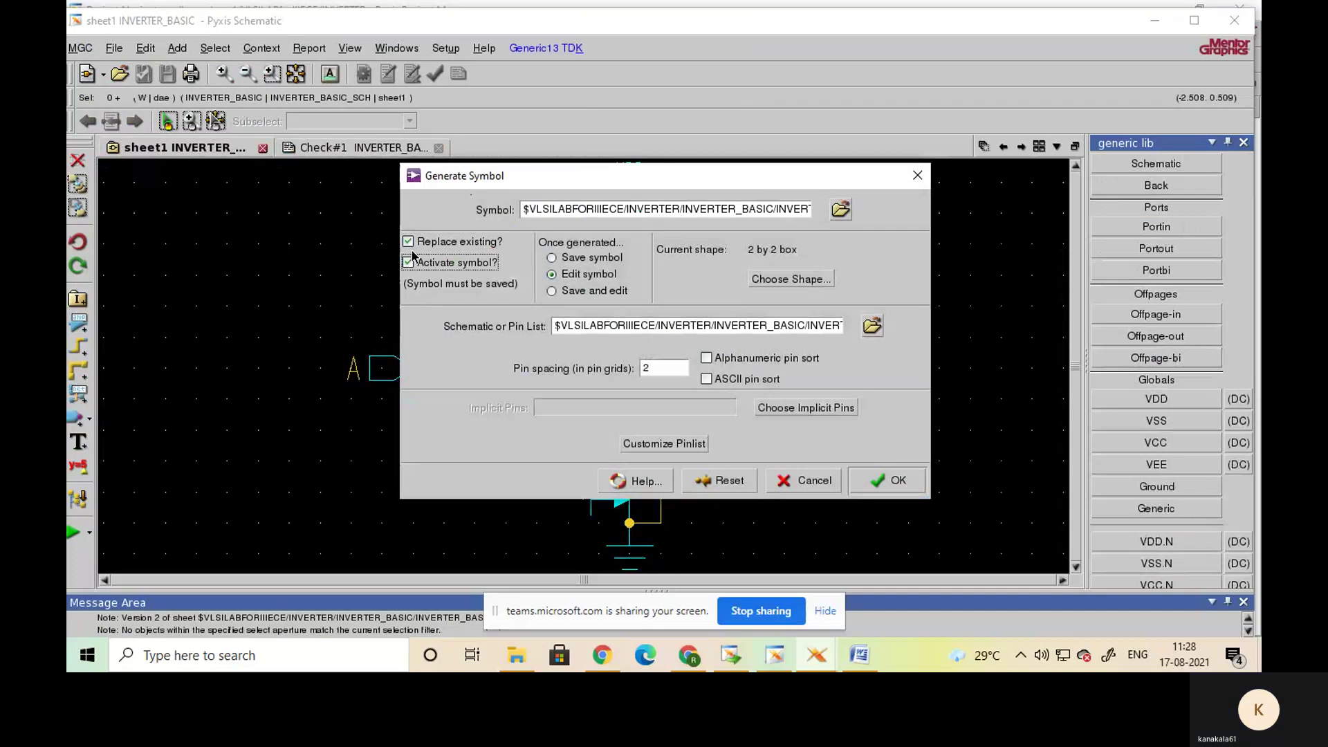
click(776, 279)
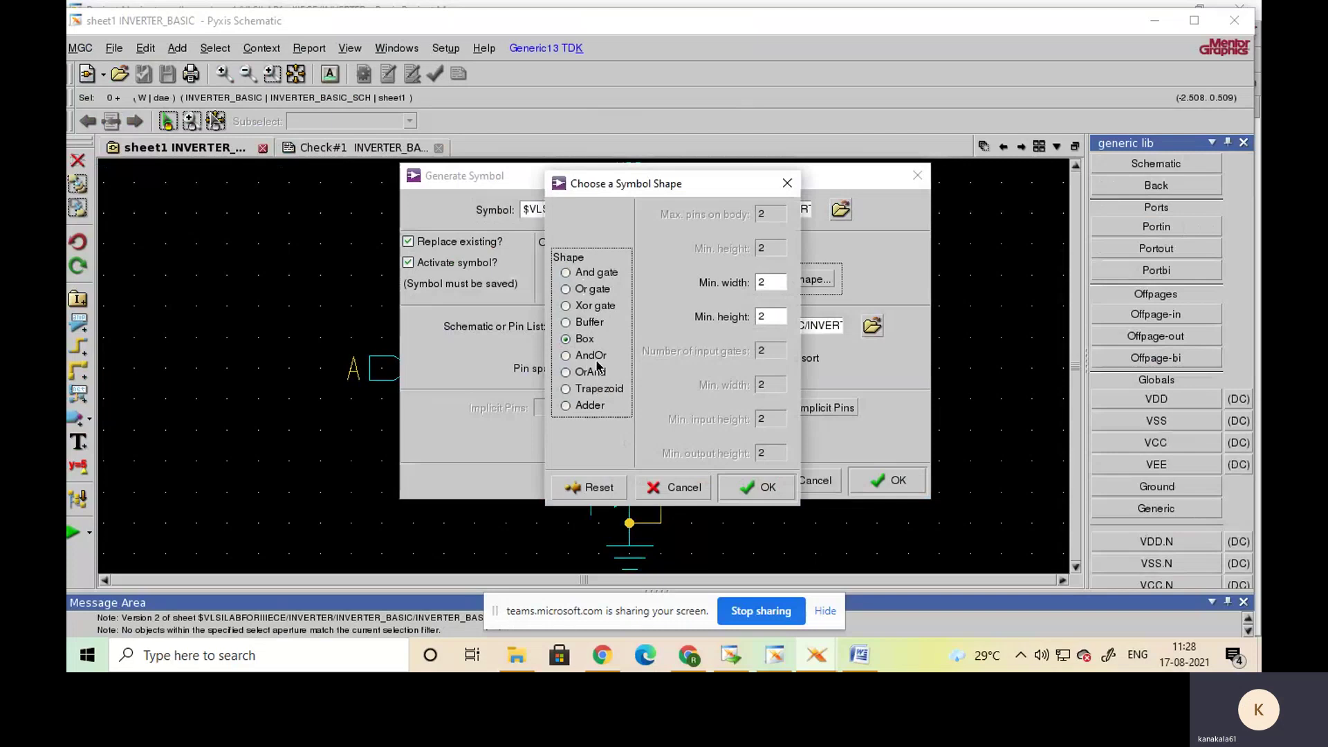
click(566, 323)
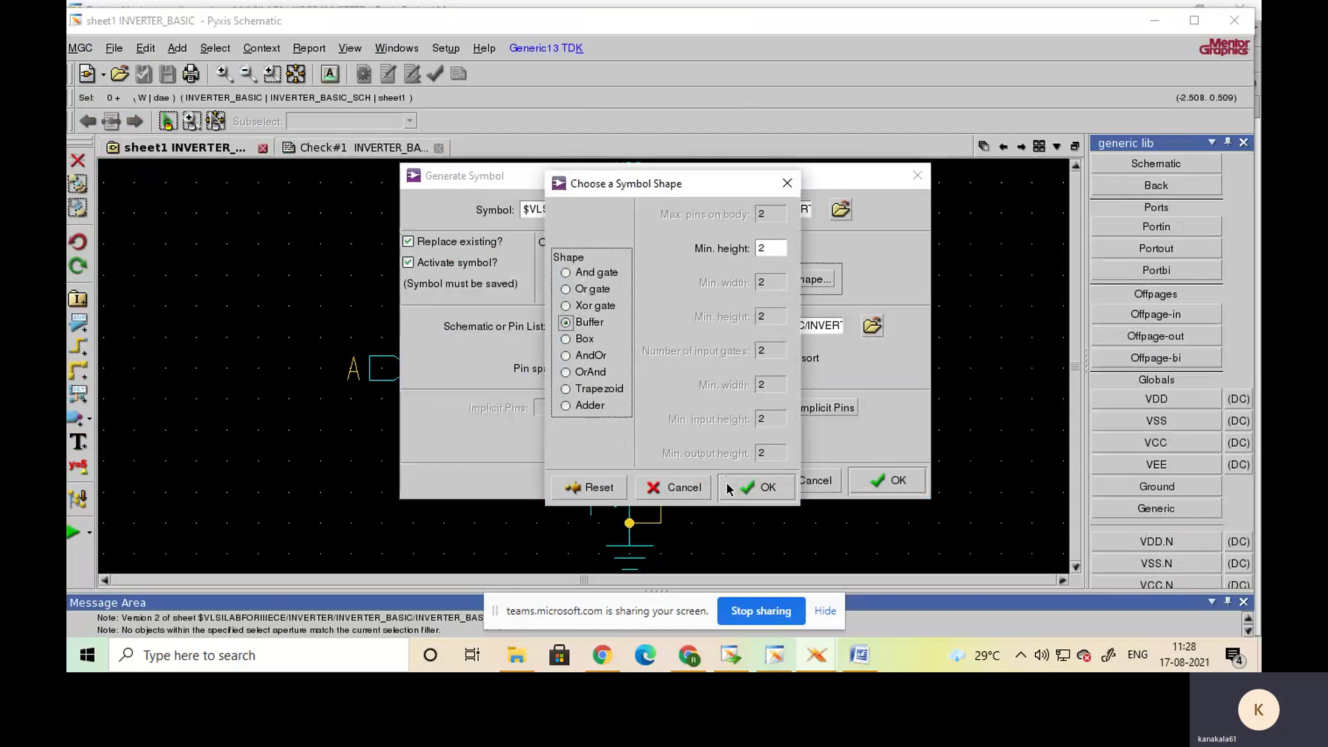
click(765, 488)
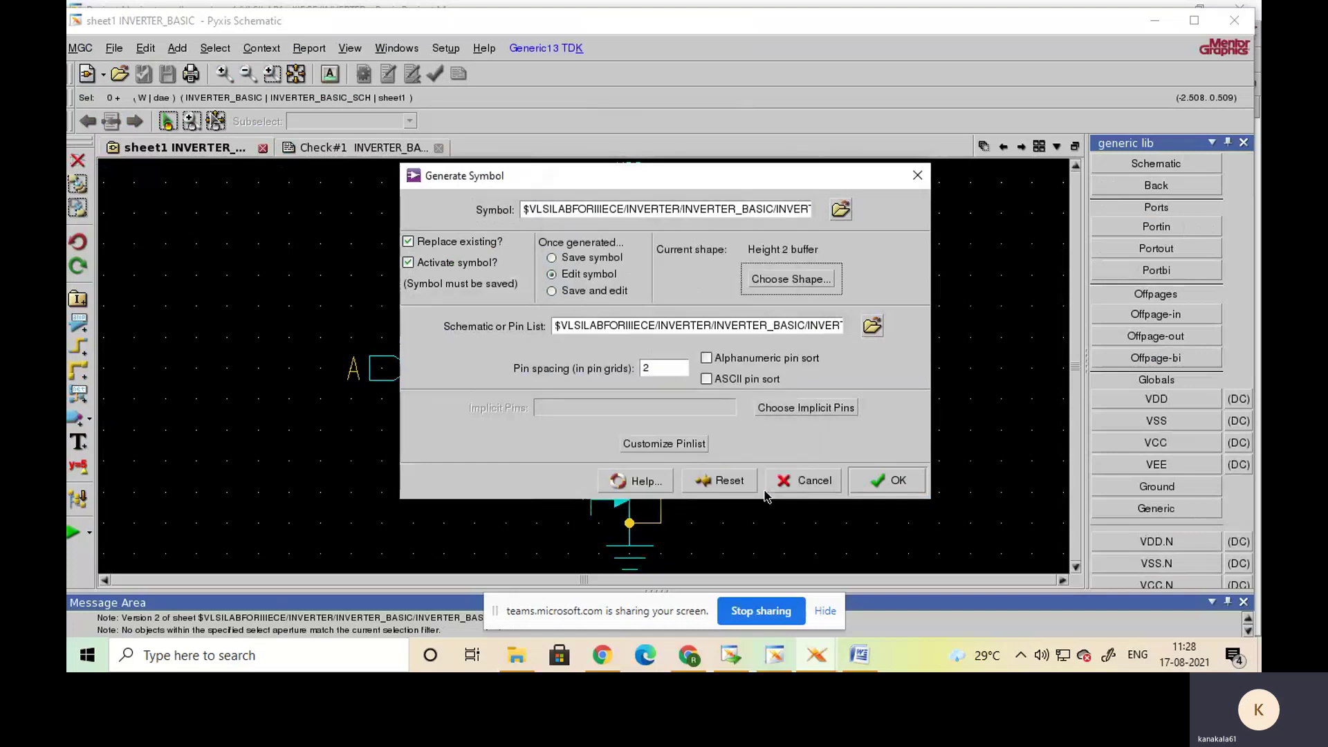
- Generate the inverter symbol with a bubble on output pin Y in the customized pin list, and save the symbol
click(687, 446)
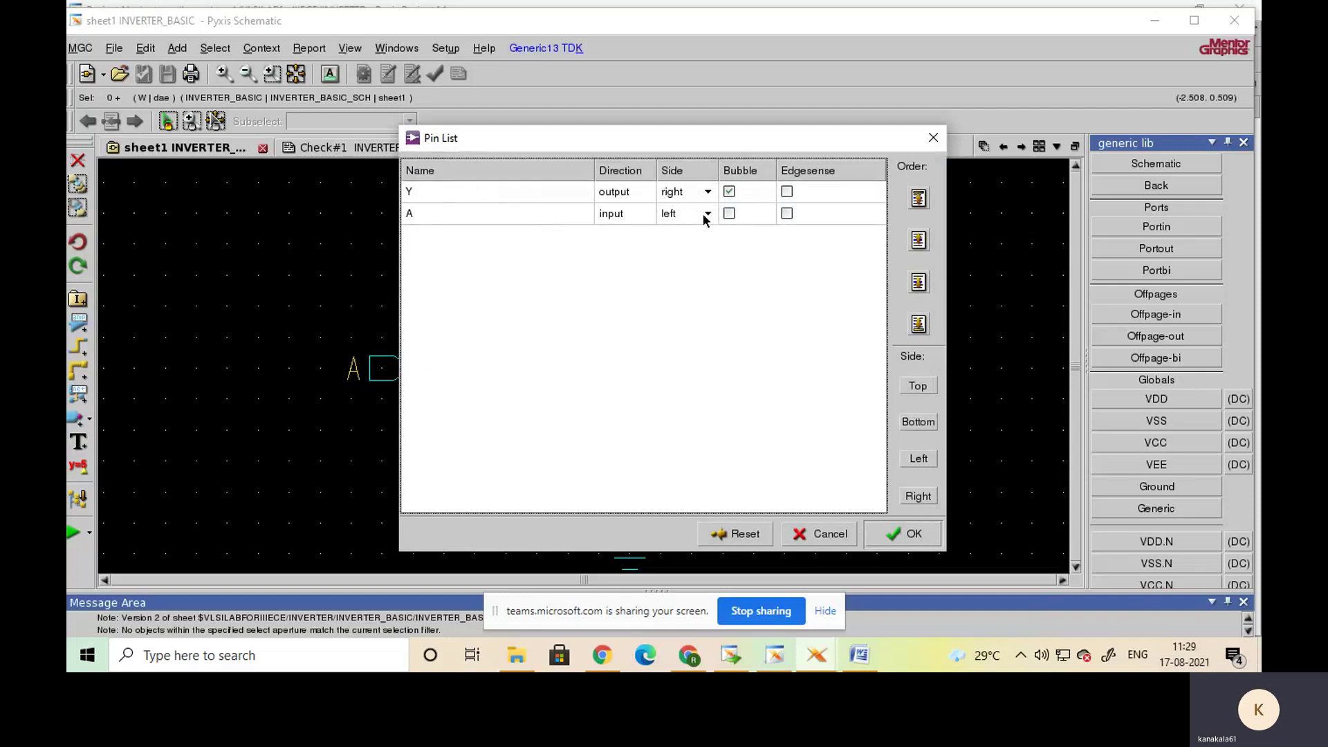
click(910, 537)
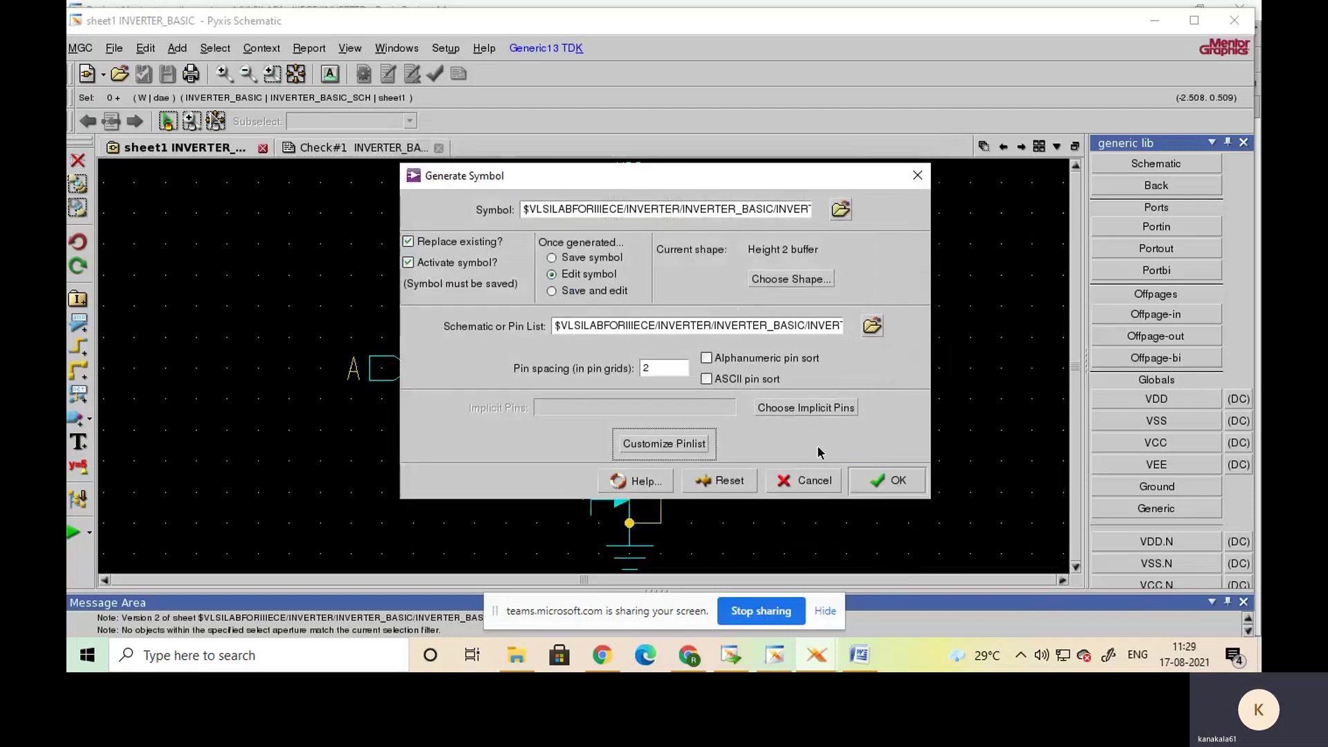
click(891, 484)
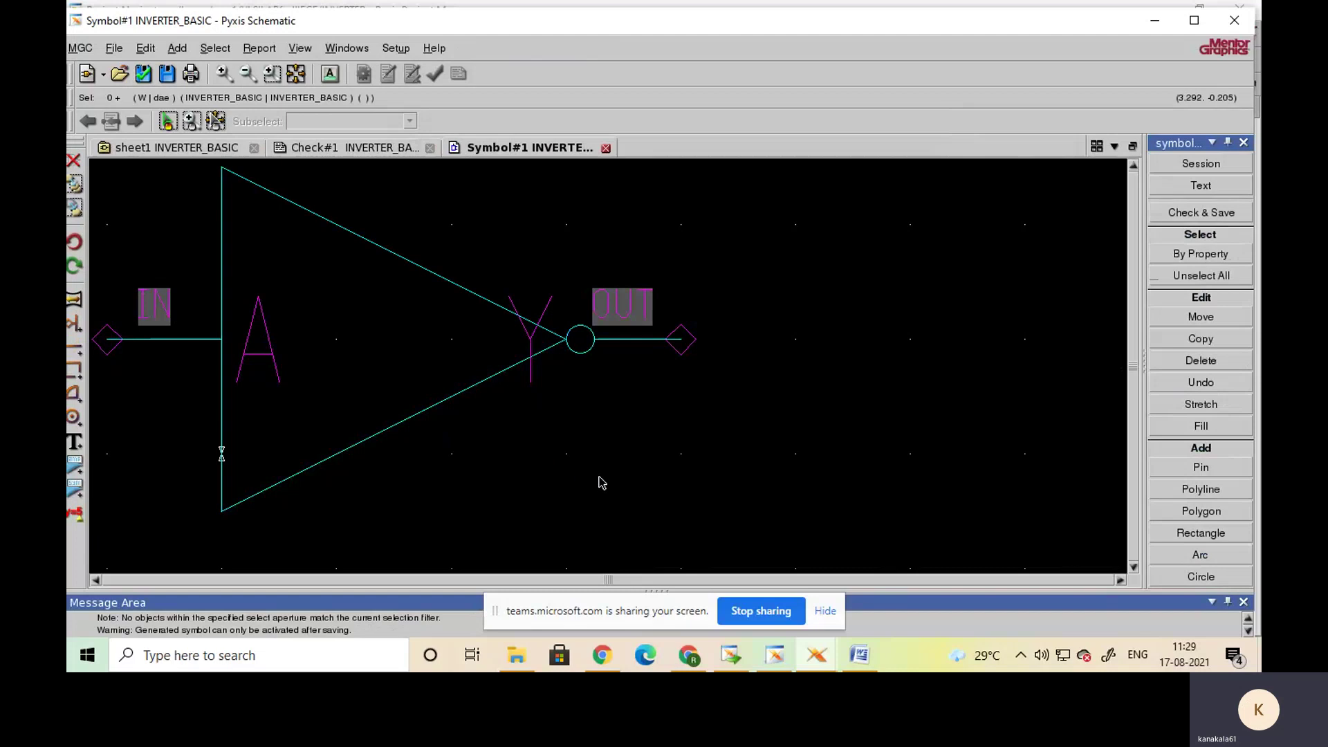
click(166, 75)
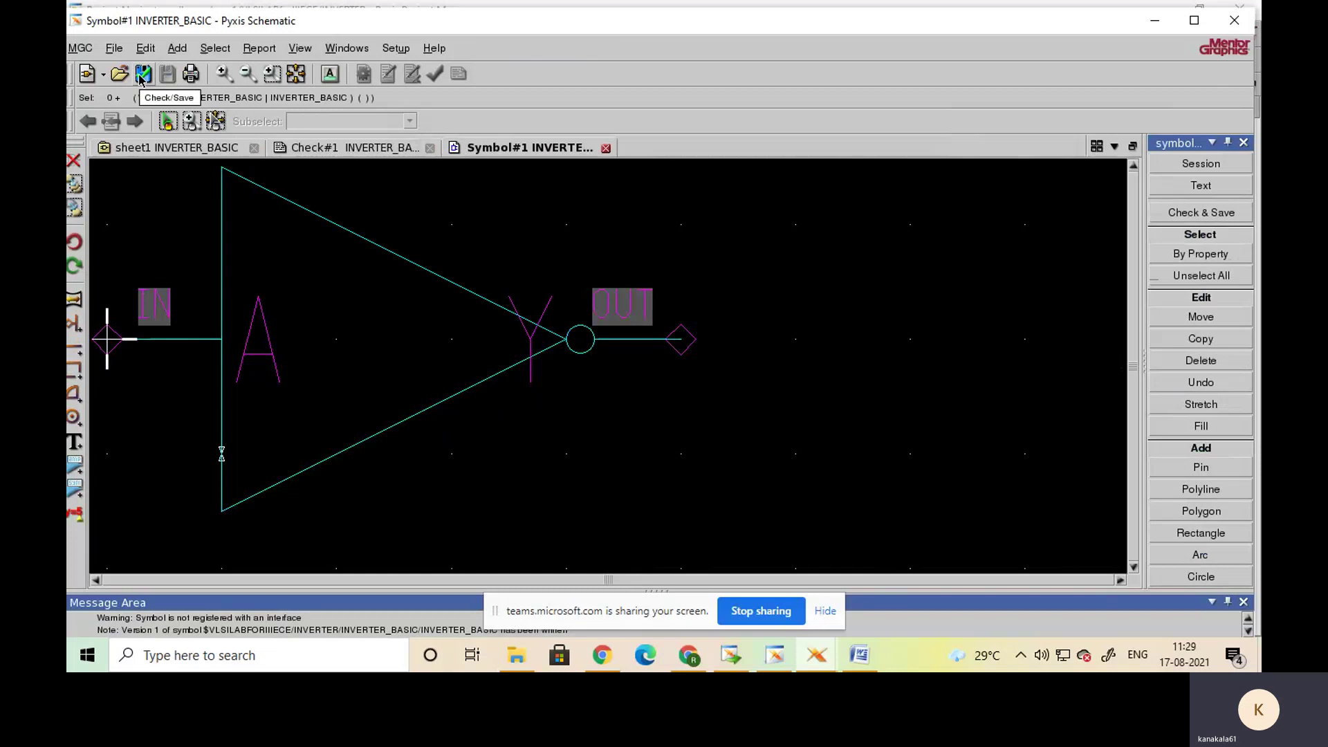
- Check and save the inverter symbol, register it, and review the check report before returning to the symbol
click(142, 75)
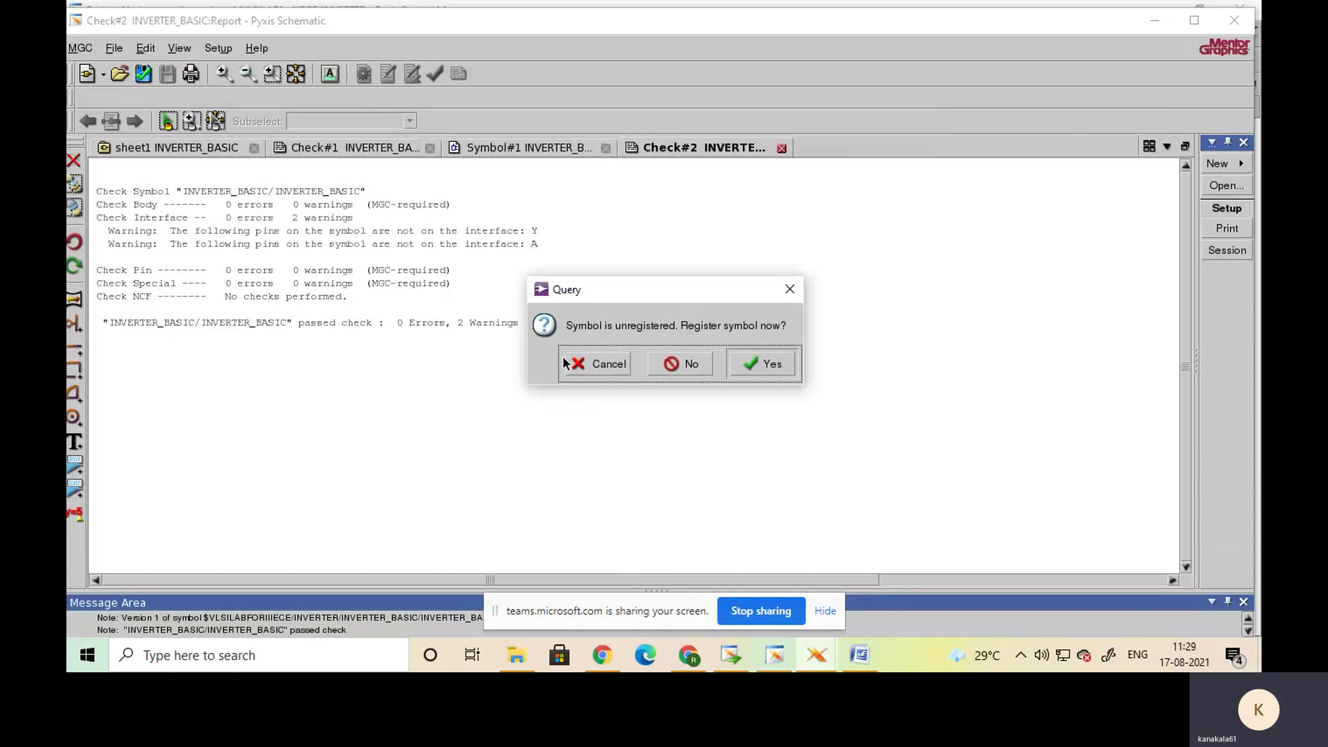
click(758, 364)
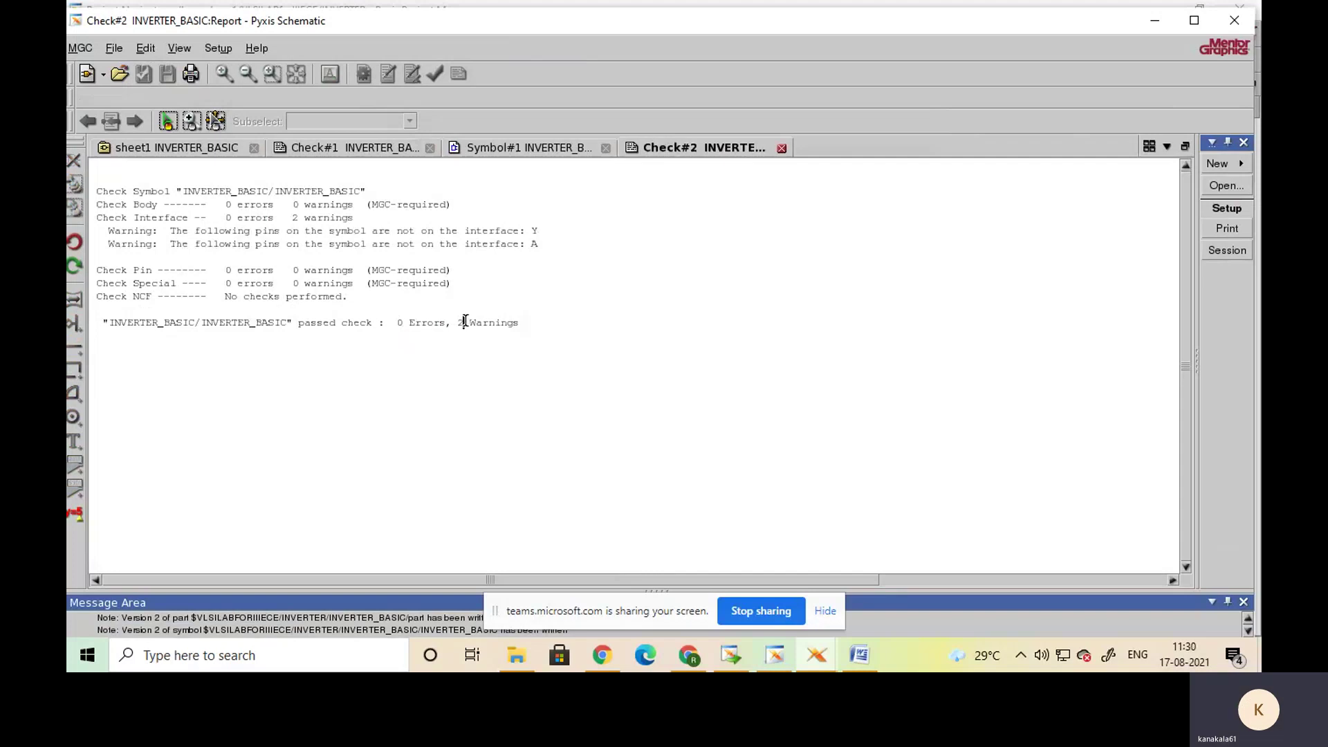
drag(458, 323, 403, 324)
click(397, 324)
click(471, 353)
click(520, 154)
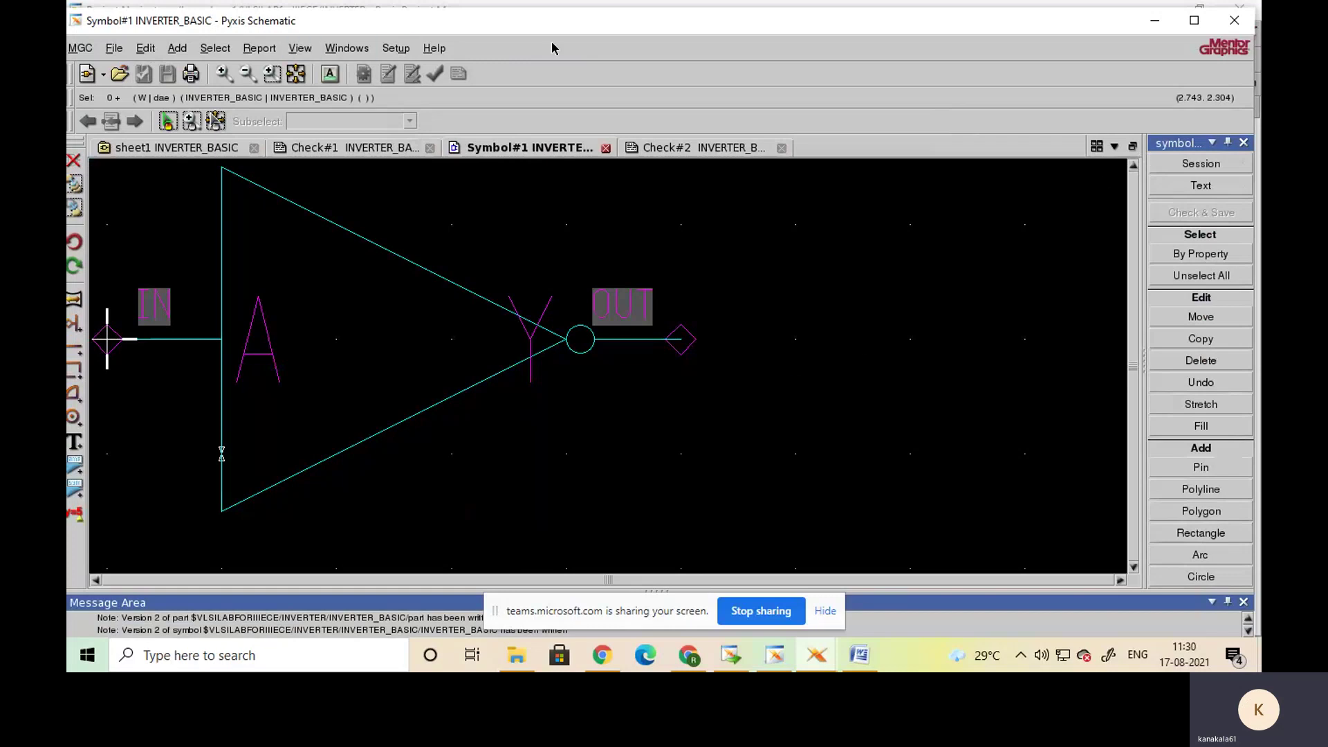
- Close the schematic editor holding the inverter symbol and return to the Project Navigator
drag(1115, 21, 1128, 22)
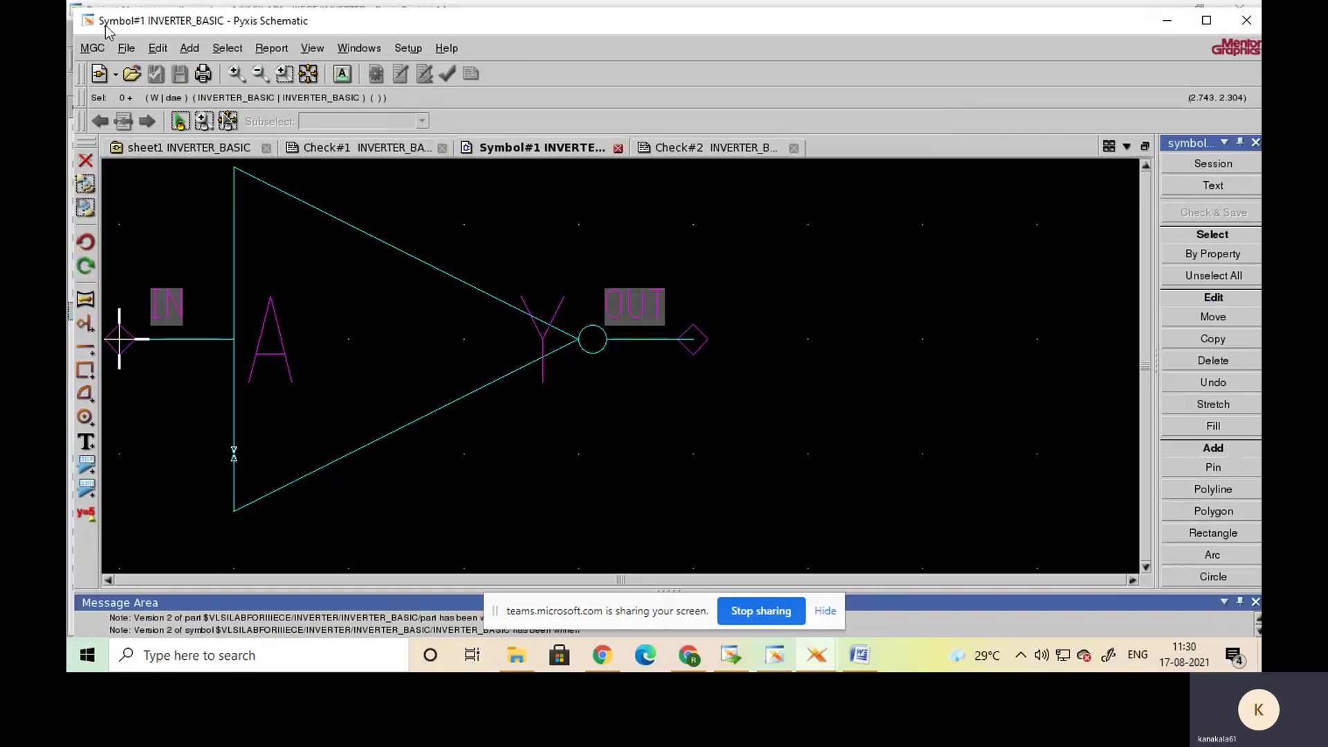
drag(398, 26, 386, 26)
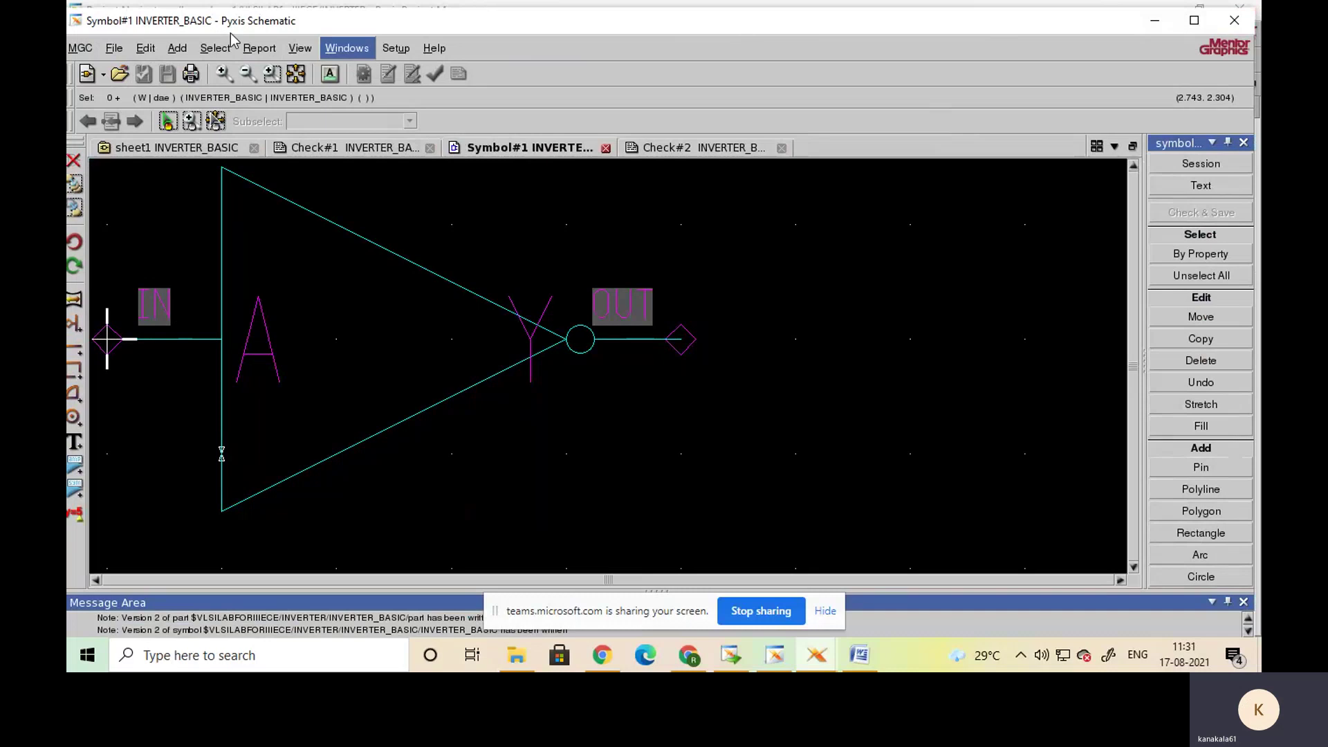
drag(224, 21, 273, 25)
double_click(1023, 22)
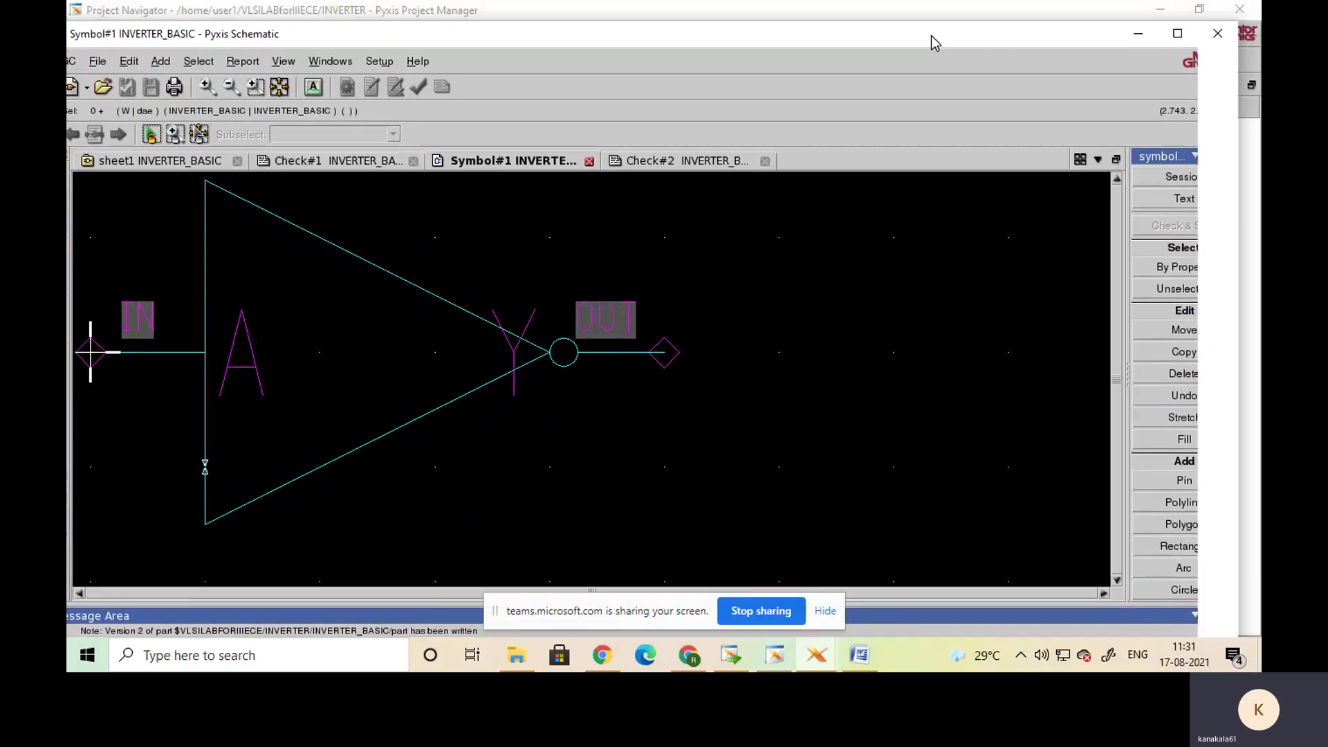
click(1219, 41)
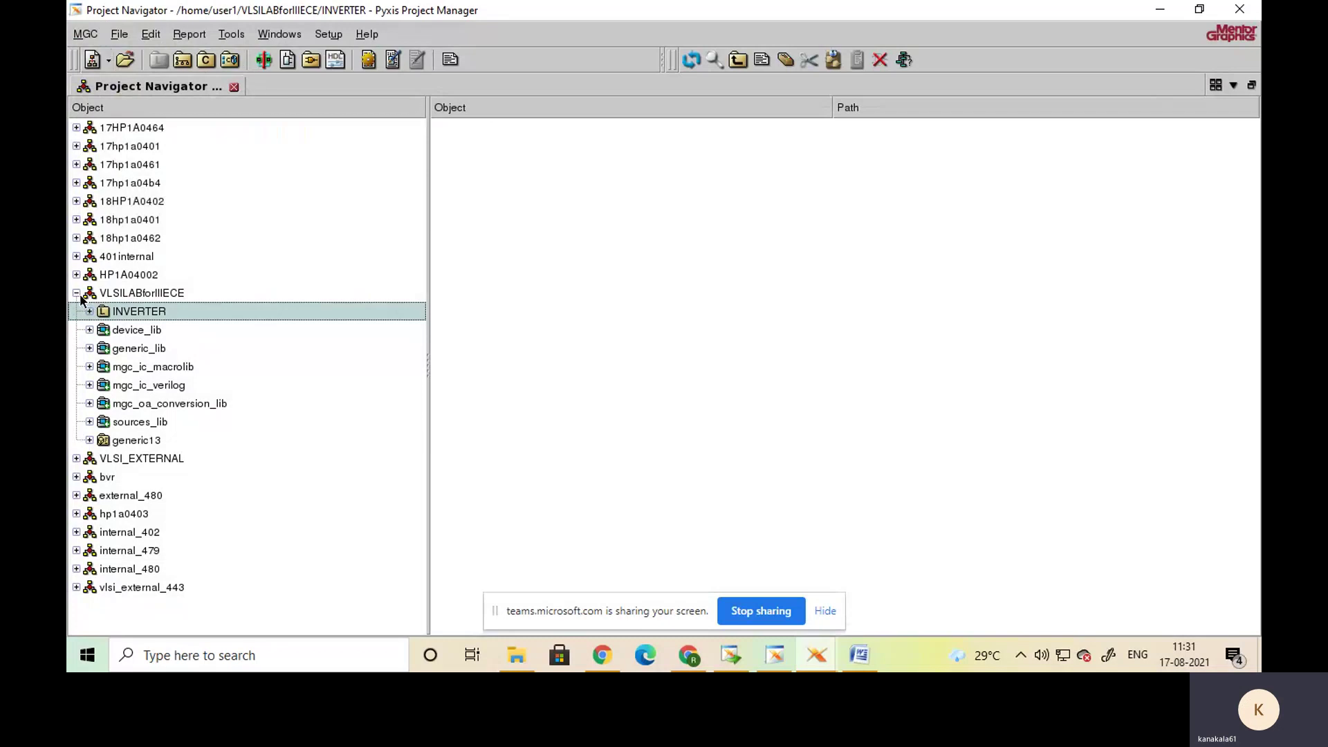
- Examine the contents of the INVERTER_BASIC cell in the INVERTER library of project VLSILABforIIIECE
click(130, 293)
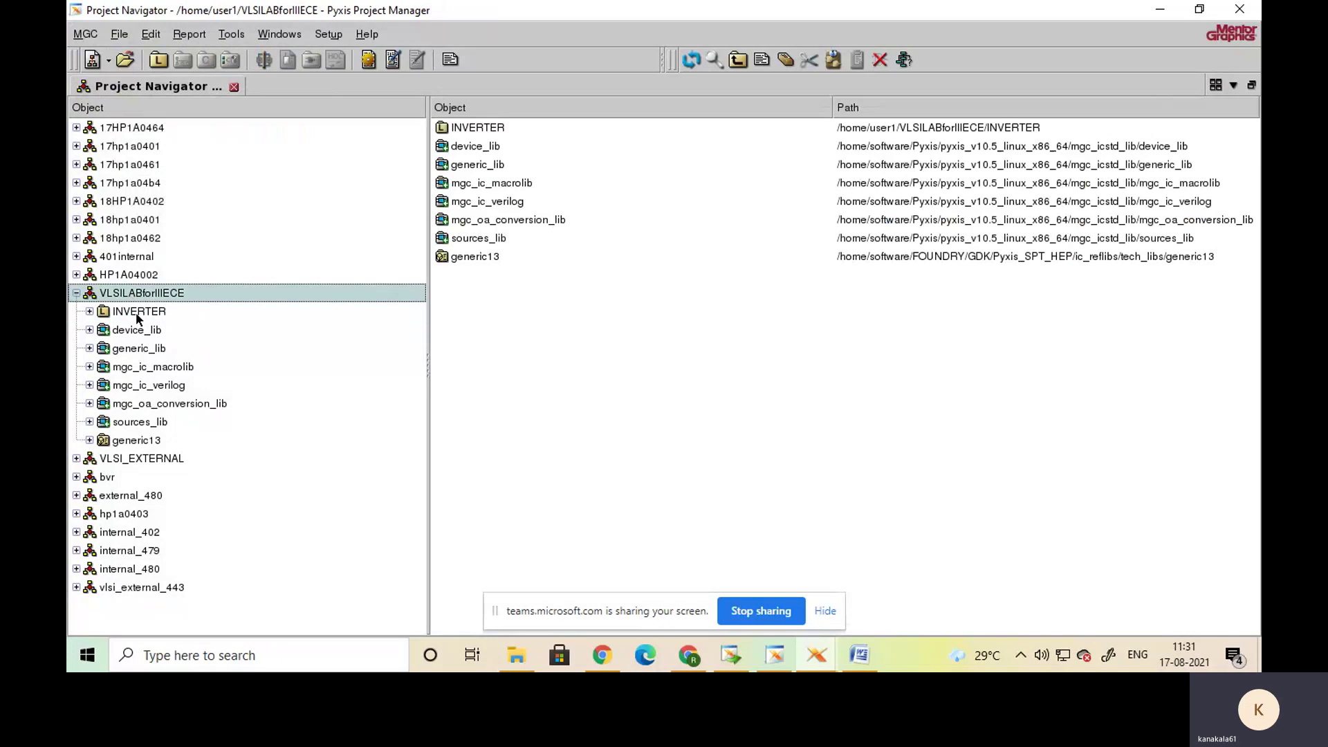
click(136, 313)
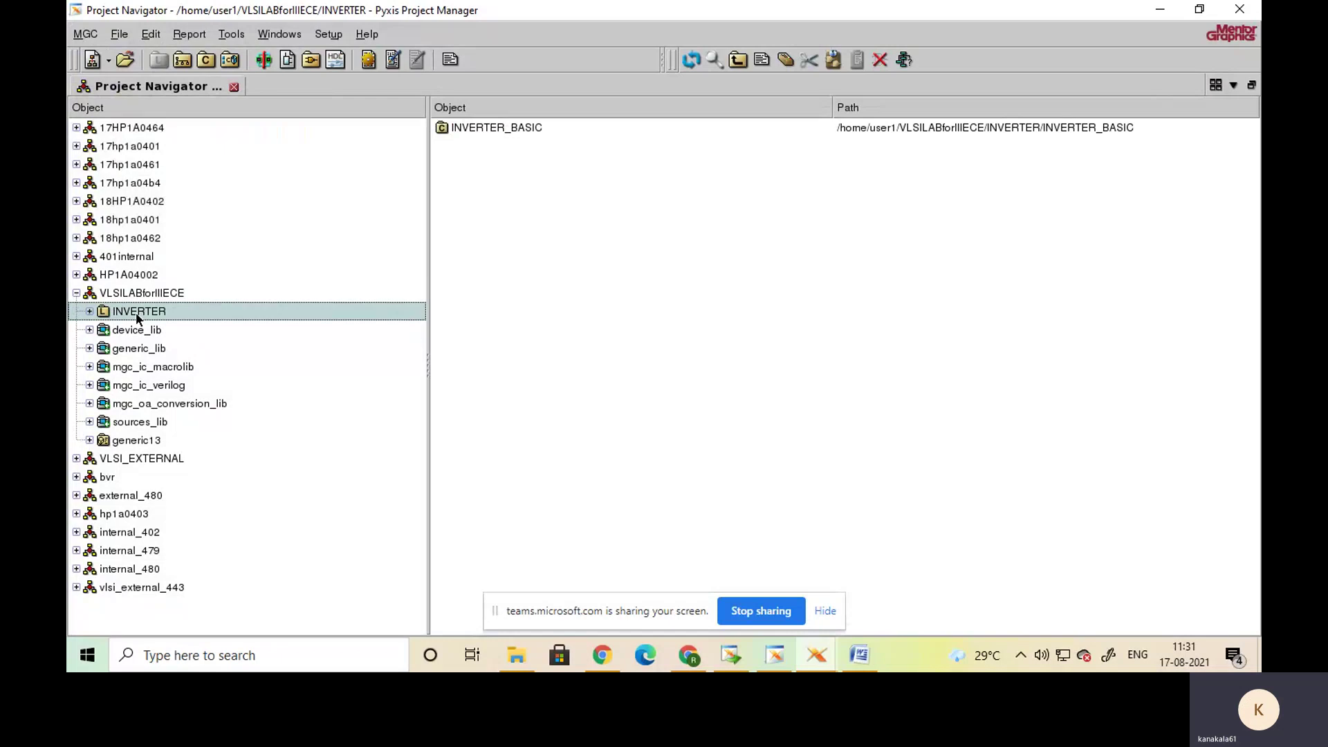
double_click(500, 129)
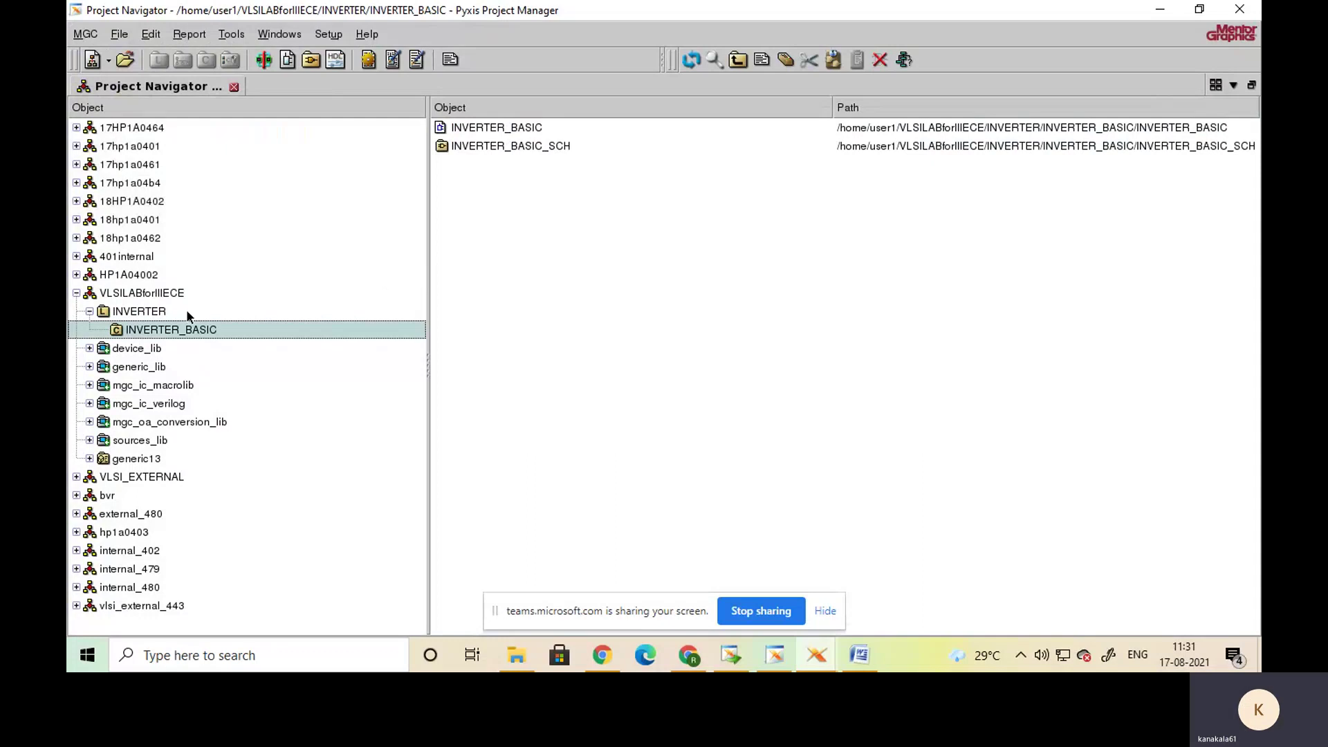
- Set up a new schematic in the INVERTER library with the cell name INVERTER_SIM
click(135, 310)
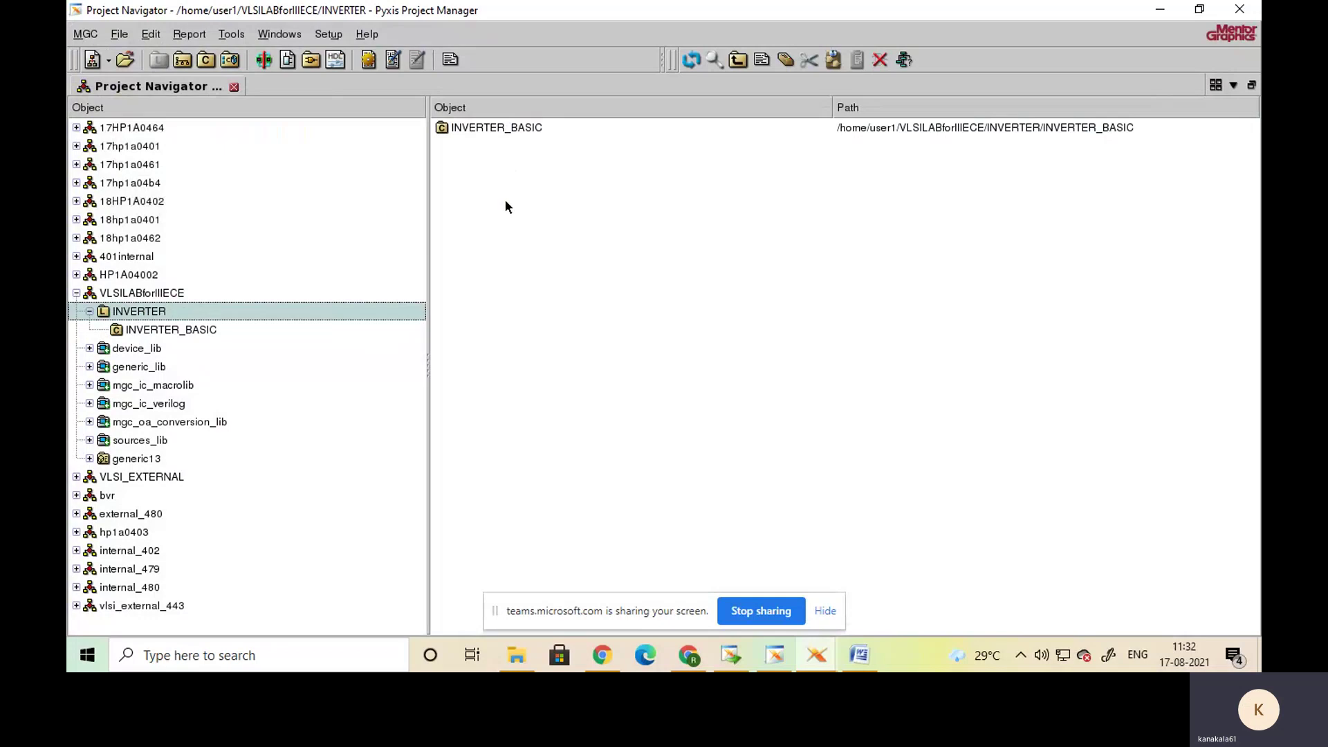
right_click(516, 242)
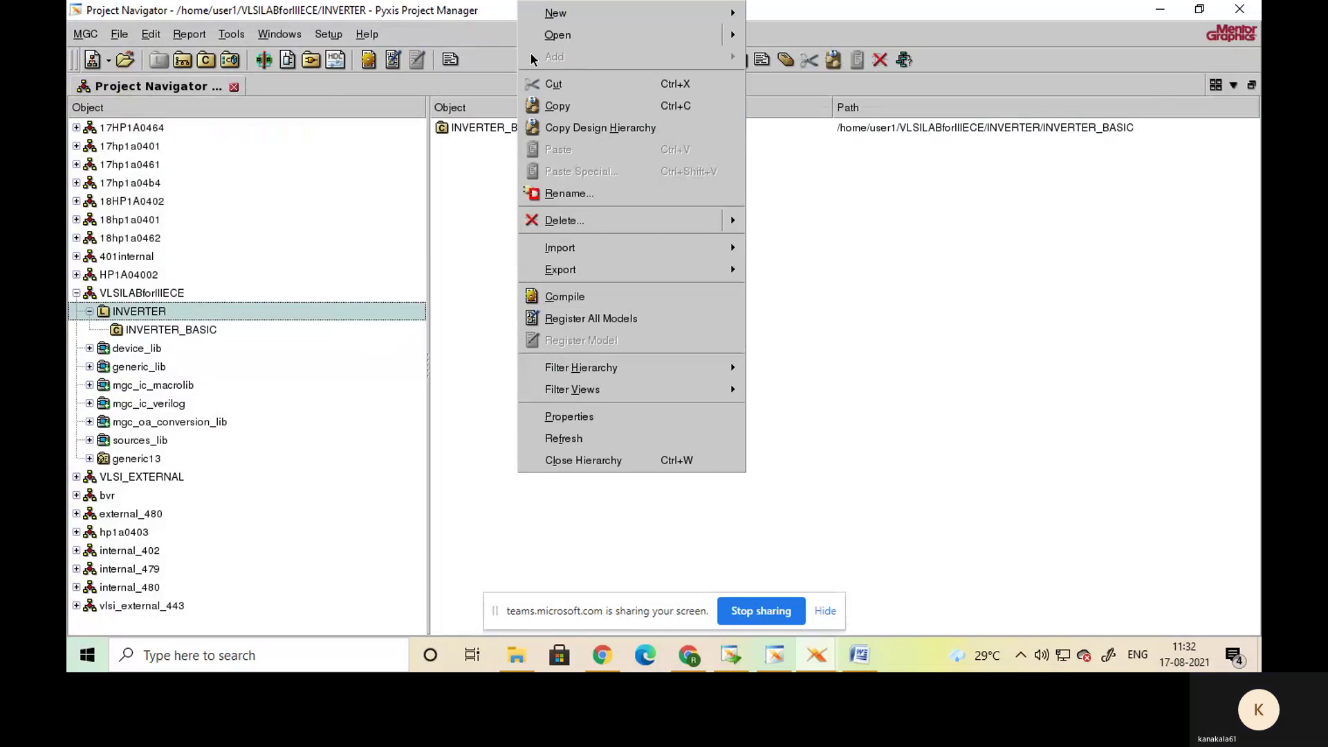
mouse_move(557, 15)
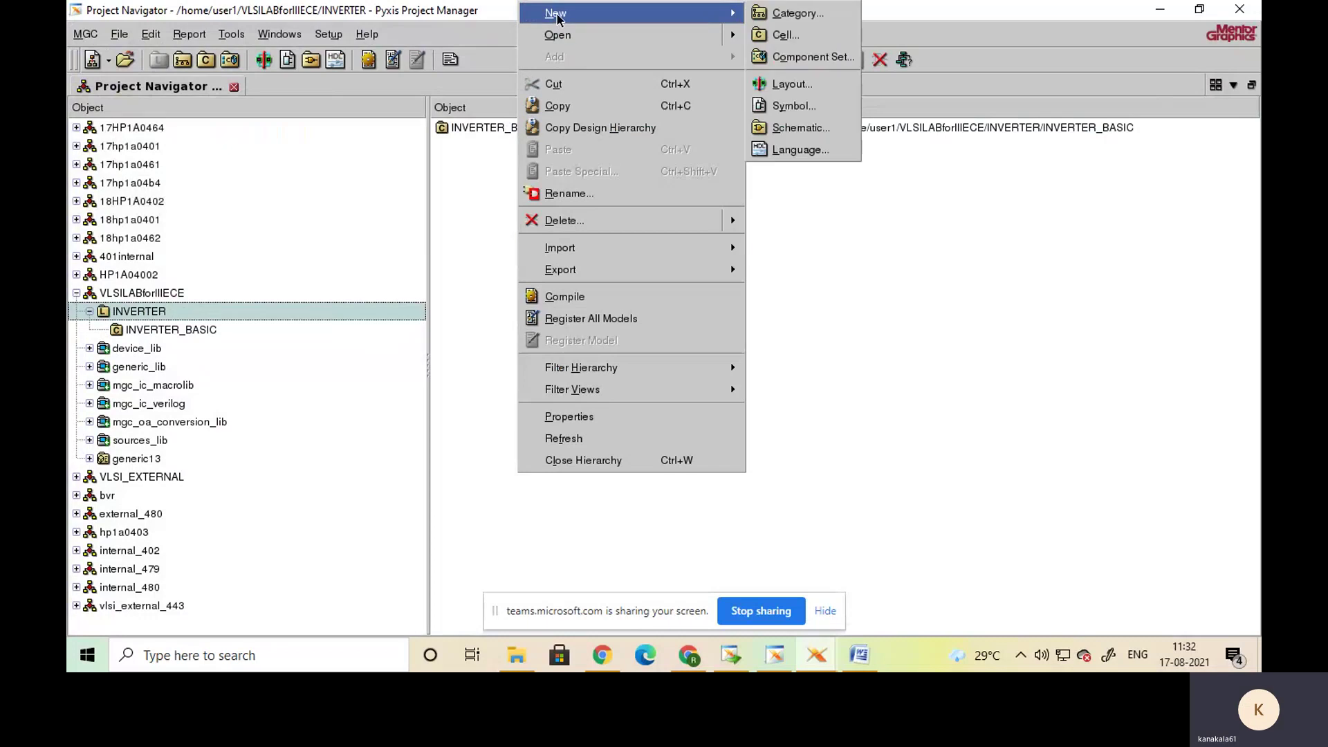
click(799, 128)
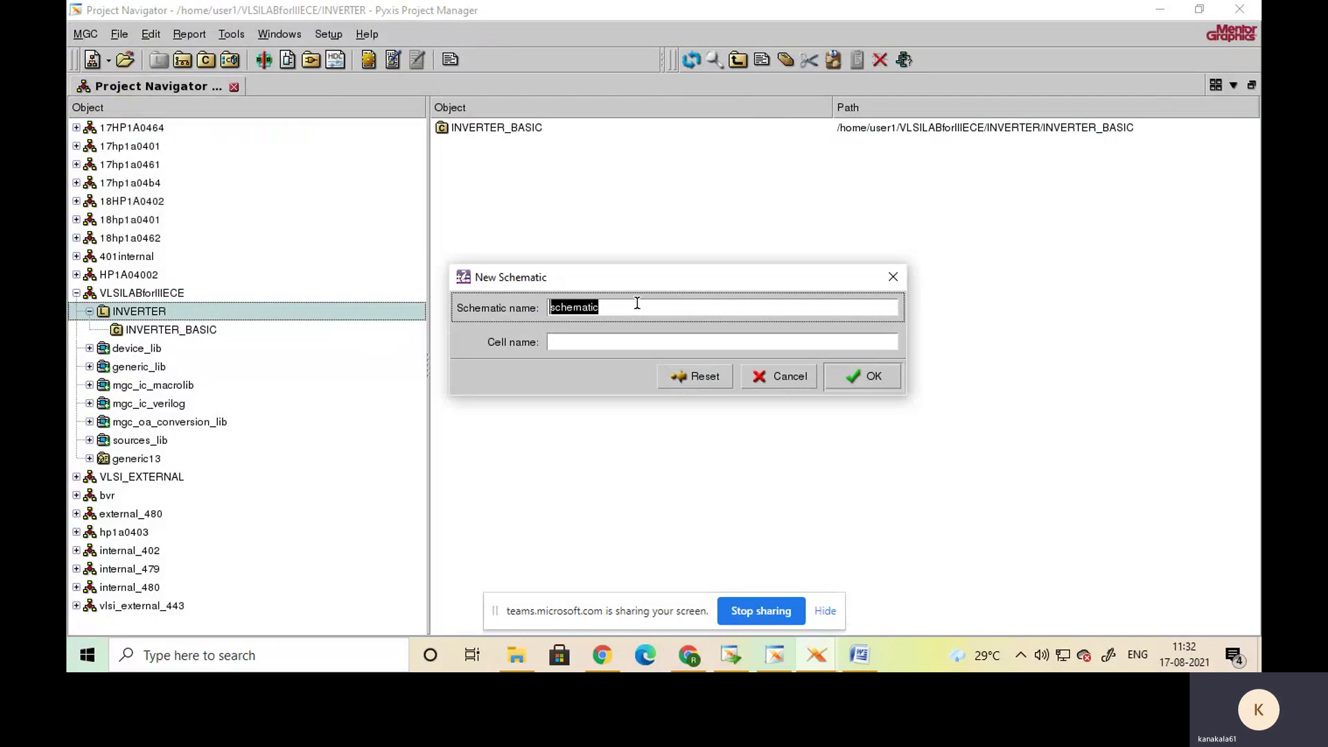
click(626, 339)
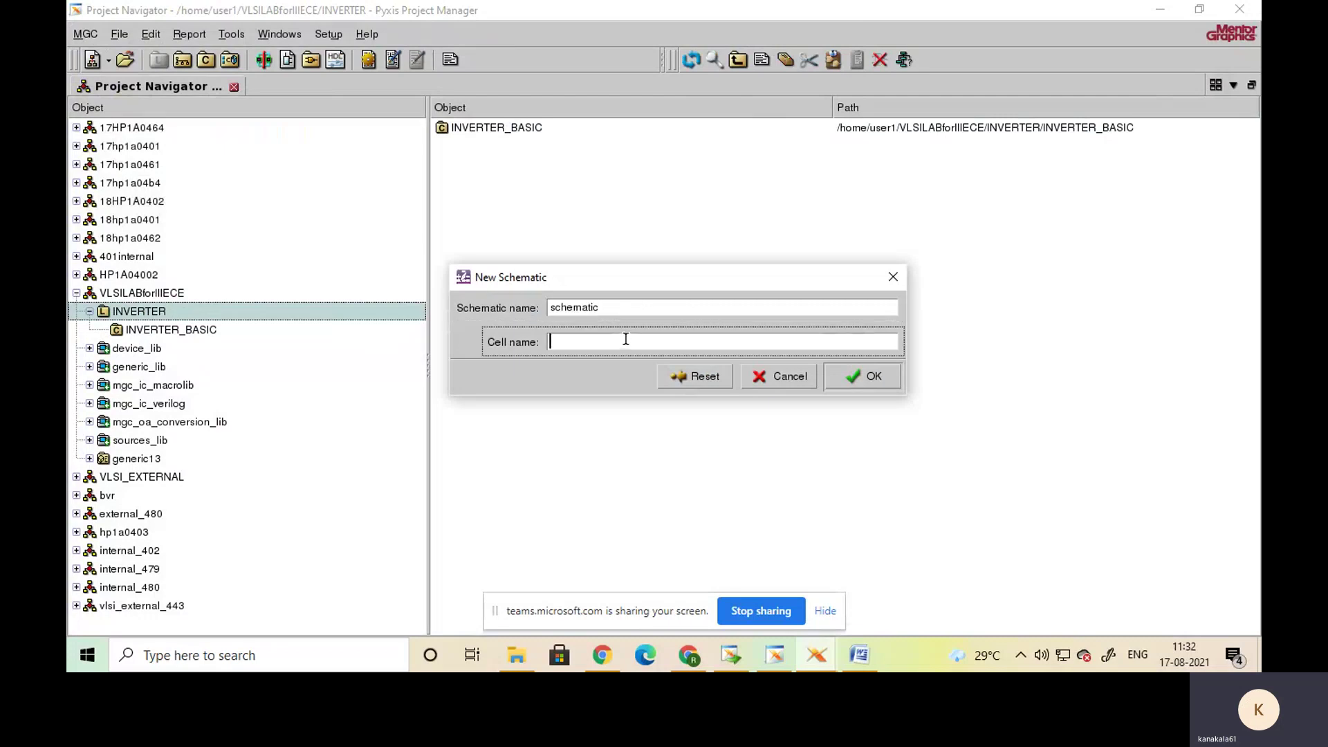
text(INVERTER_BASIC)
text(SIM)
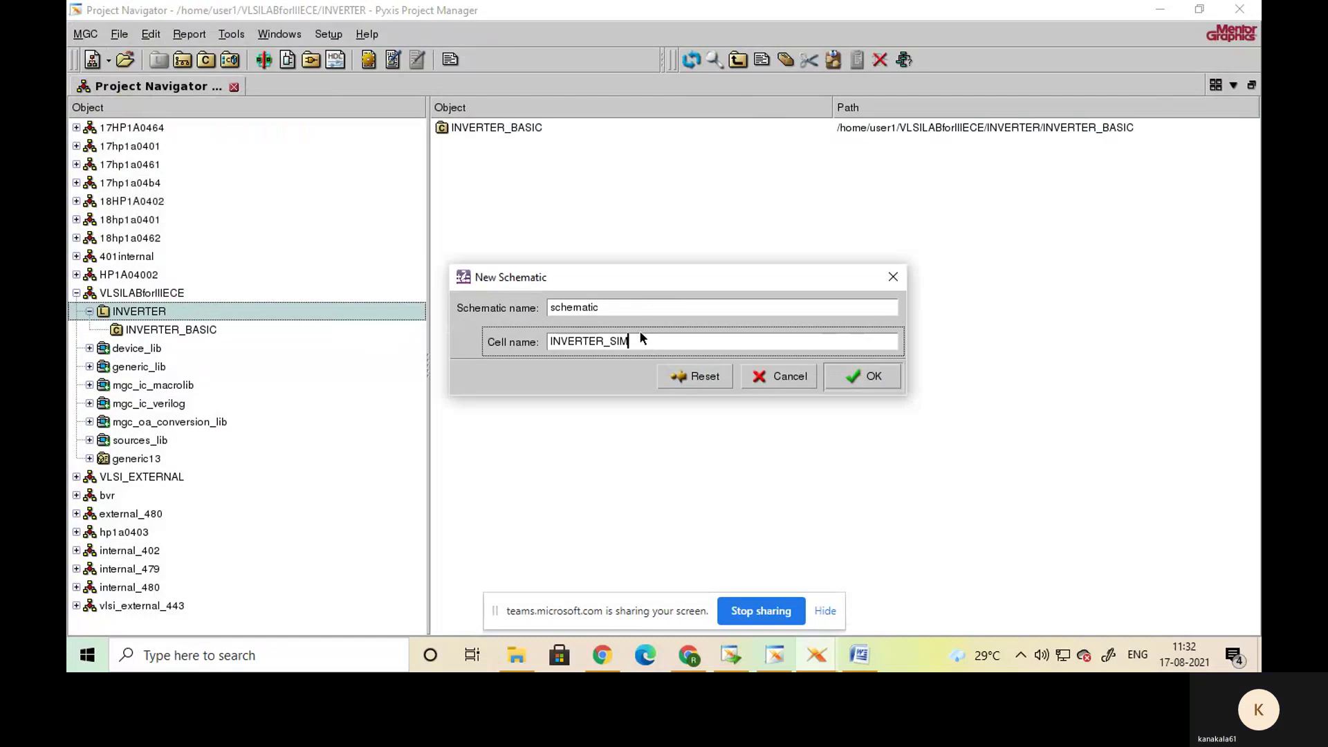
- Name the new schematic INVERTER_SIM_SCH, create it, and maximize its editor window
double_click(641, 335)
key(ctrl+c)
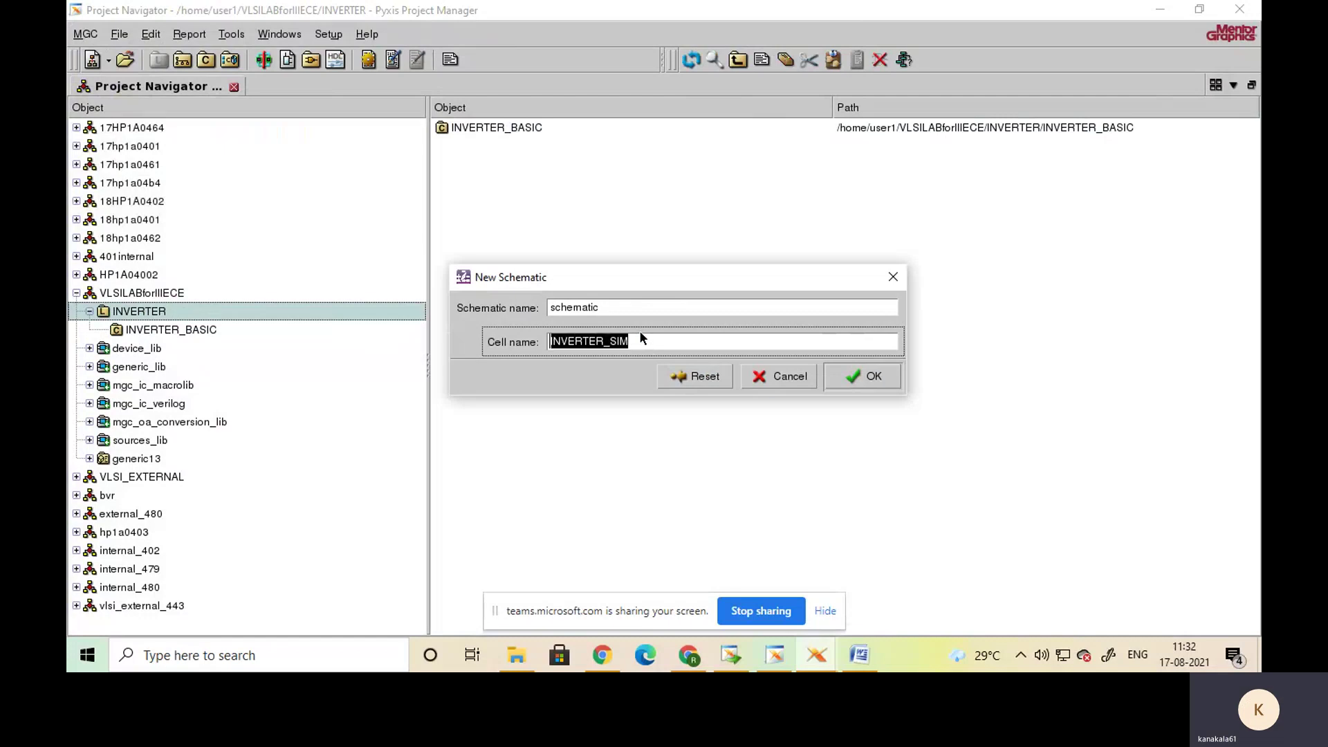
click(628, 310)
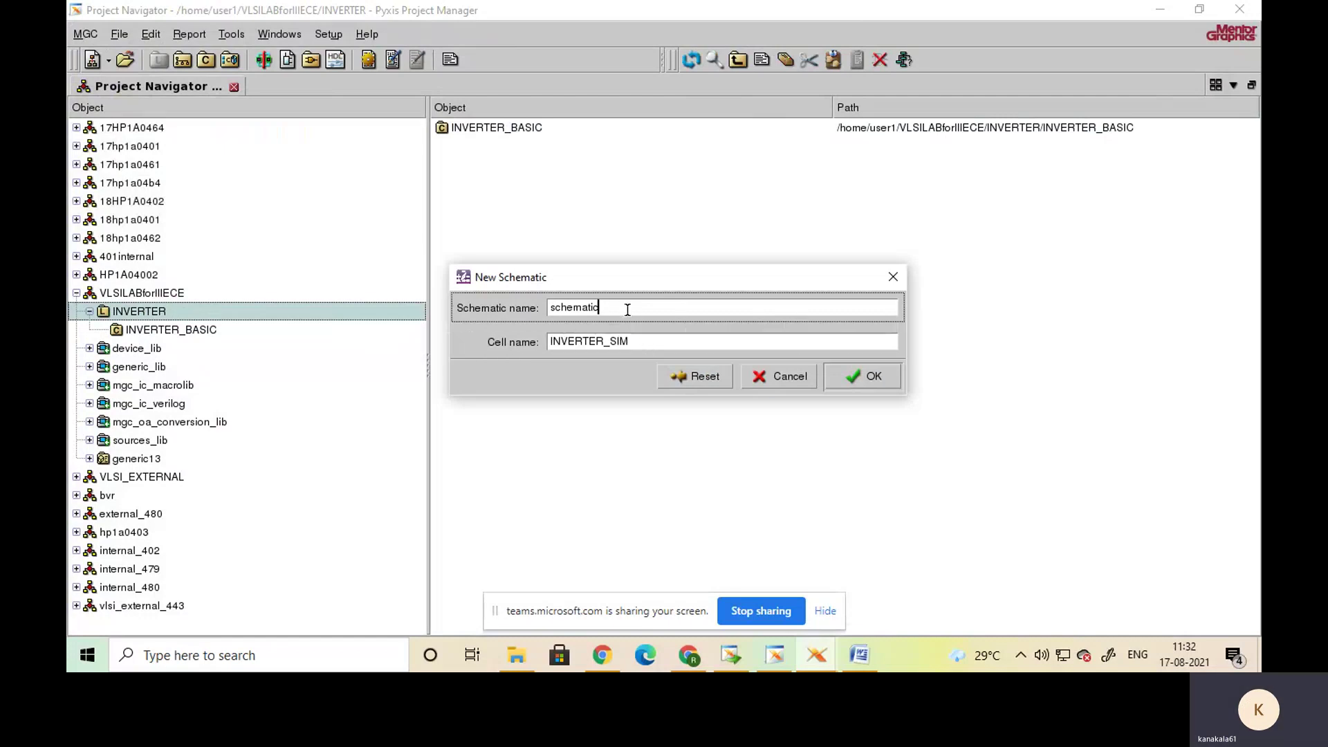
double_click(628, 309)
key(ctrl+v)
text(_SC)
click(874, 385)
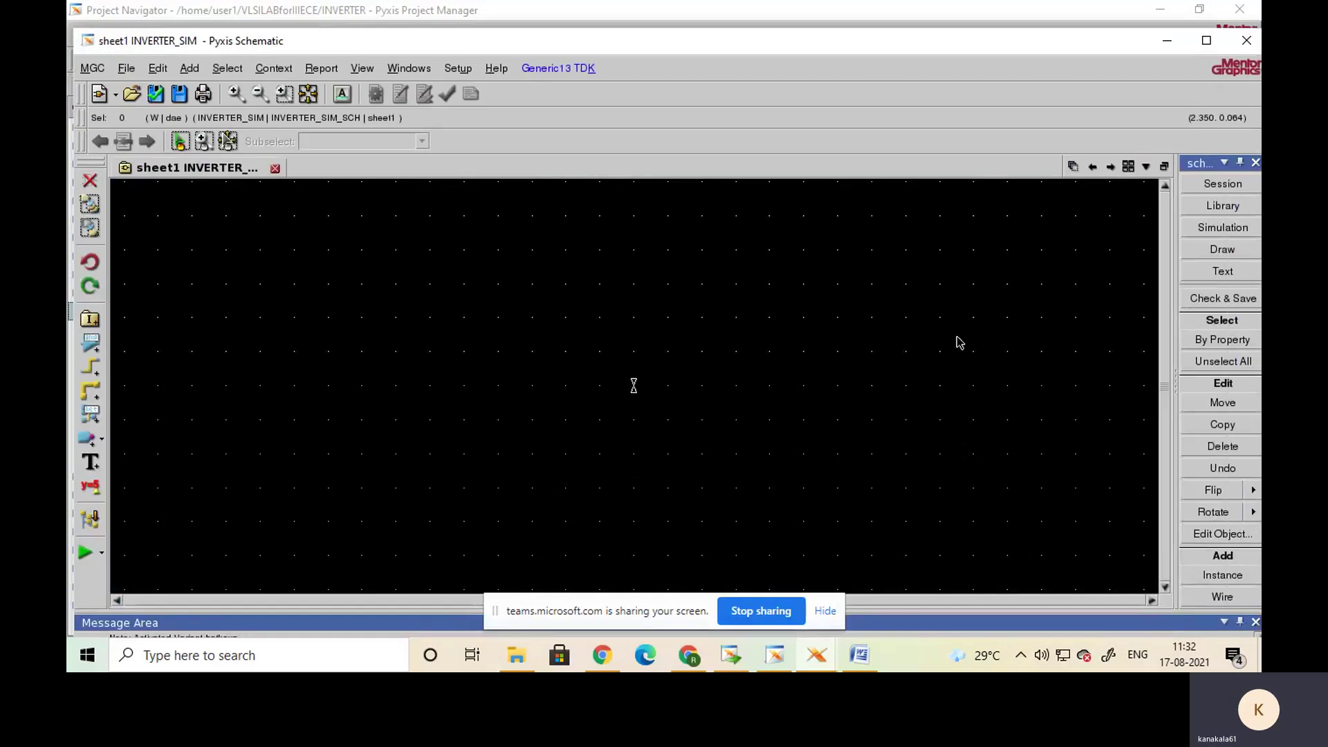
click(1206, 40)
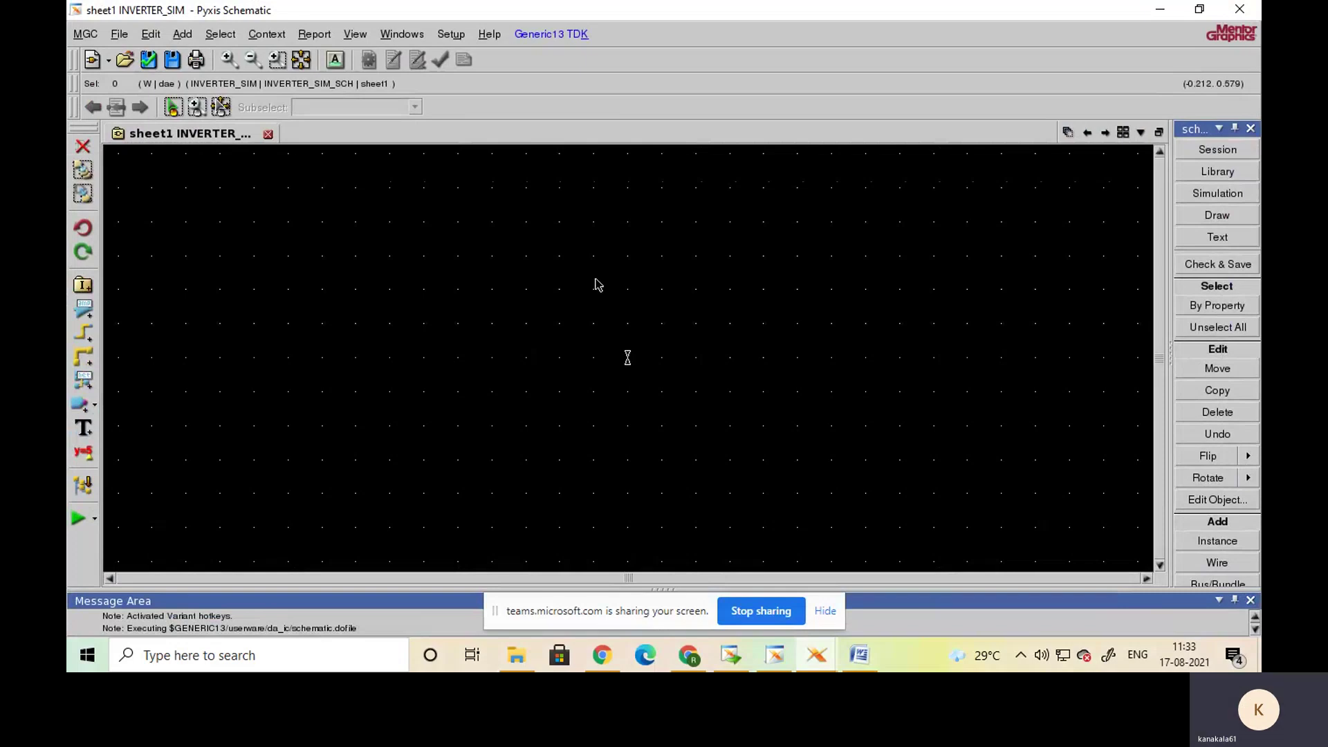
- Place one instance of the INVERTER_BASIC component from the INVERTER library near the middle of the sheet and deselect it
click(84, 286)
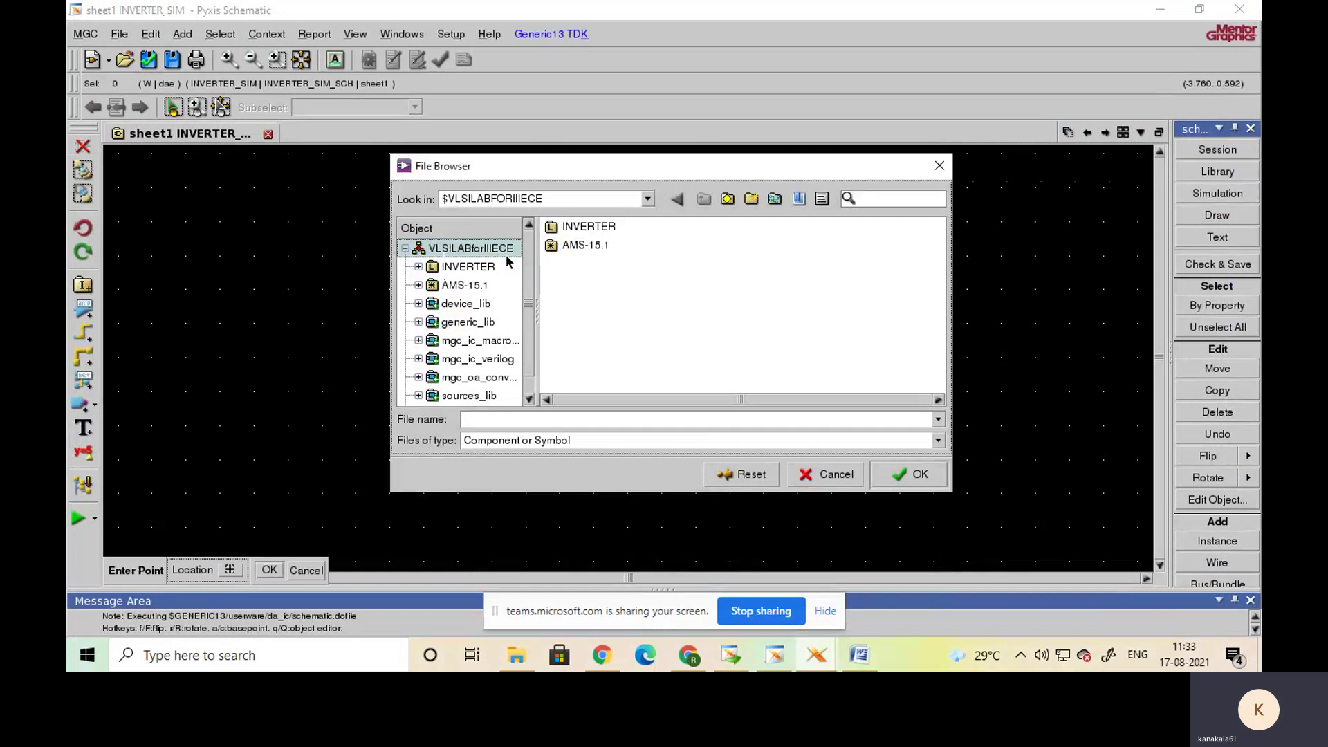
double_click(467, 268)
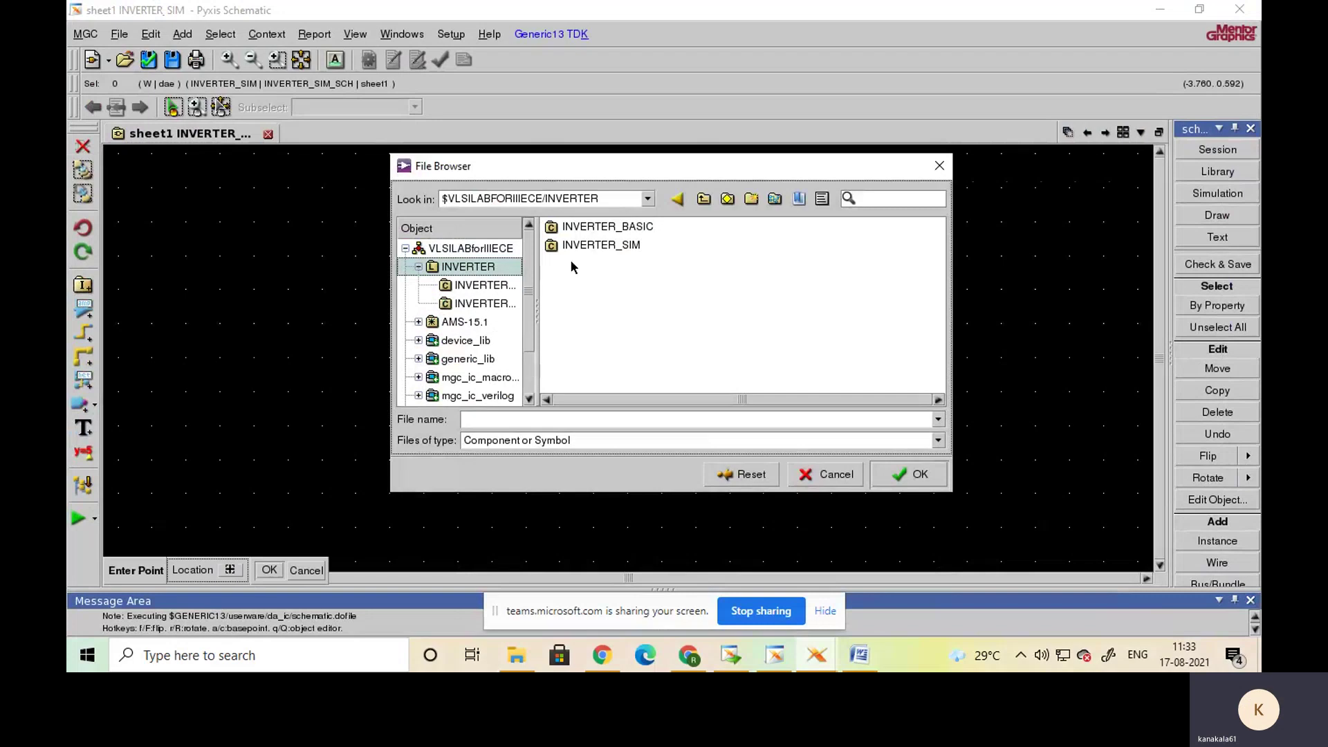
double_click(609, 227)
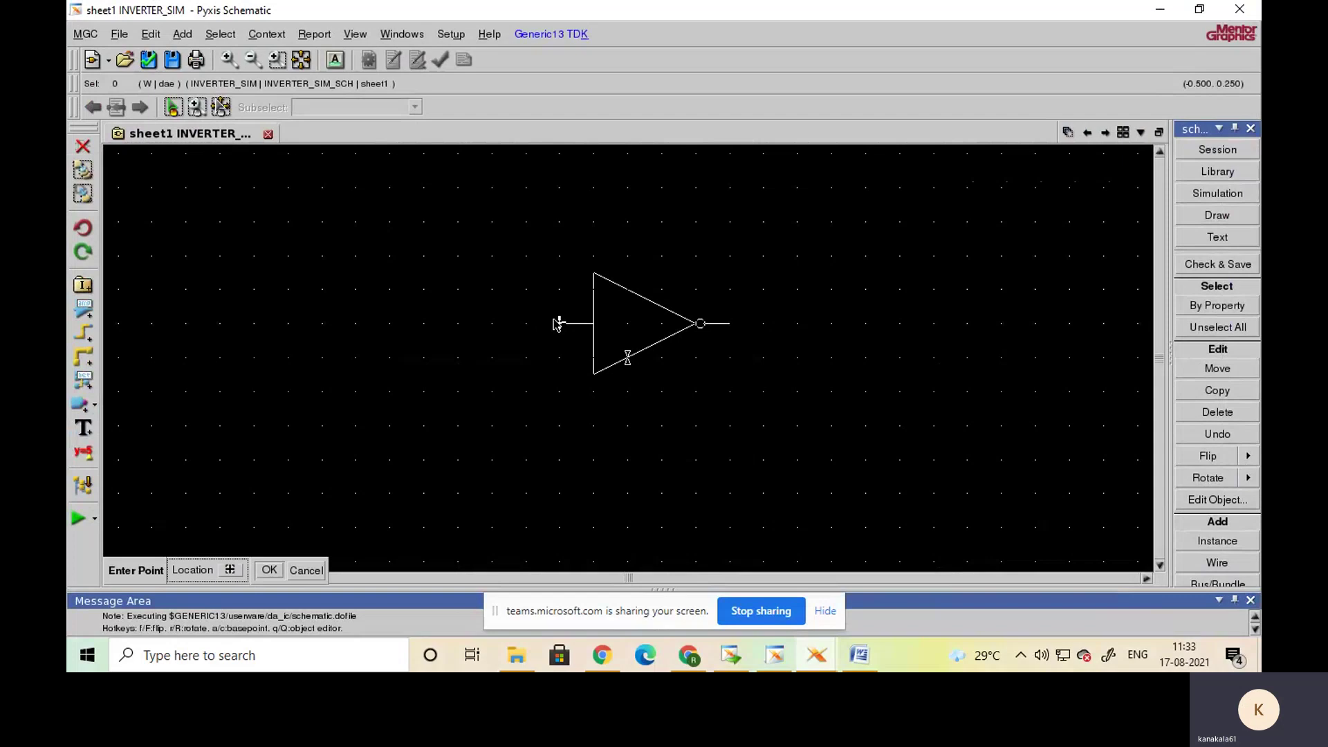
click(557, 324)
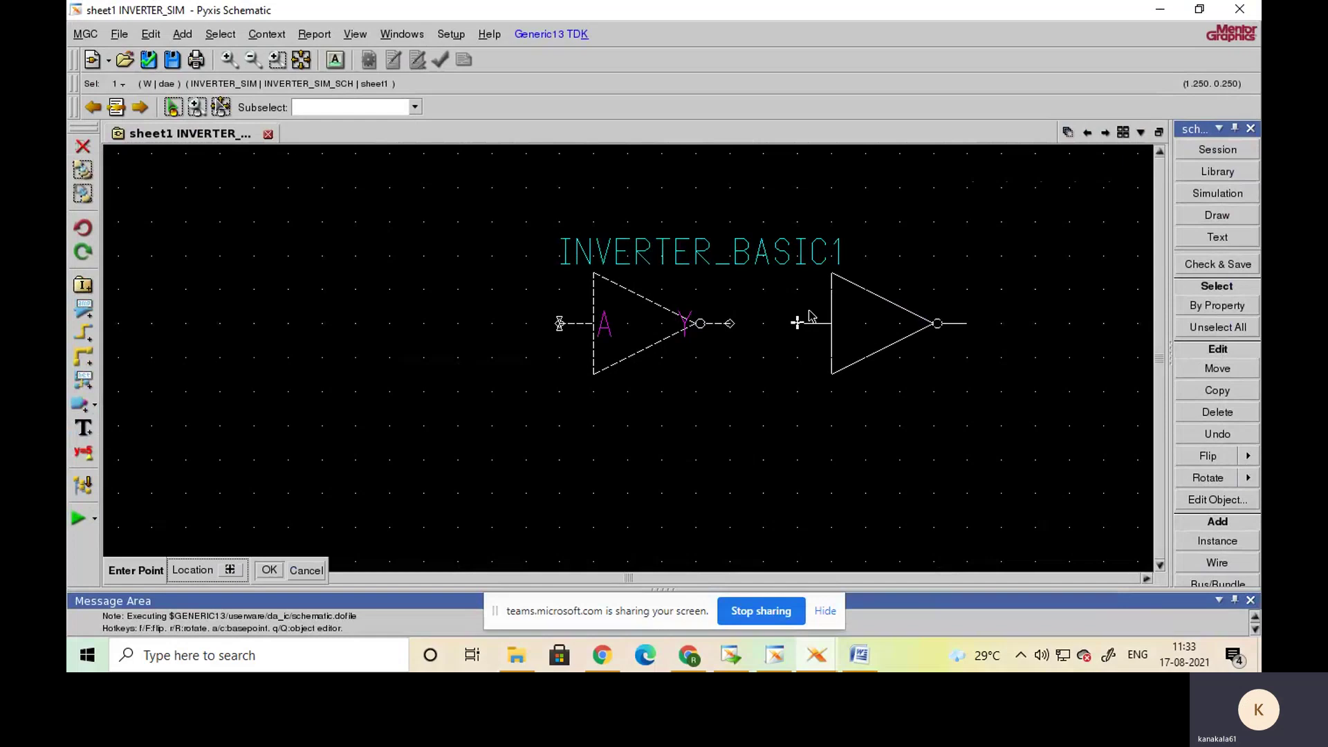
key(Escape)
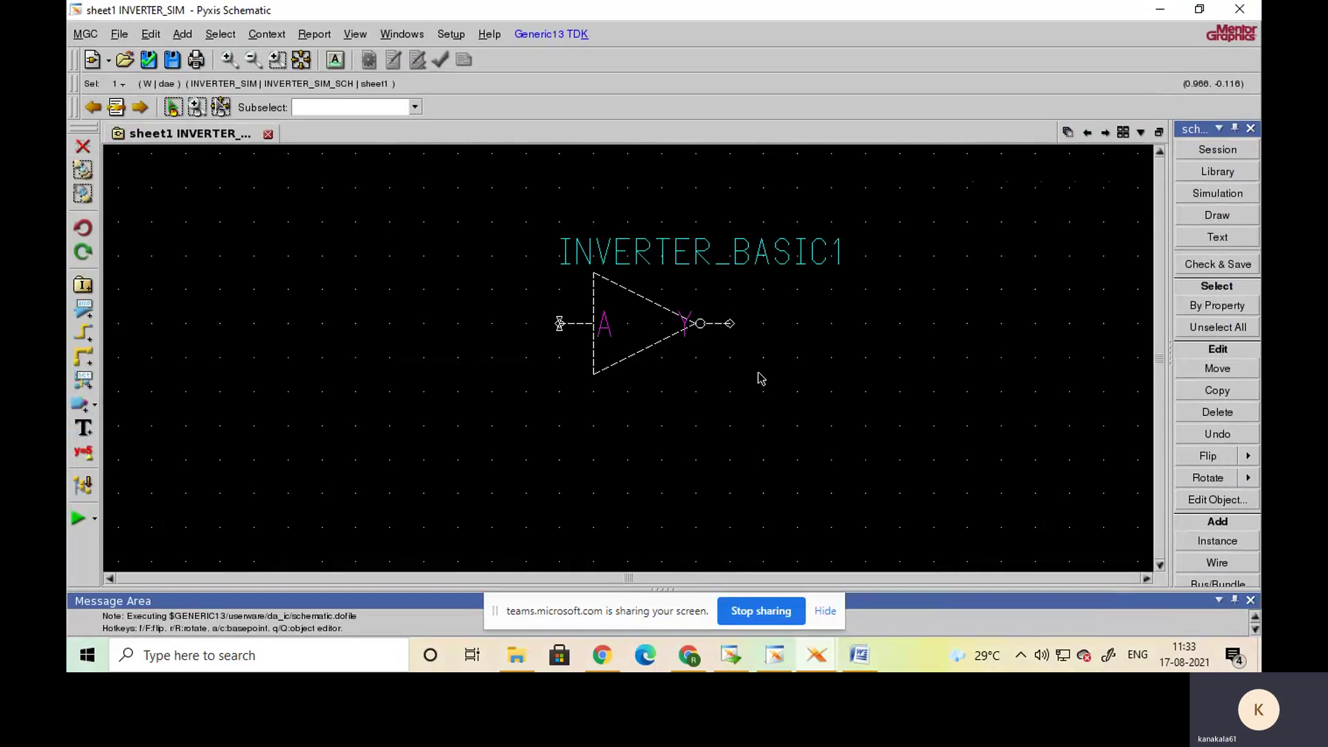
click(703, 415)
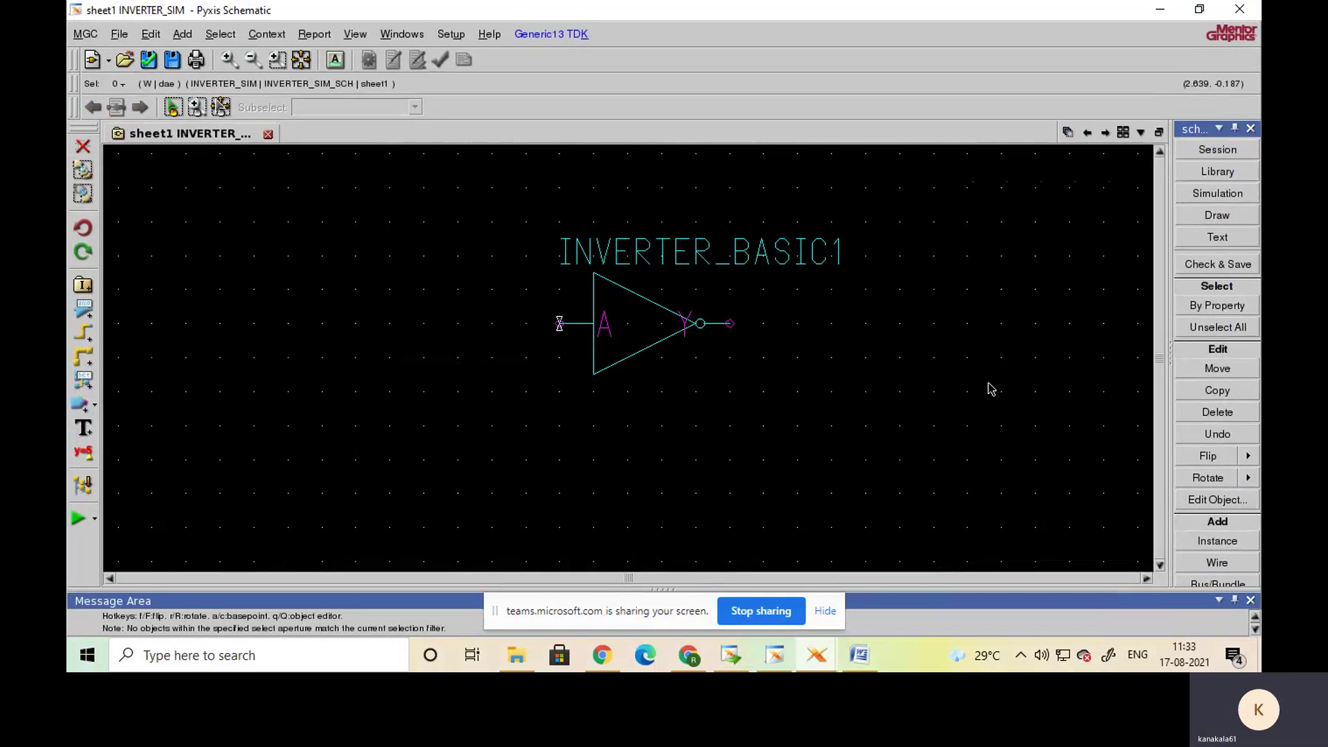
- Switch to the lab manual in Word, examine the inverter circuit and test bench diagrams, and return to the INVERTER_SIM sheet in Pyxis
click(859, 655)
scroll(849, 415, down, 5)
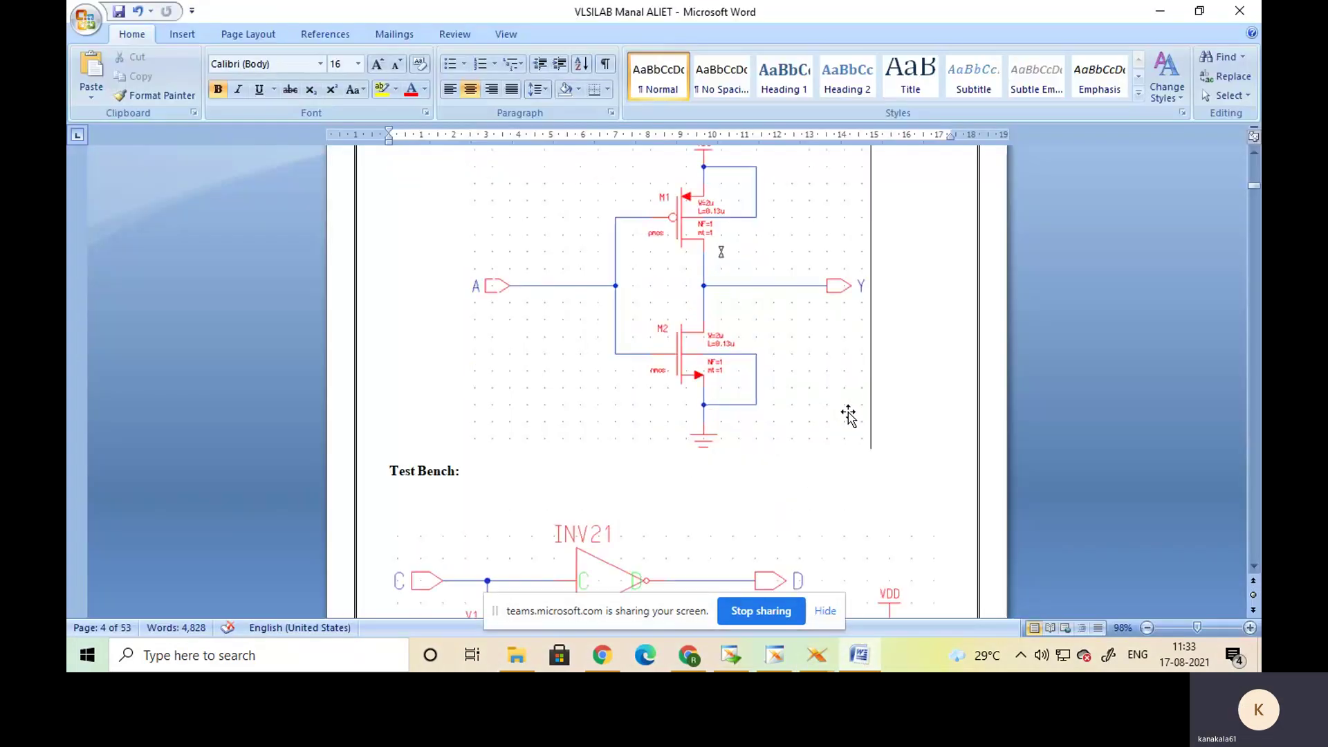
scroll(848, 415, down, 1)
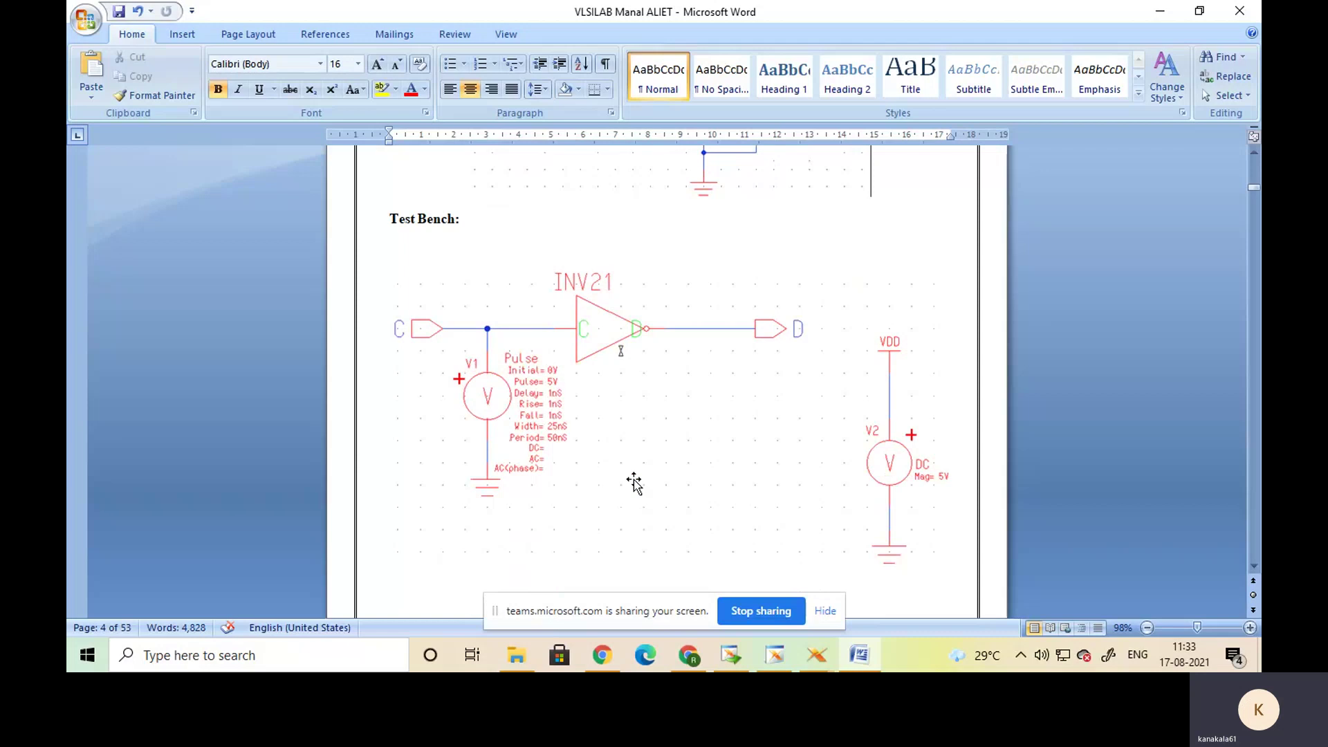
scroll(631, 477, down, 1)
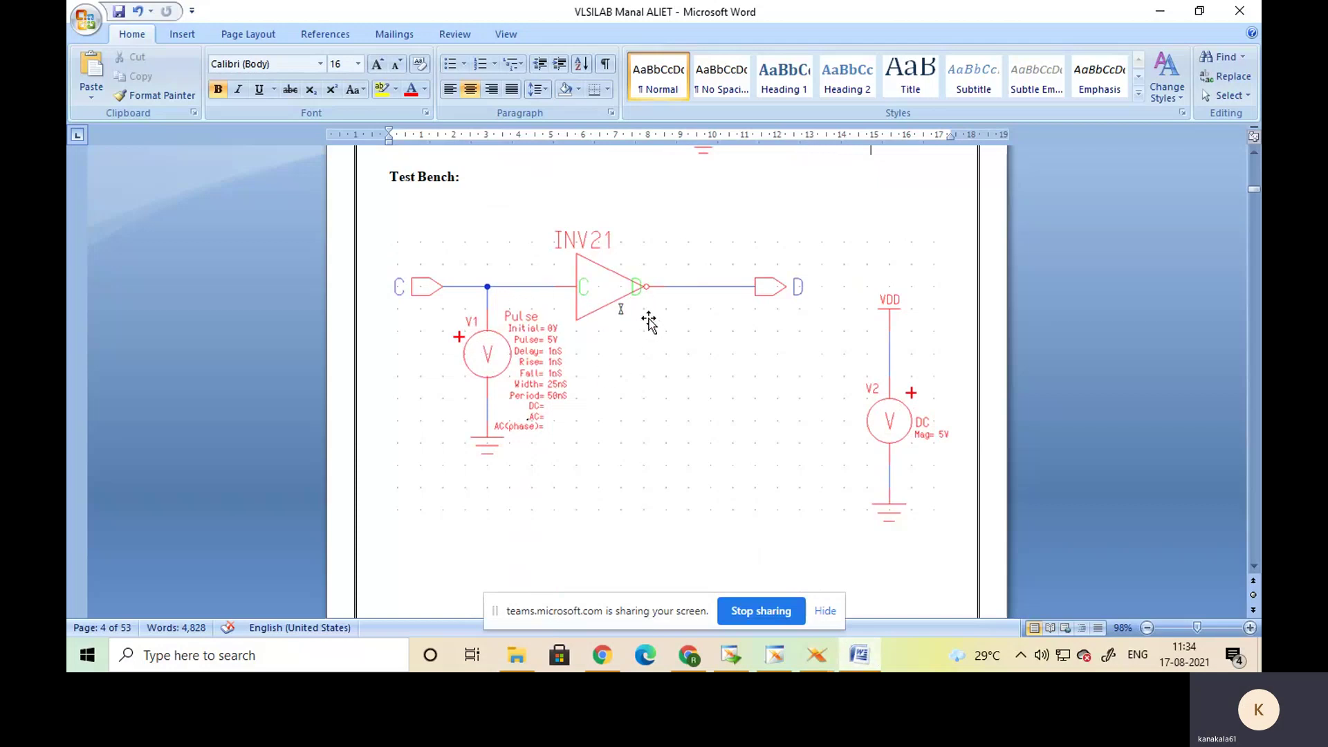
scroll(649, 322, up, 4)
scroll(649, 321, up, 5)
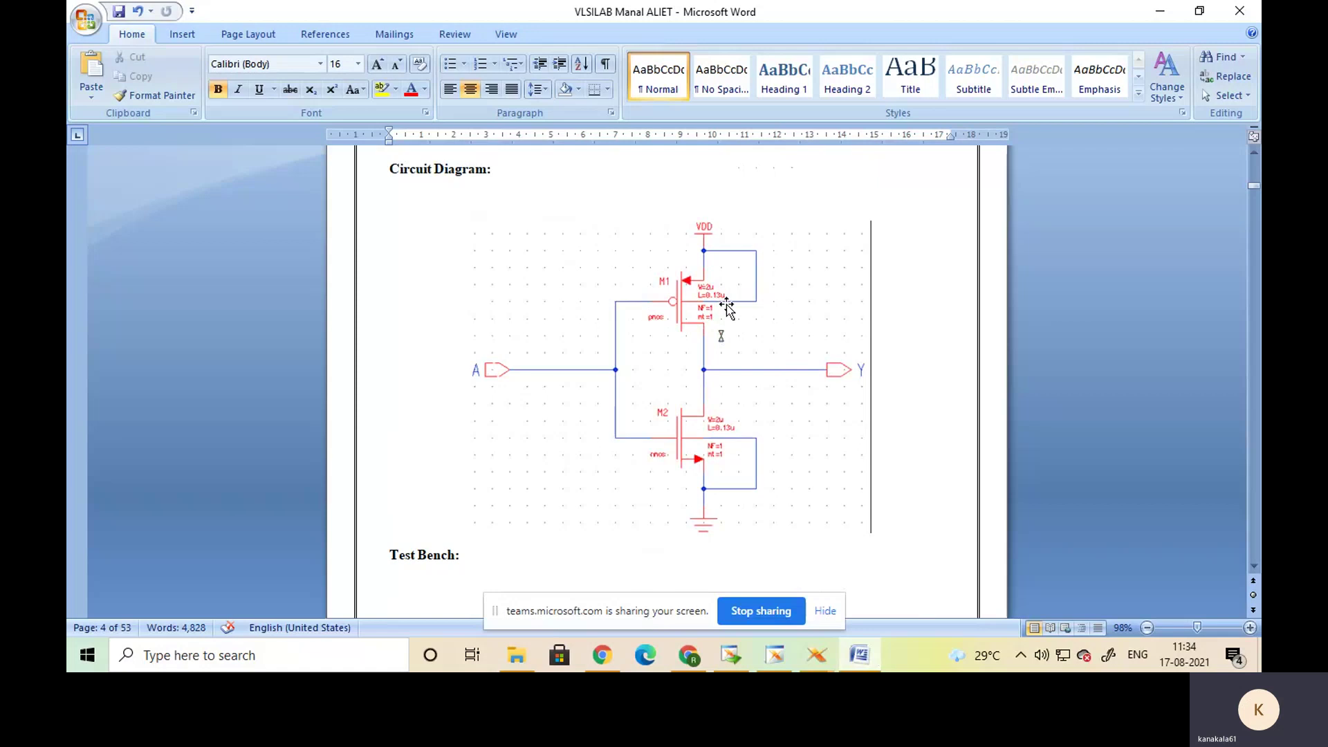
scroll(719, 374, down, 8)
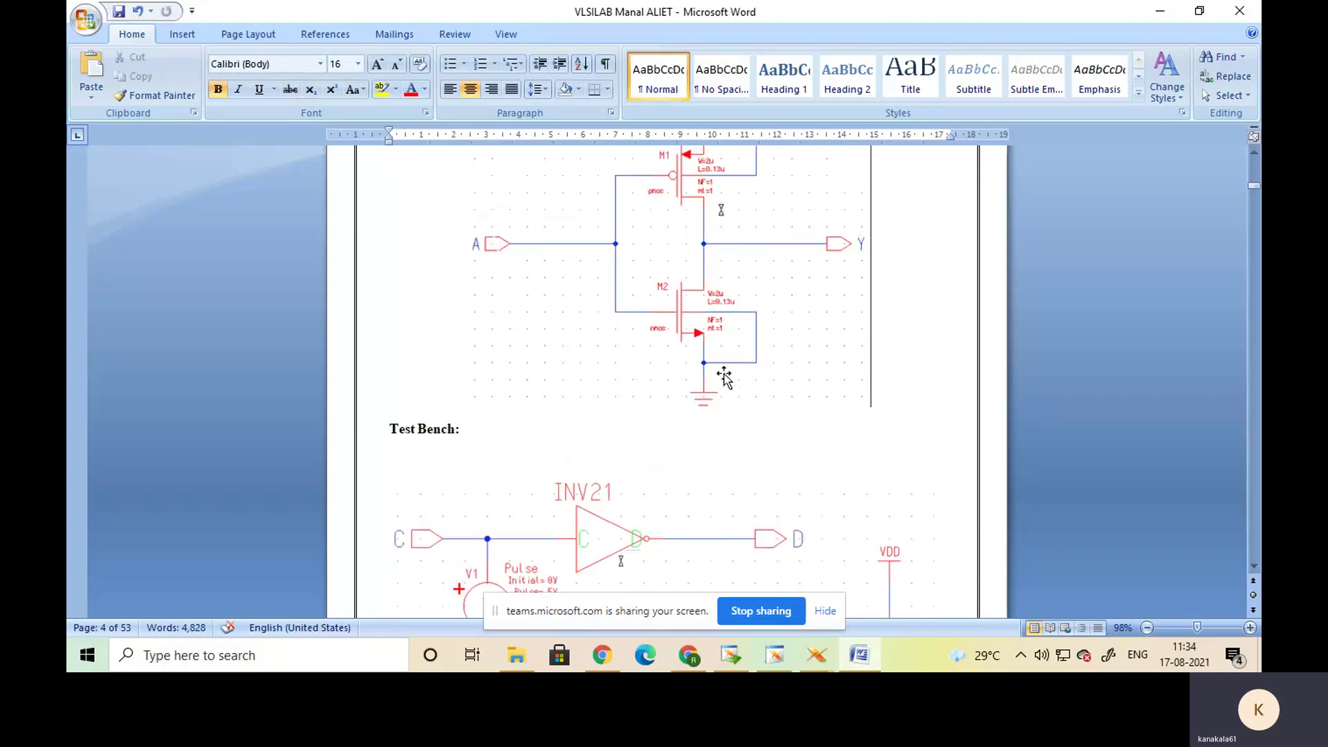
scroll(729, 379, down, 2)
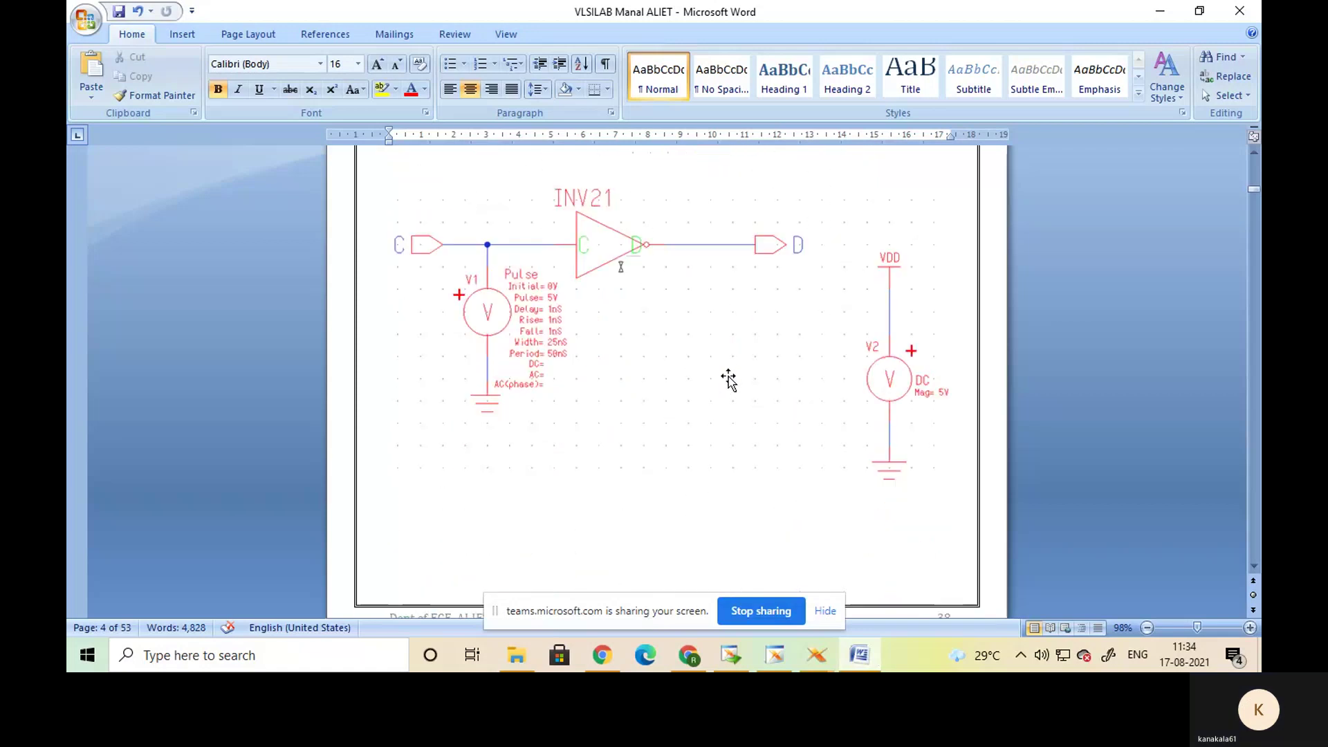
scroll(729, 379, up, 1)
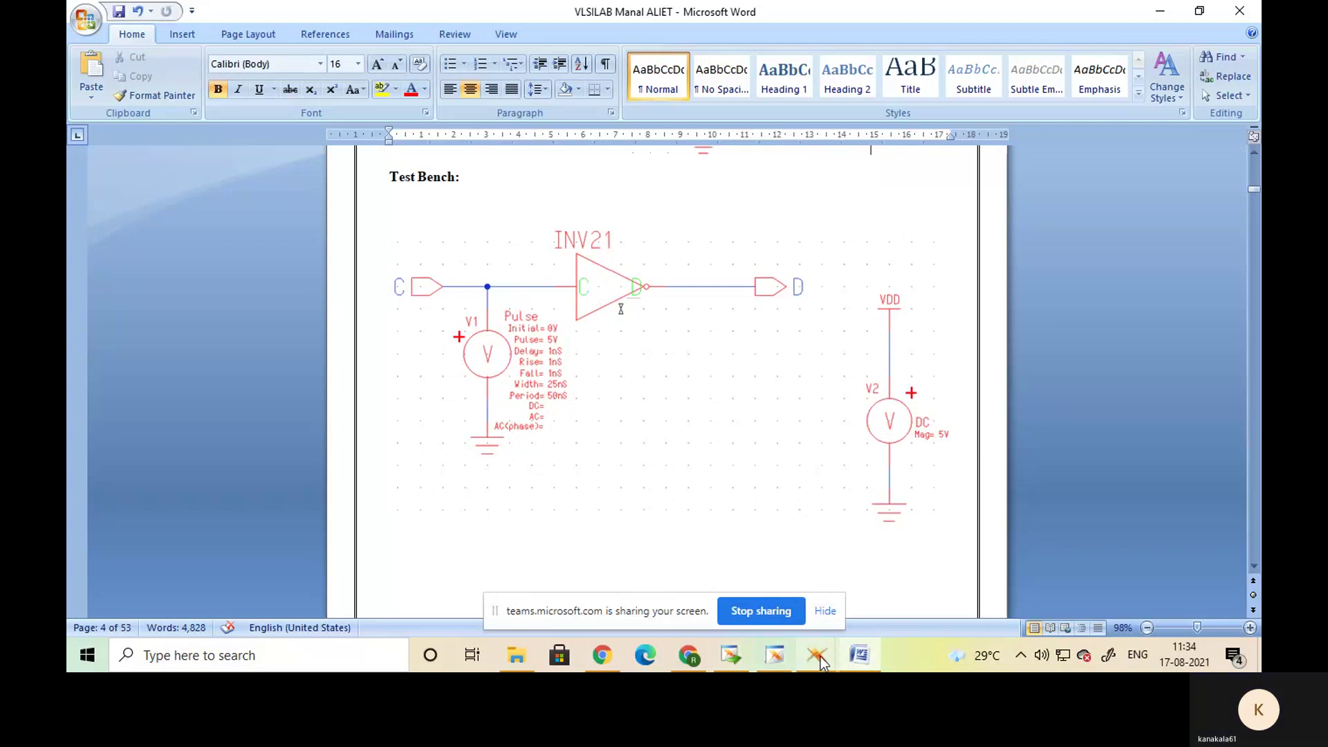
mouse_move(820, 661)
click(919, 554)
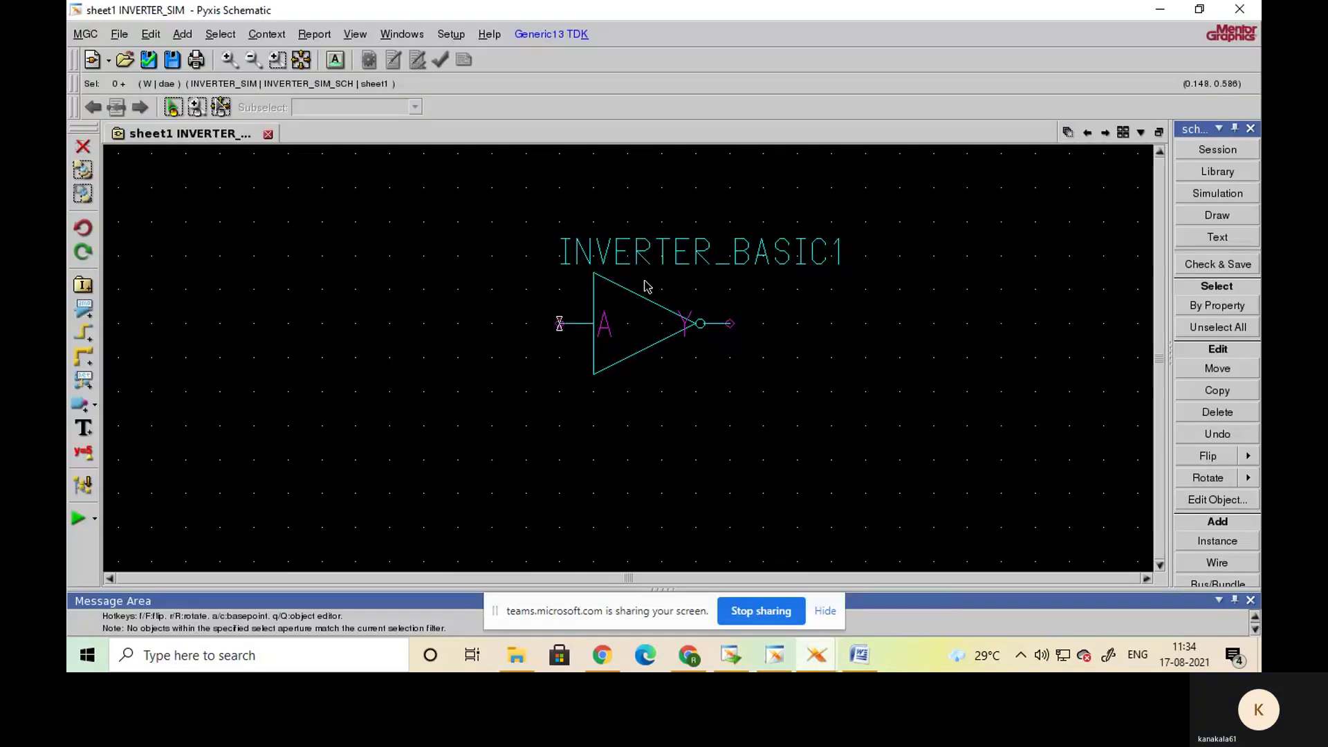
click(683, 440)
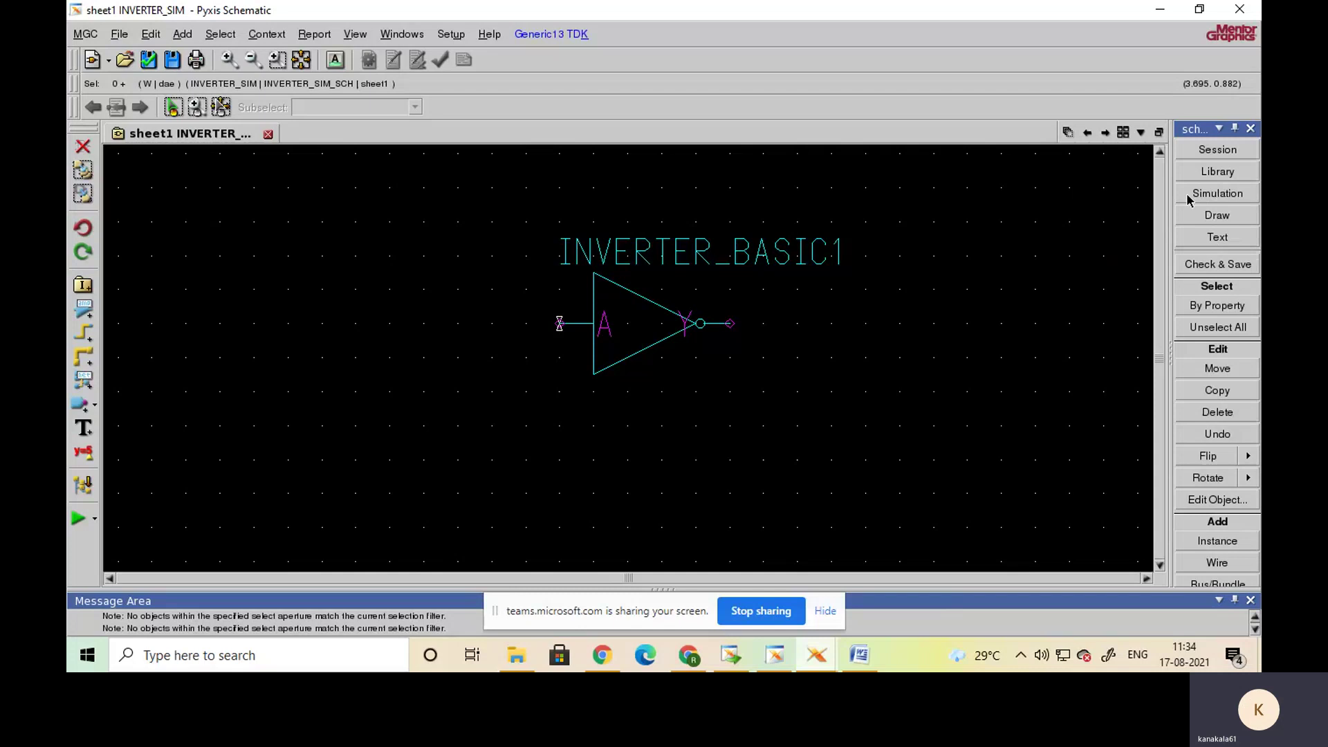
- Place an input port to the left of the inverter and an output port to its right from the generic library, and deselect
click(1229, 177)
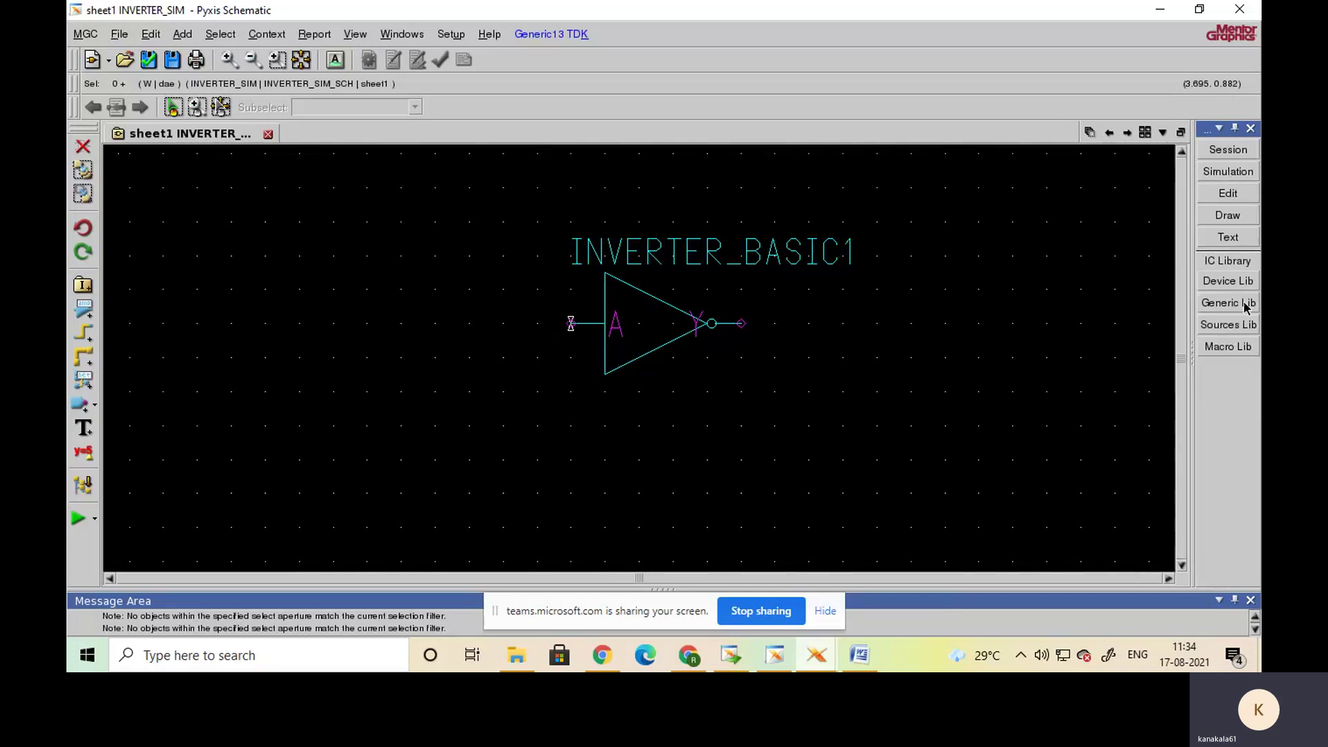
click(1228, 307)
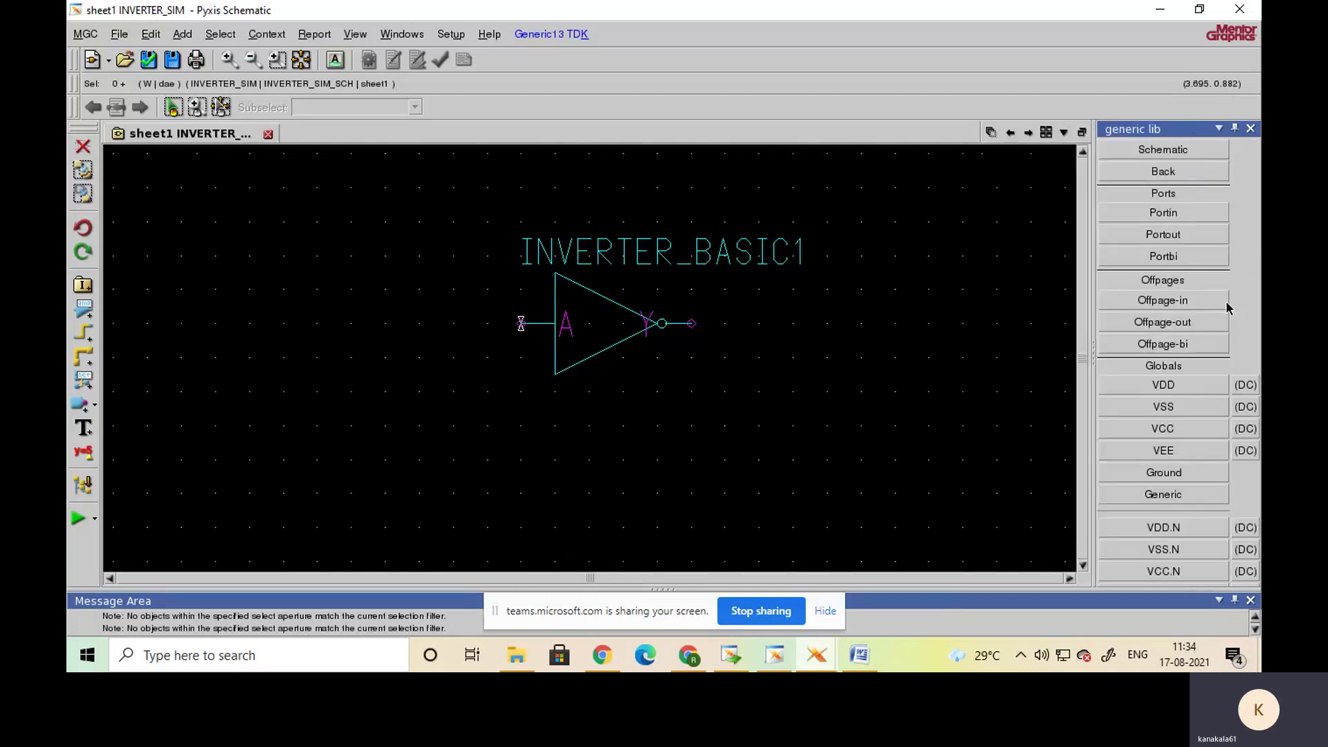
click(1171, 215)
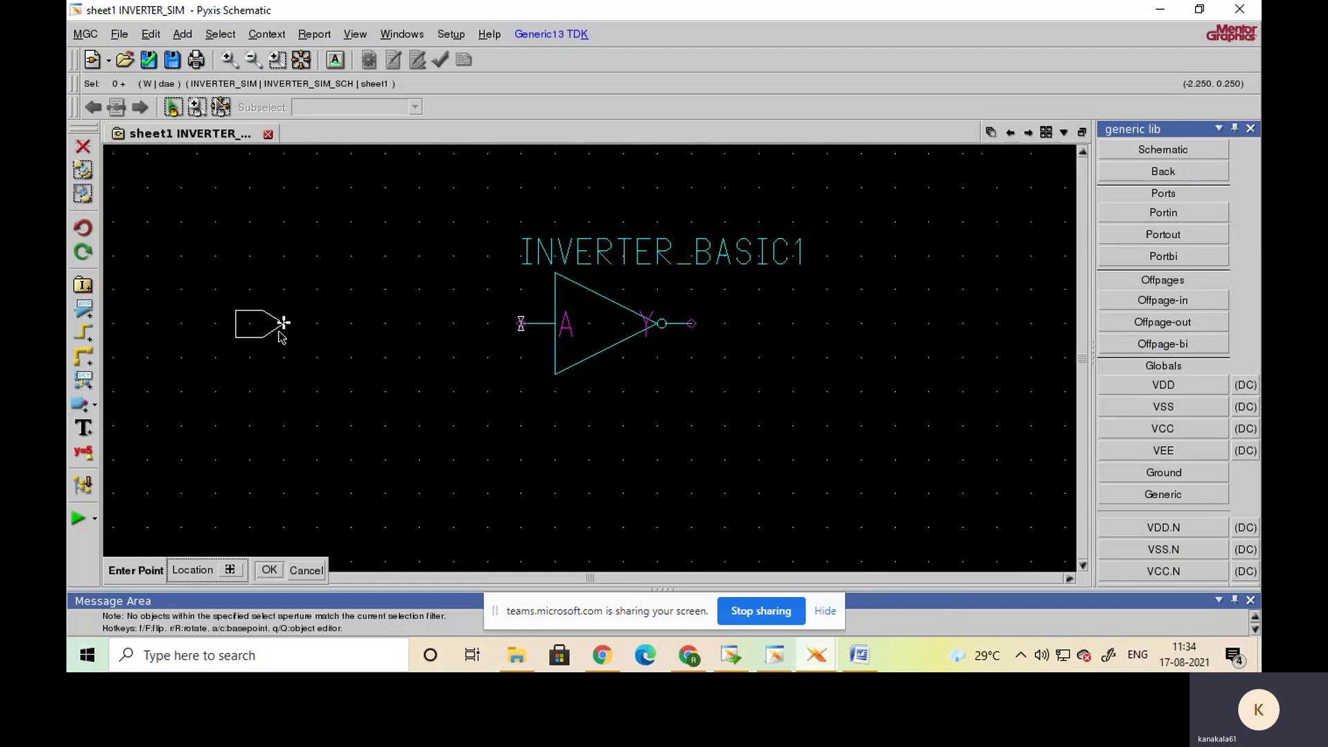
click(284, 323)
click(1122, 235)
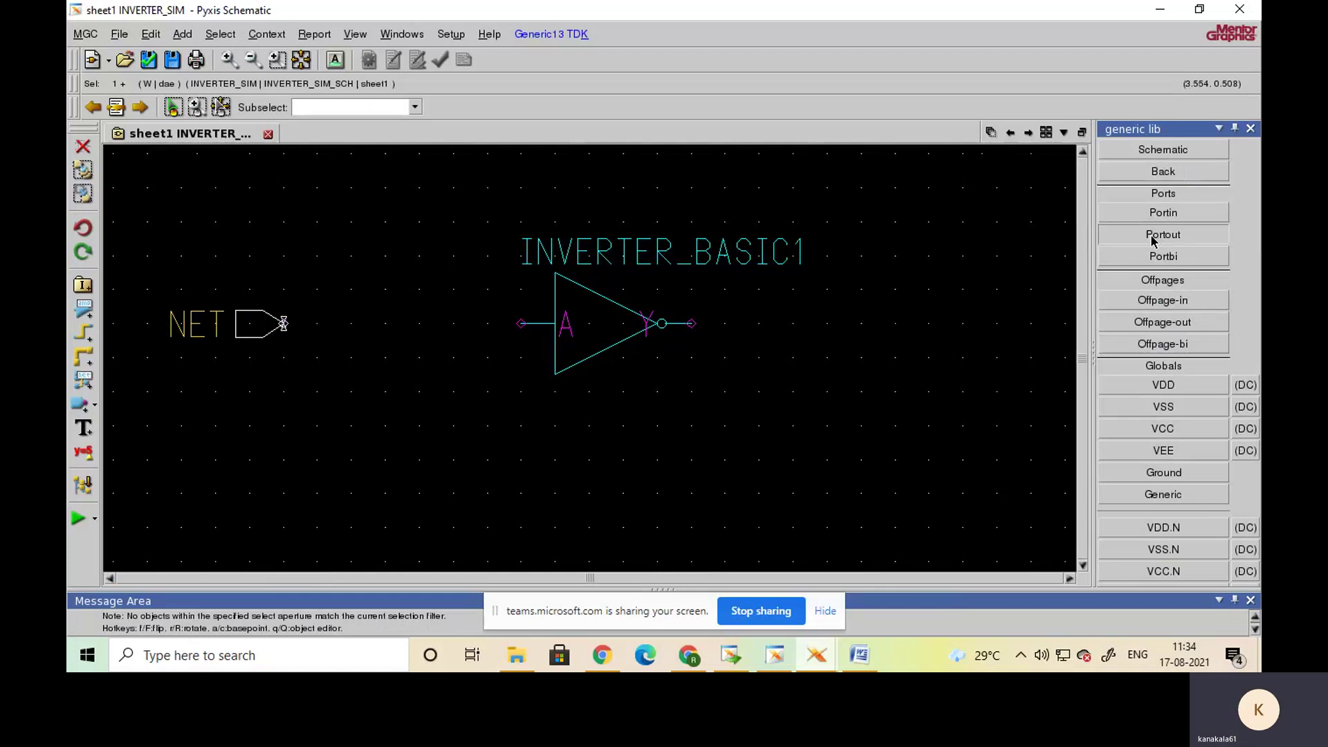
click(861, 323)
click(867, 429)
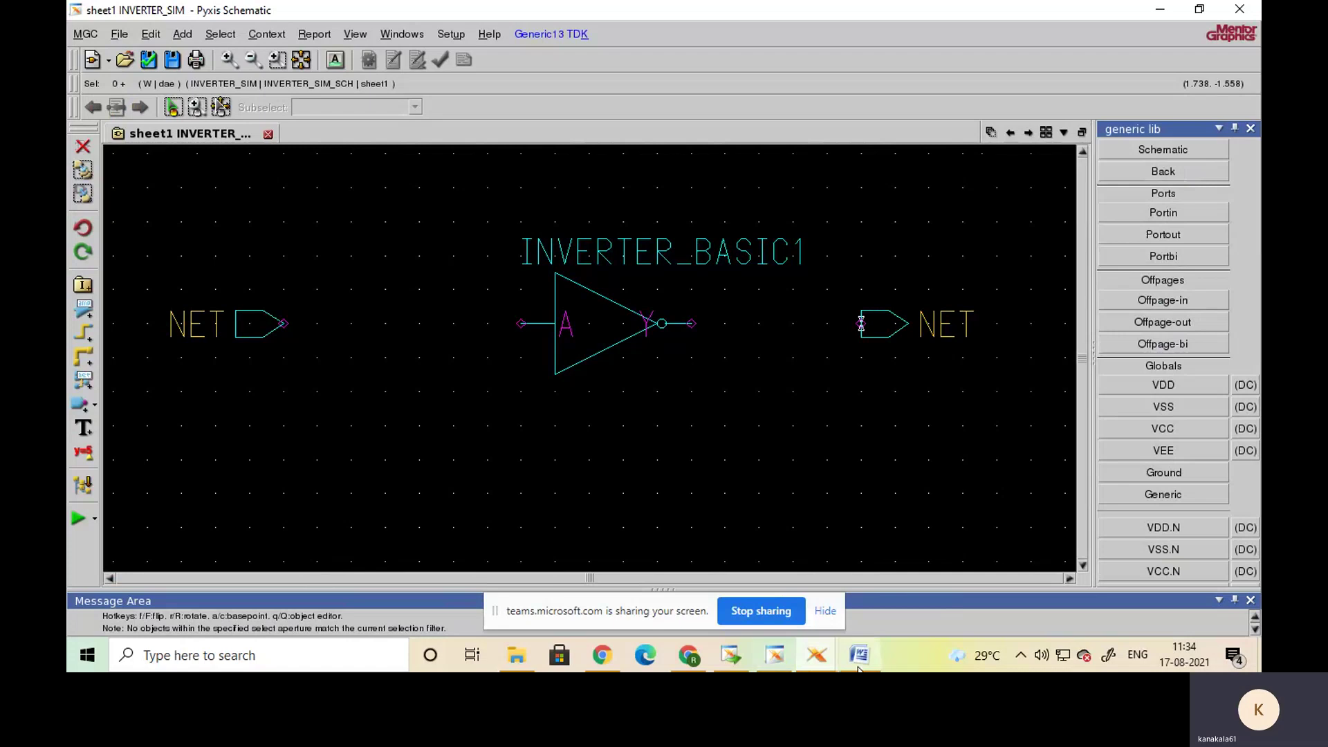
- Check the test bench diagram in the Word lab manual, return to Pyxis, and place a DC VDD symbol right of the output port
mouse_move(858, 668)
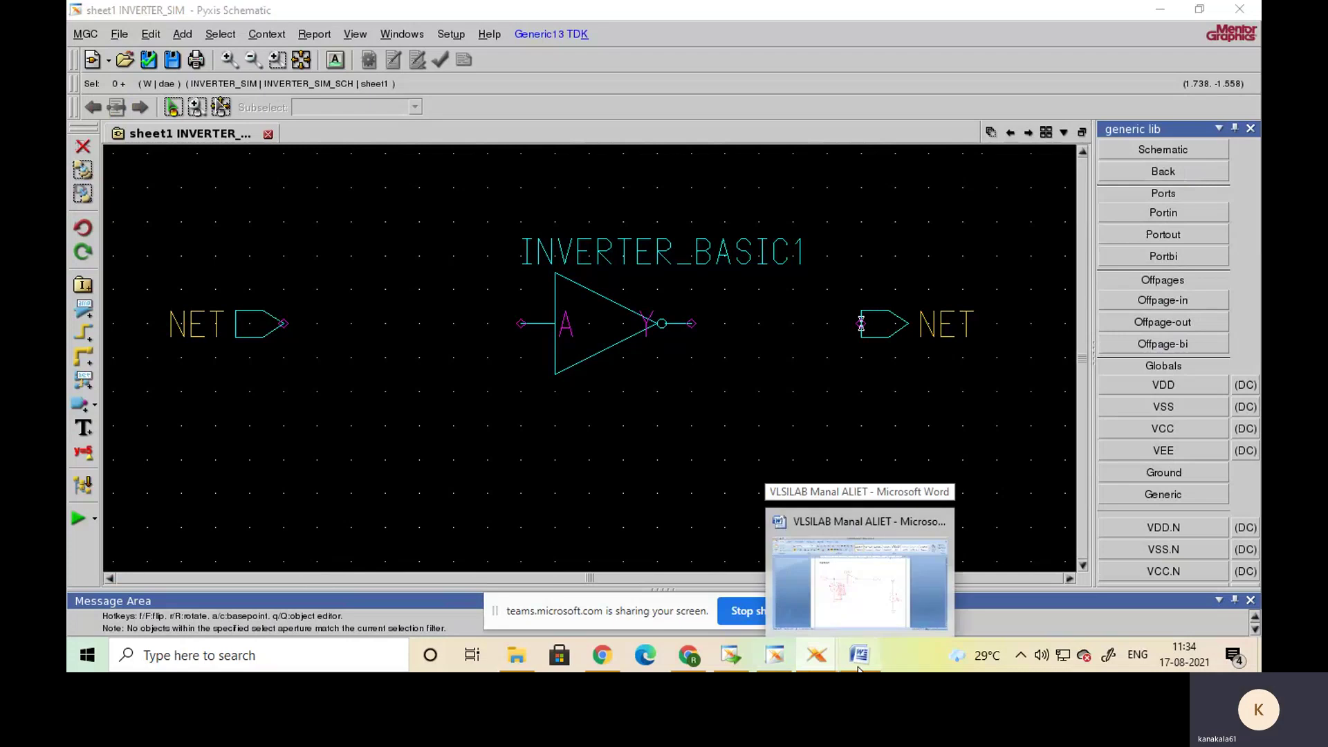
click(879, 529)
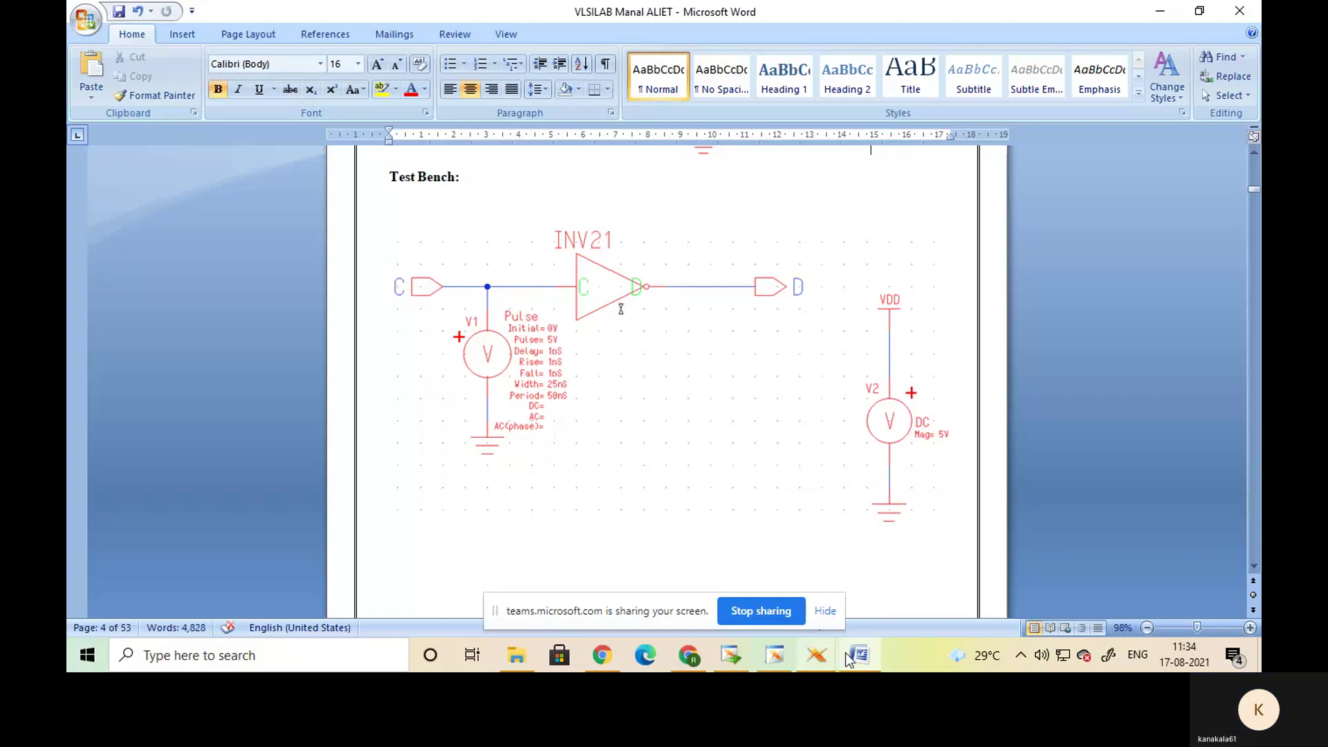
click(816, 655)
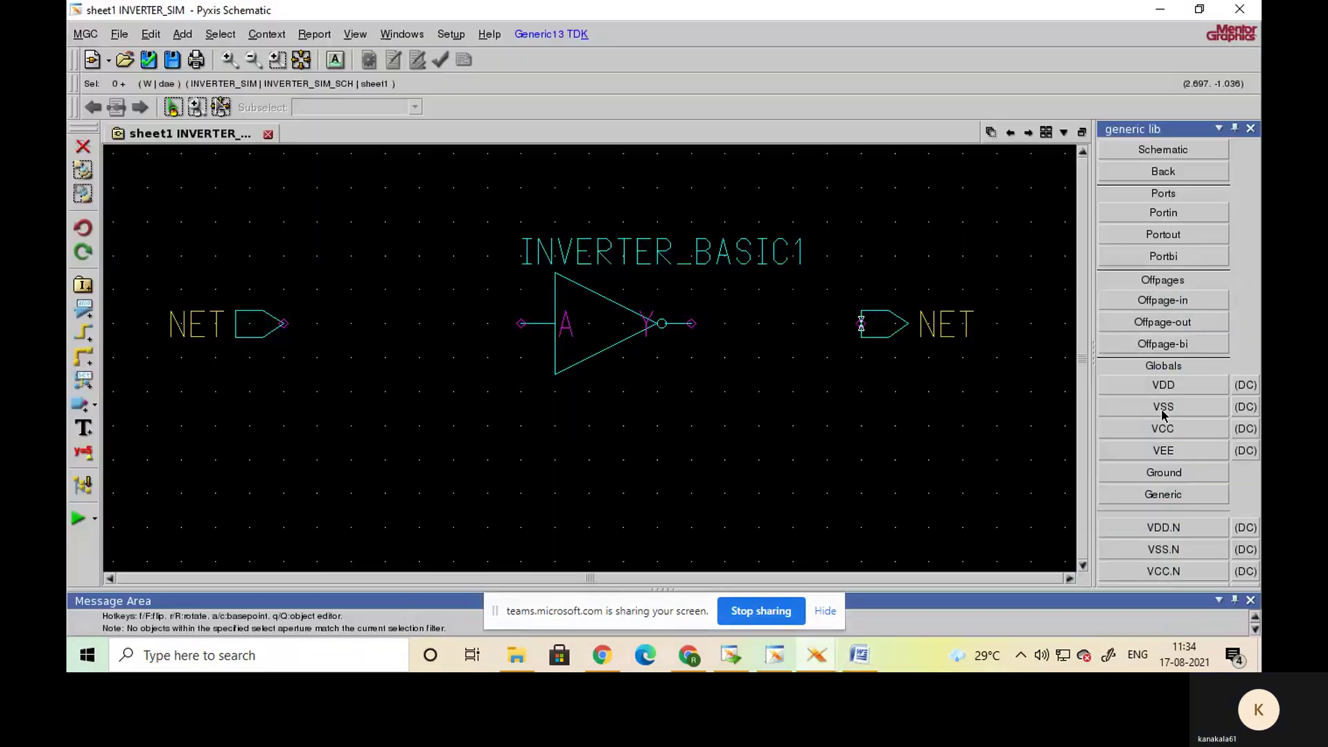
click(1244, 386)
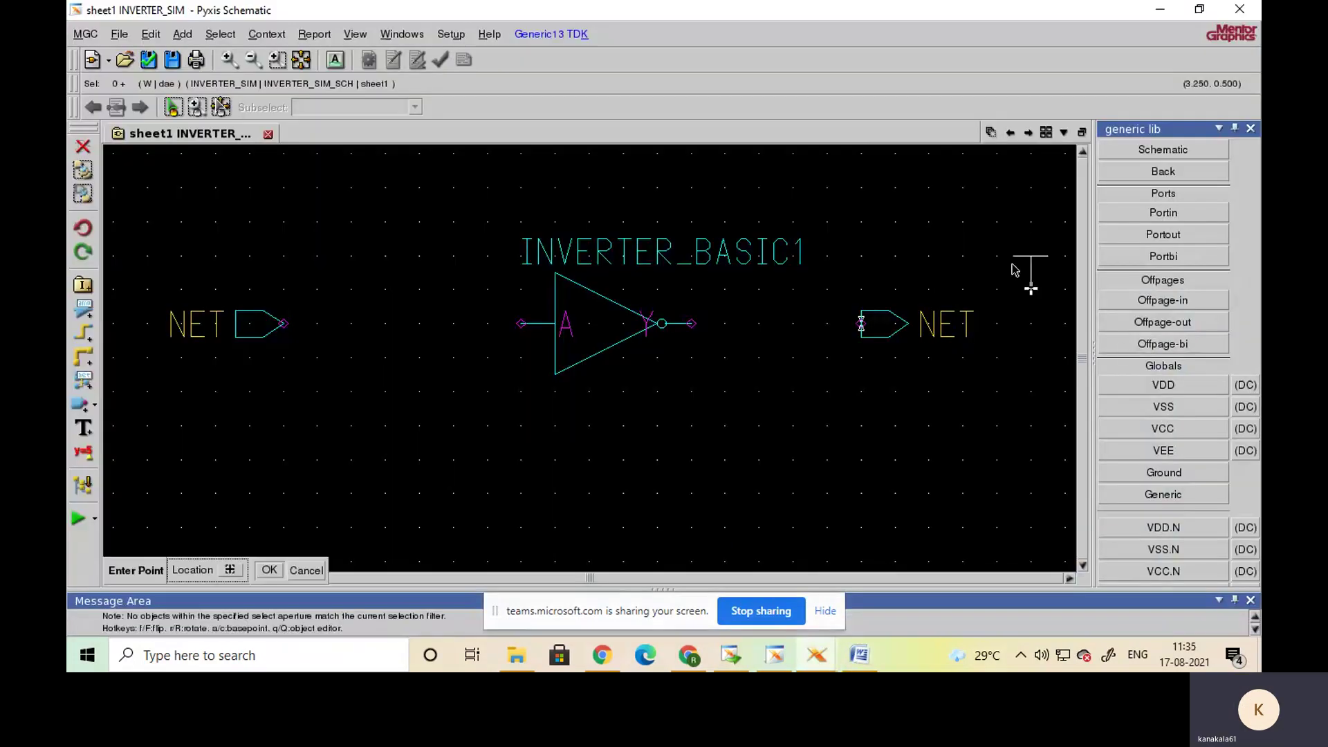
click(1043, 248)
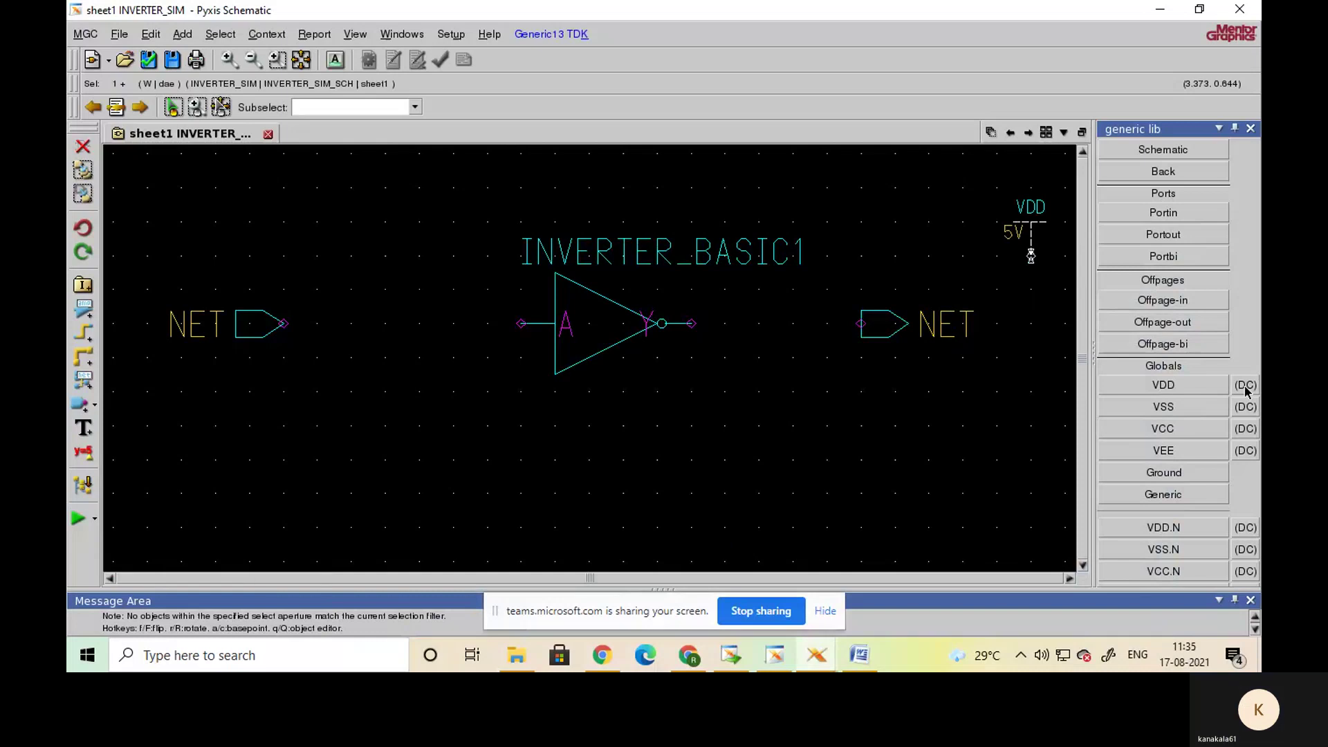
- Place one ground below the VDD symbol and a second ground below the gap between the input port and the inverter
click(1168, 480)
click(1037, 511)
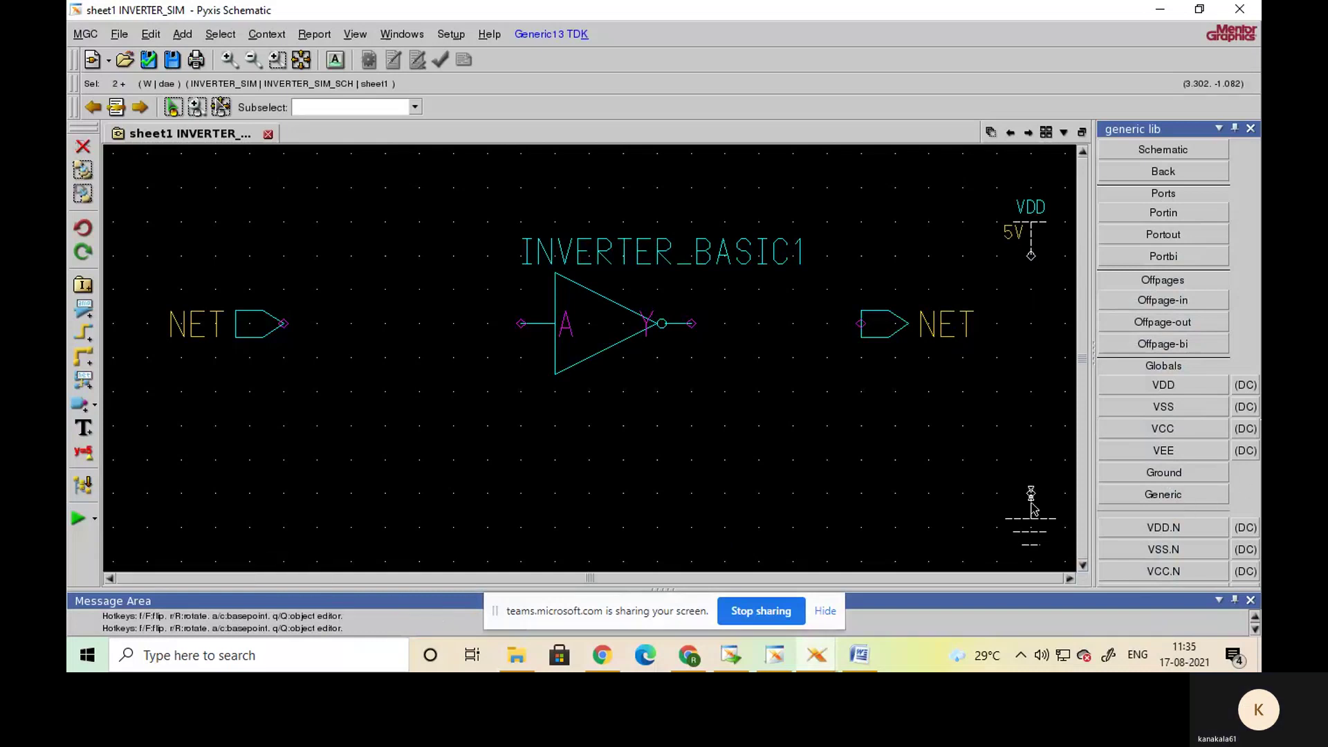
click(1173, 478)
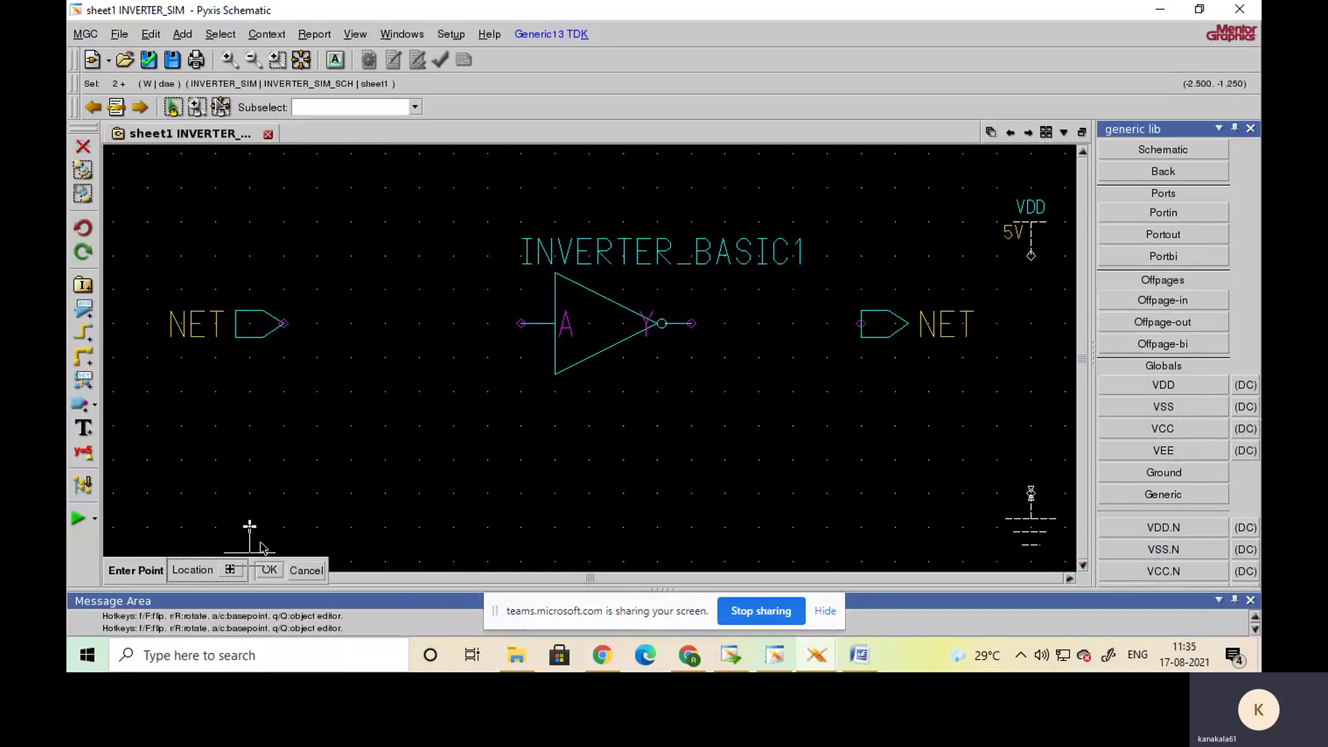
click(390, 521)
click(625, 492)
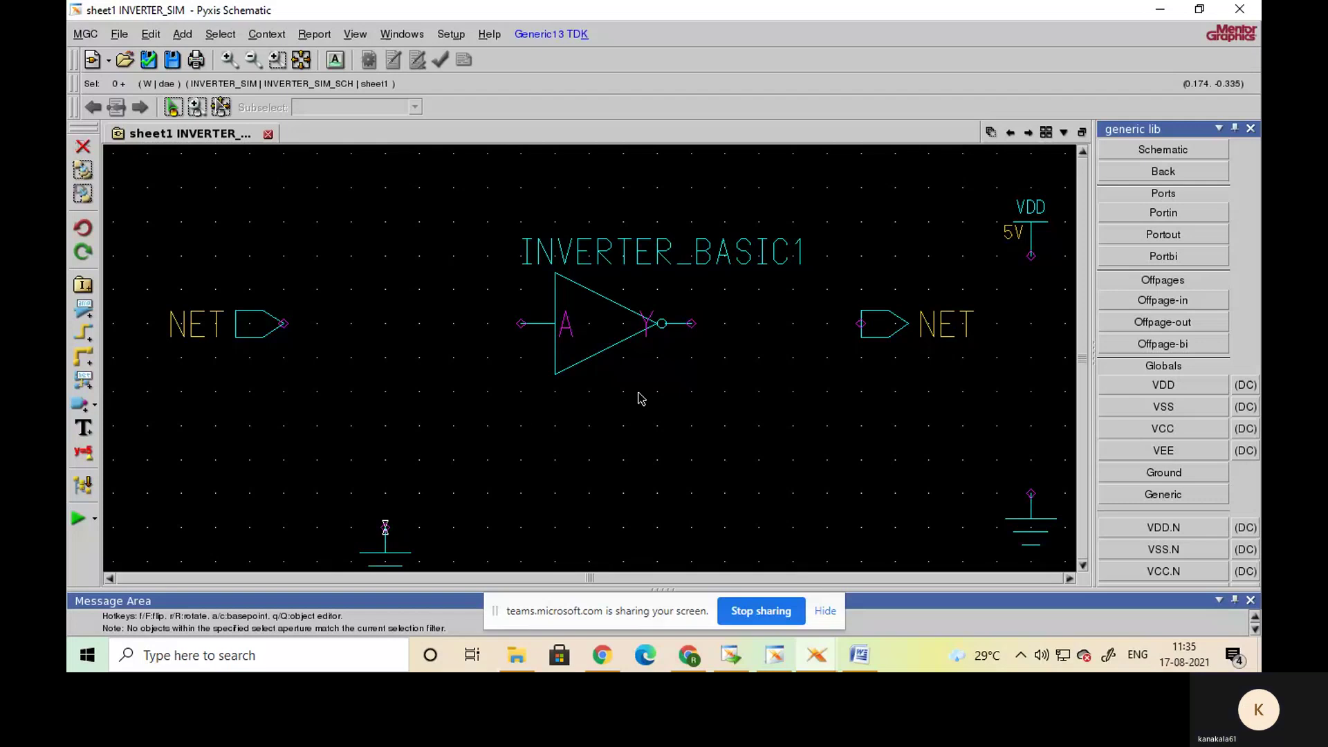
- Move the output port toward the inverter, shift the inverter toward the input port, and deselect
drag(886, 328, 818, 334)
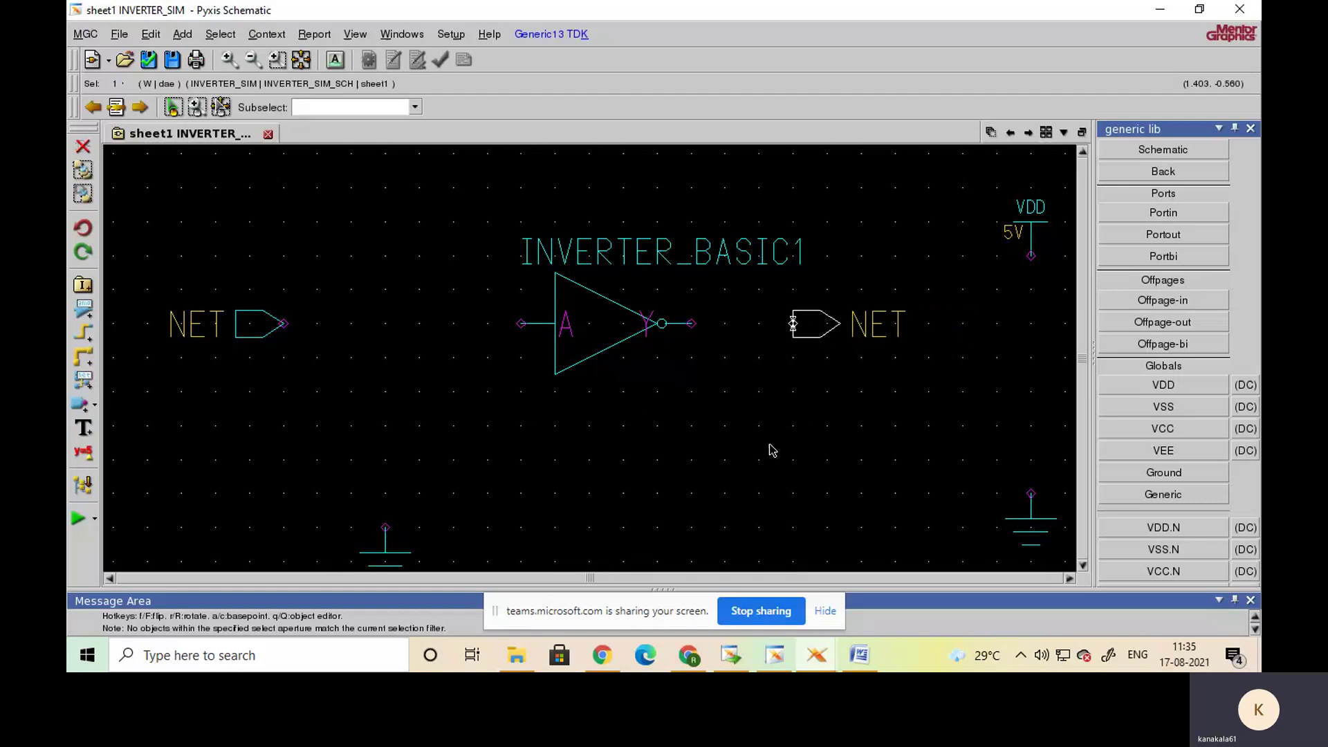
drag(612, 339, 555, 326)
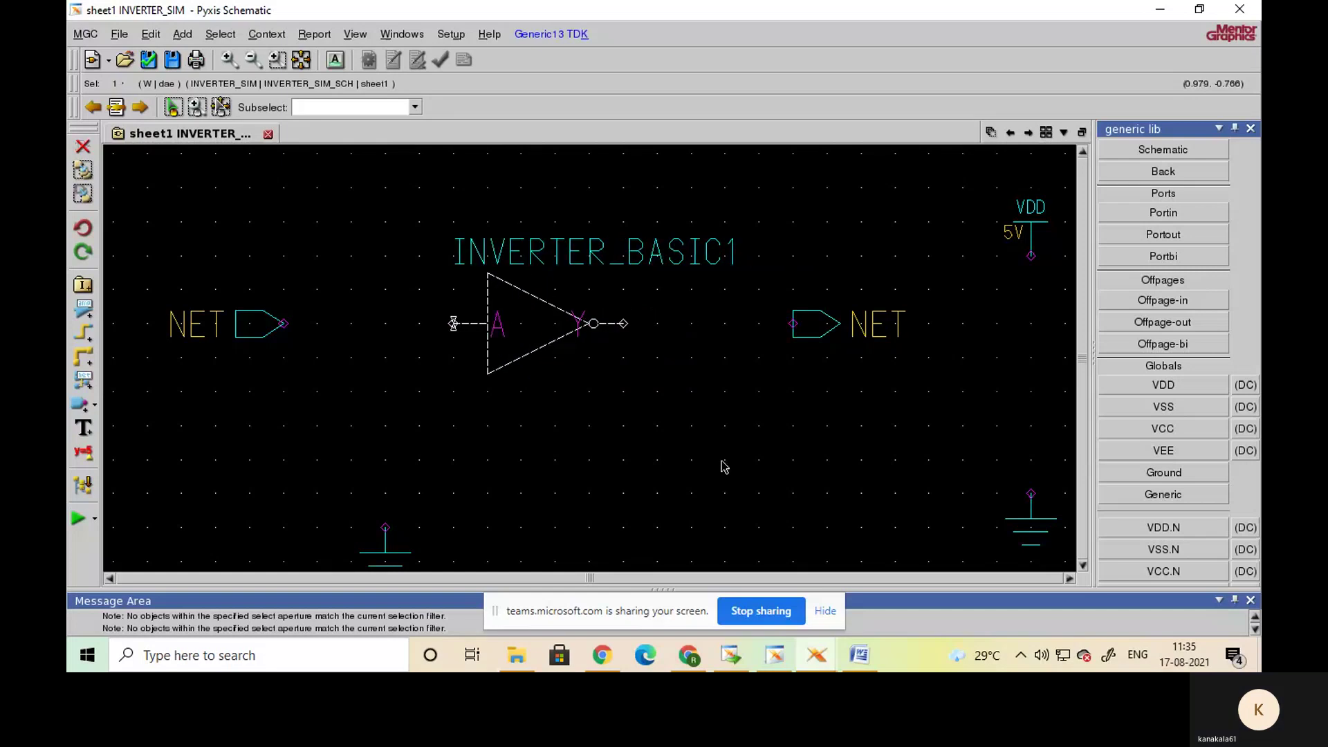
click(722, 462)
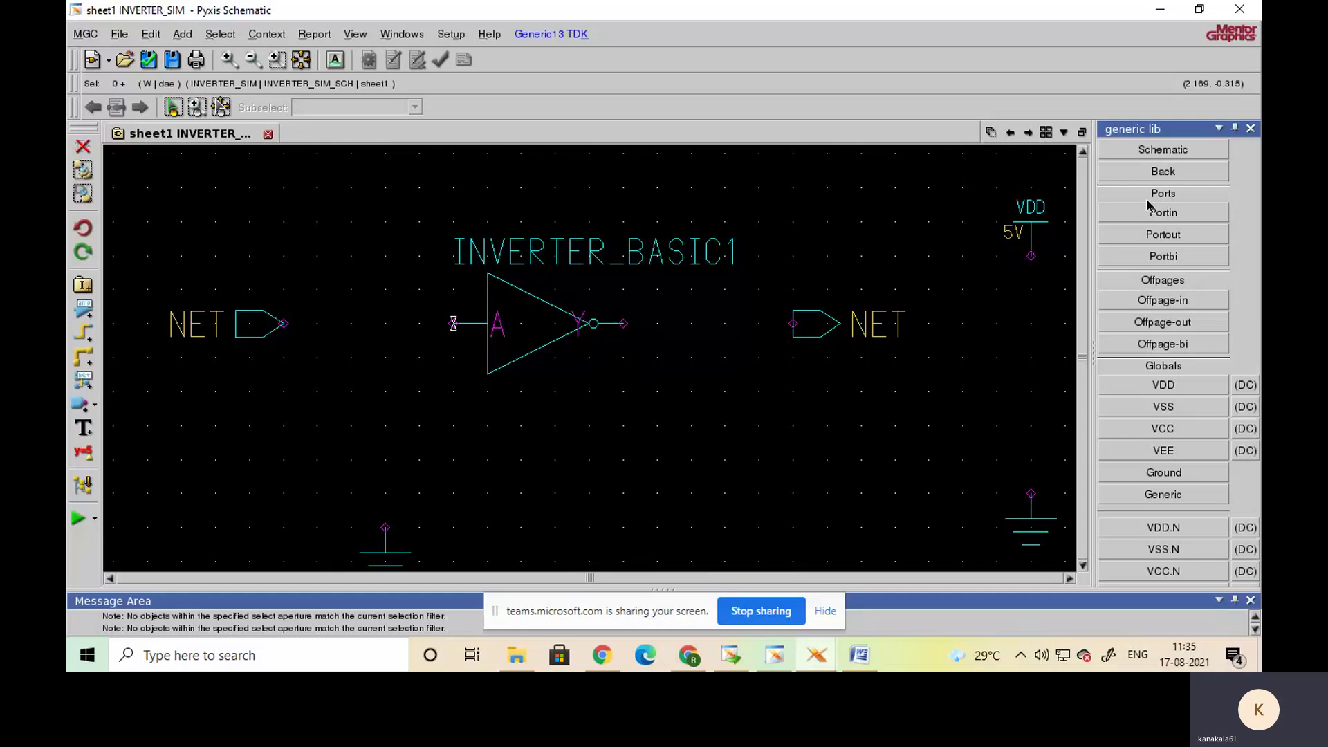
- Place a PATTERN voltage source from the sources library directly above the ground near the input port
click(1182, 180)
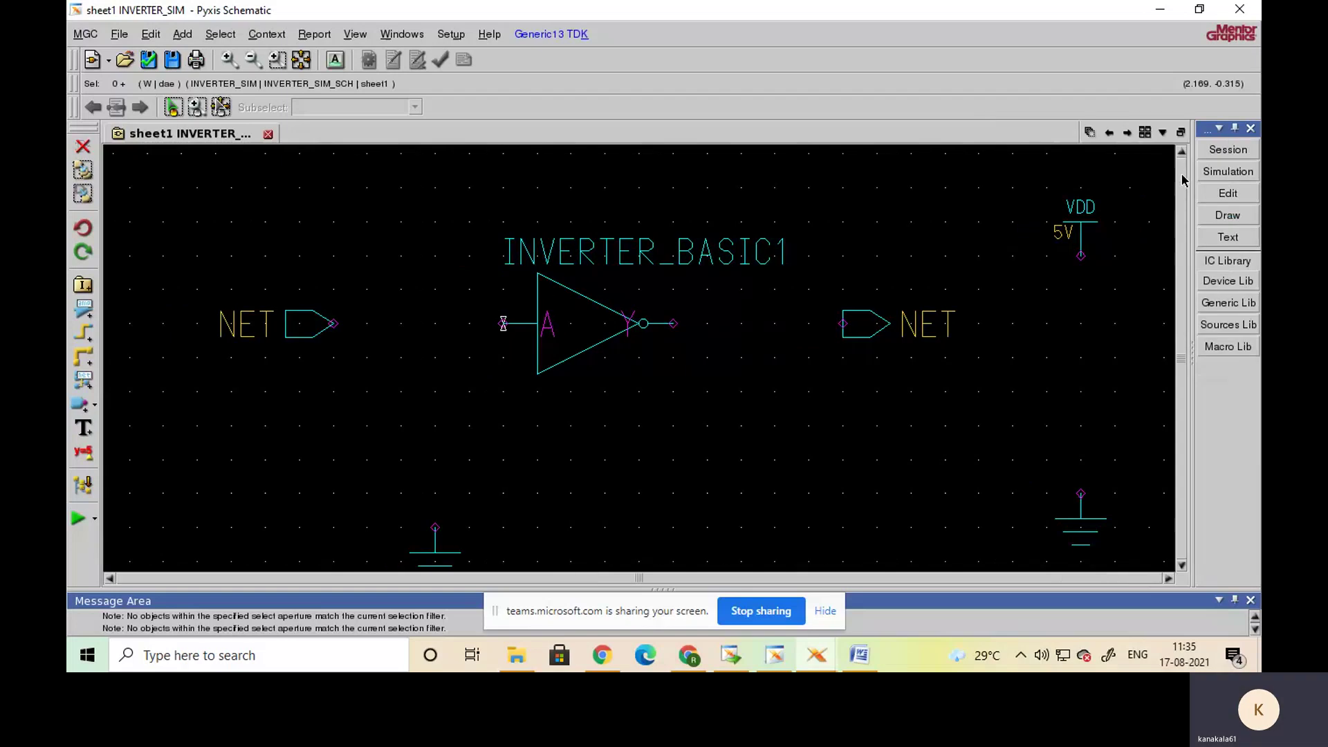
click(1229, 325)
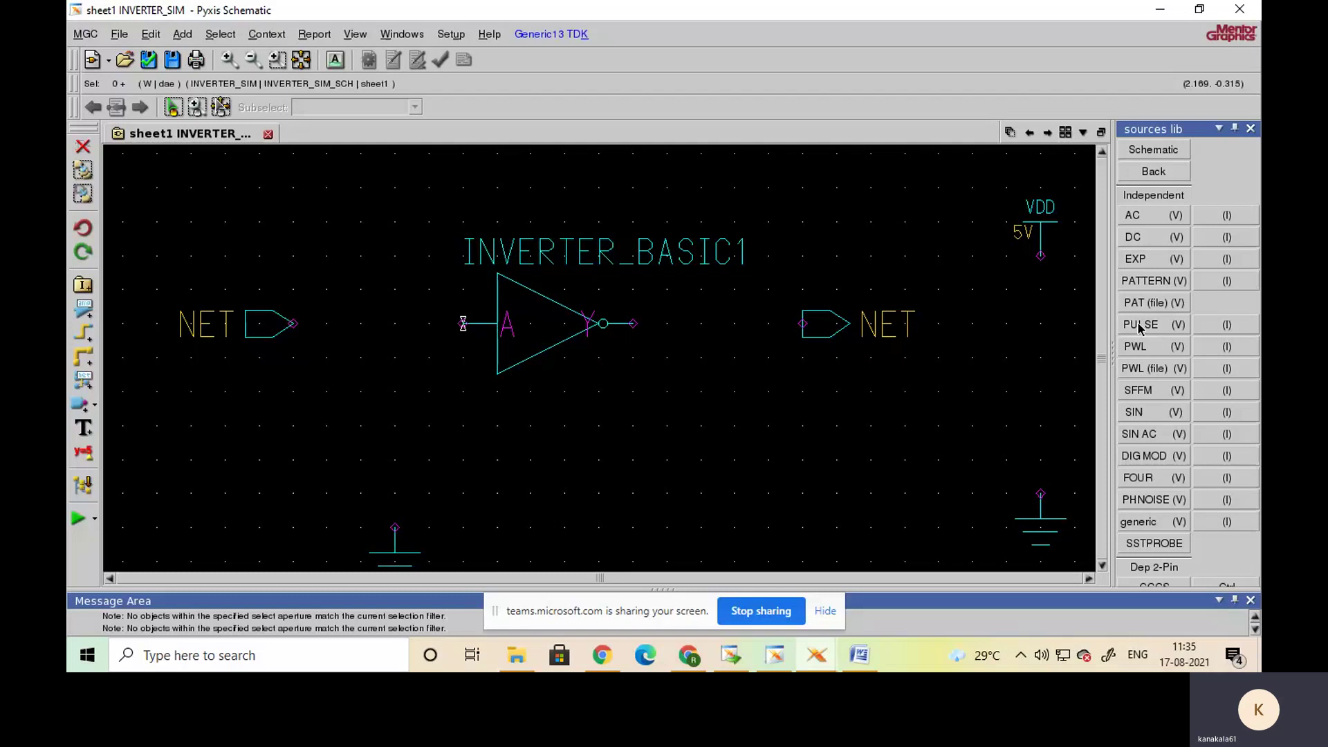
click(1148, 283)
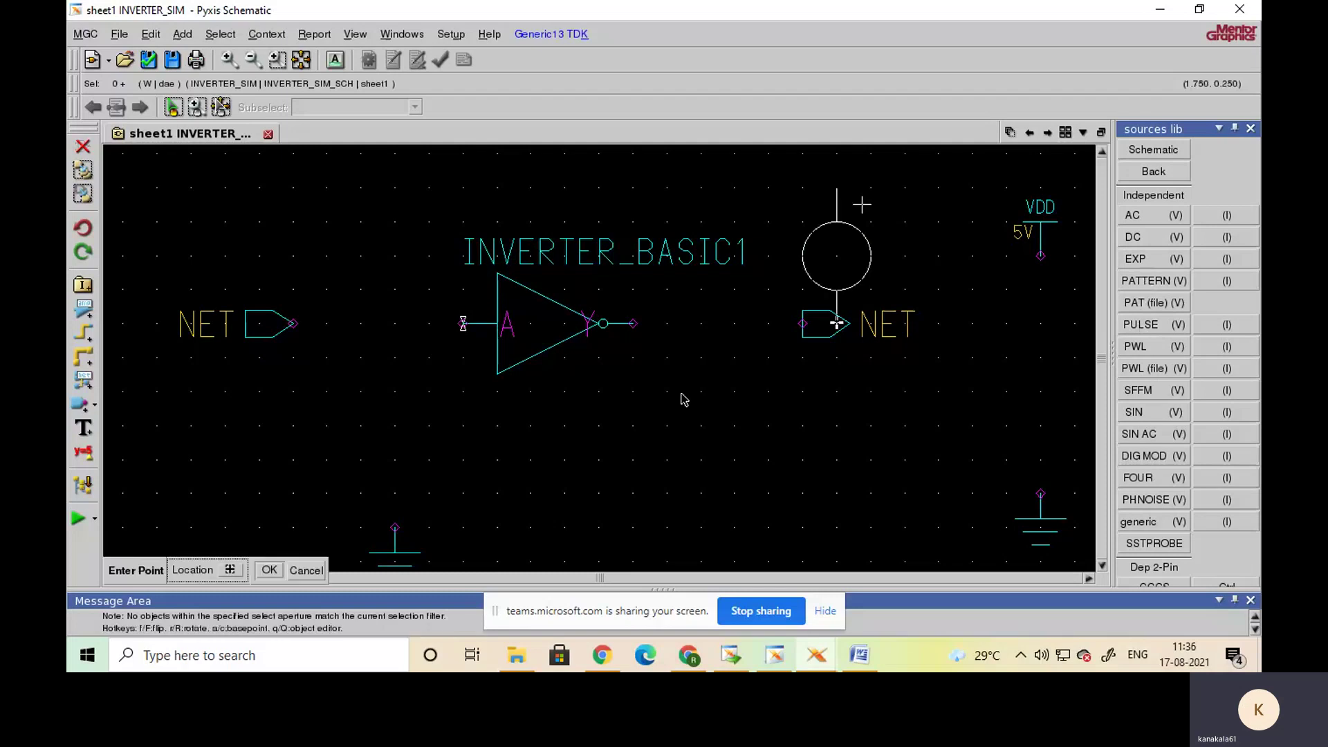
click(388, 484)
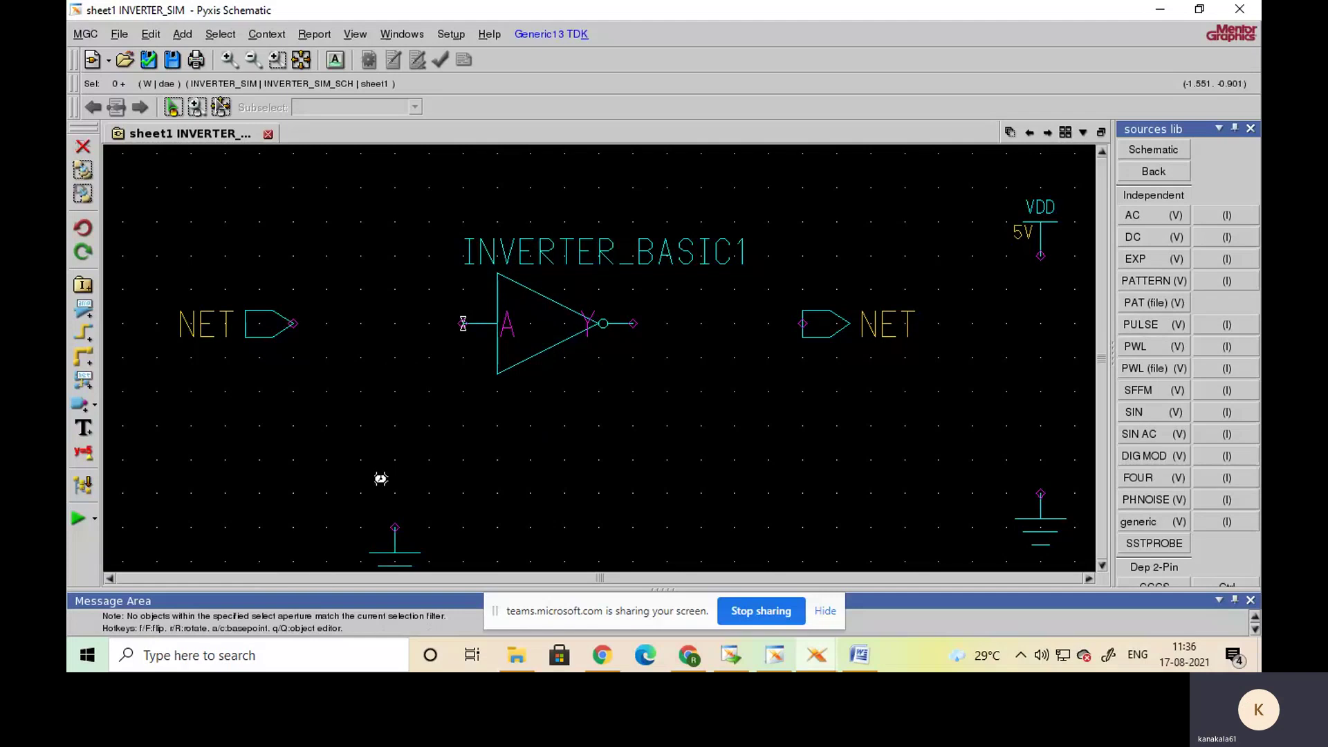
- Move the INVERTER_BASIC instance toward the output port, clear of the pattern source's parameter text, and deselect it
drag(534, 324, 632, 332)
click(720, 431)
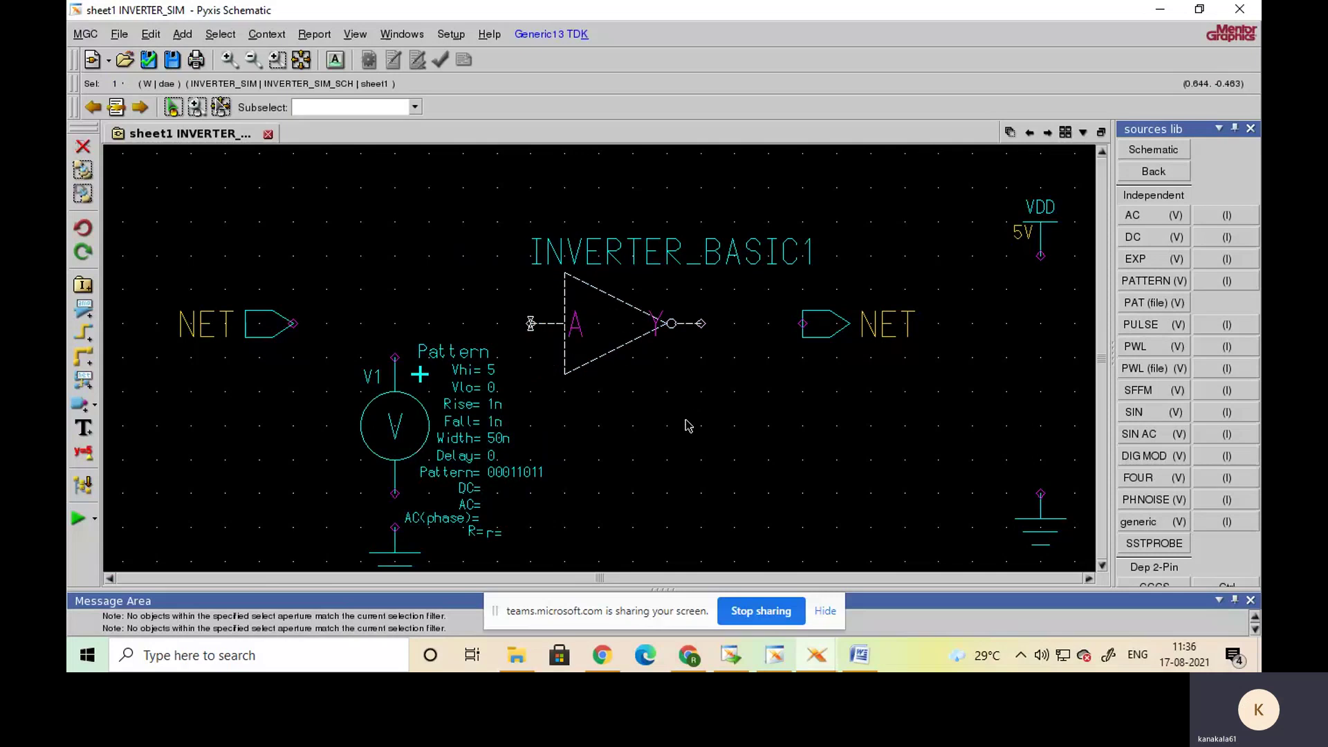
click(690, 425)
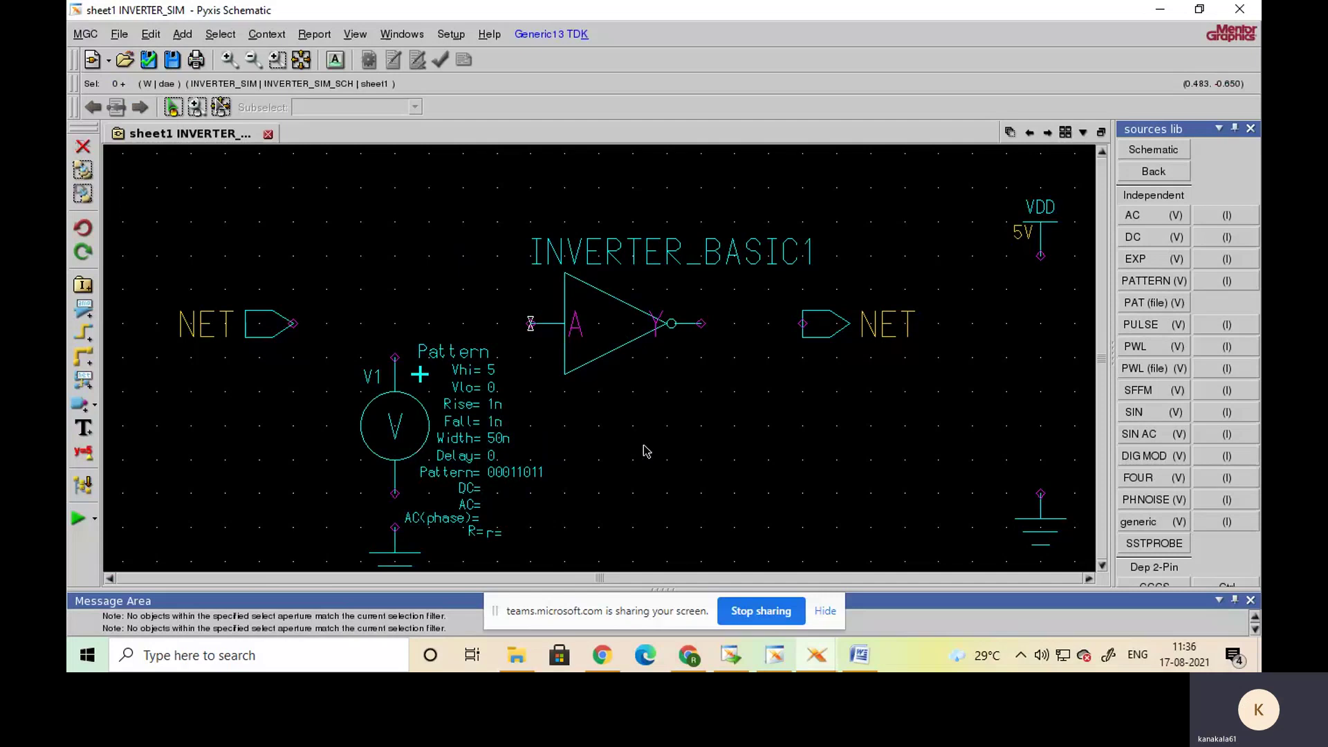
- Wire the input port to pin A of the inverter
click(294, 324)
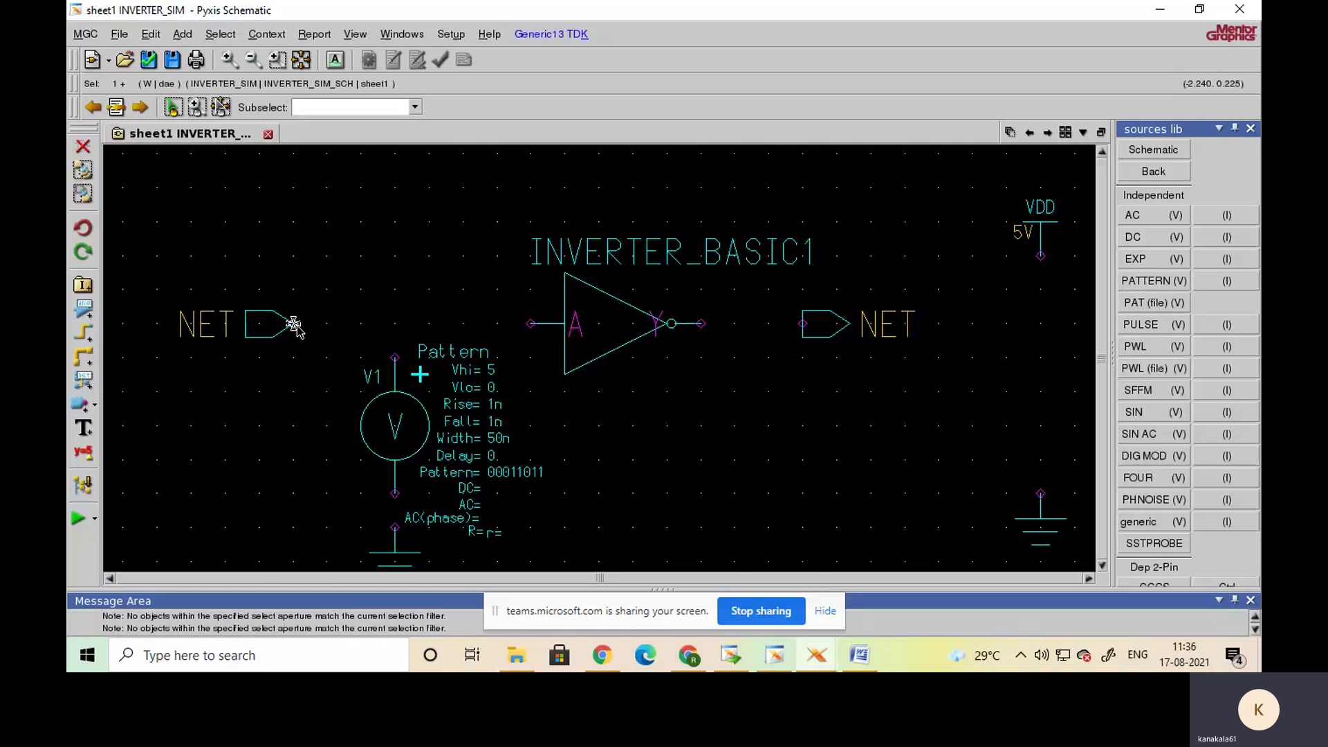
click(293, 324)
drag(294, 324, 525, 341)
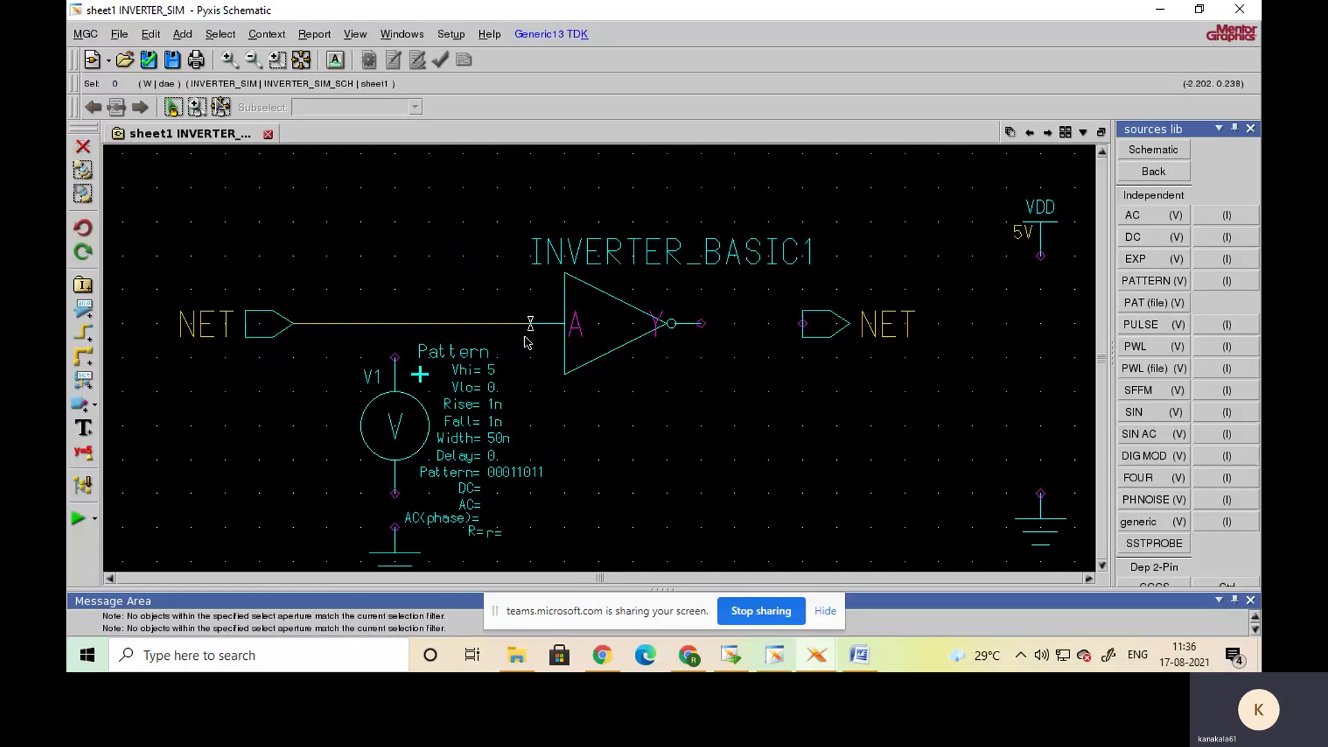
- Wire pattern source V1 between the input net and its ground, and wire inverter pin Y to the output port
click(396, 360)
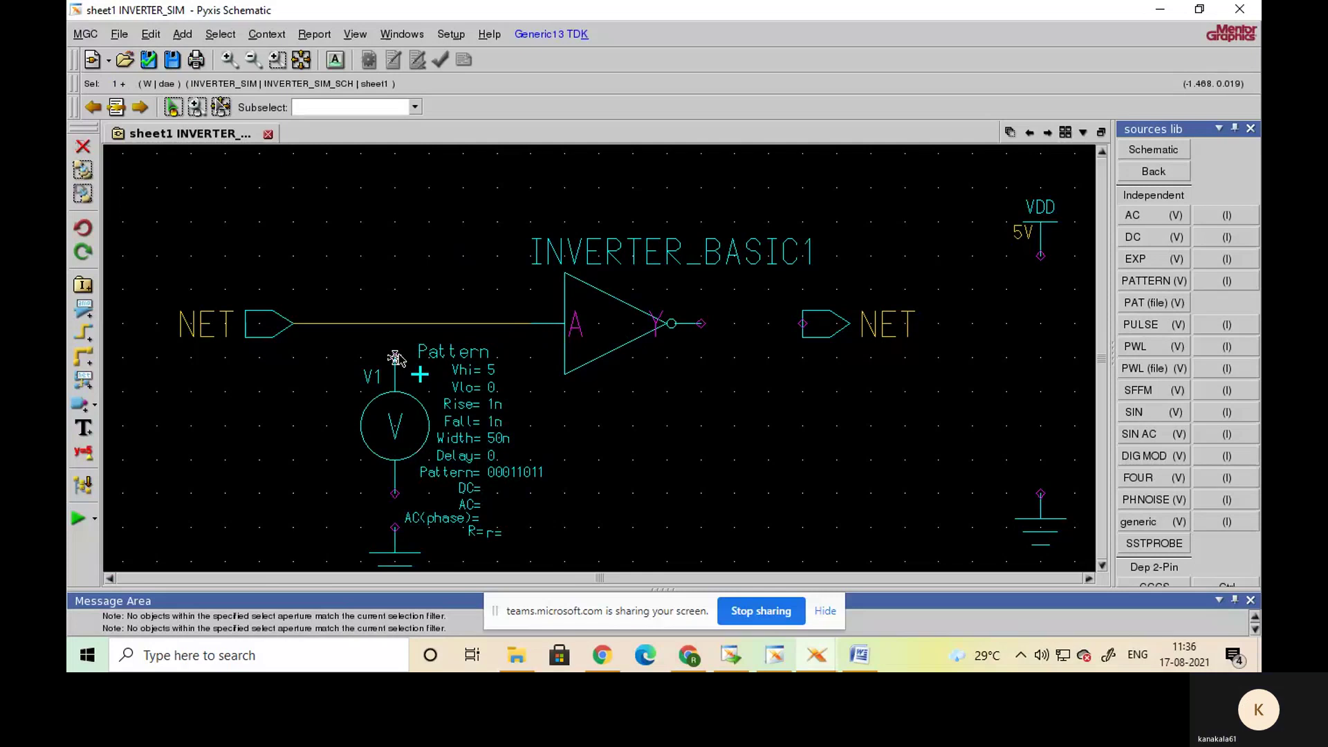
drag(396, 357, 401, 338)
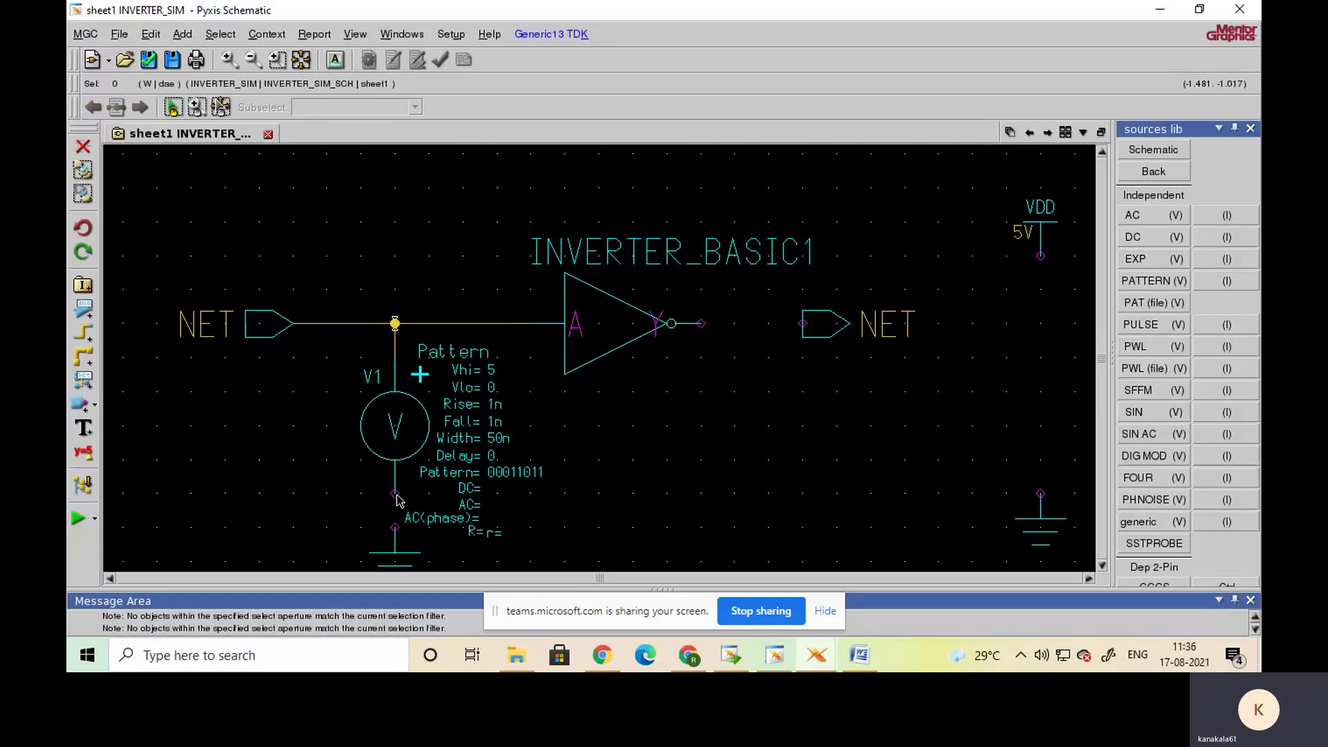
drag(399, 501, 395, 531)
drag(705, 330, 800, 327)
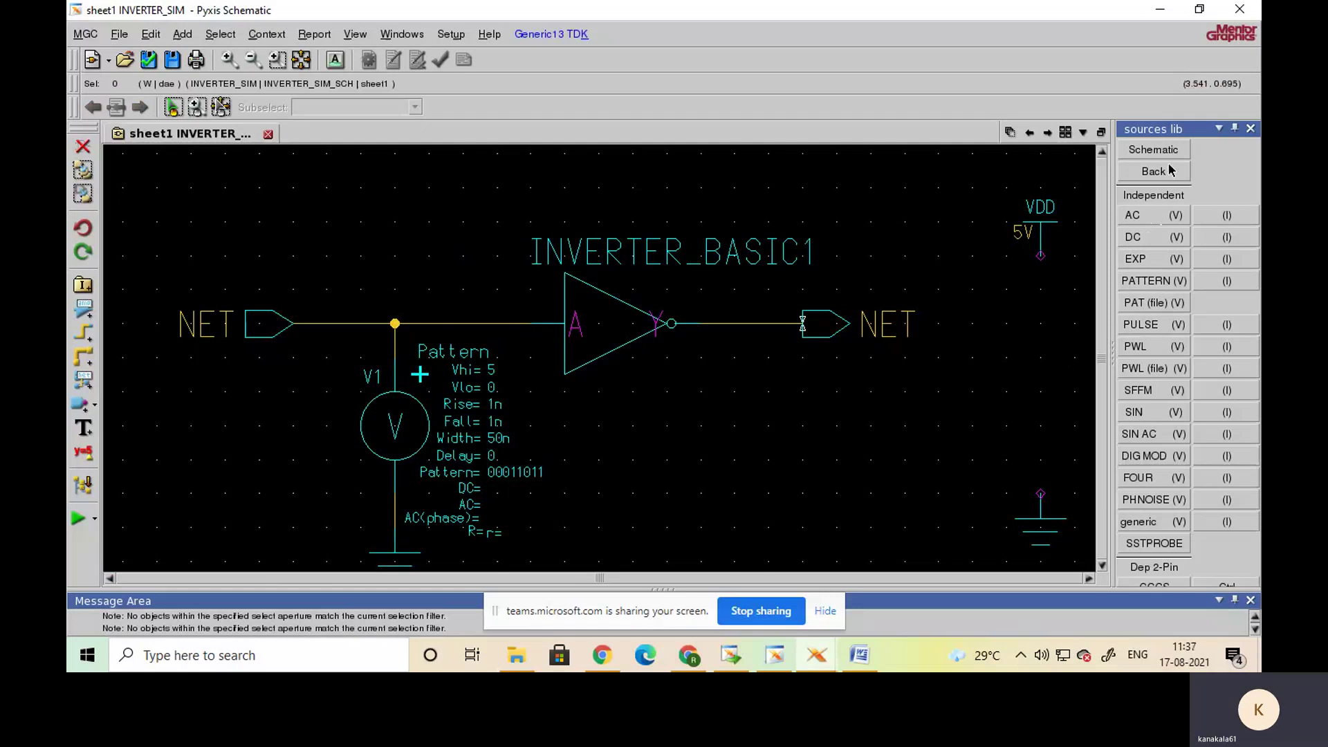
- Place a DC voltage source between the VDD symbol and its ground, and wire it to both
click(1158, 236)
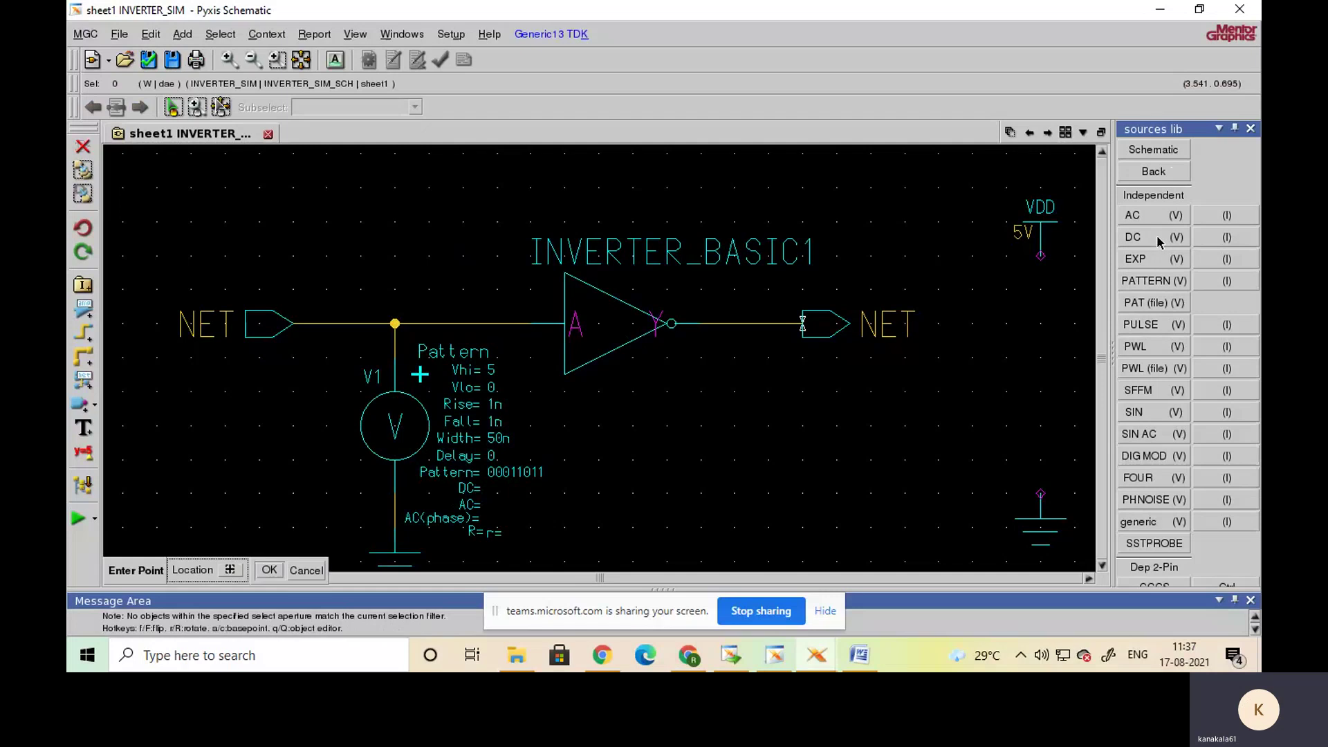
click(1036, 417)
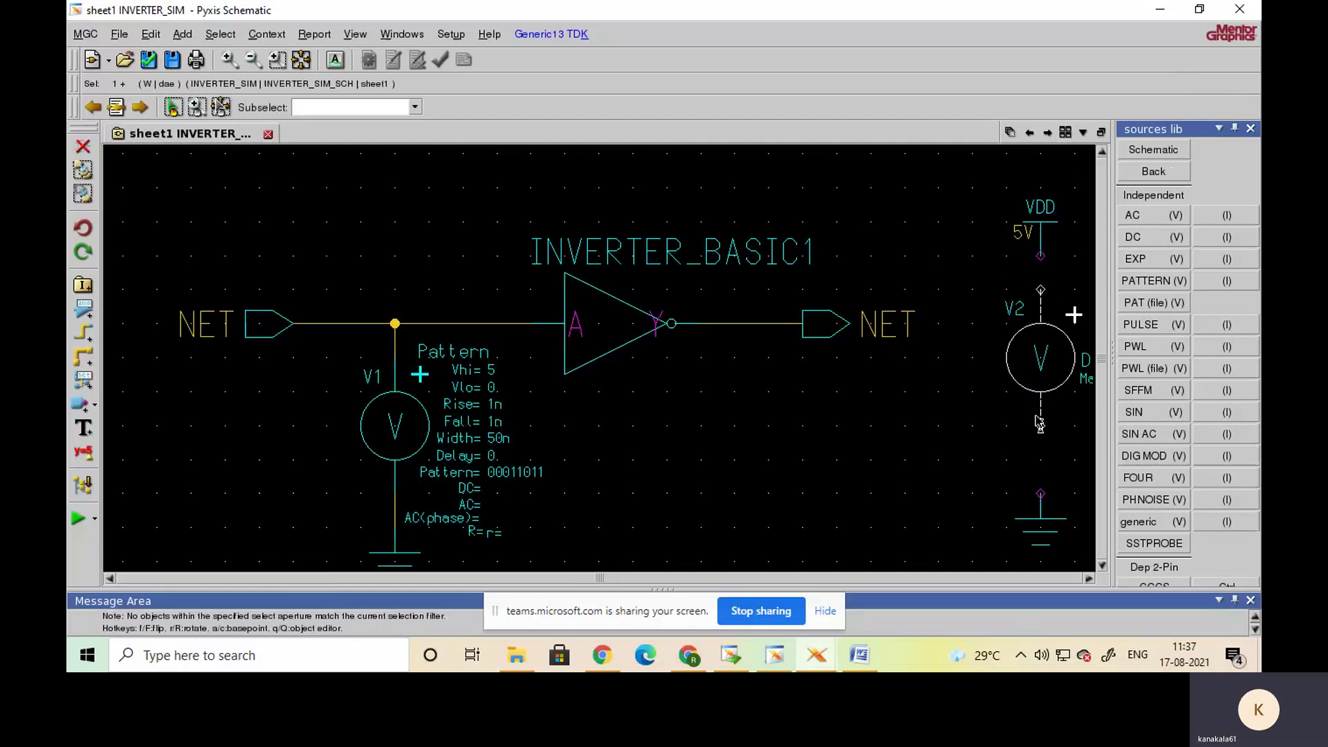
click(1040, 287)
drag(1041, 287, 1042, 258)
drag(1041, 428, 1040, 493)
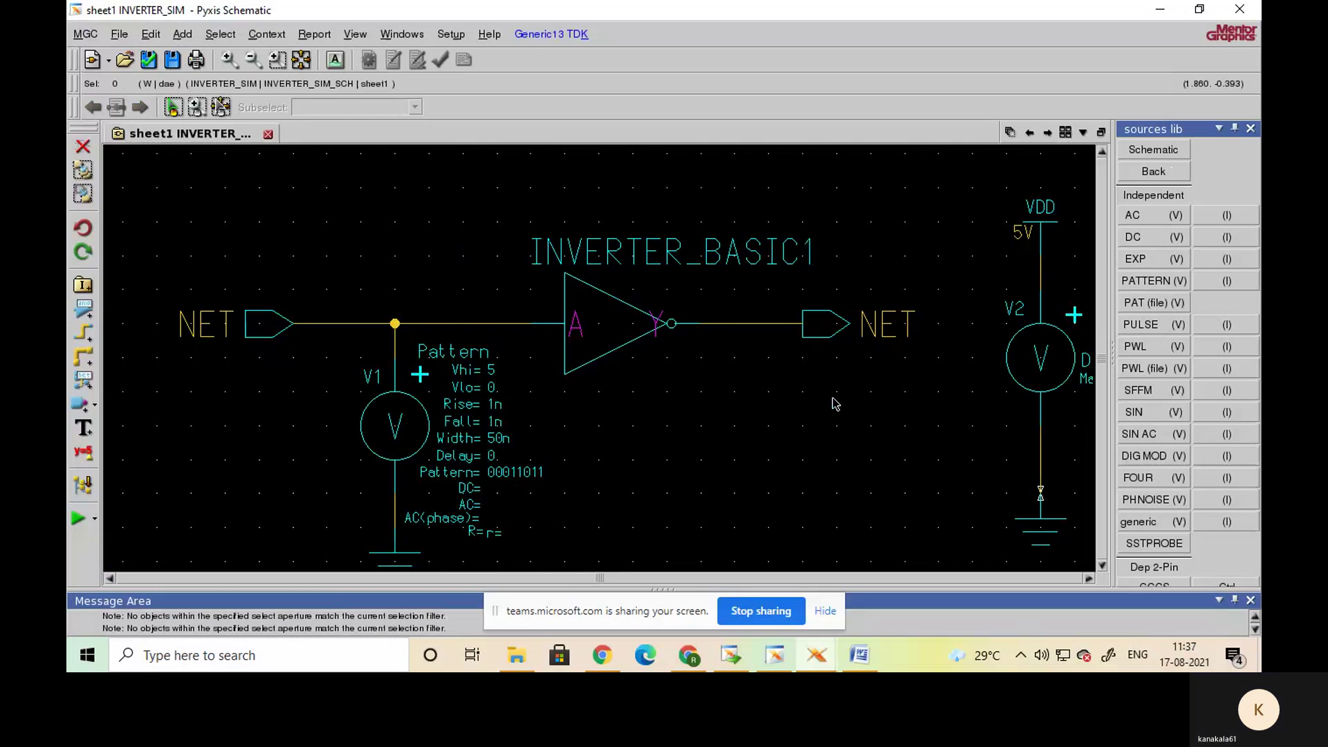
- Consult the Test Bench figure in the Word document, and set the DC value of source V2 to 5V in Pyxis
click(861, 657)
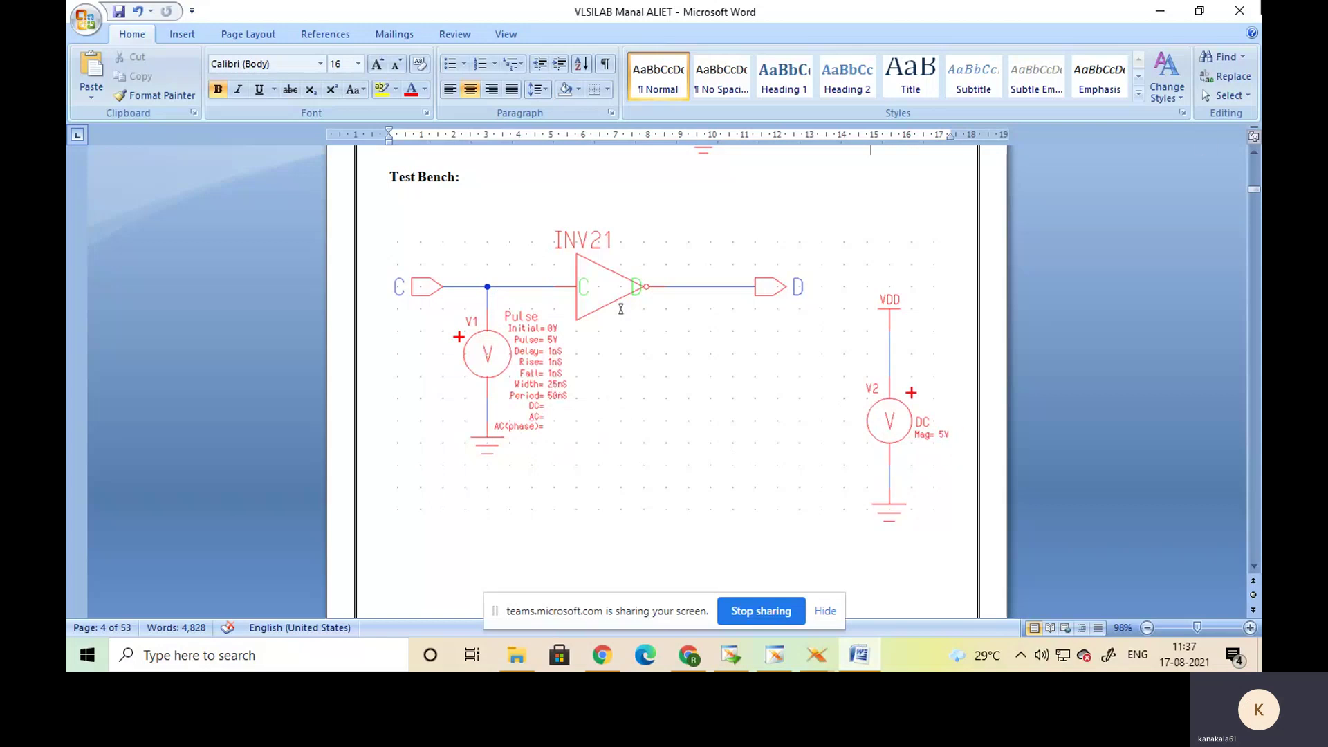
click(1166, 12)
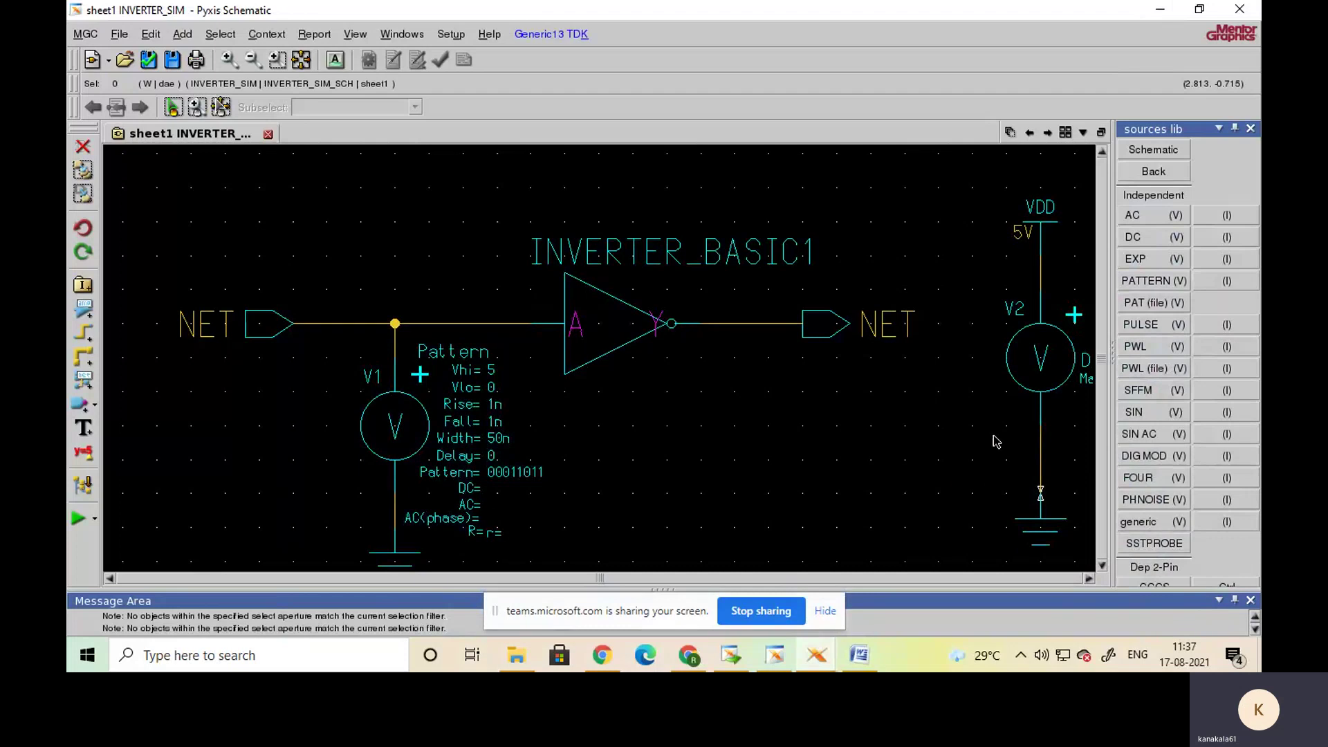
click(1088, 579)
click(1089, 579)
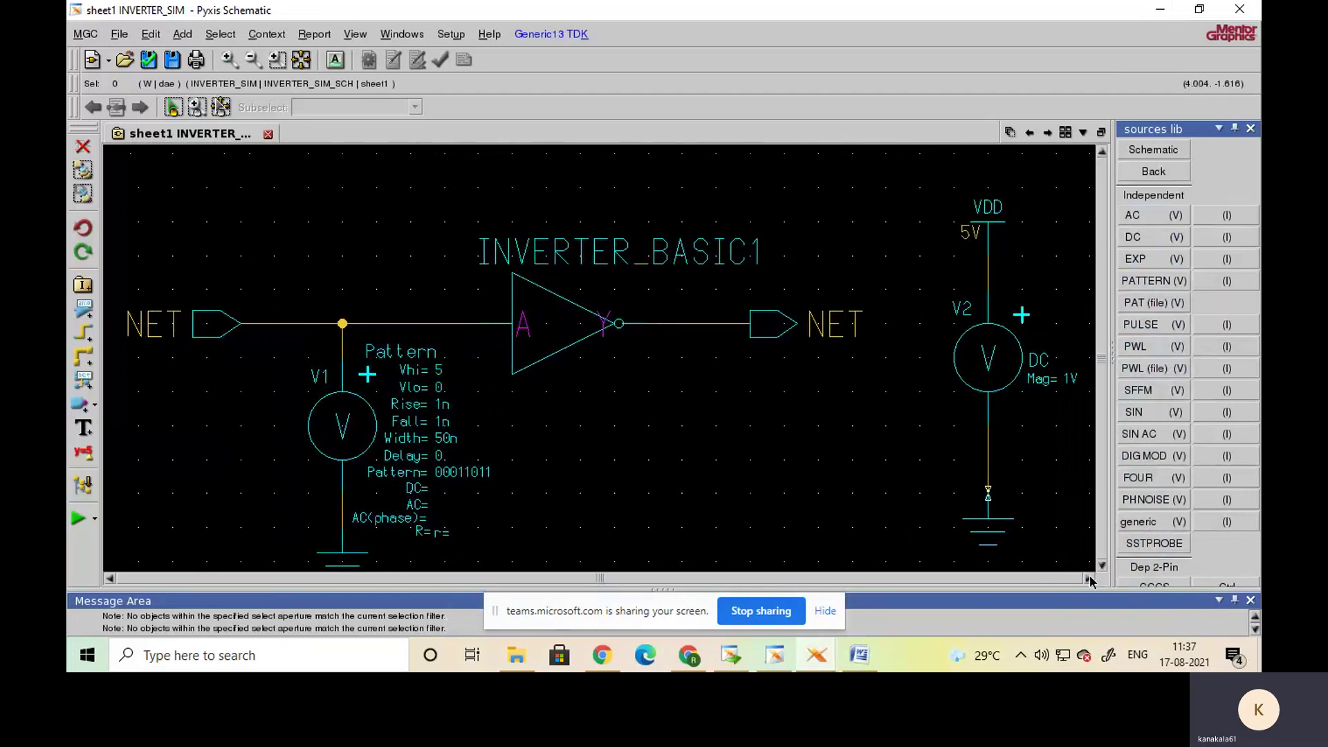
click(974, 372)
right_click(972, 368)
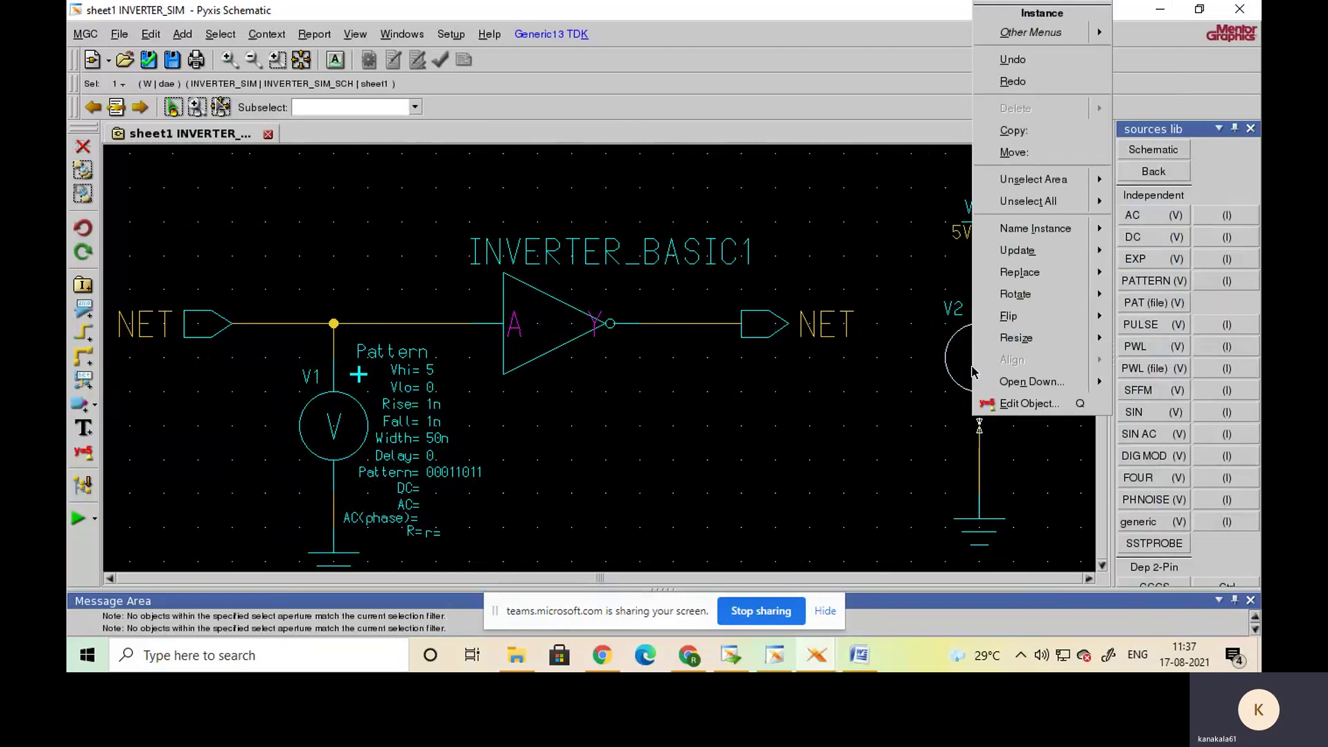
click(873, 372)
right_click(976, 377)
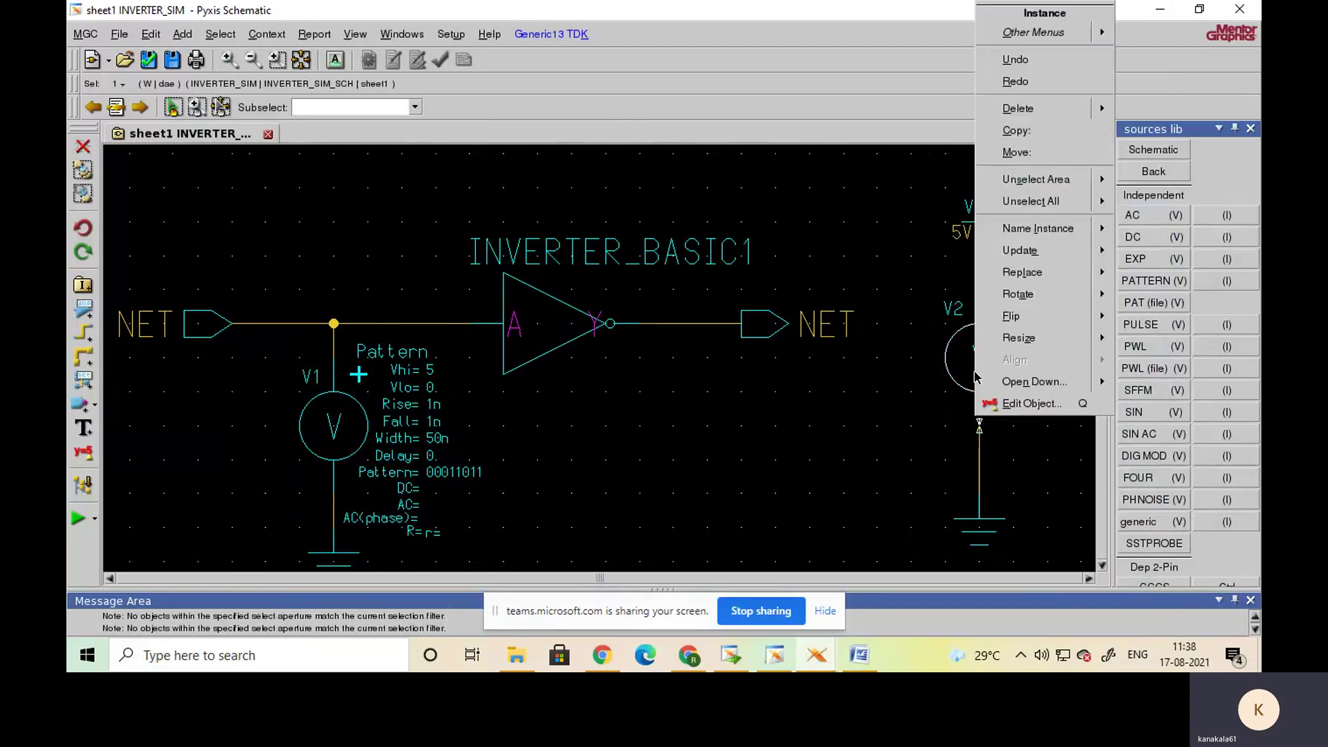
click(1022, 404)
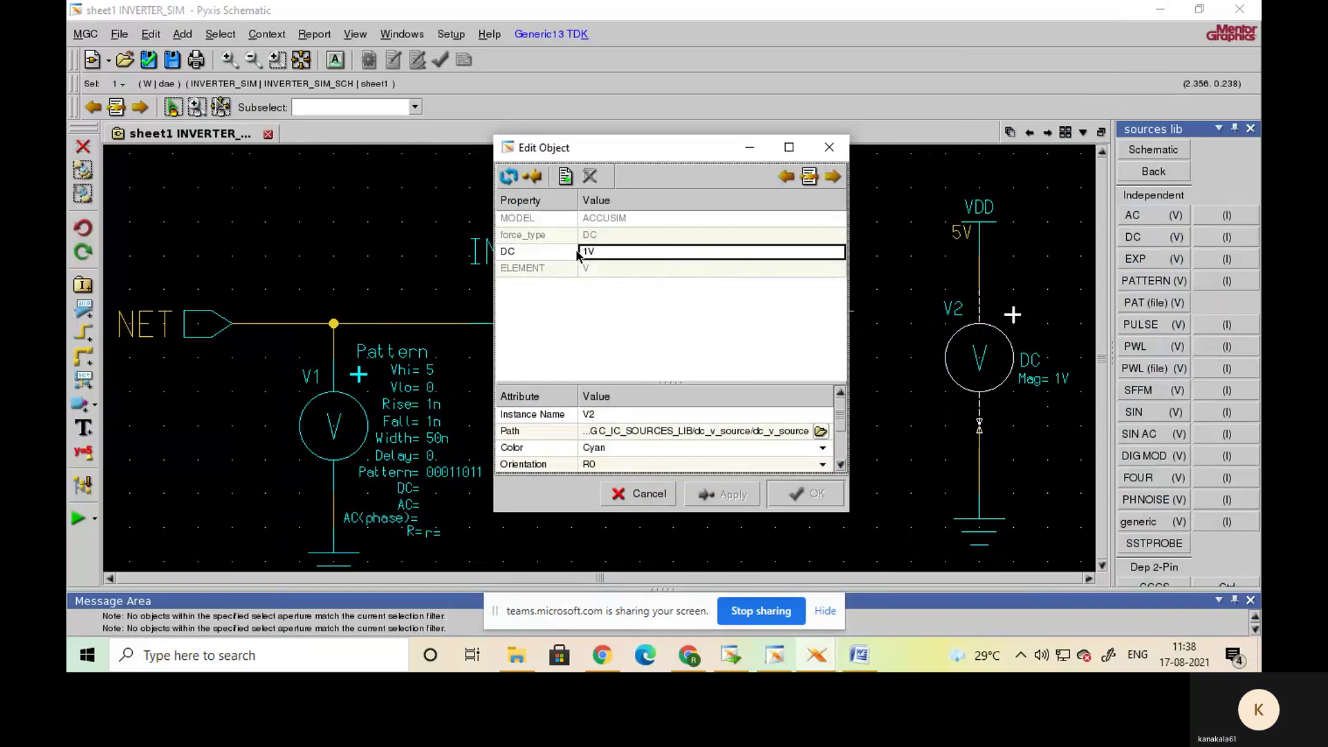
click(583, 253)
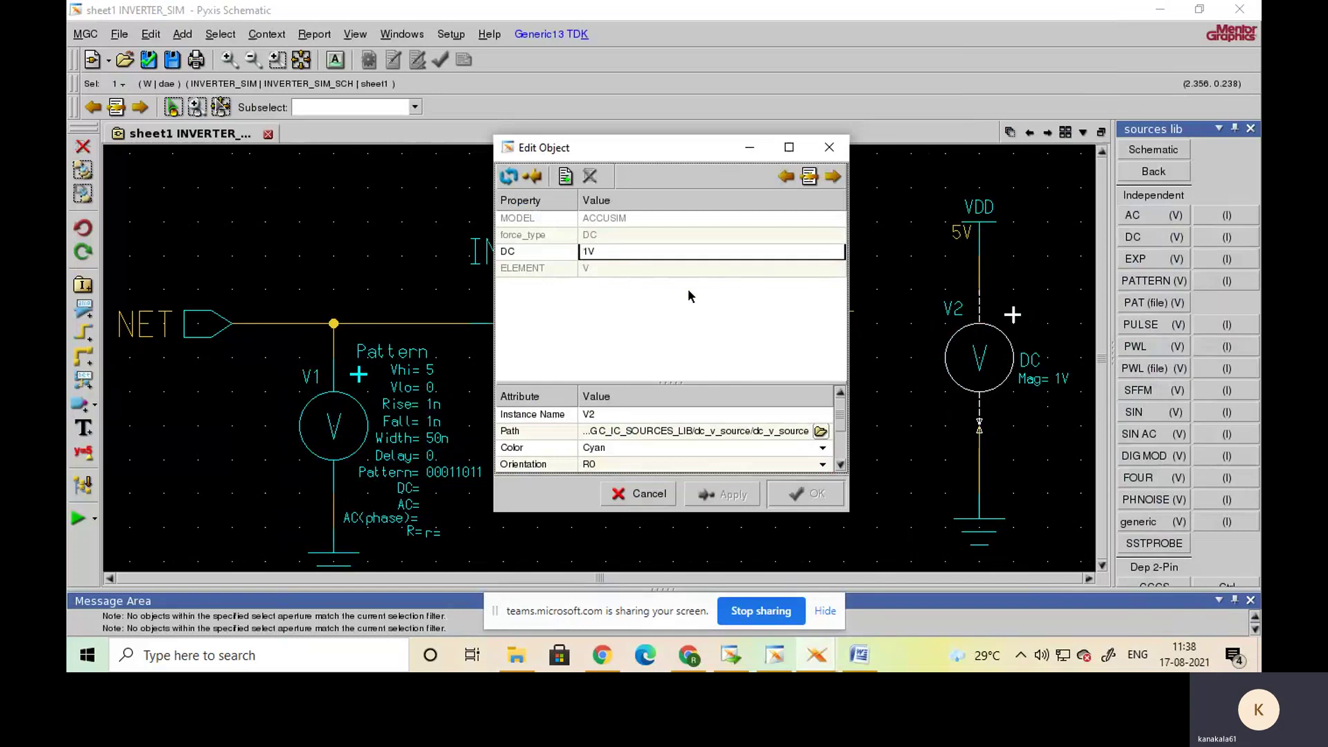
key(Delete)
text(5)
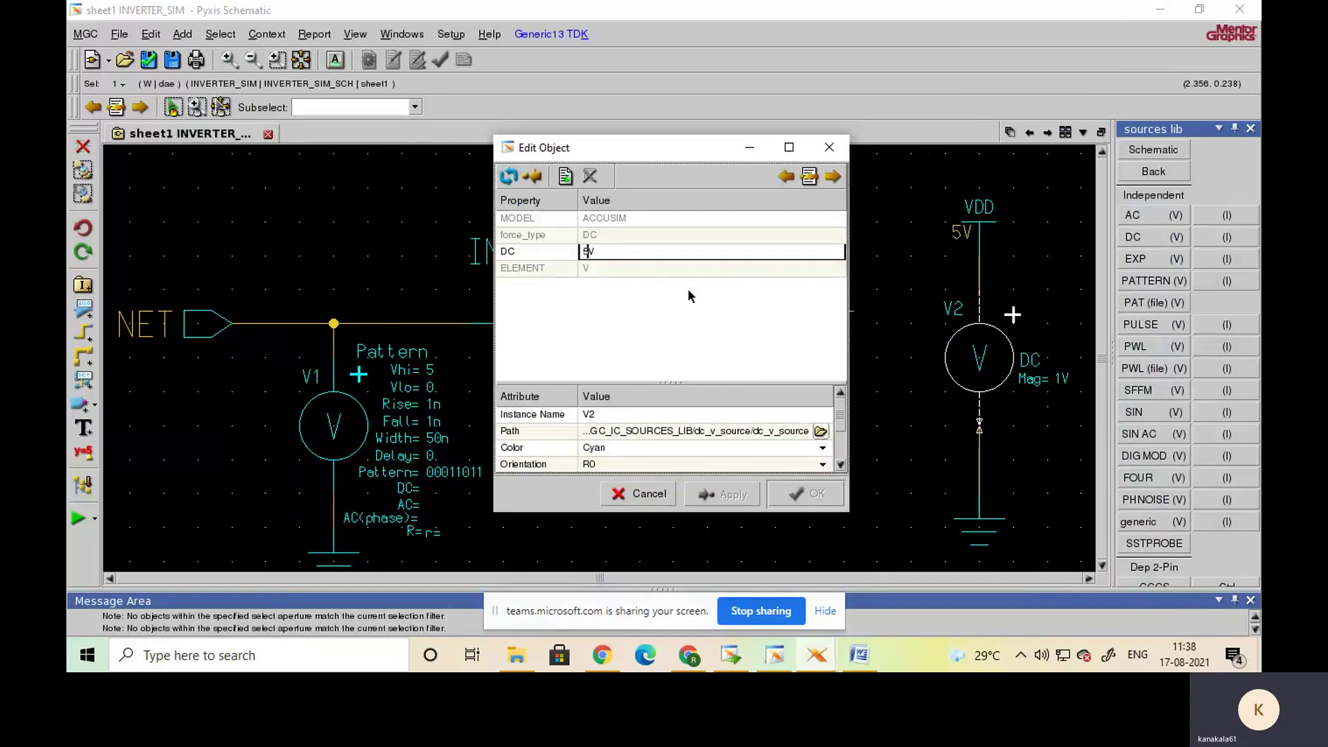
click(739, 498)
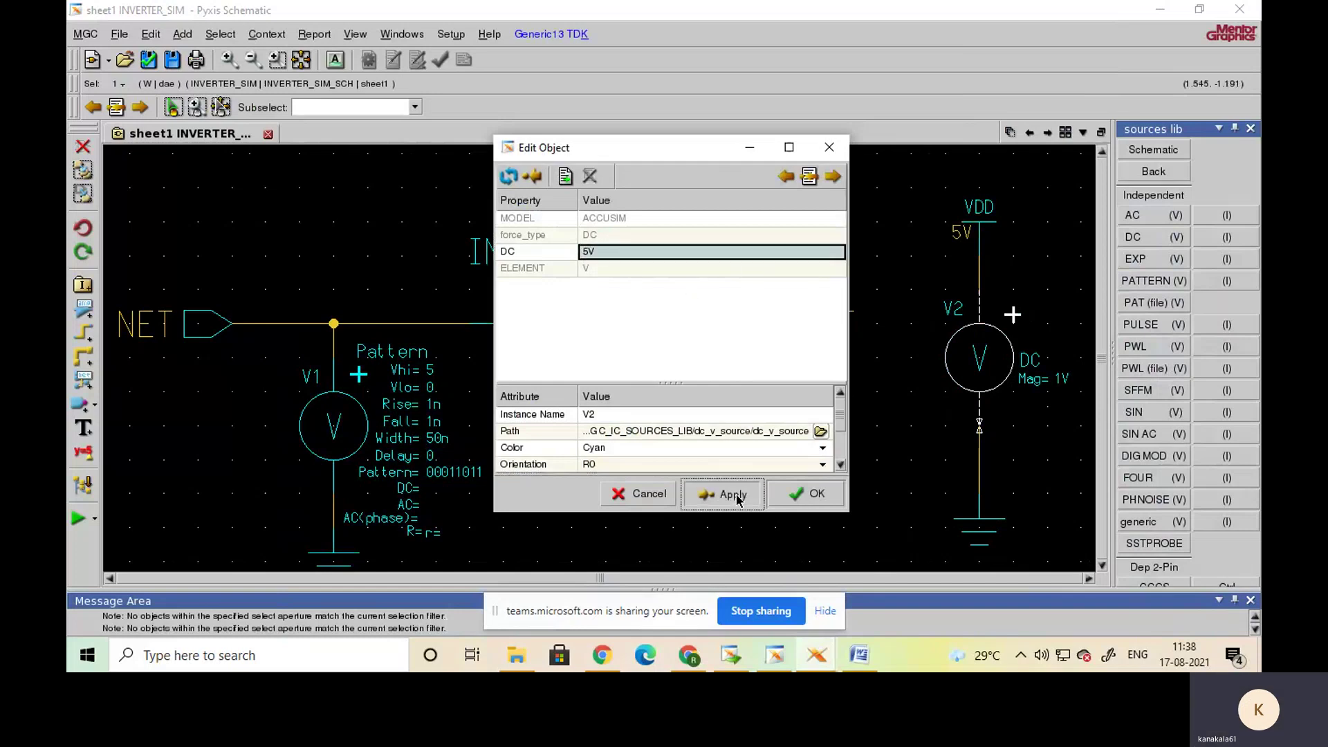
click(829, 146)
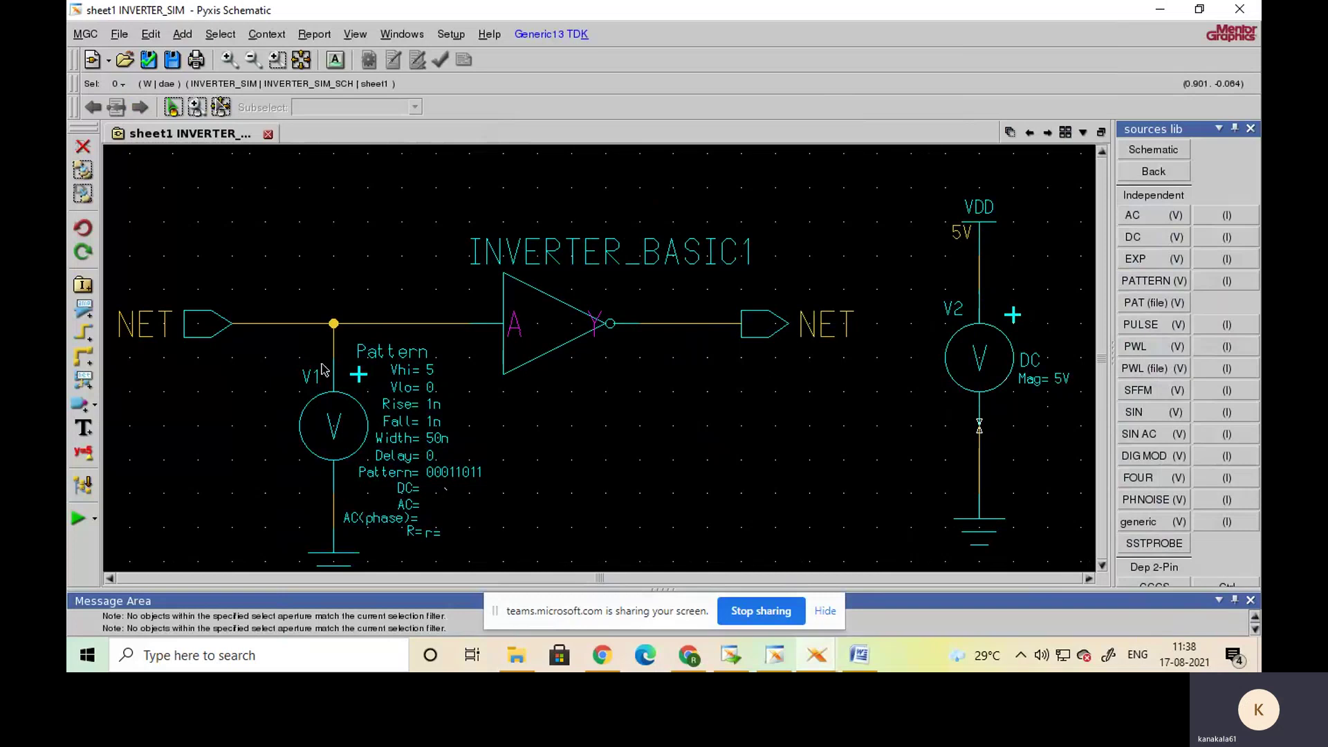
- Set the net name of the input port to A
click(200, 337)
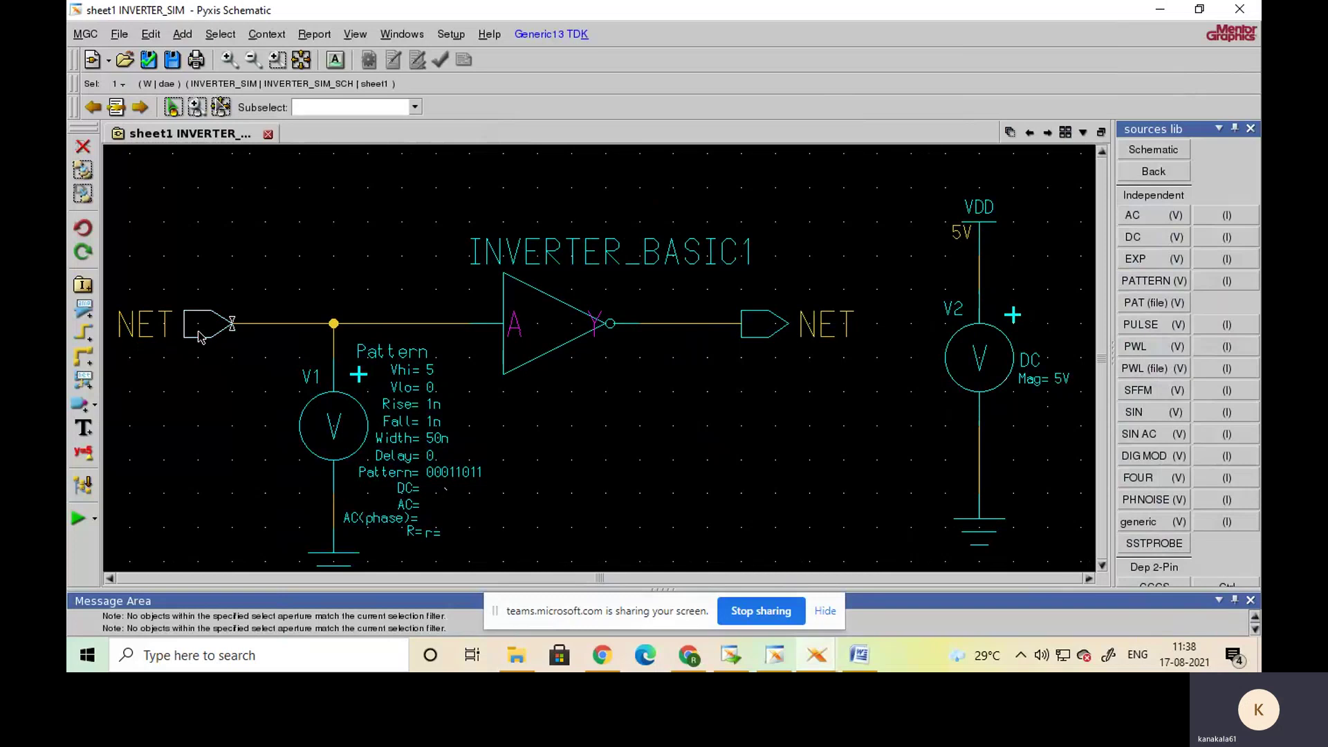
right_click(200, 337)
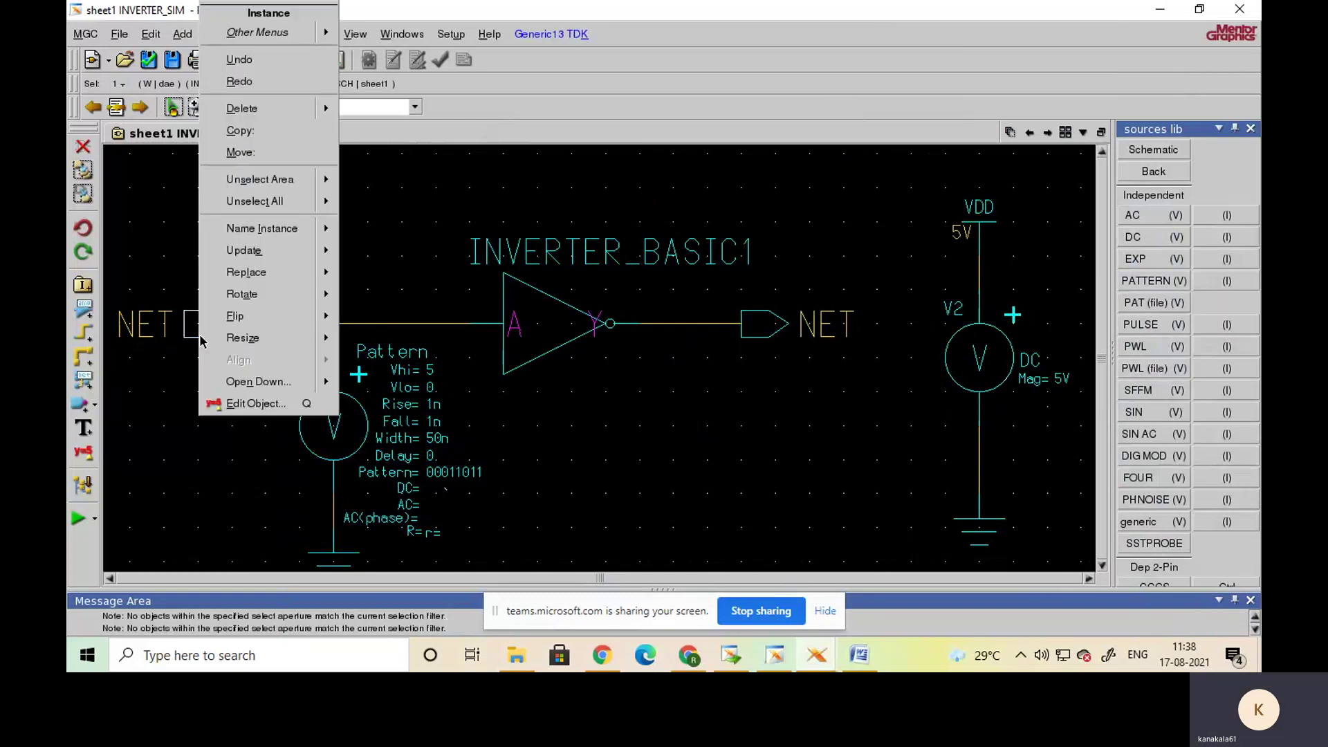
click(251, 407)
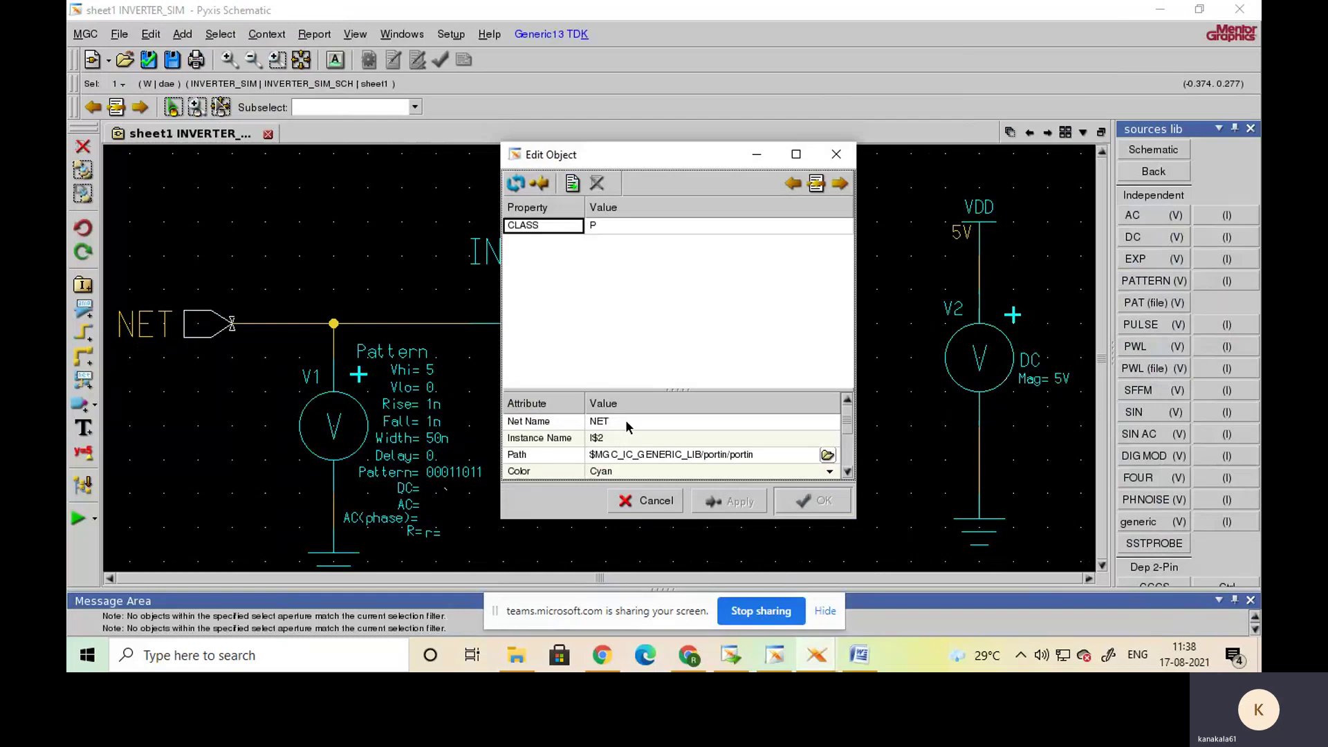
click(625, 421)
drag(614, 423, 585, 427)
click(595, 436)
click(612, 422)
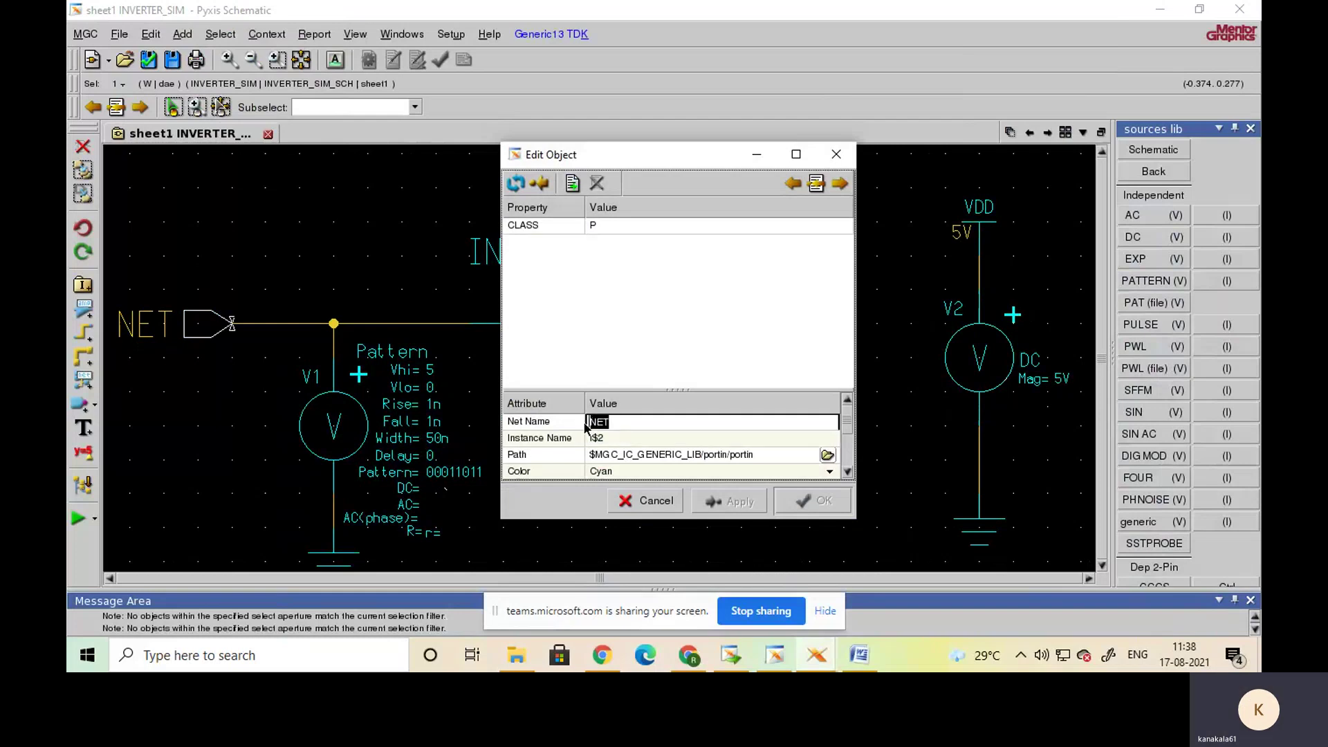
text(A)
click(739, 503)
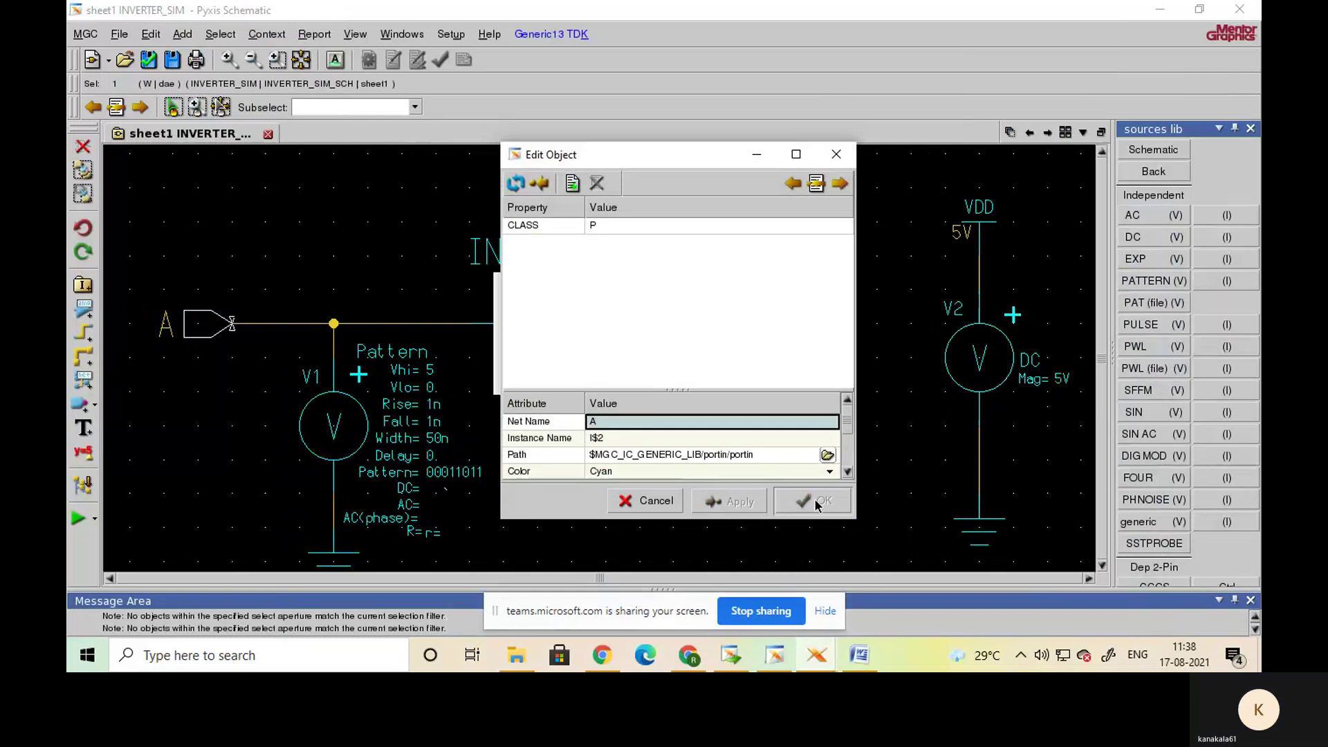
click(837, 153)
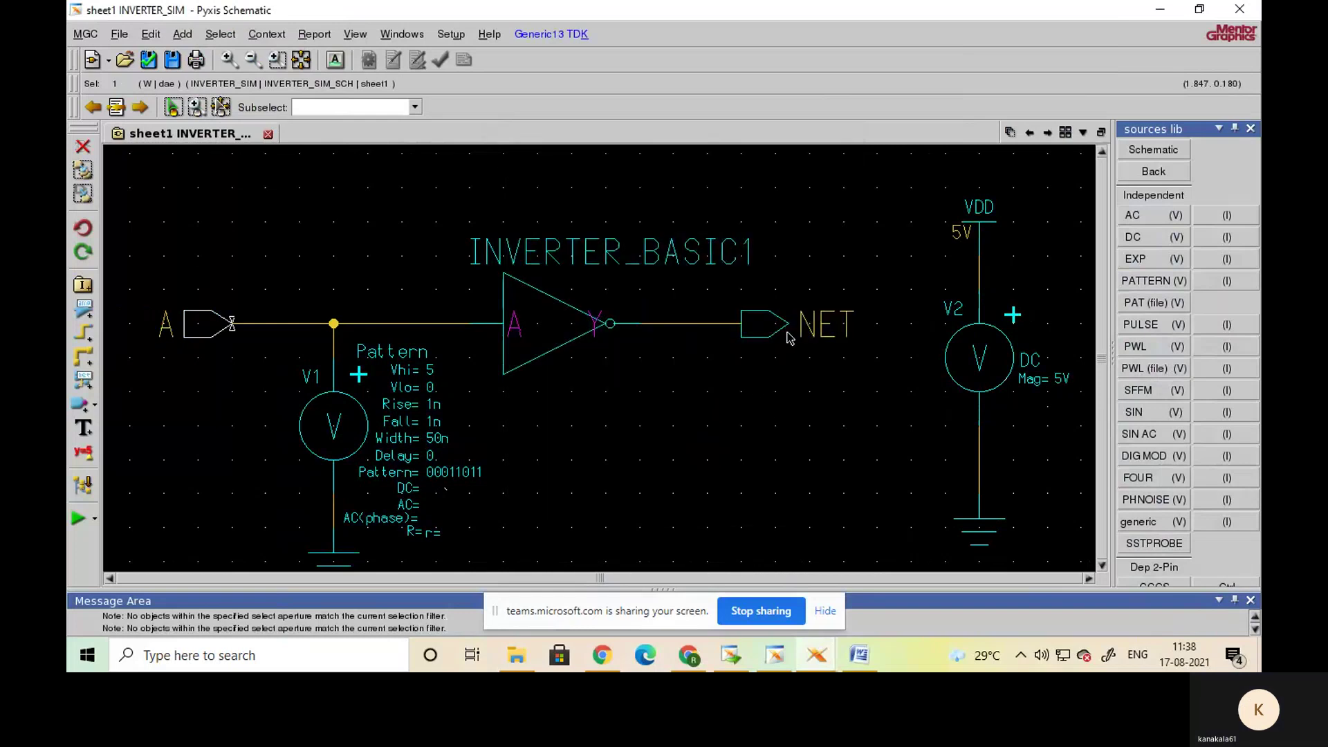
- Set the net name of the output port to Y
click(761, 343)
right_click(761, 345)
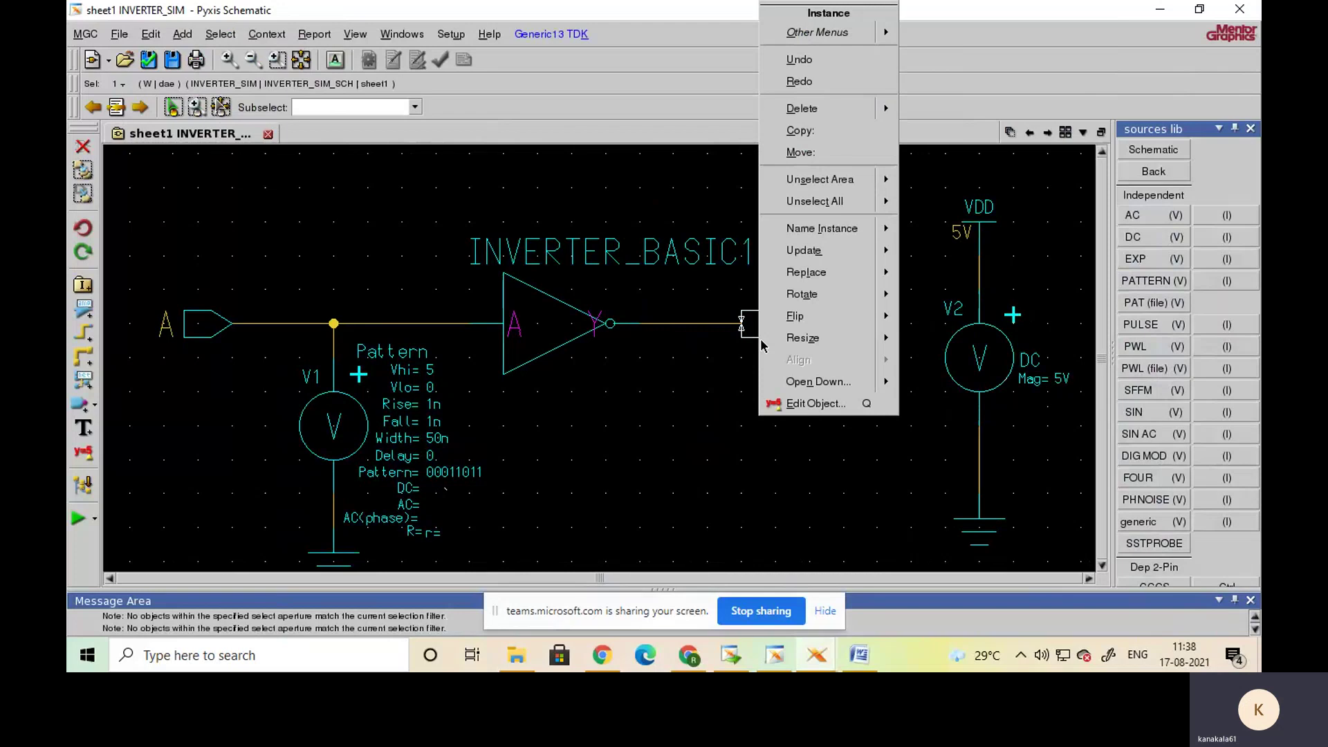
click(814, 403)
click(628, 430)
click(628, 431)
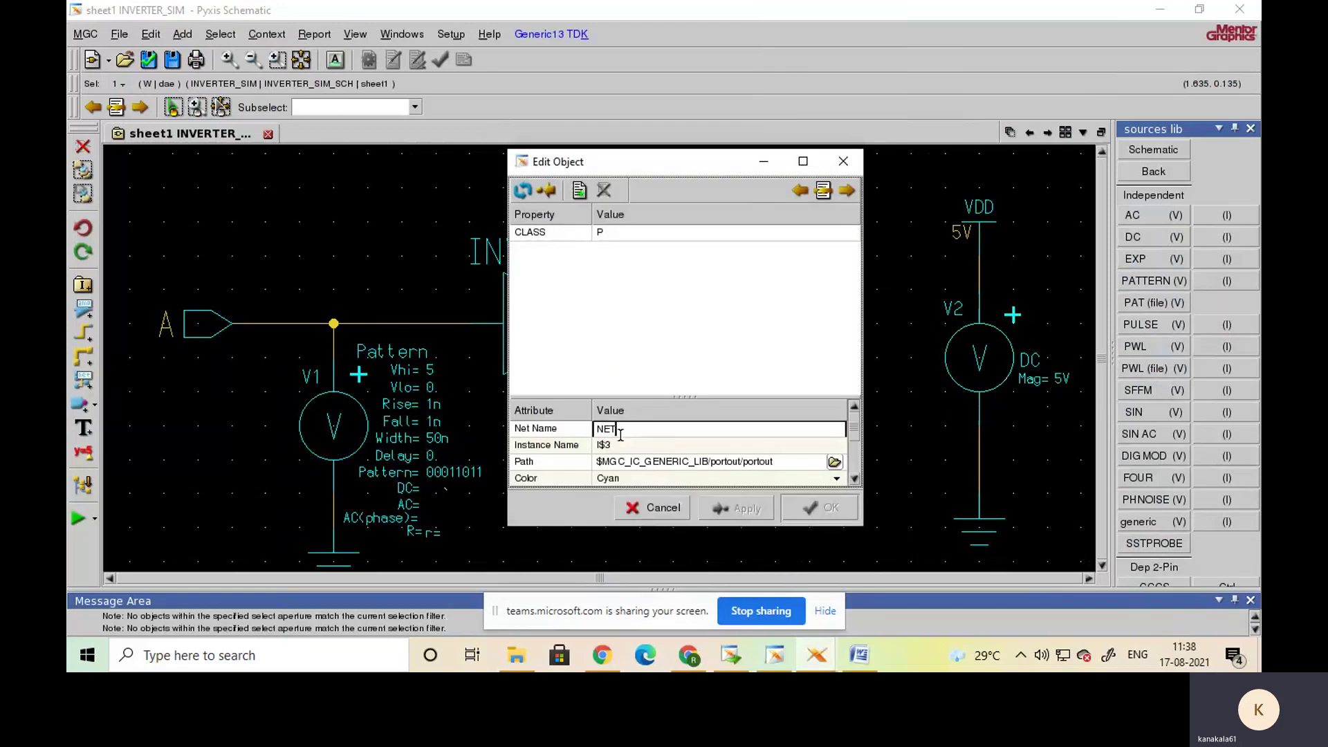
drag(620, 433, 591, 426)
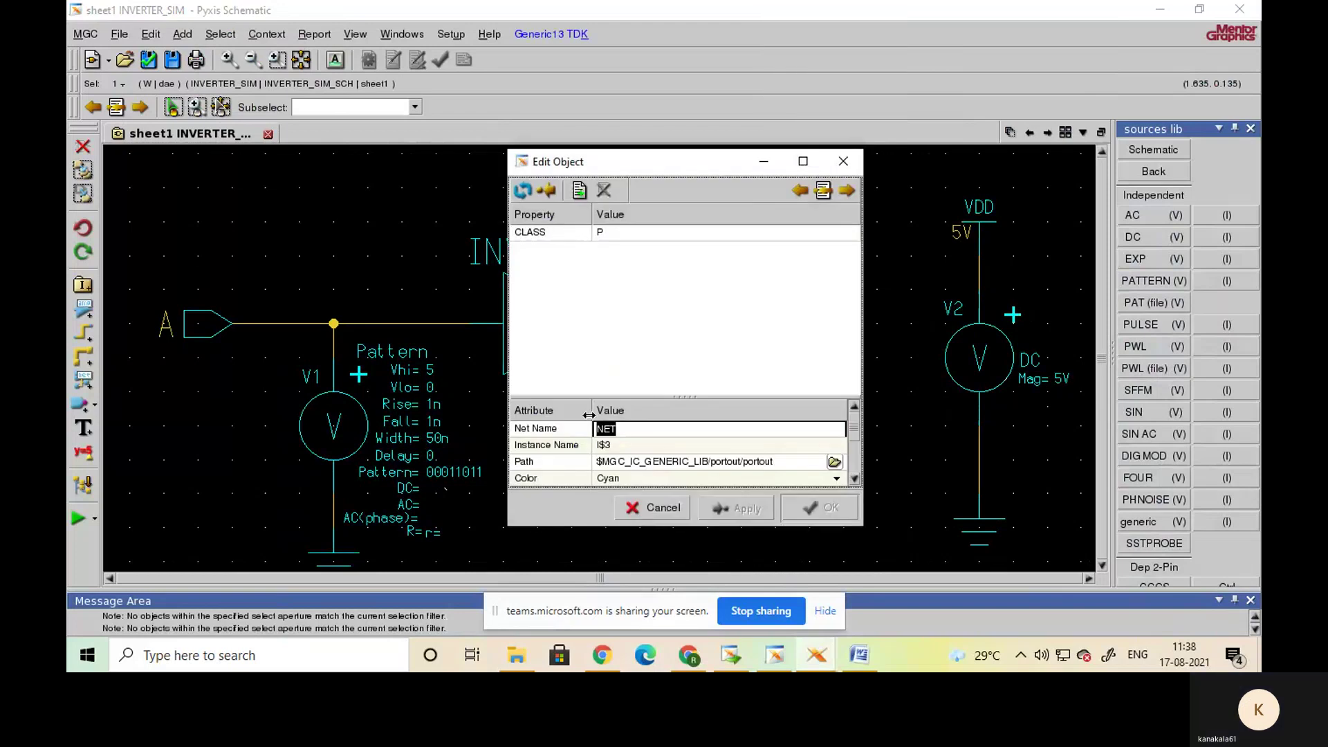
text(Y)
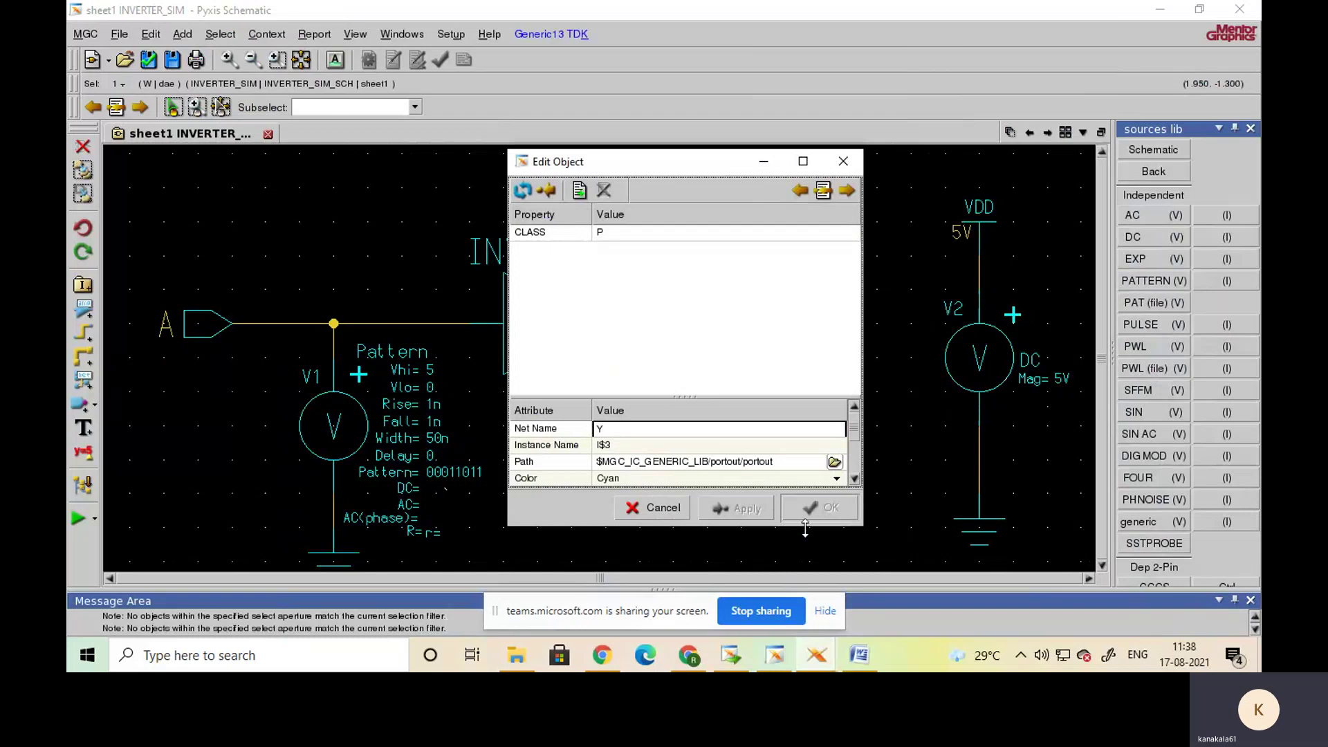
click(753, 512)
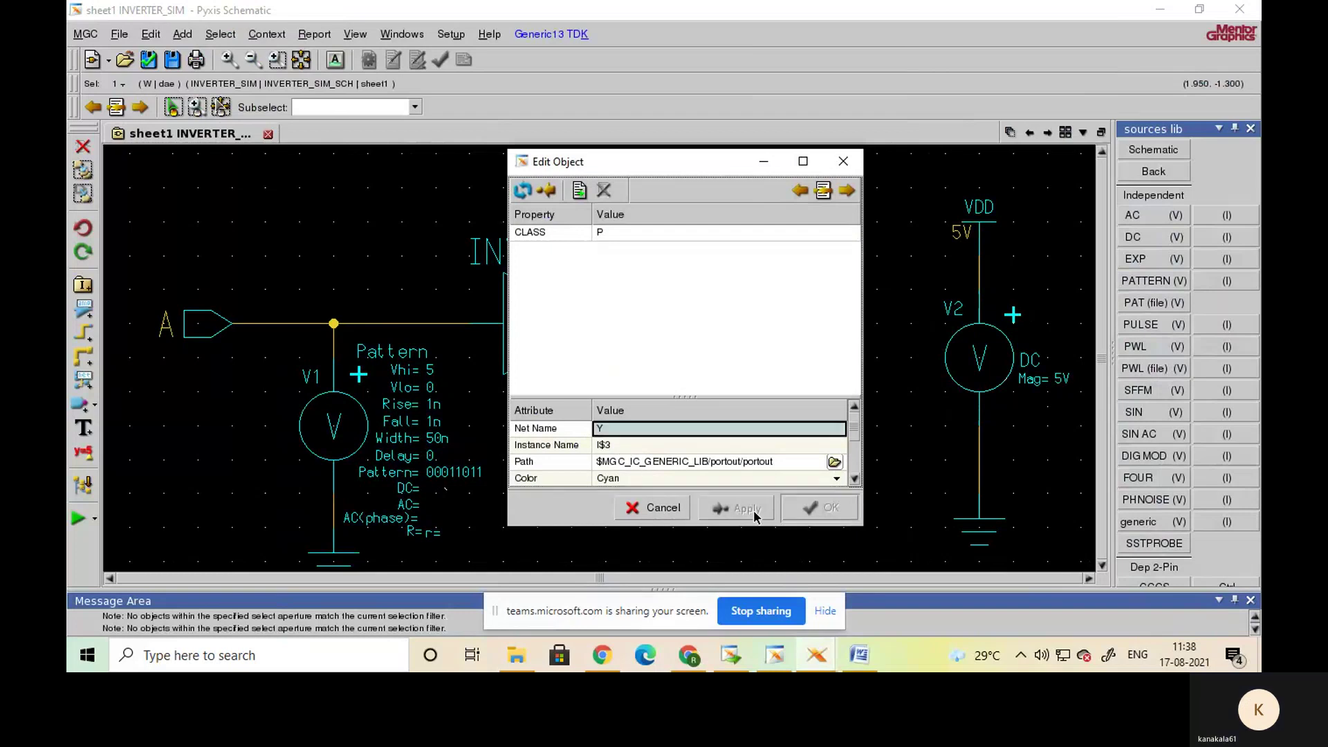
click(843, 161)
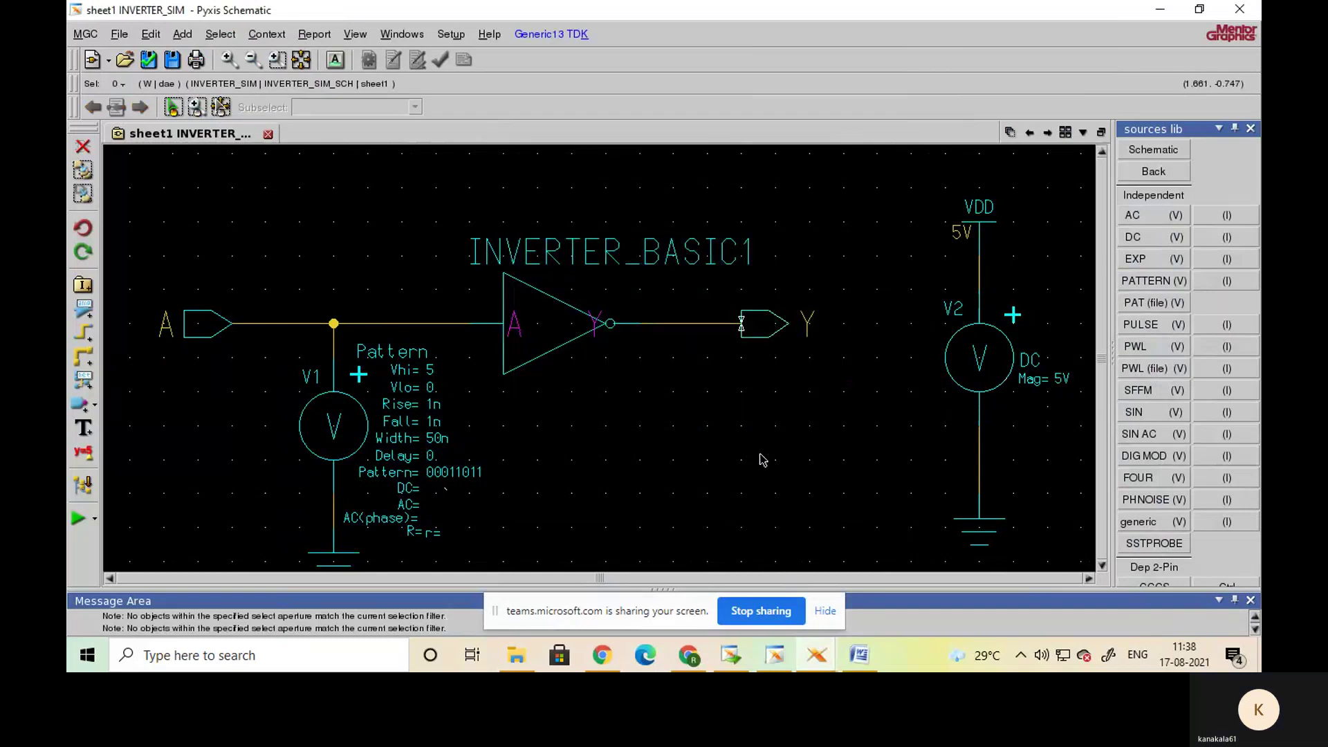
- Move output port Y slightly closer to the inverter along its wire and deselect it
click(758, 325)
drag(757, 325, 723, 325)
click(754, 435)
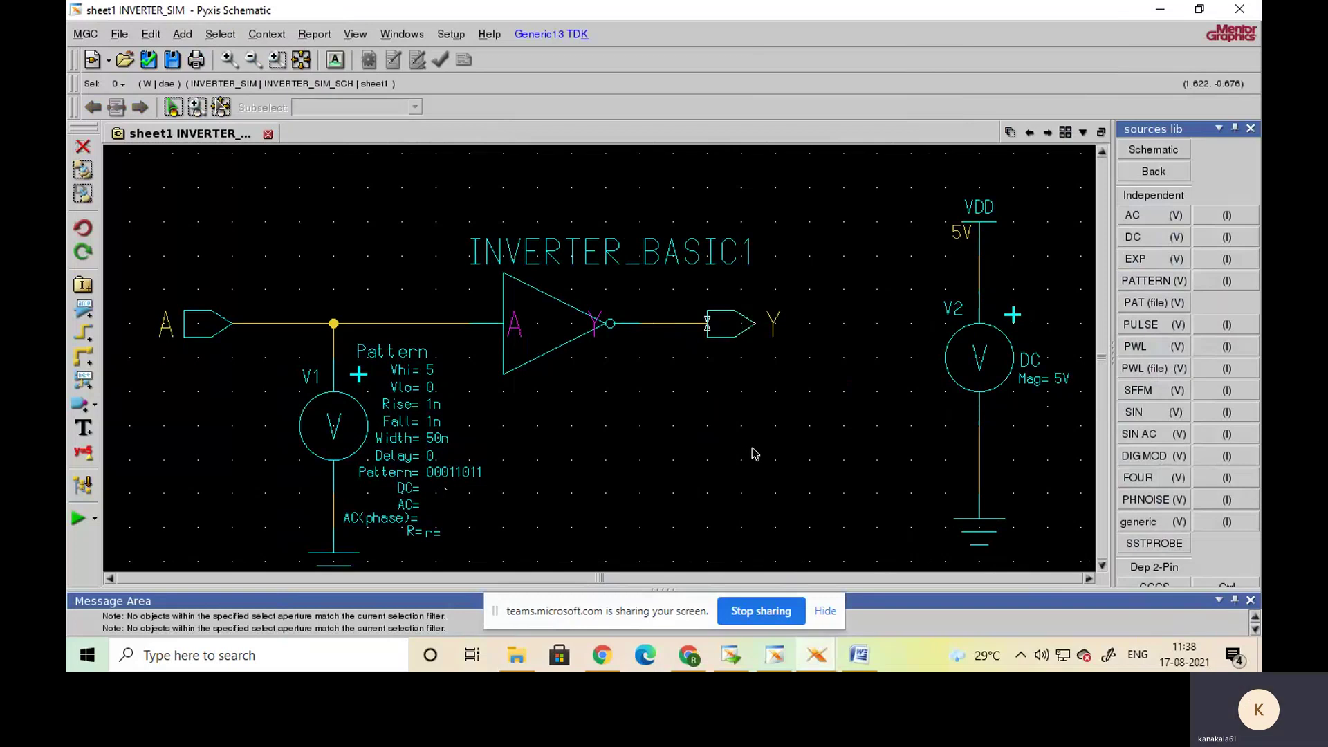
- Set the pattern property of source V1 to 10110100 and deselect the source
click(1102, 565)
click(1103, 565)
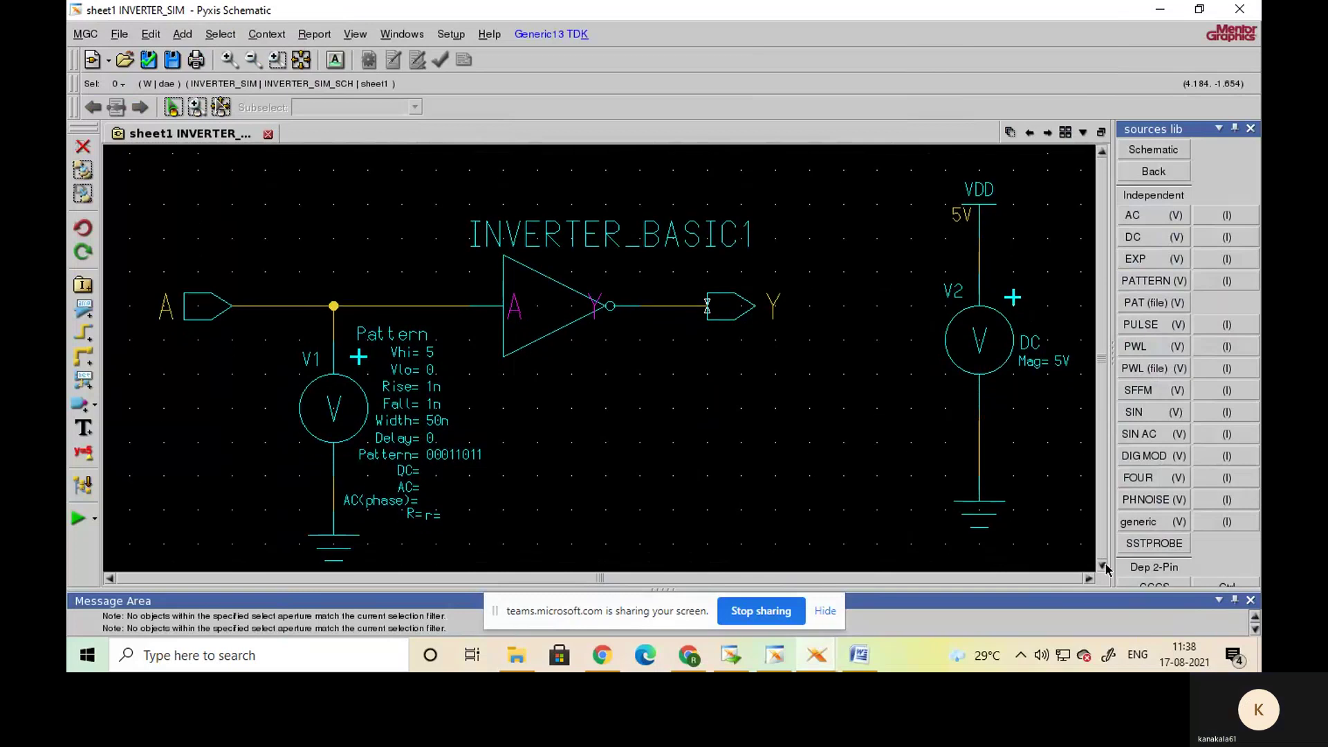
click(301, 61)
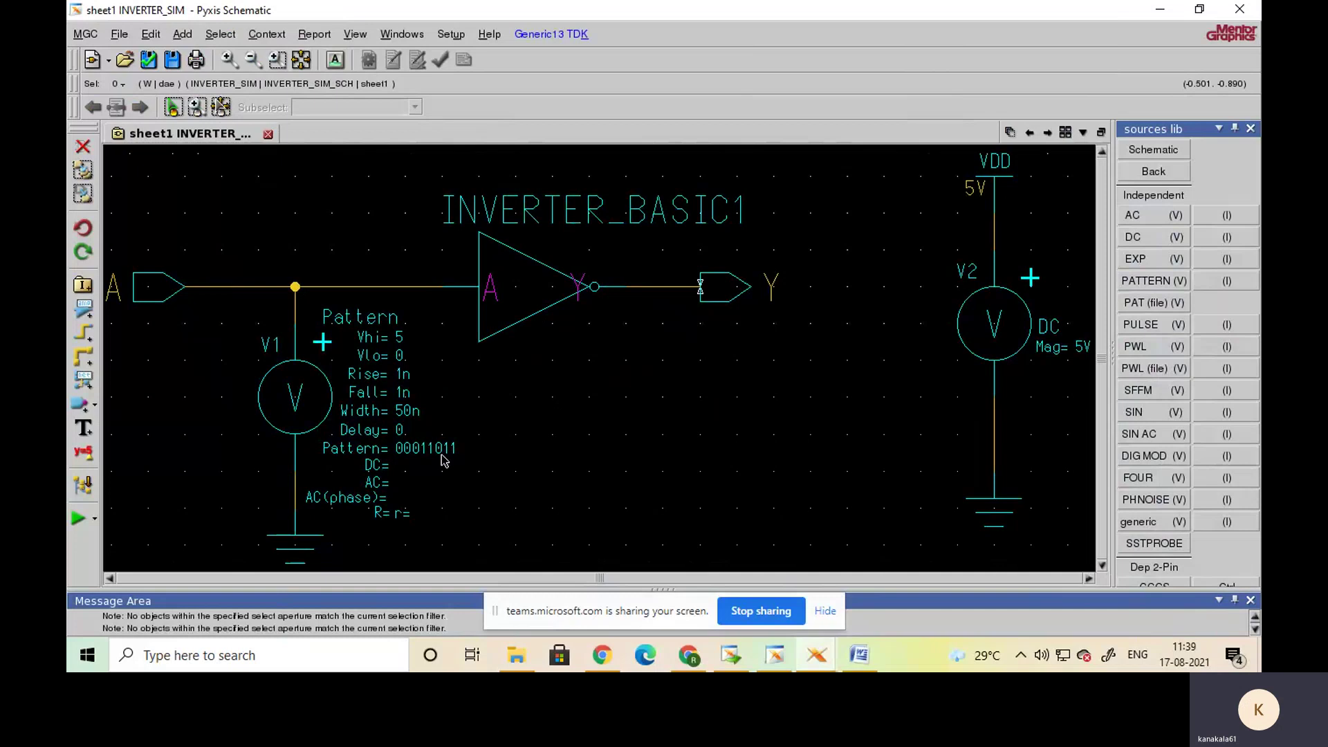
click(306, 417)
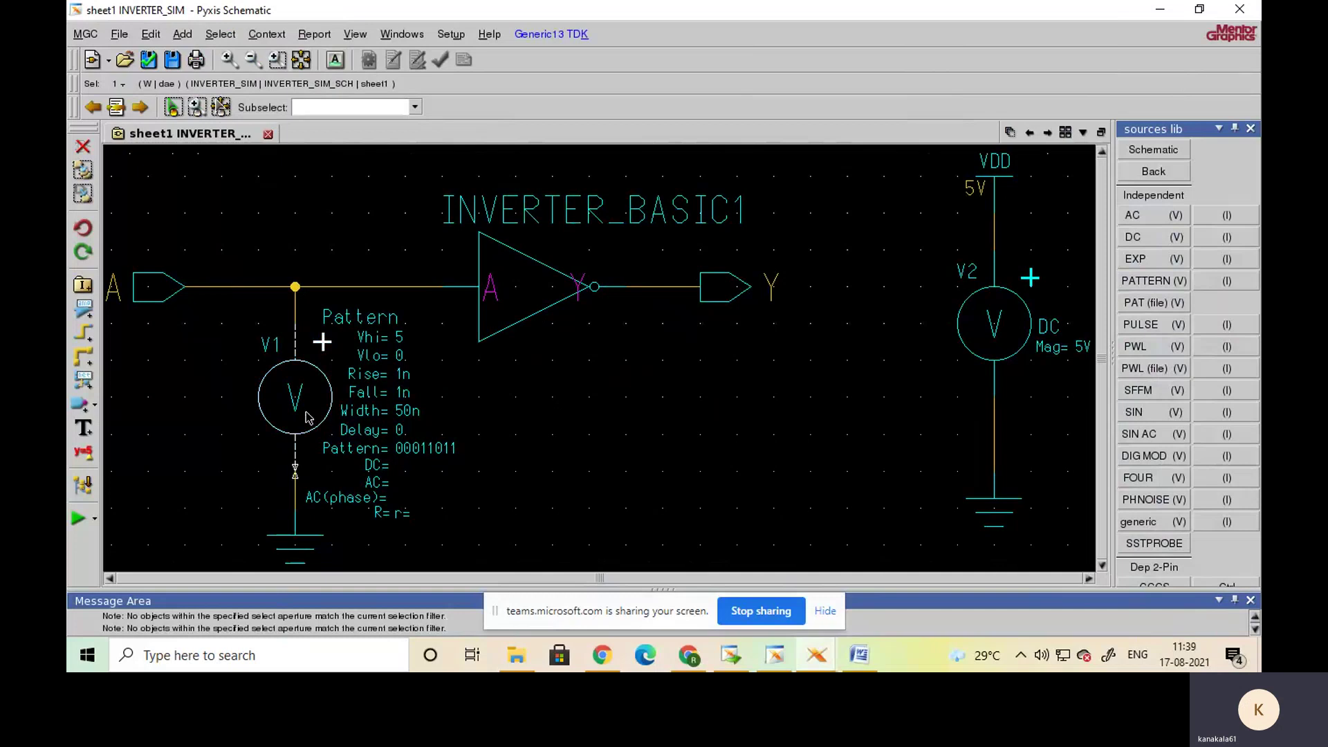
right_click(307, 417)
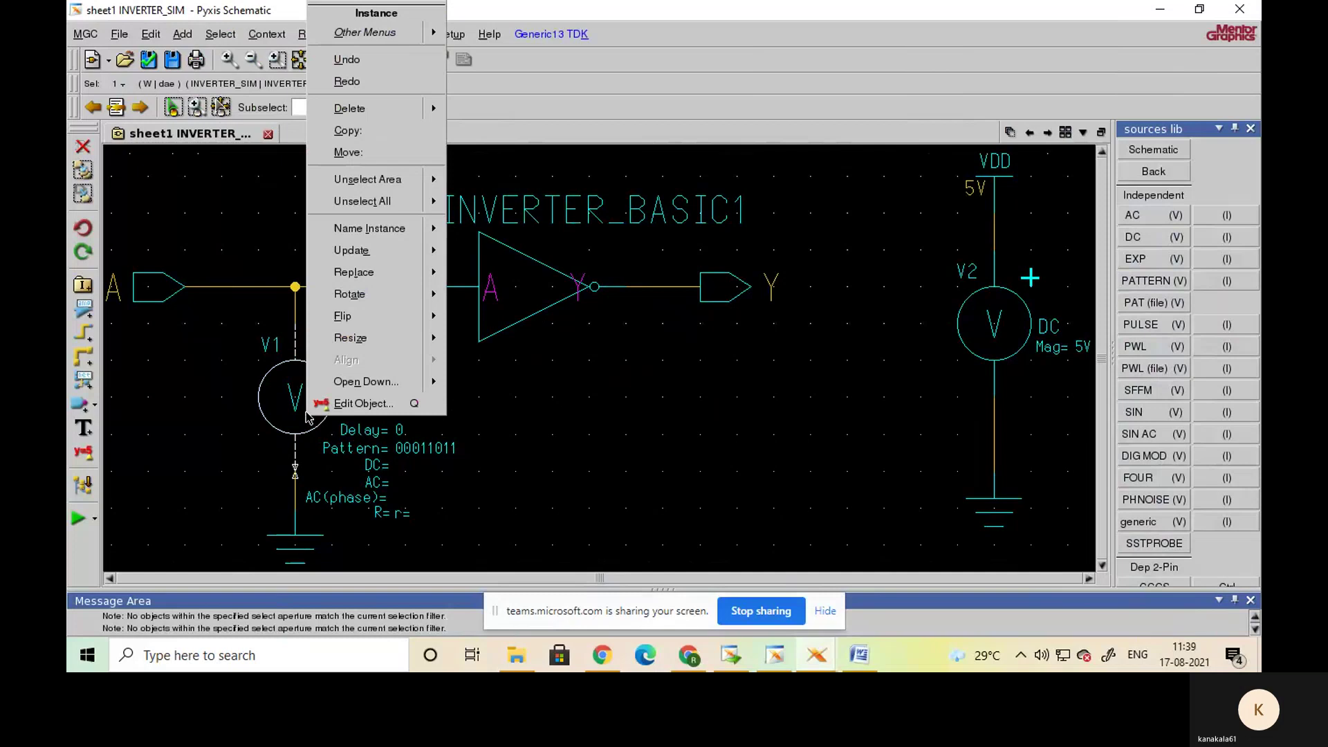
click(353, 404)
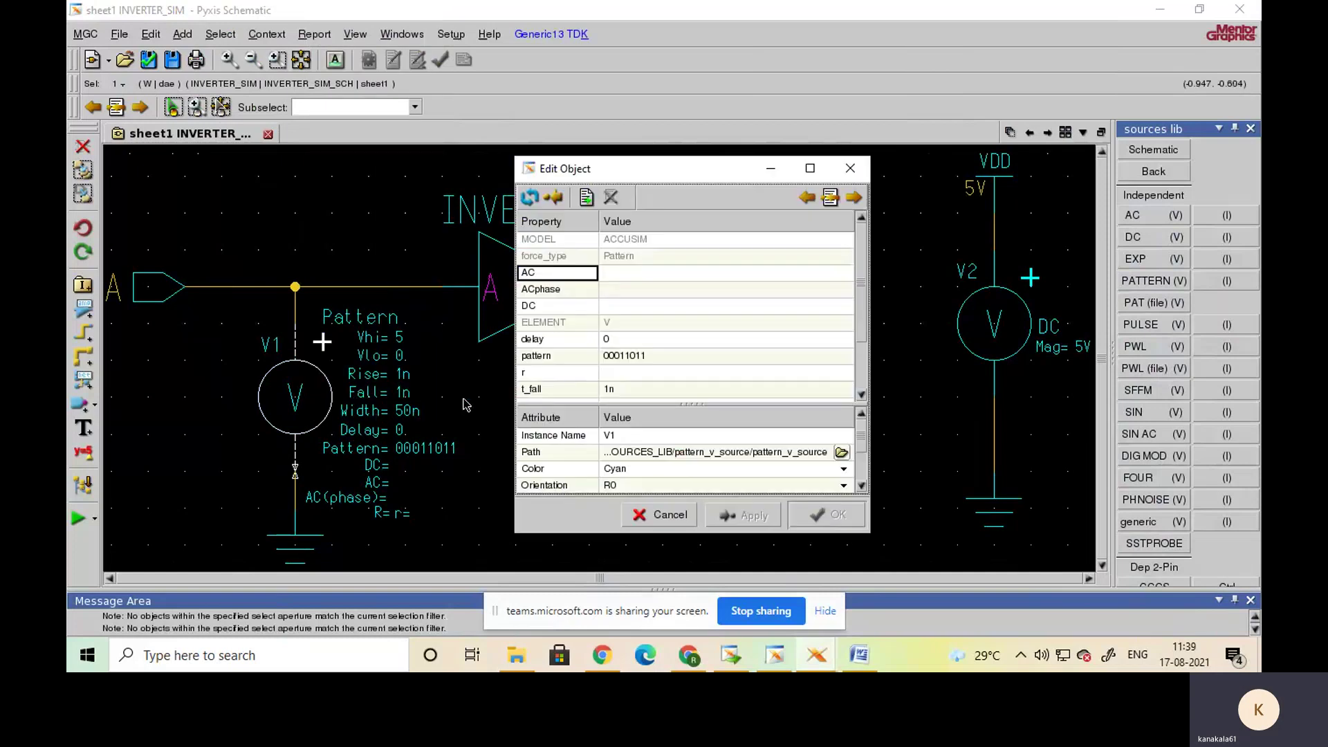
click(547, 360)
click(645, 358)
click(645, 359)
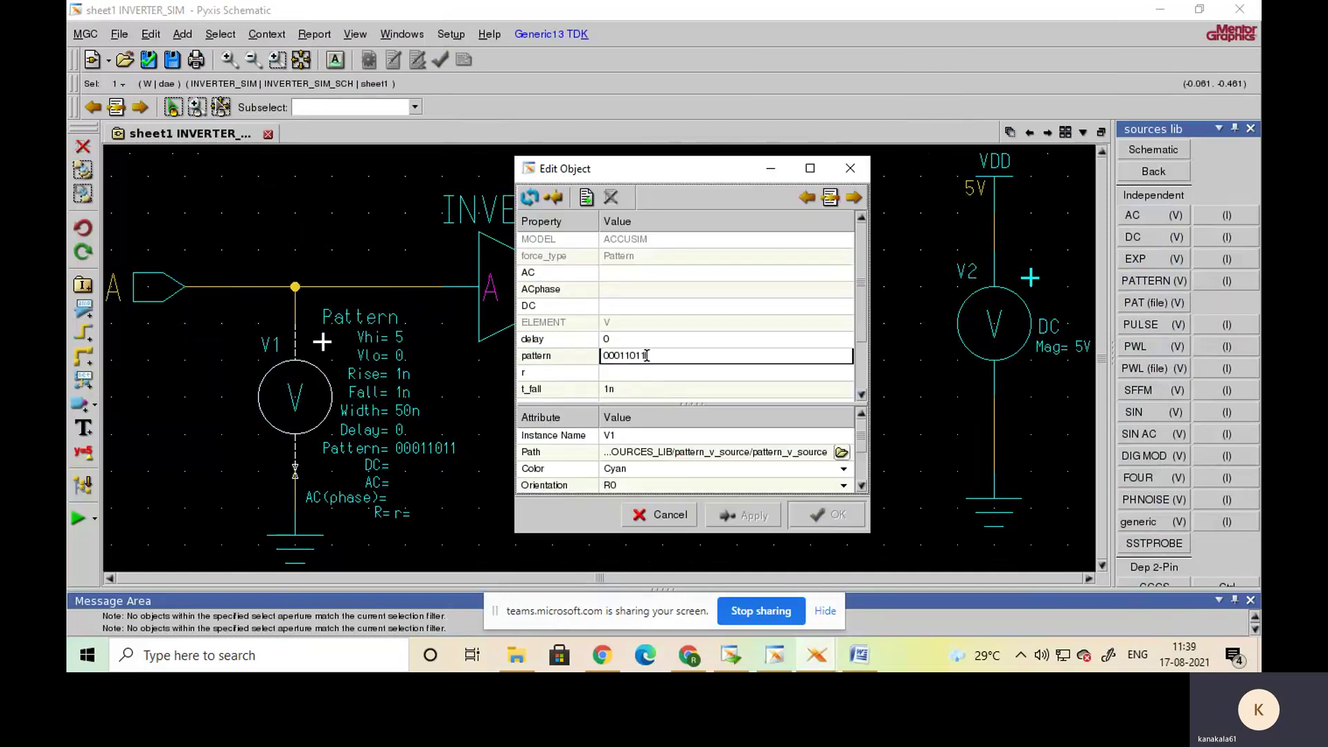
drag(645, 357, 599, 358)
text(101101)
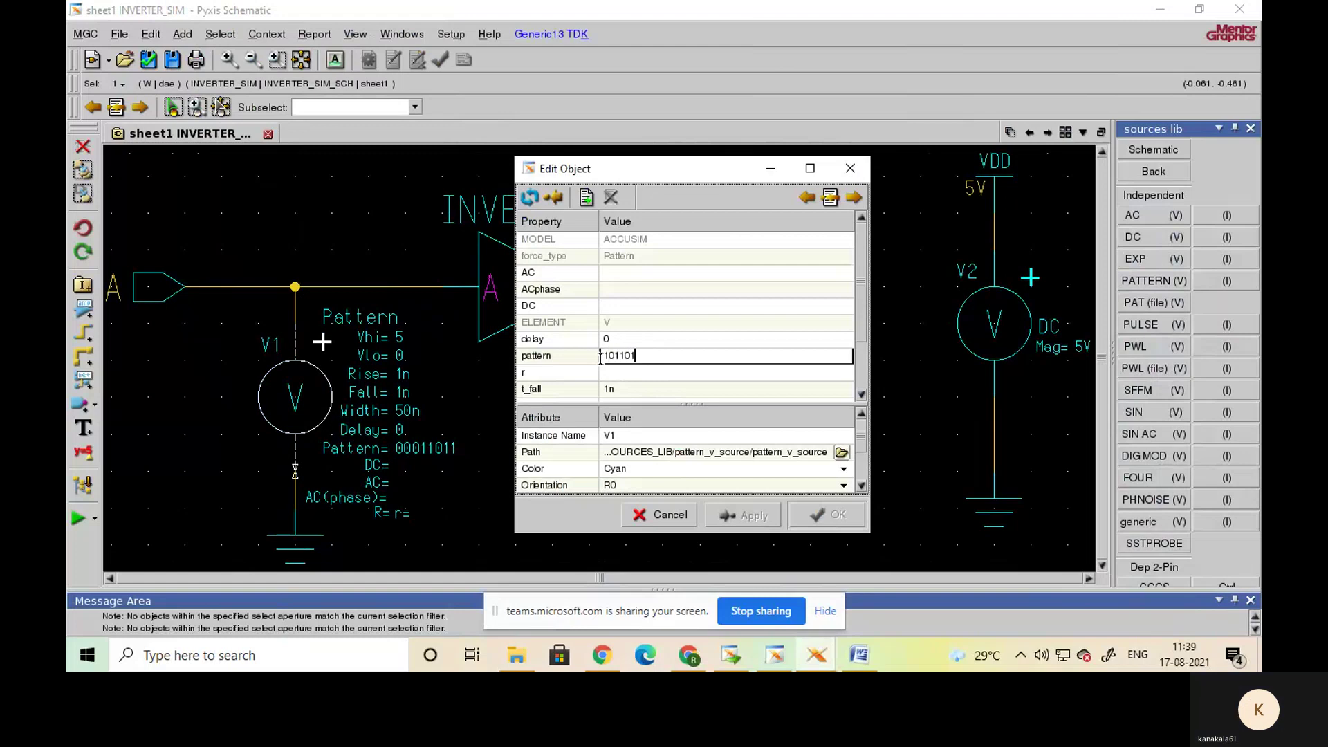
text(00)
click(763, 519)
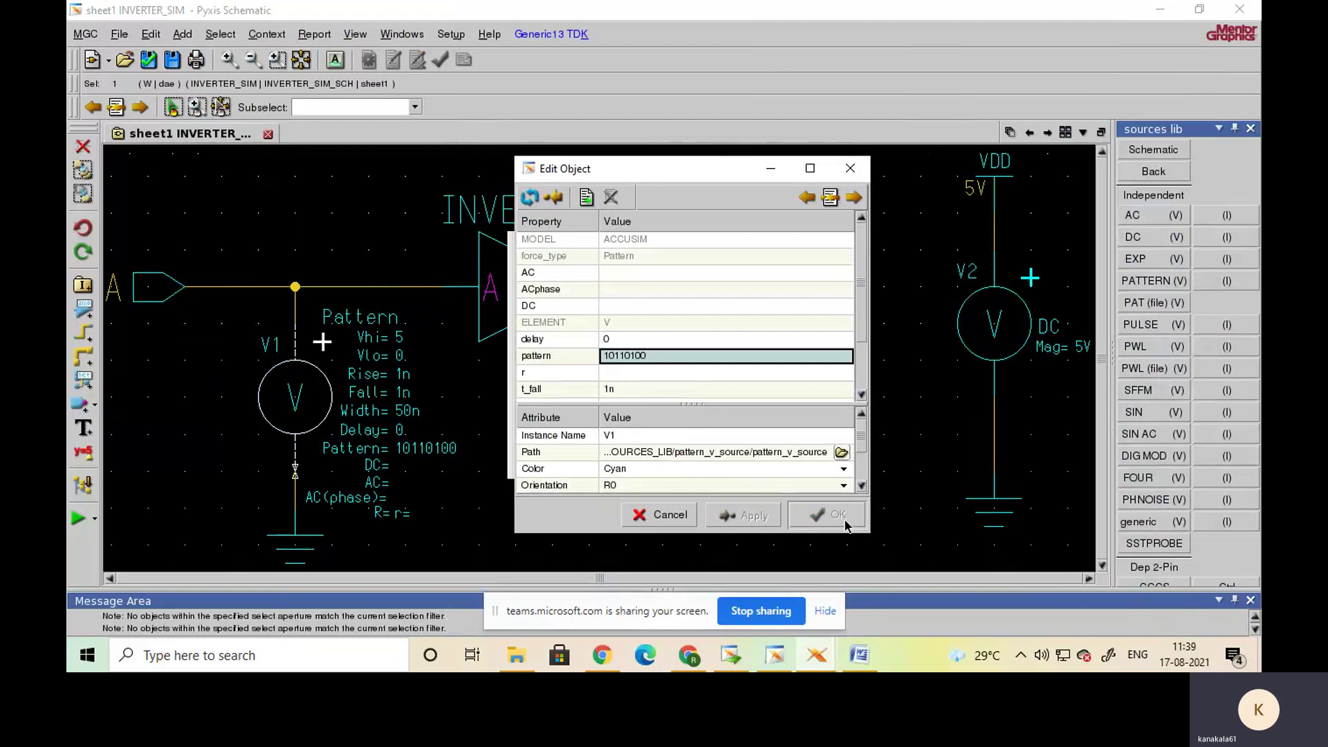
click(850, 168)
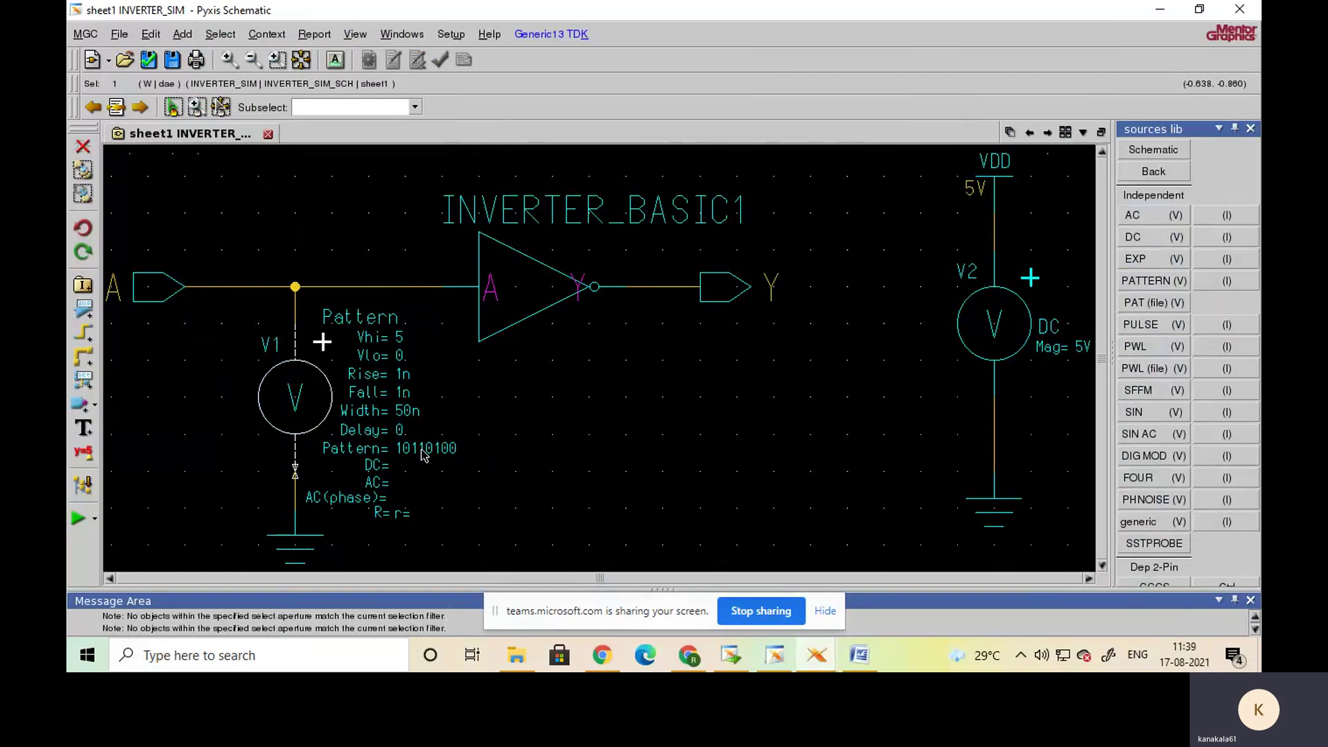
click(551, 442)
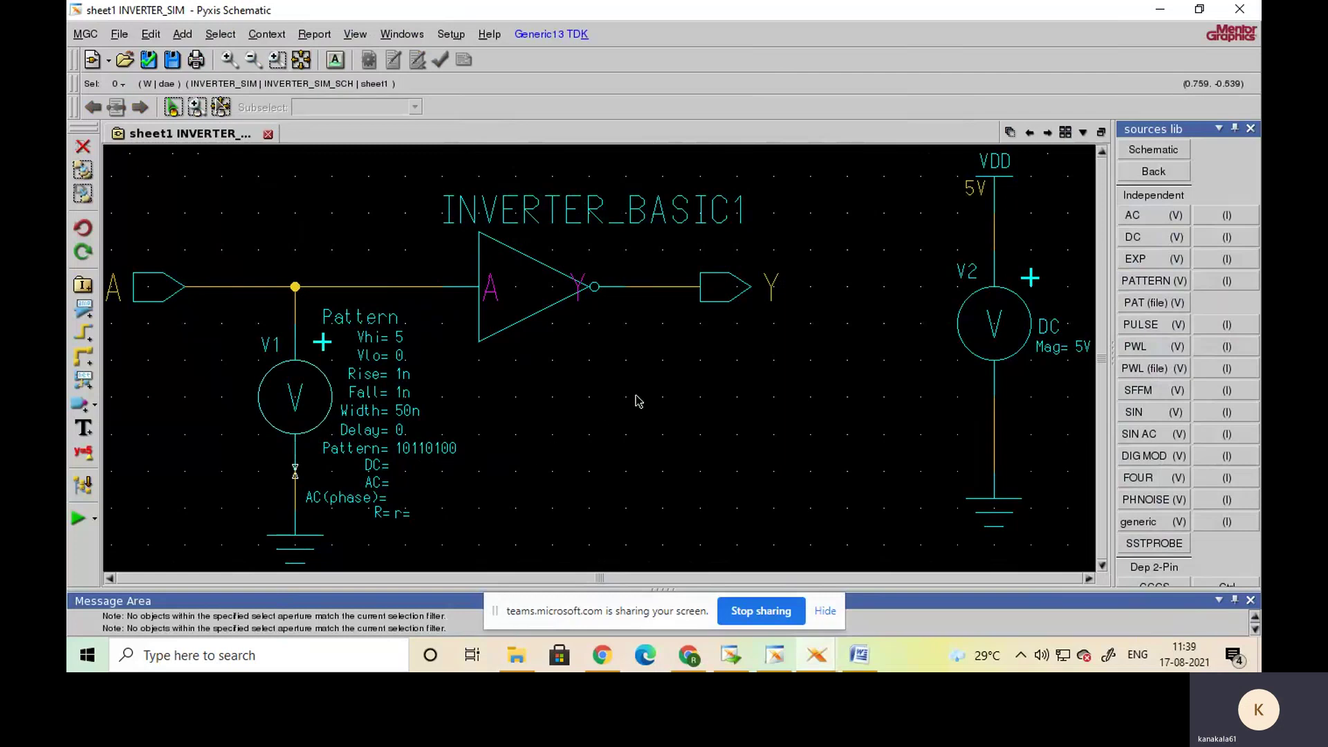
- Enter simulation mode with a new Eldo design configuration named INVSHSHG
click(1165, 177)
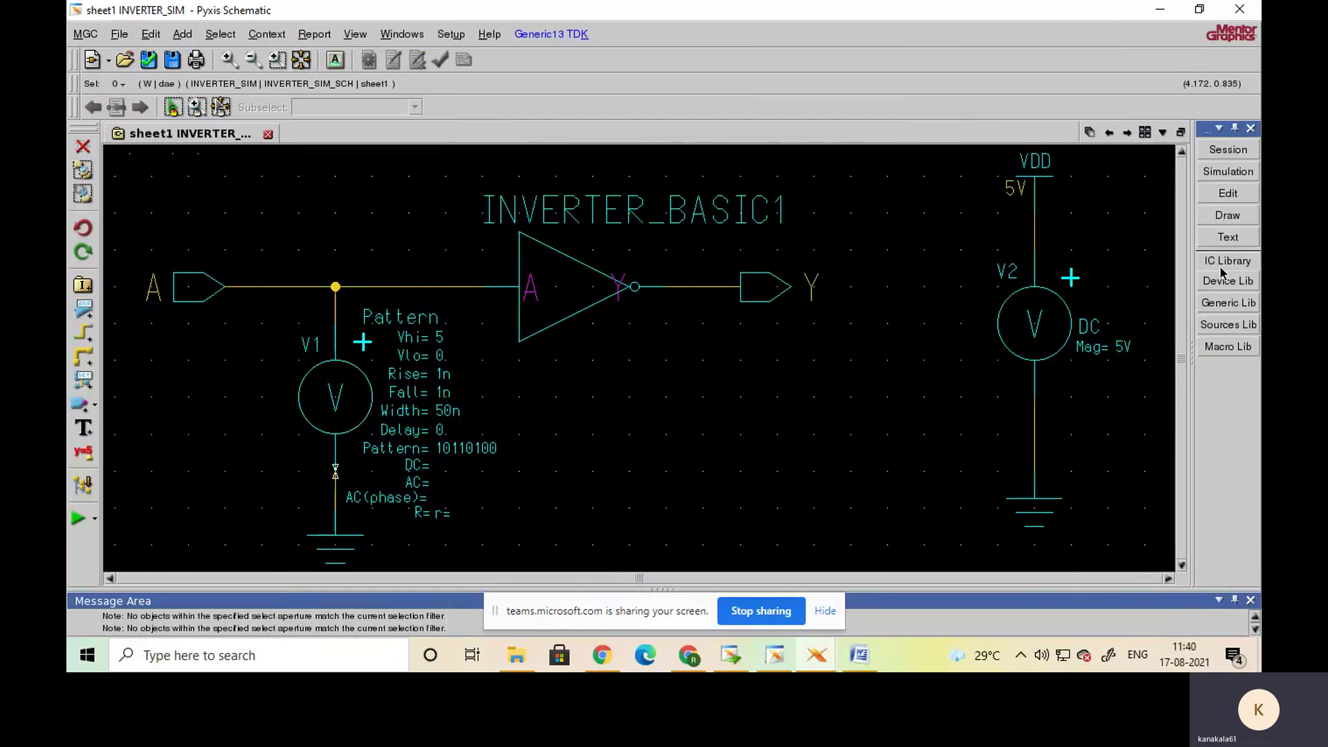
click(1219, 173)
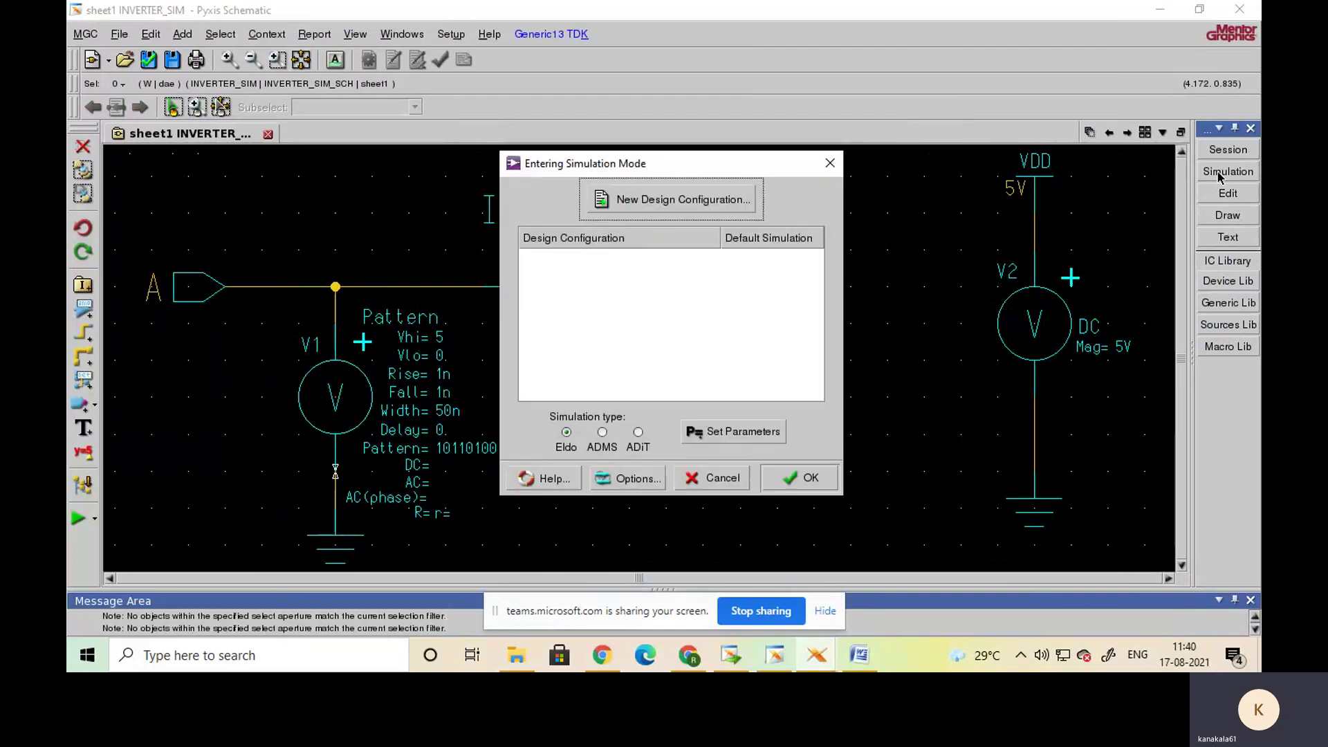
click(668, 202)
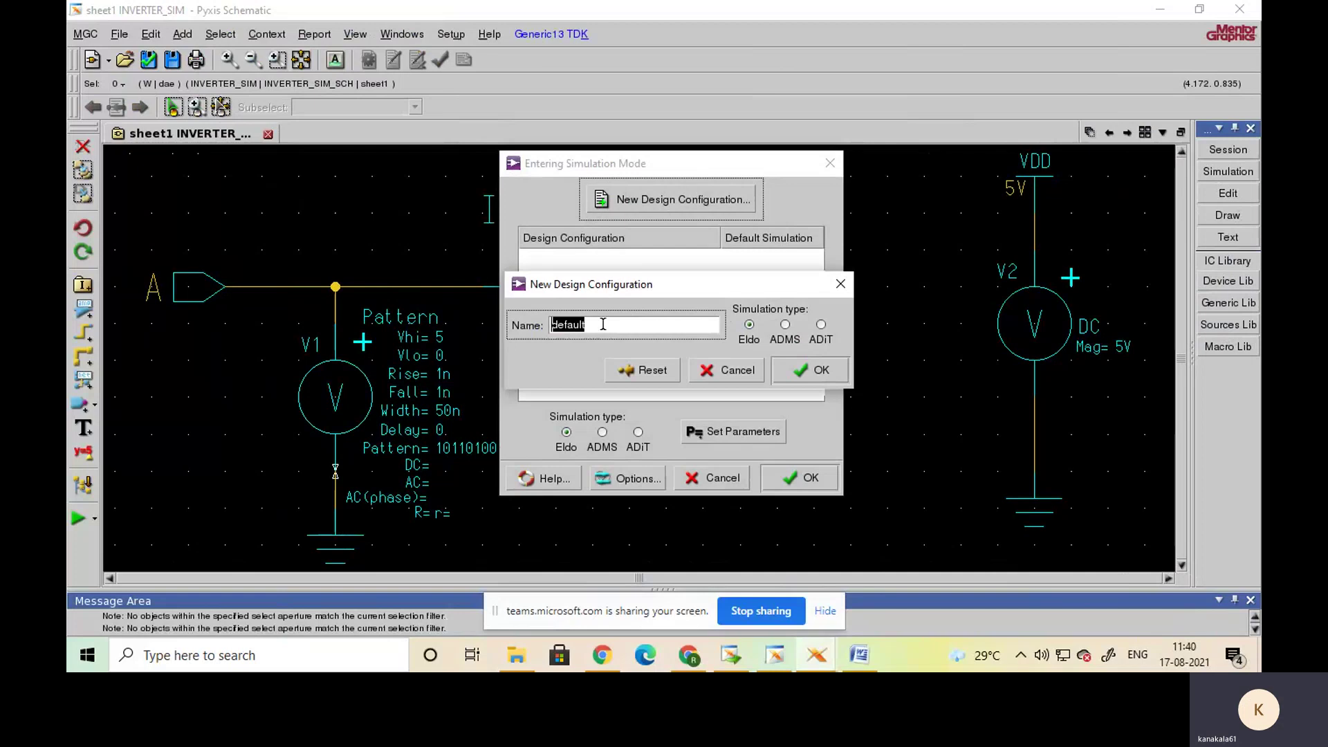
text(INVSHSHG)
click(749, 326)
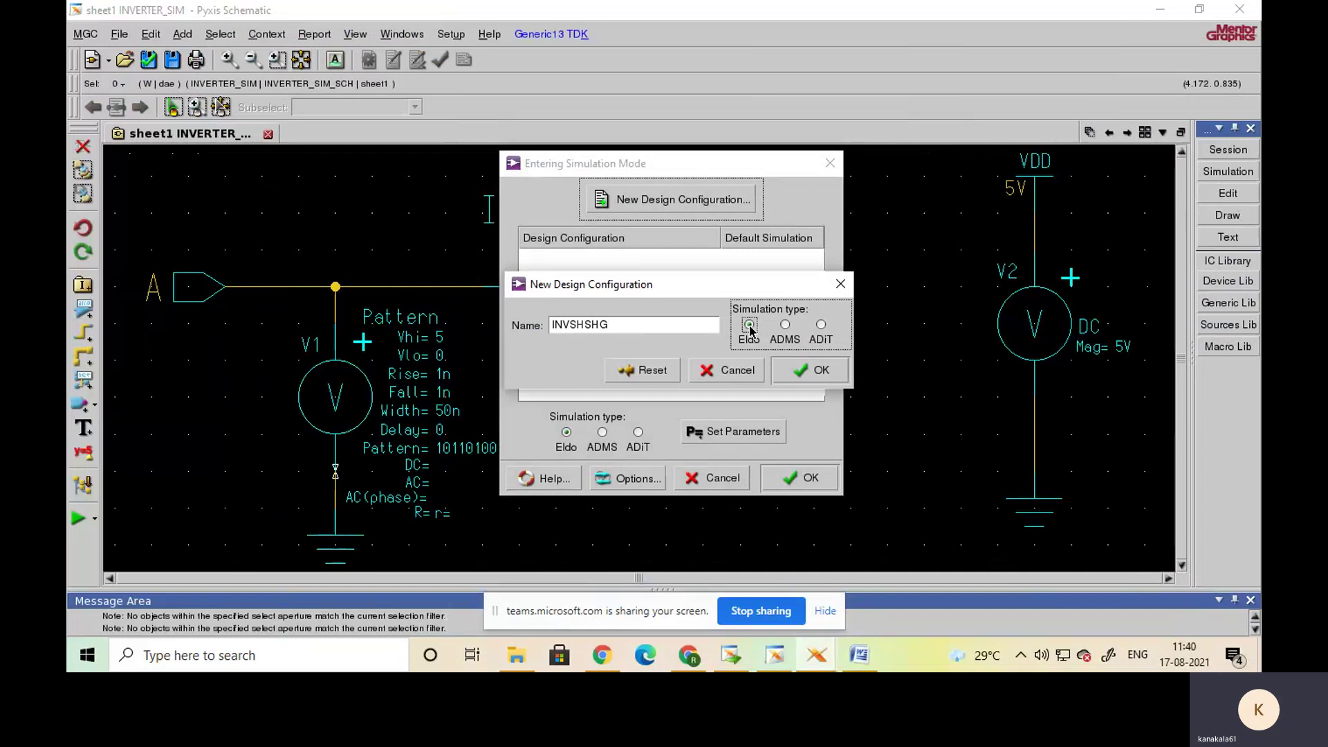
click(811, 372)
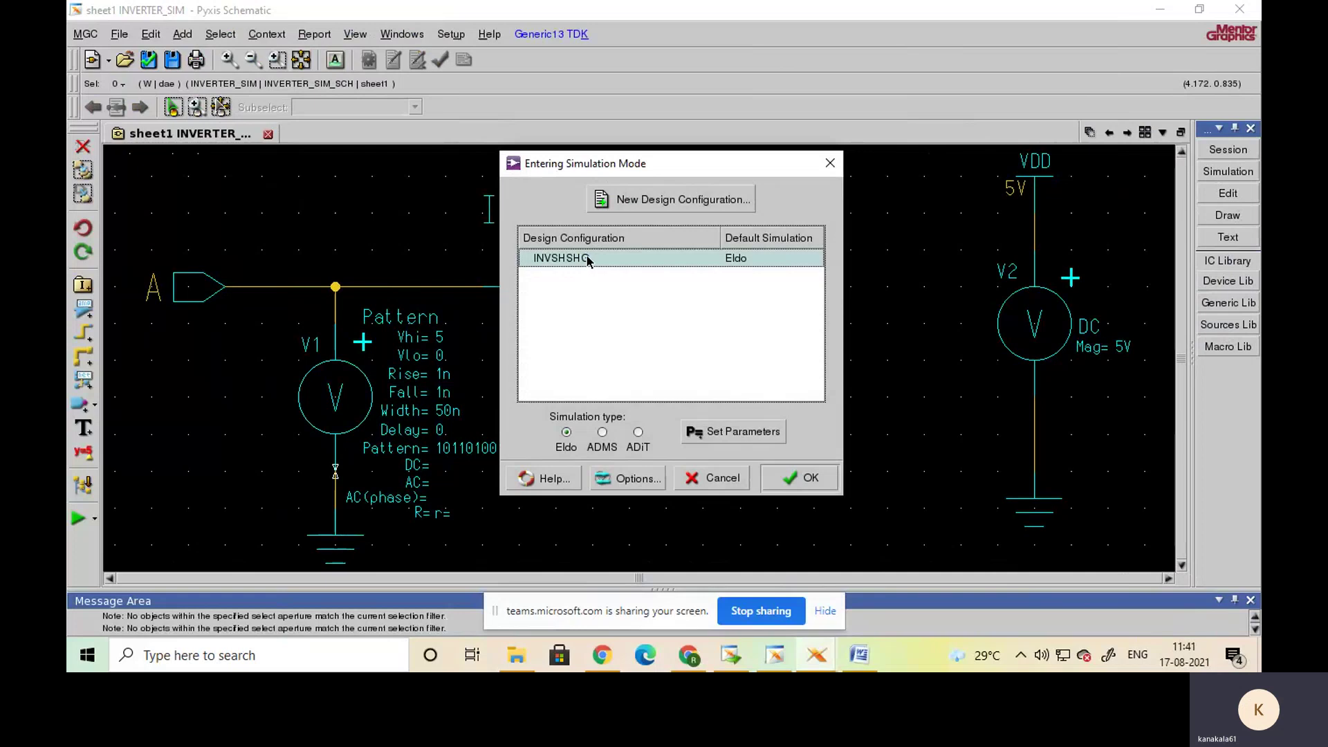
click(792, 484)
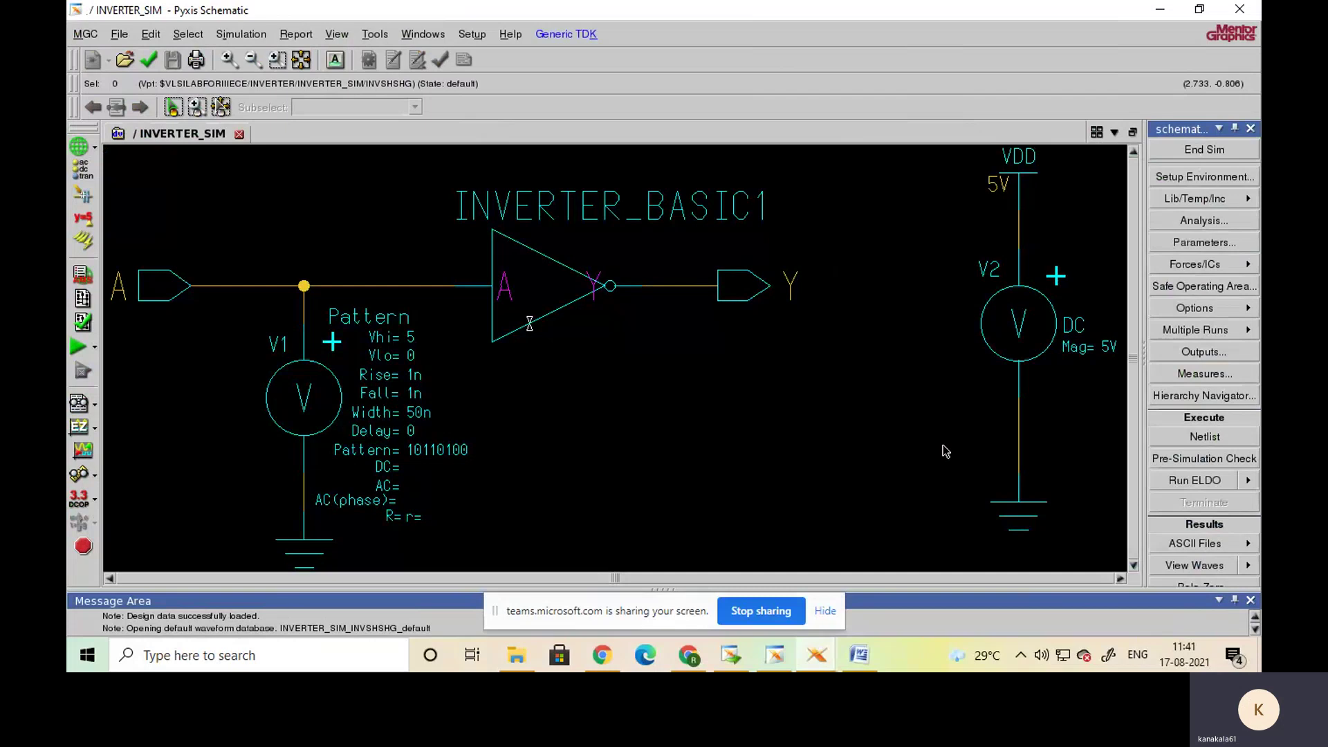
- Open the analysis setup and enable the DC and TRAN analyses alongside OP
click(1207, 221)
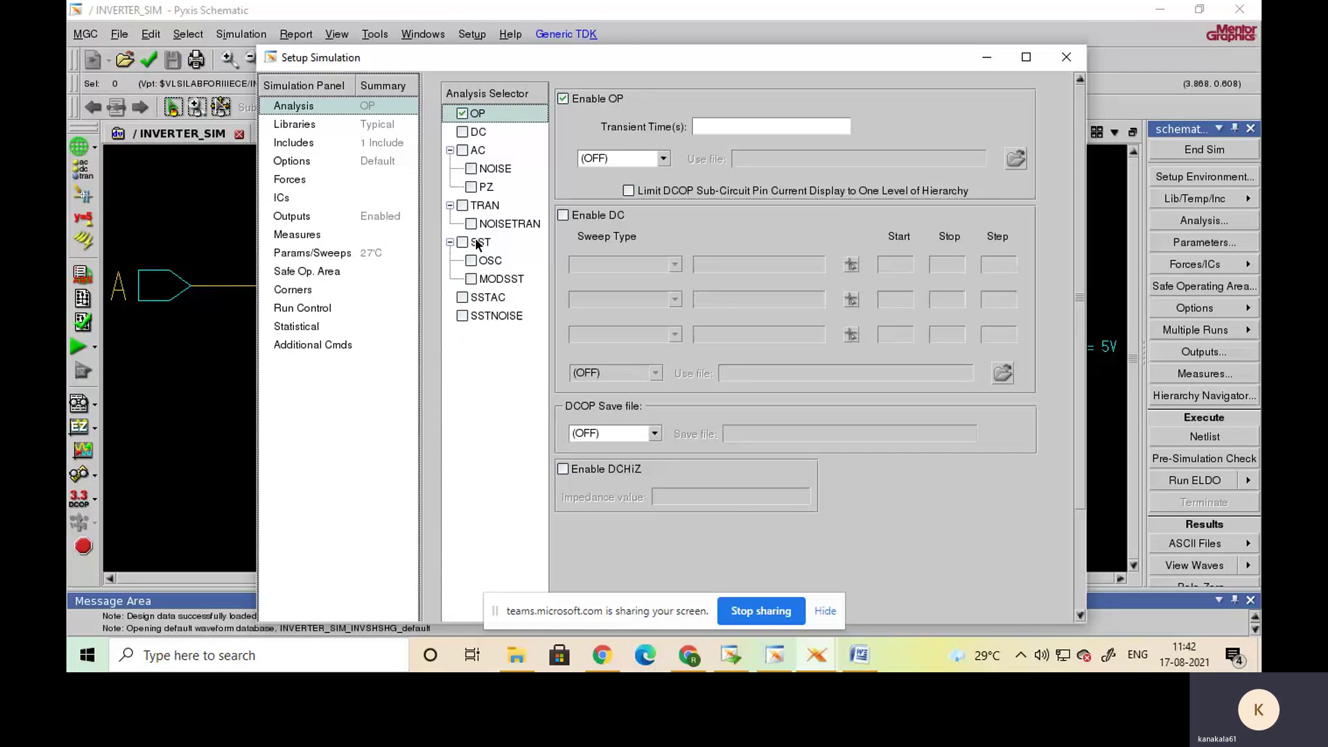
click(462, 132)
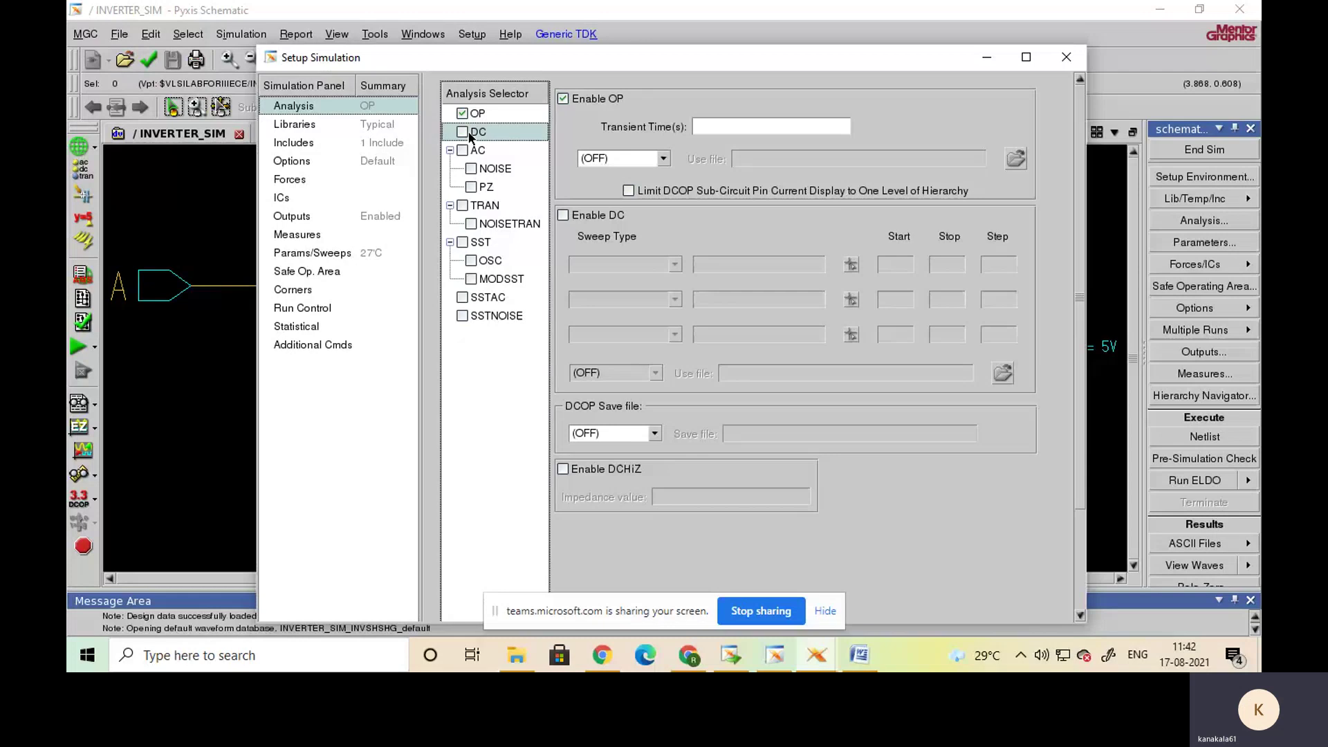
click(461, 132)
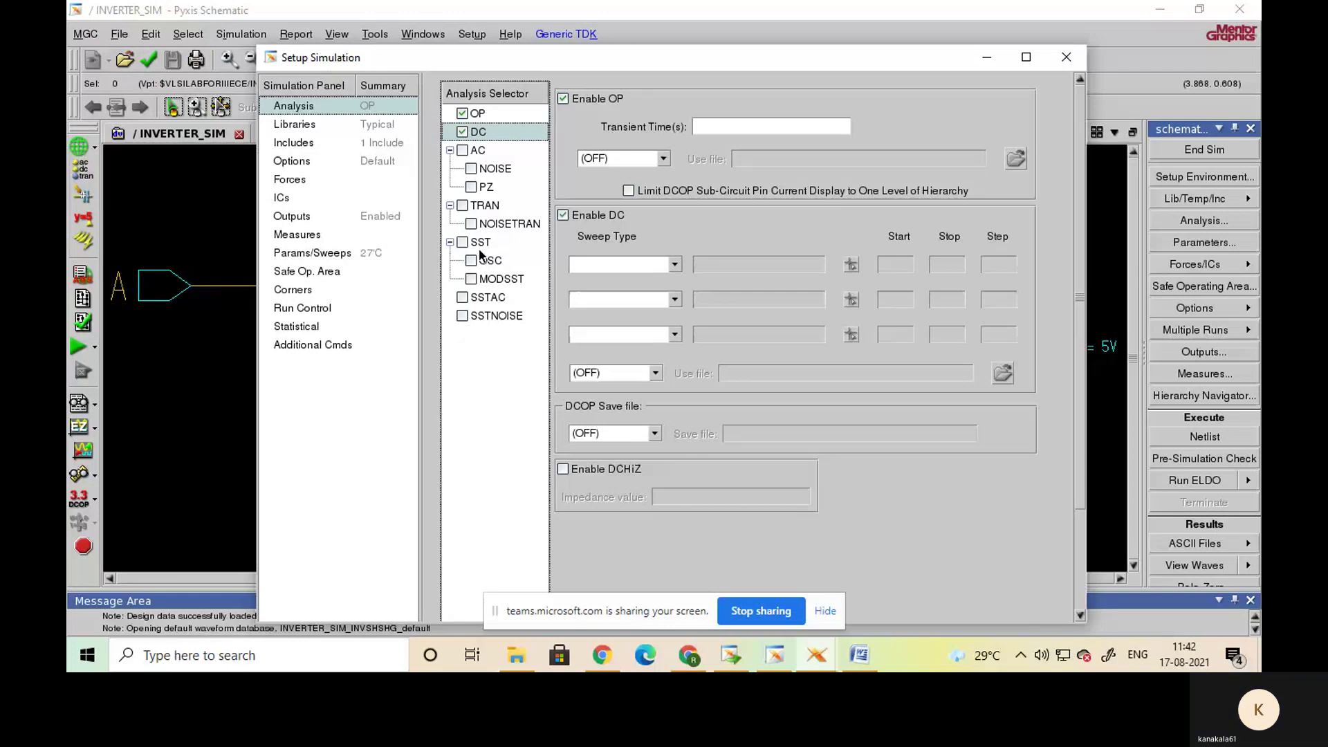
click(462, 205)
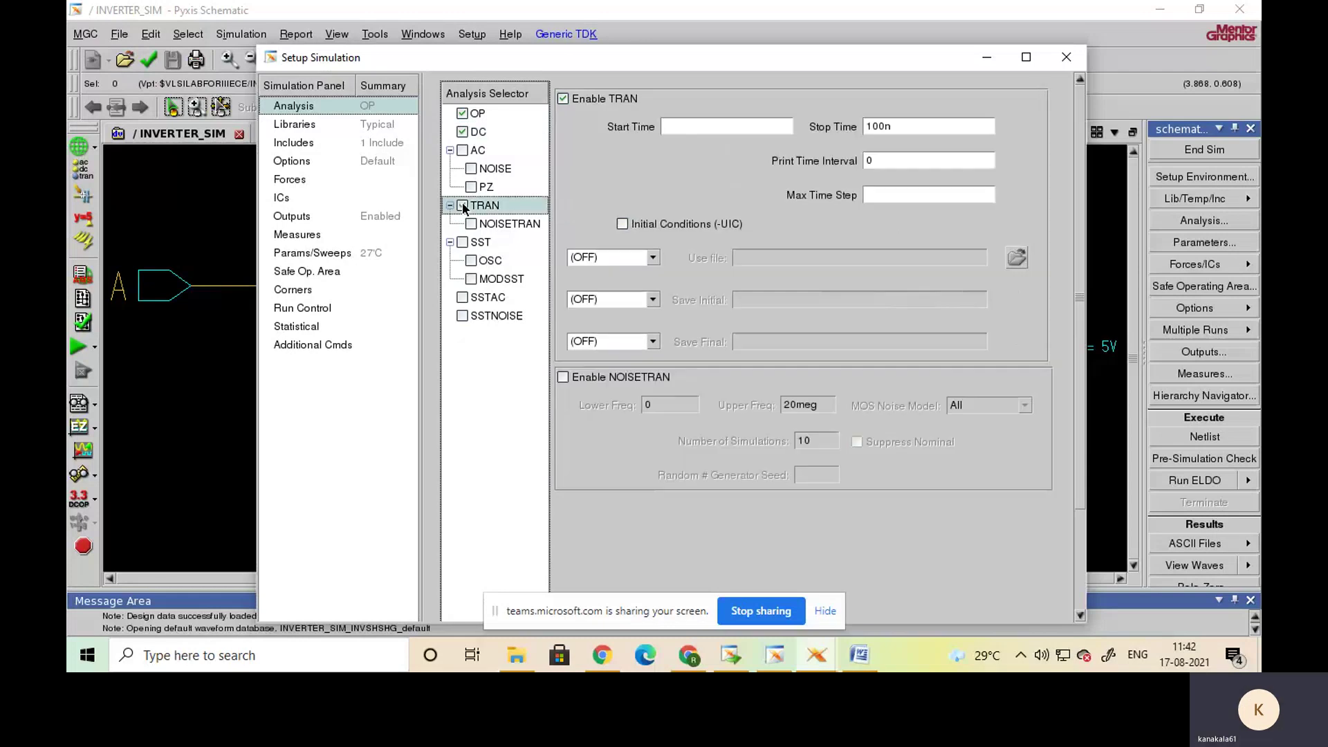
- Set the first DC sweep type to Source and pick pattern source V1 from the schematic as the swept source
click(465, 131)
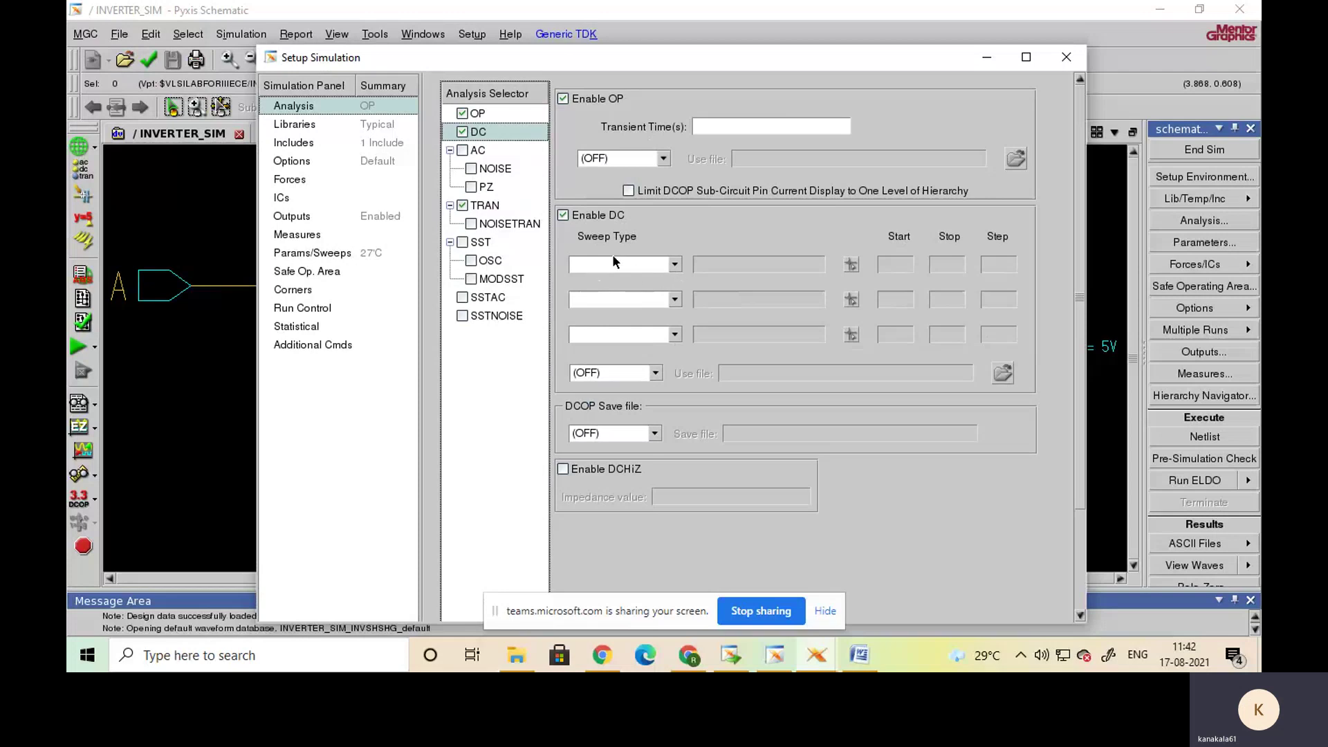
click(675, 265)
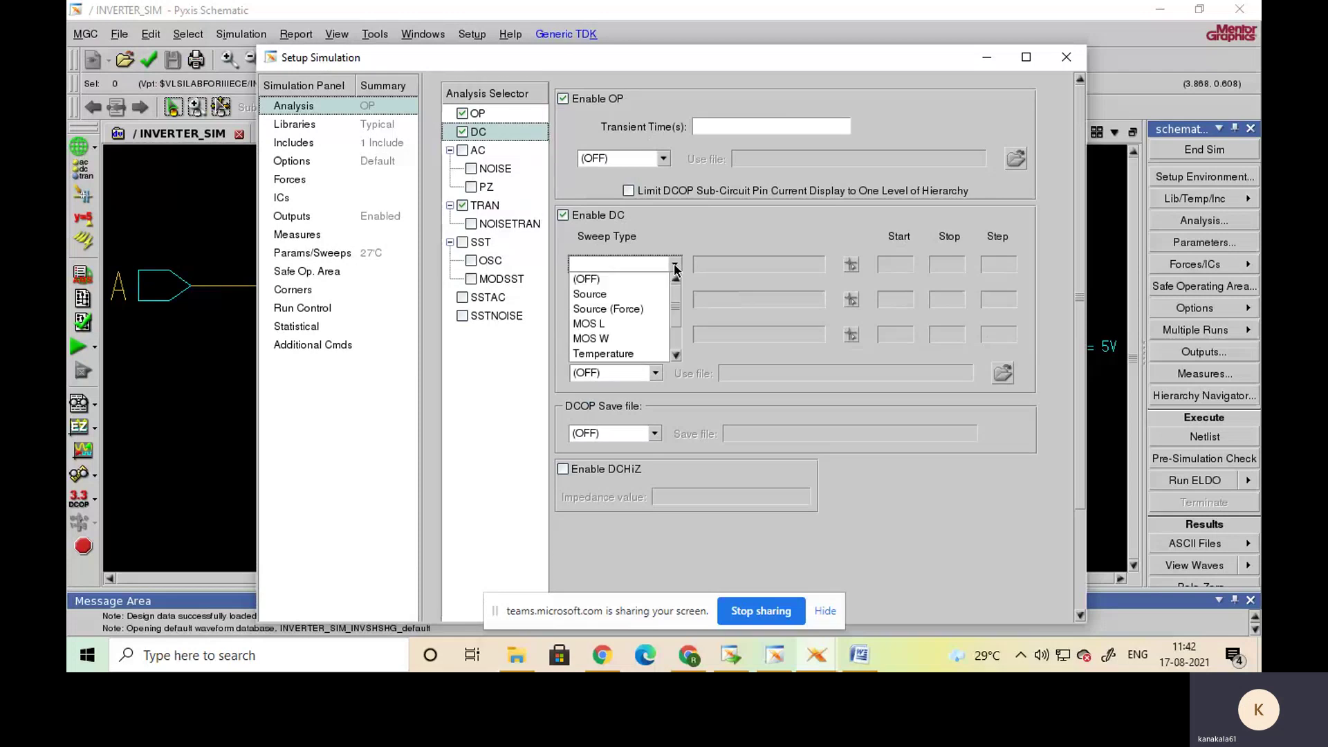
click(653, 294)
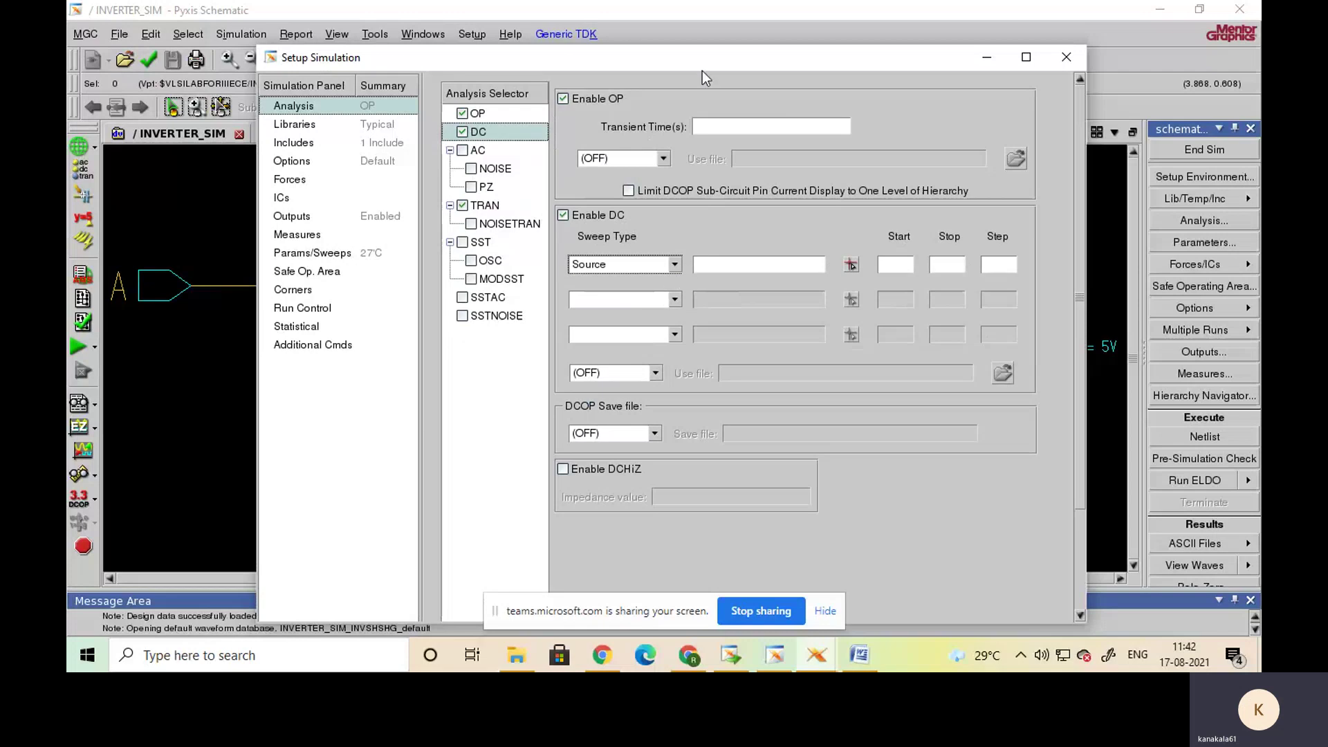
click(850, 266)
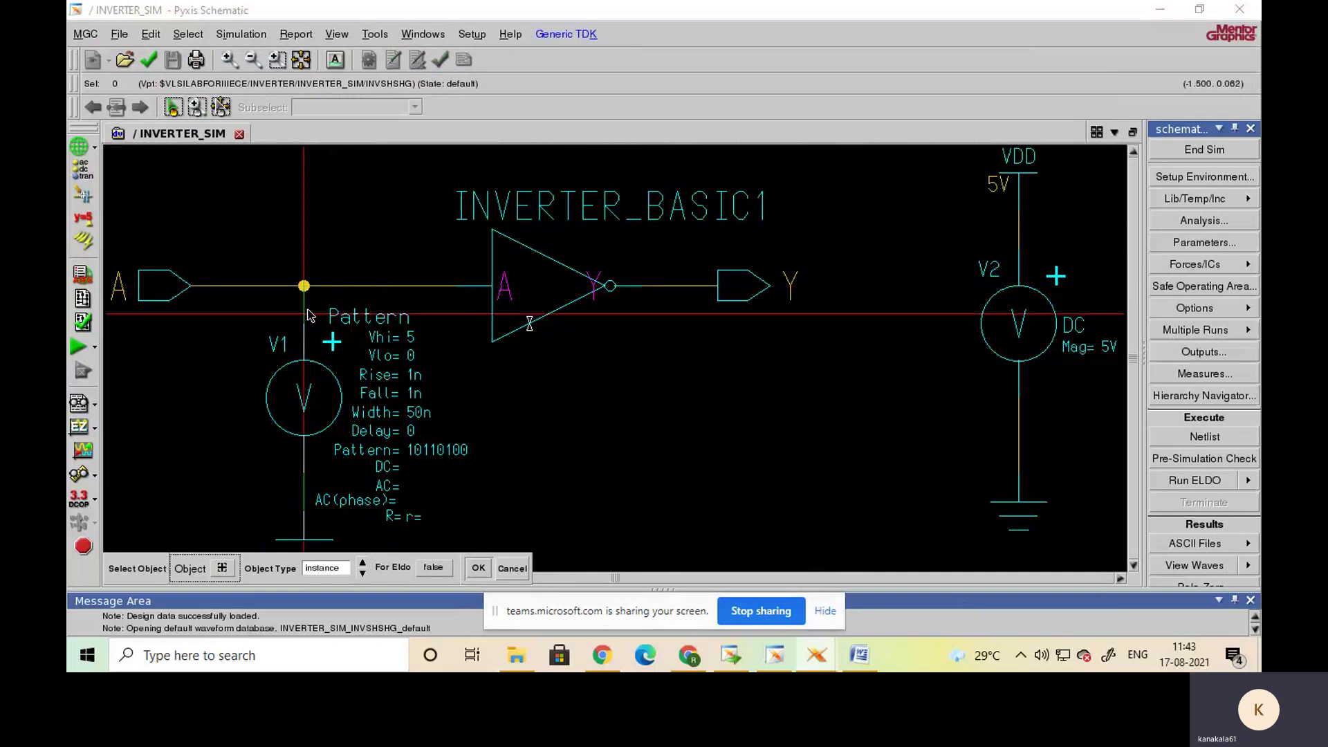
click(386, 286)
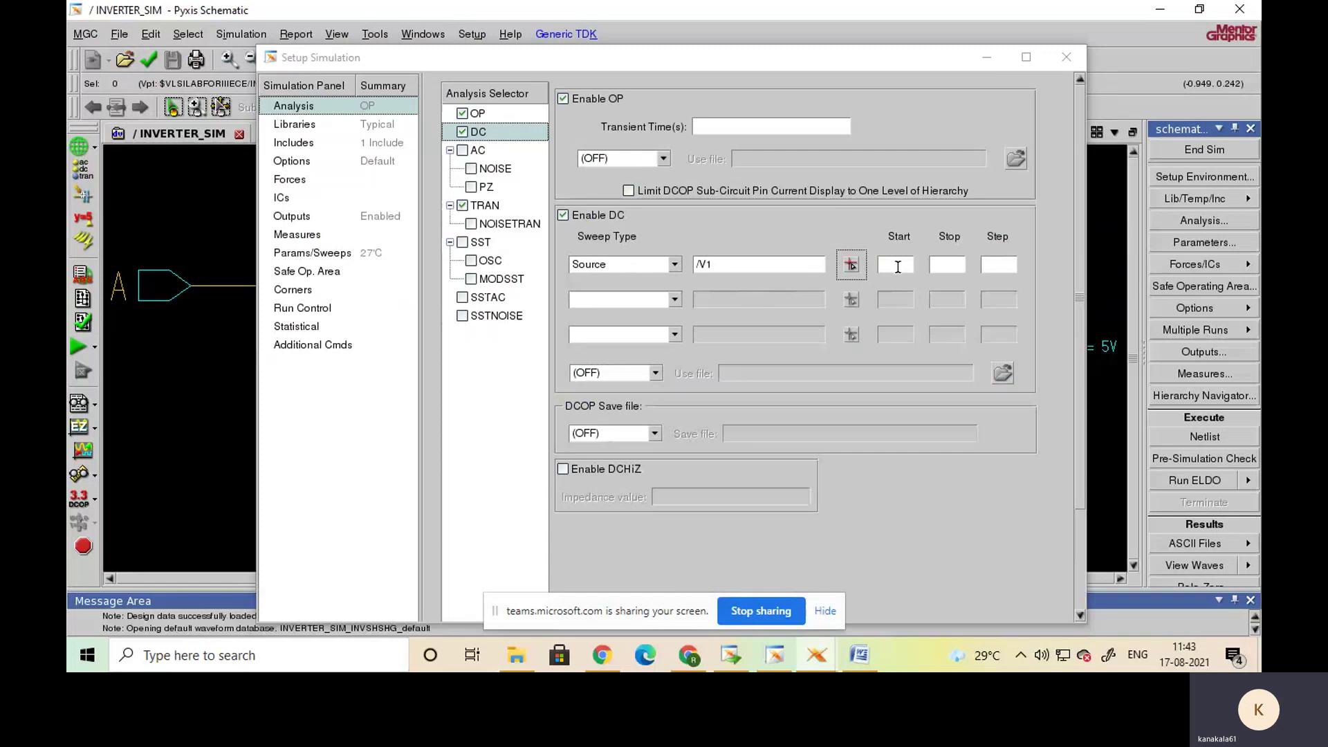
- Set the V1 DC sweep to start at 0, stop at 5 and step by 0.3, and apply the settings
drag(952, 64, 852, 63)
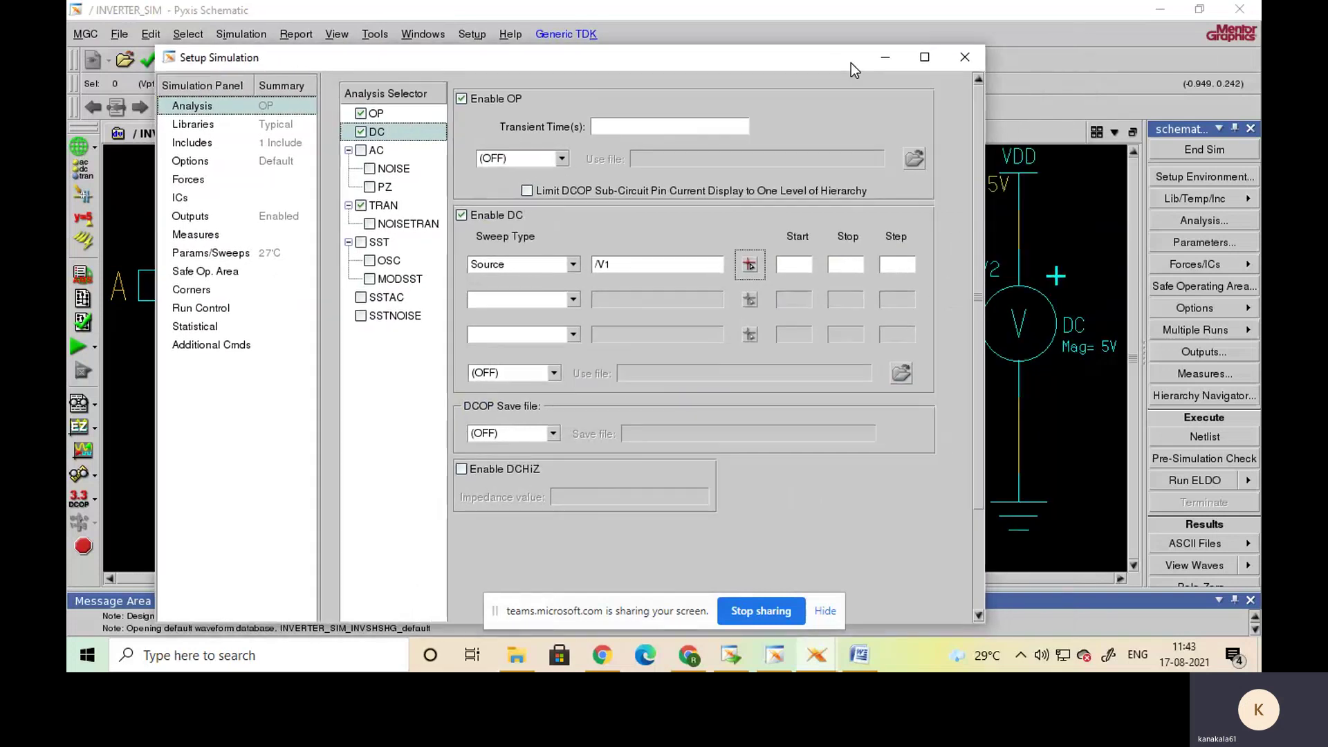
click(796, 263)
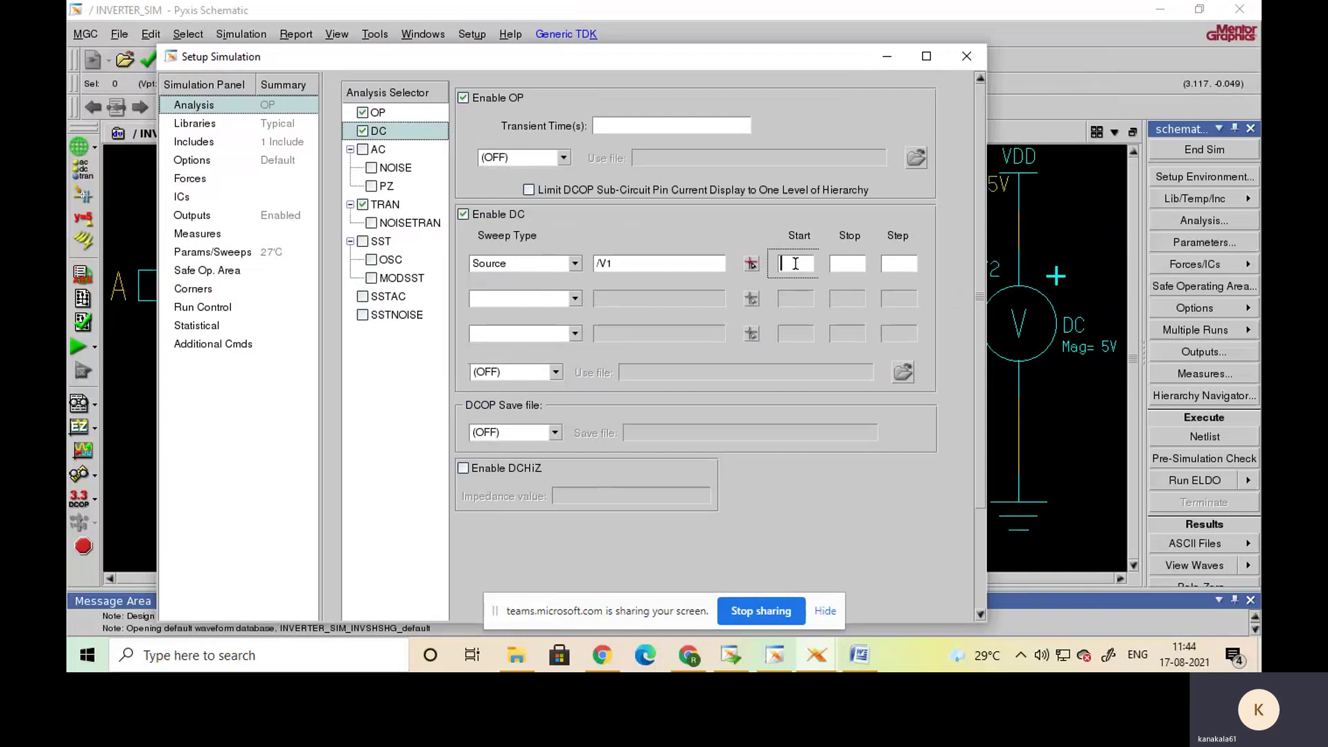
text(0)
click(840, 263)
text(5)
click(902, 263)
text(0.3)
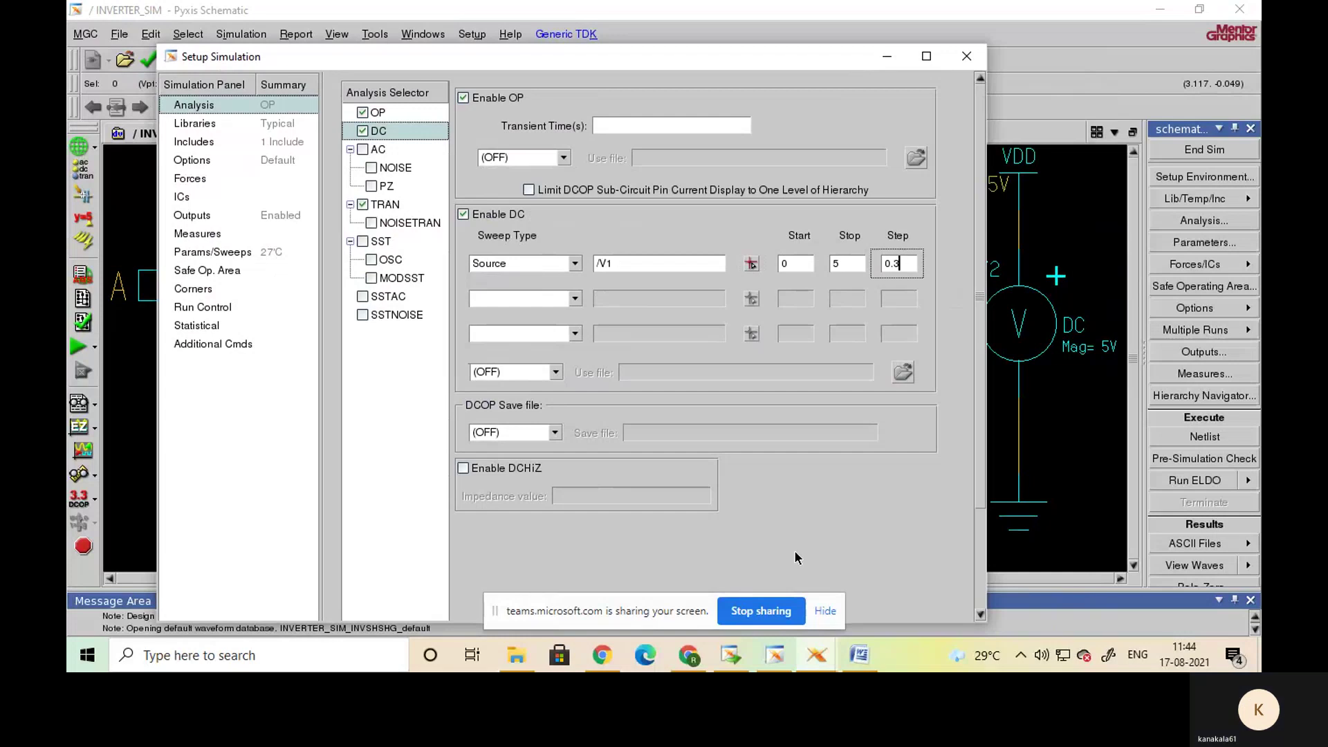
drag(982, 246, 970, 395)
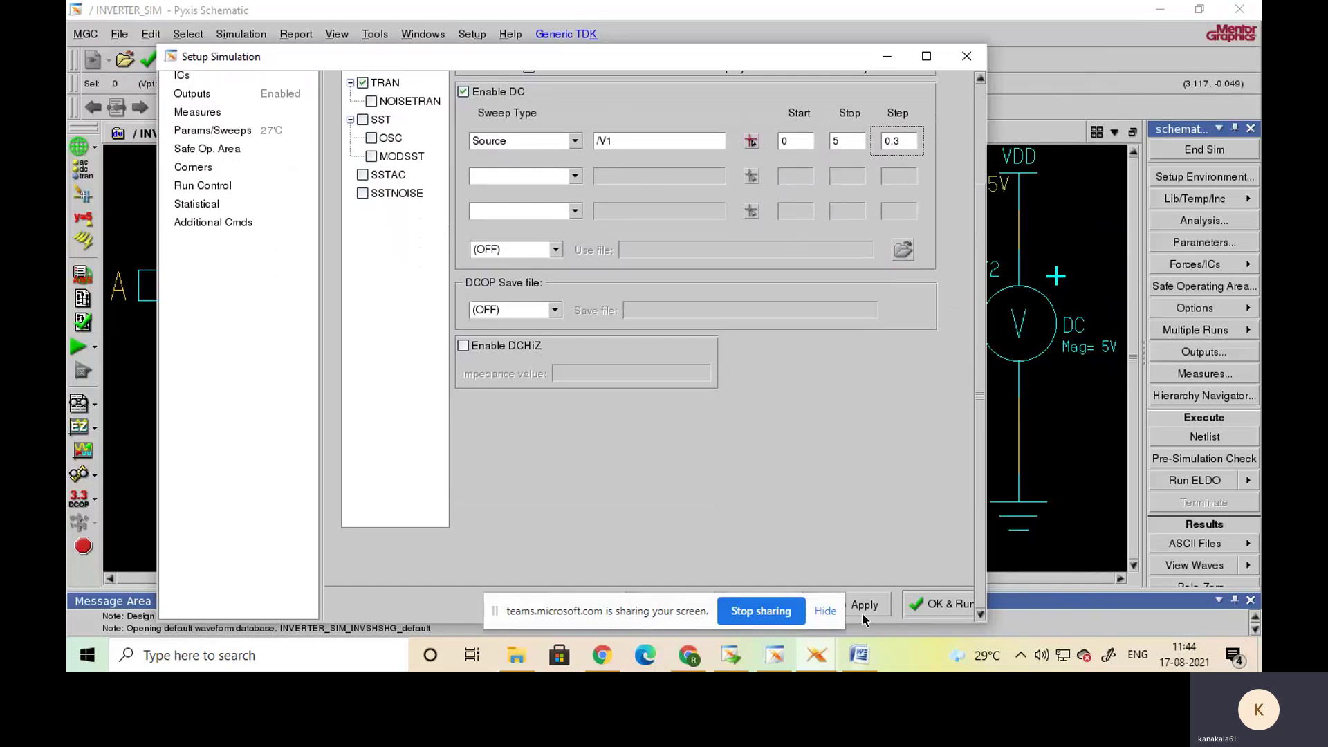
drag(844, 51, 862, 9)
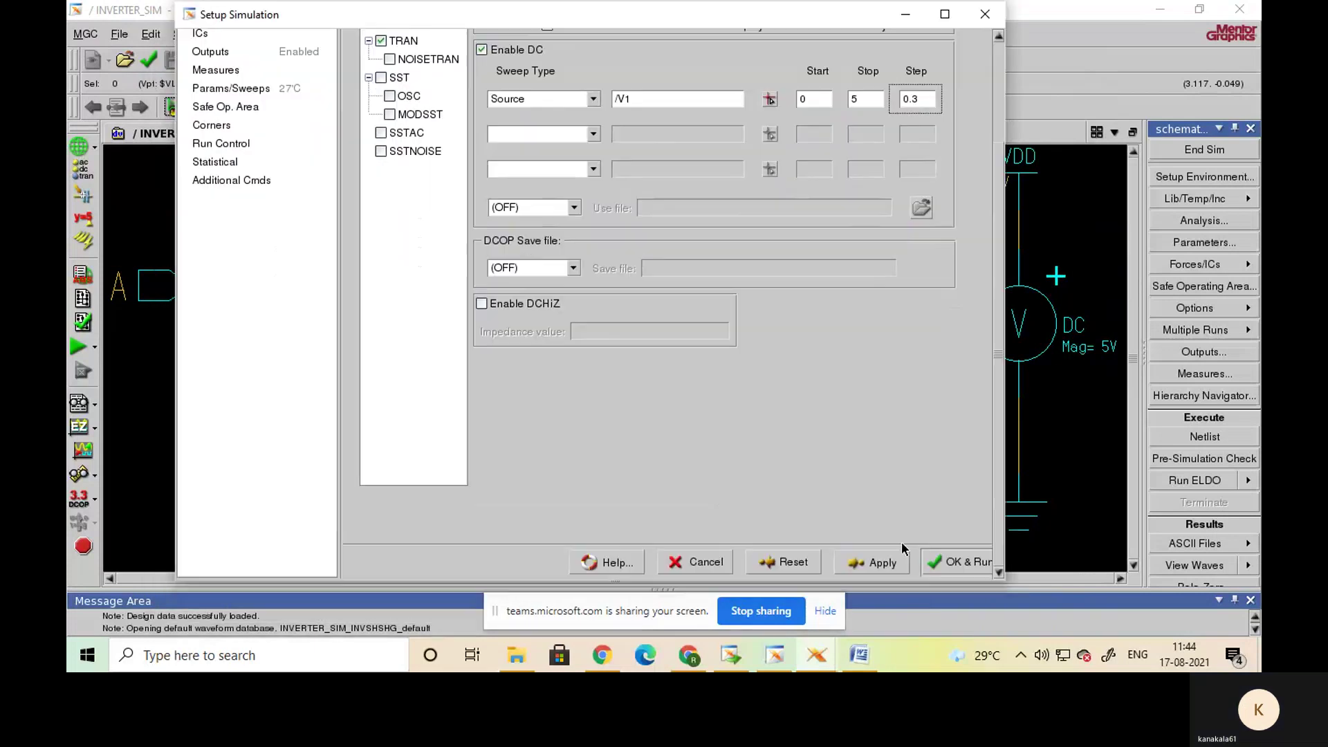
click(881, 562)
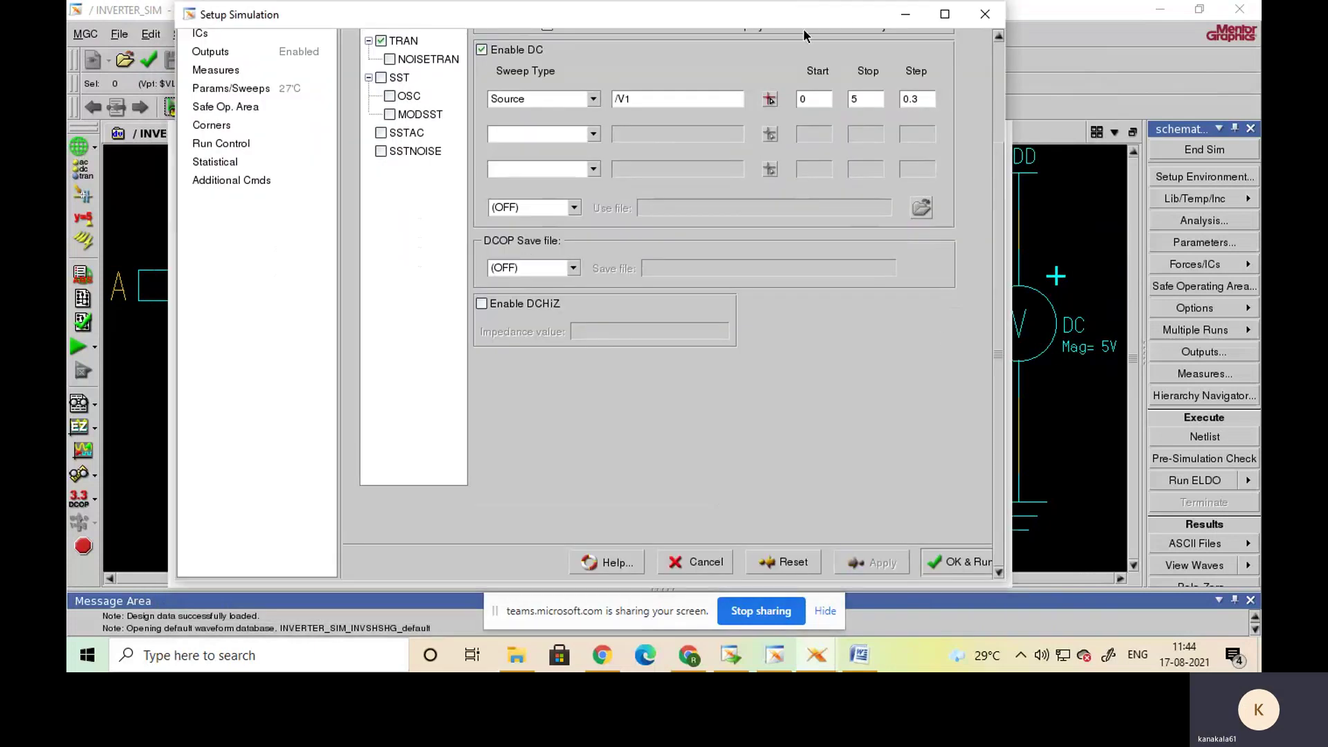
- Set the transient analysis start time to 0 and its stop time to 400n
scroll(997, 321, up, 2)
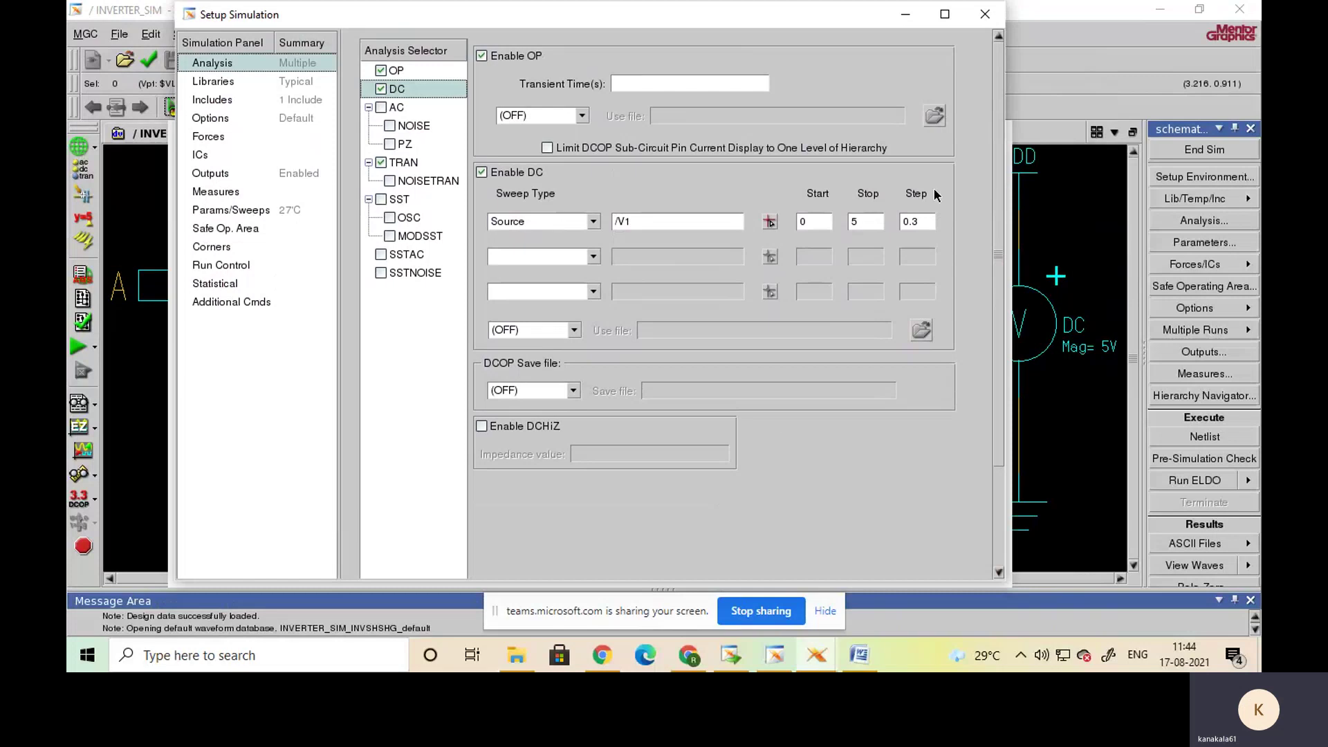
click(382, 163)
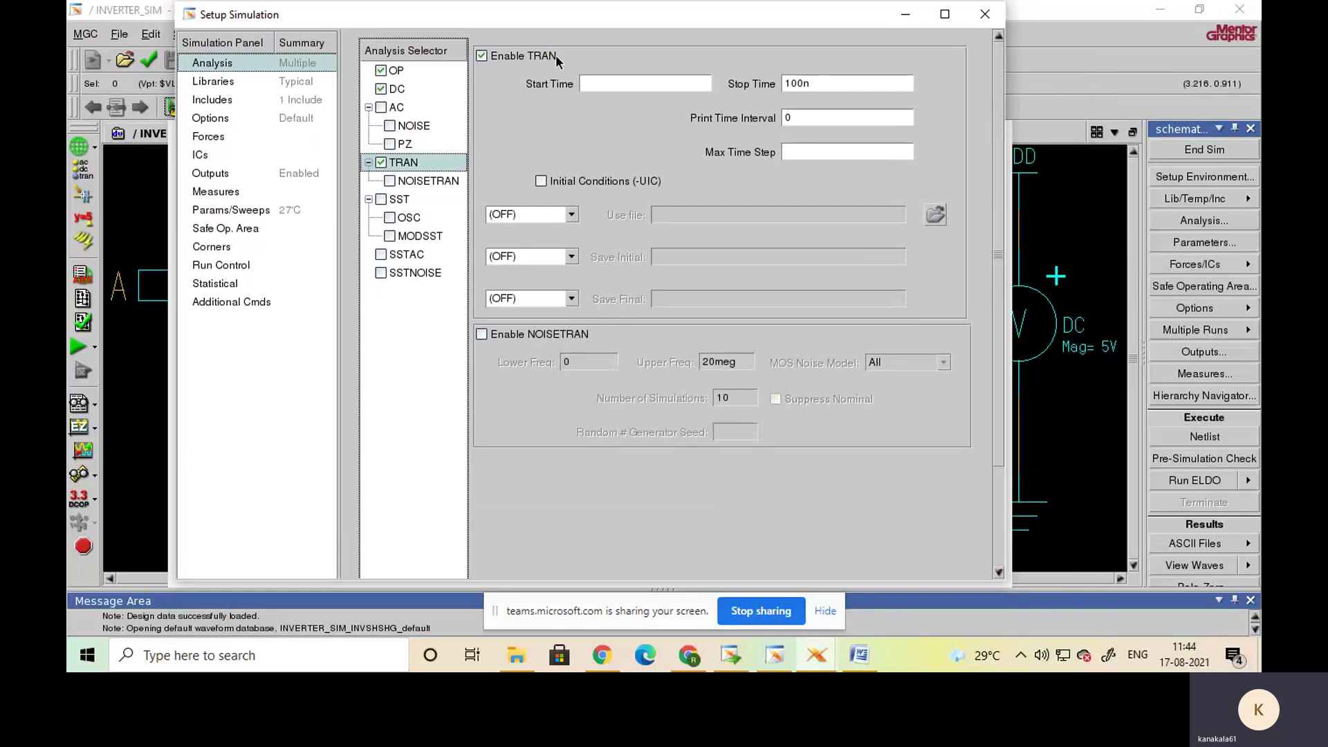
click(608, 84)
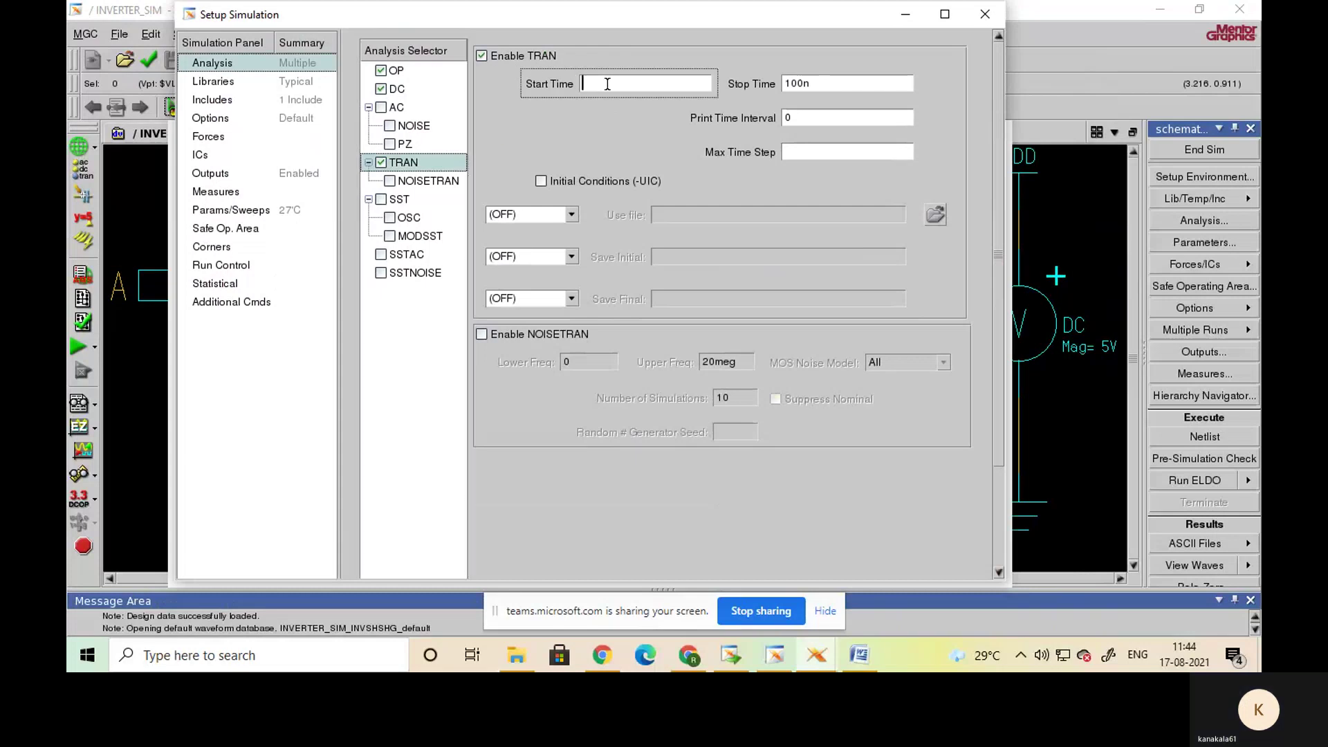
text(0)
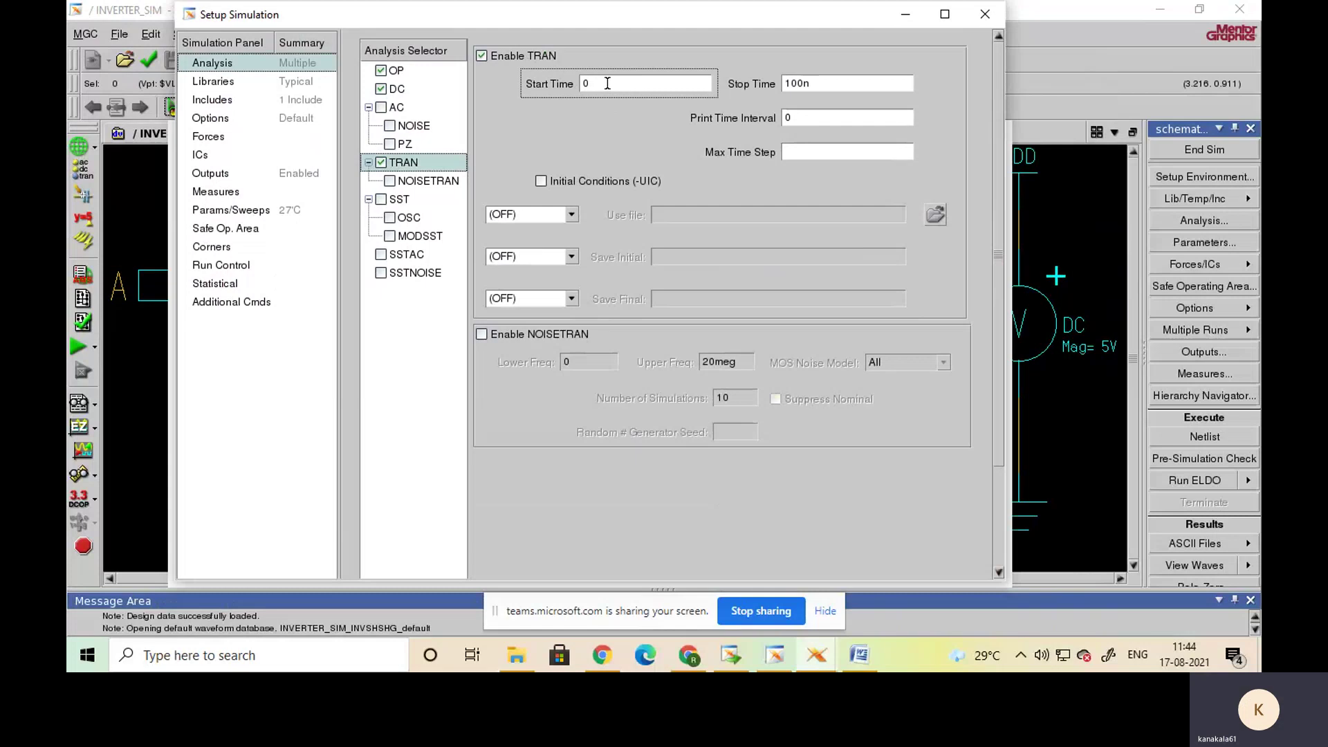
click(790, 84)
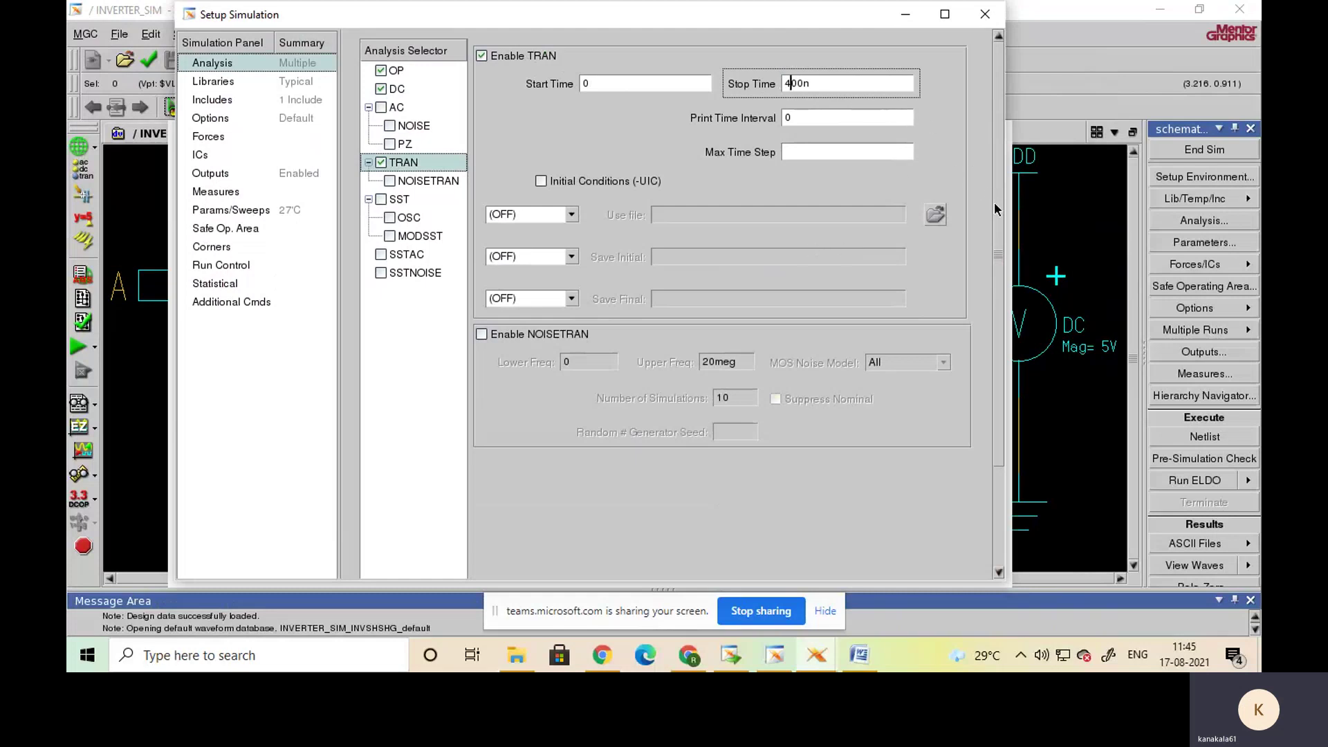
- Apply the transient settings and run the simulation from the setup dialog
scroll(978, 296, down, 3)
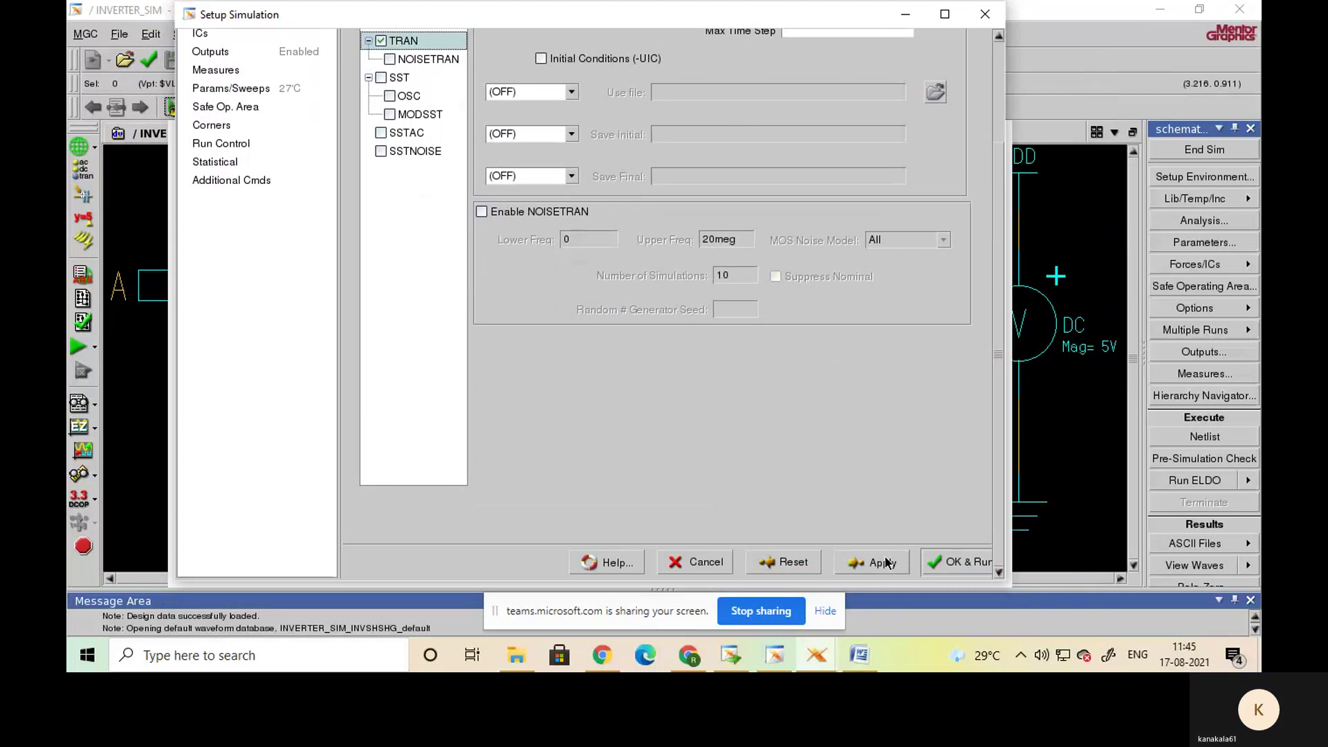
click(885, 562)
click(948, 561)
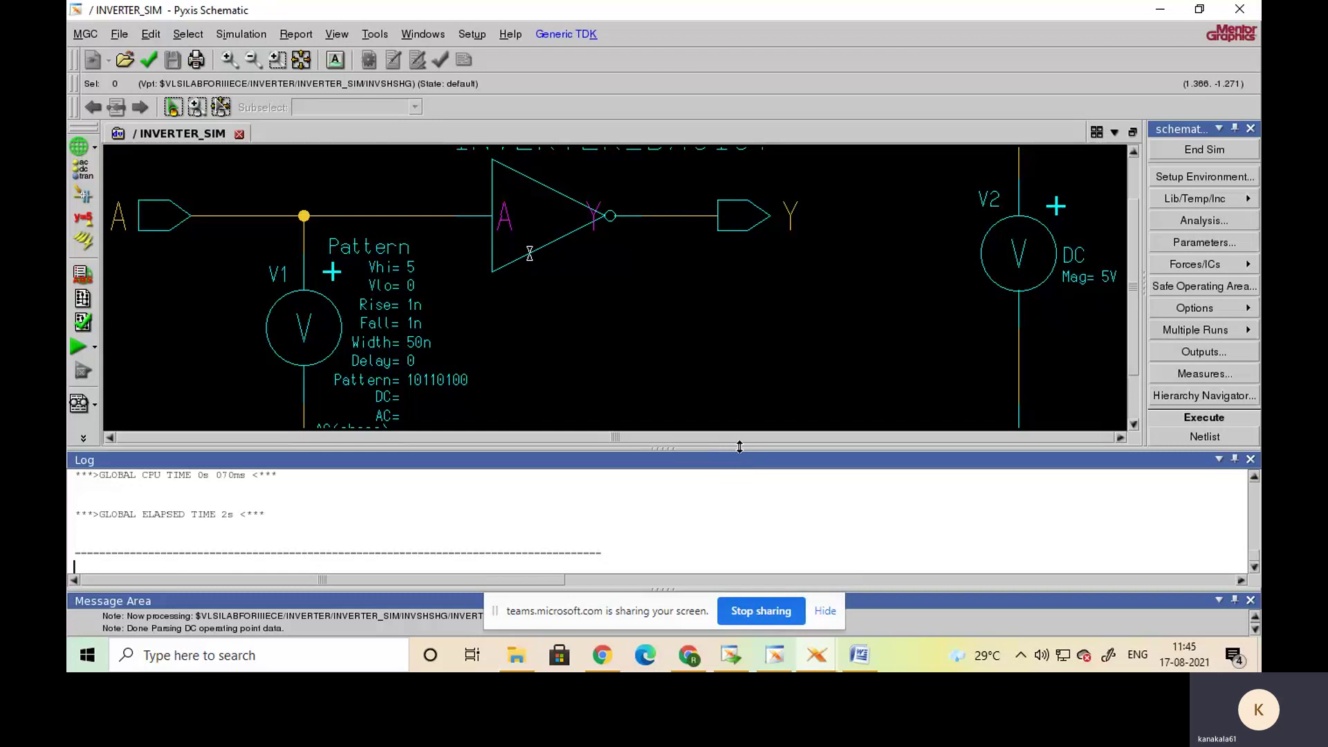
- Shrink the log area to give the schematic more room and check the end of the simulation log
drag(740, 449, 743, 496)
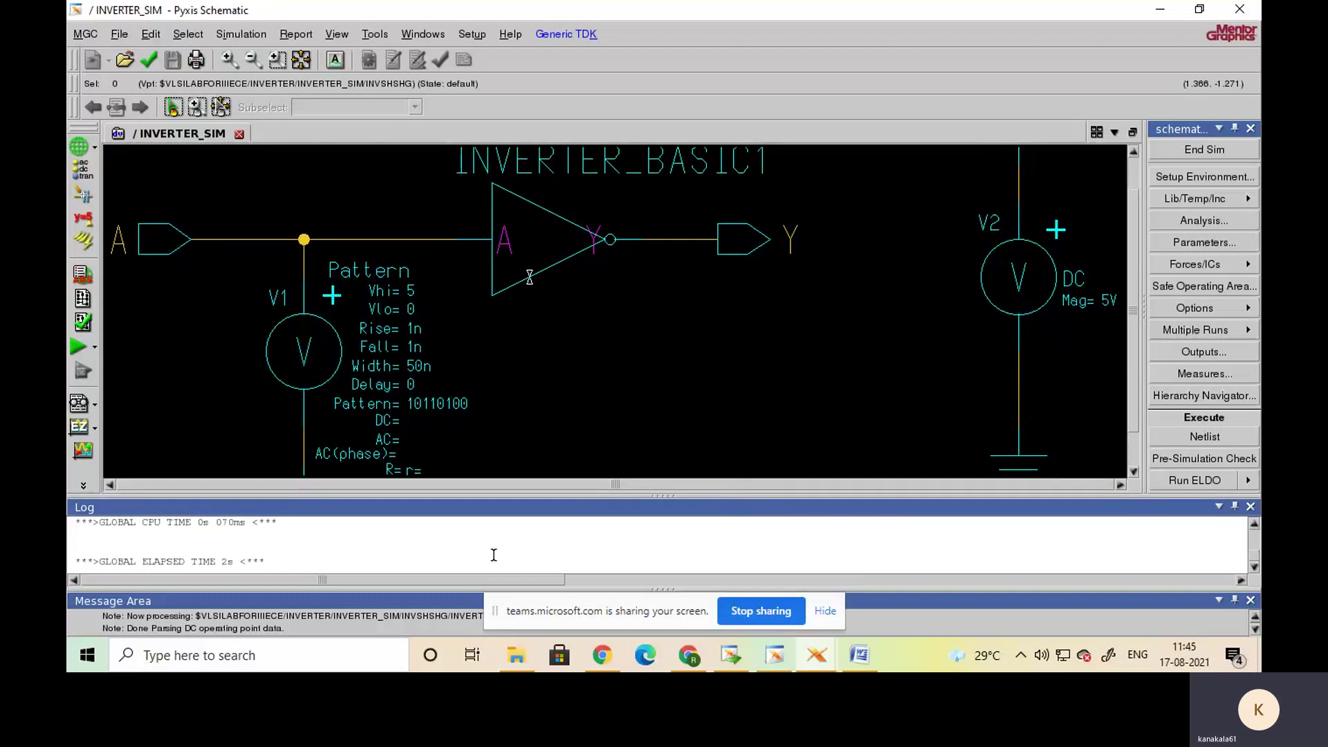
scroll(489, 551, down, 1)
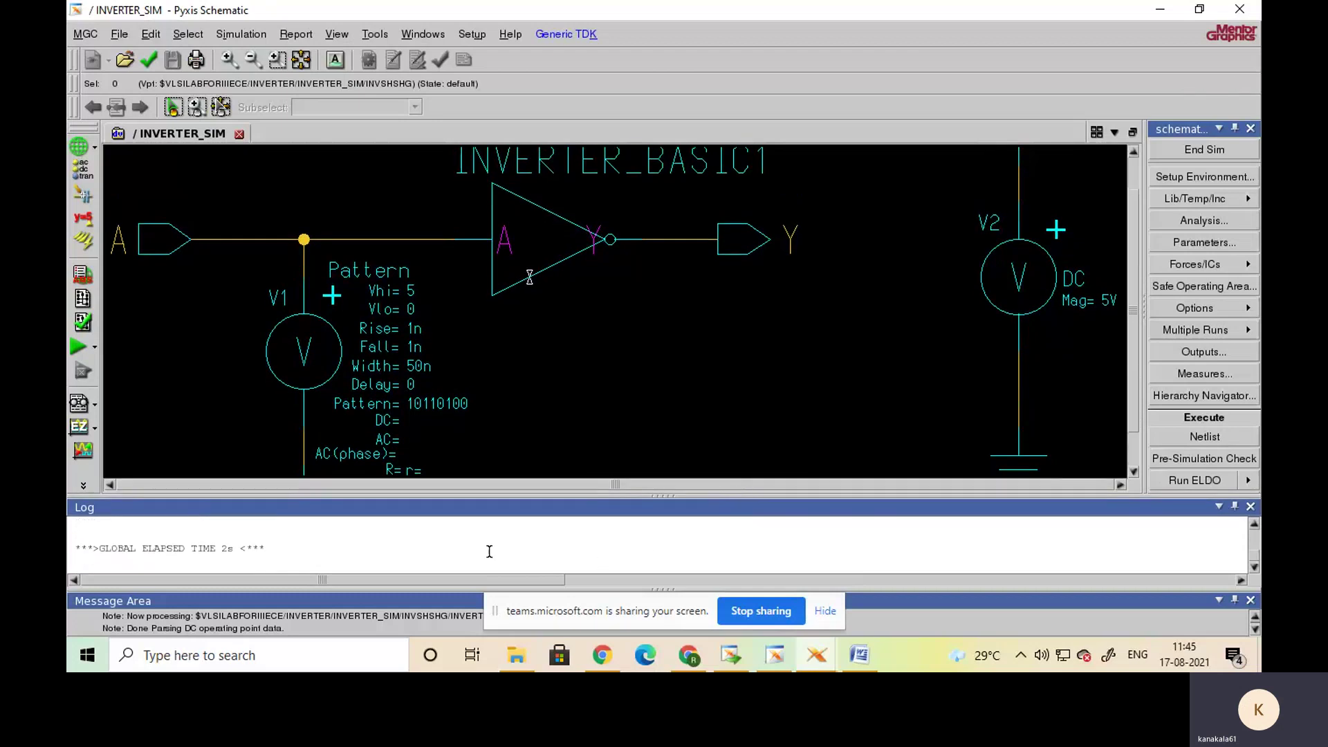
scroll(489, 551, down, 1)
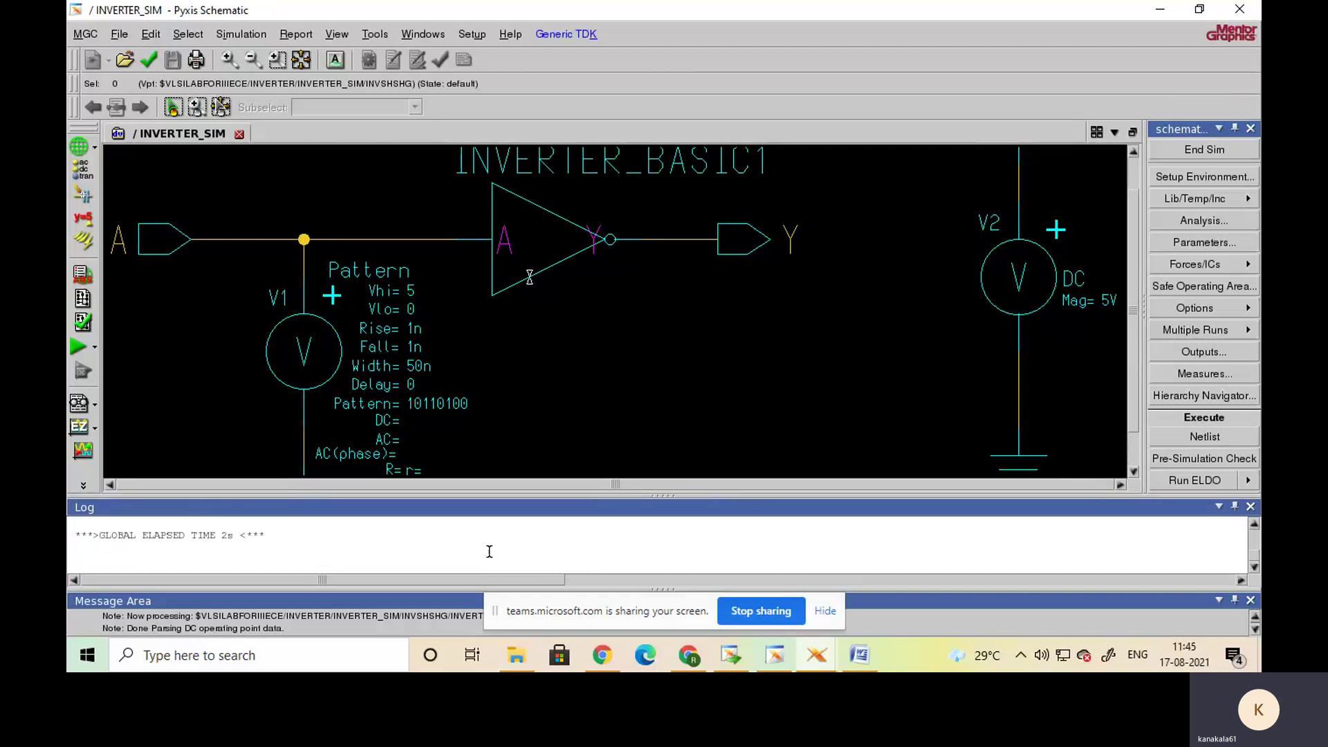
scroll(489, 552, down, 1)
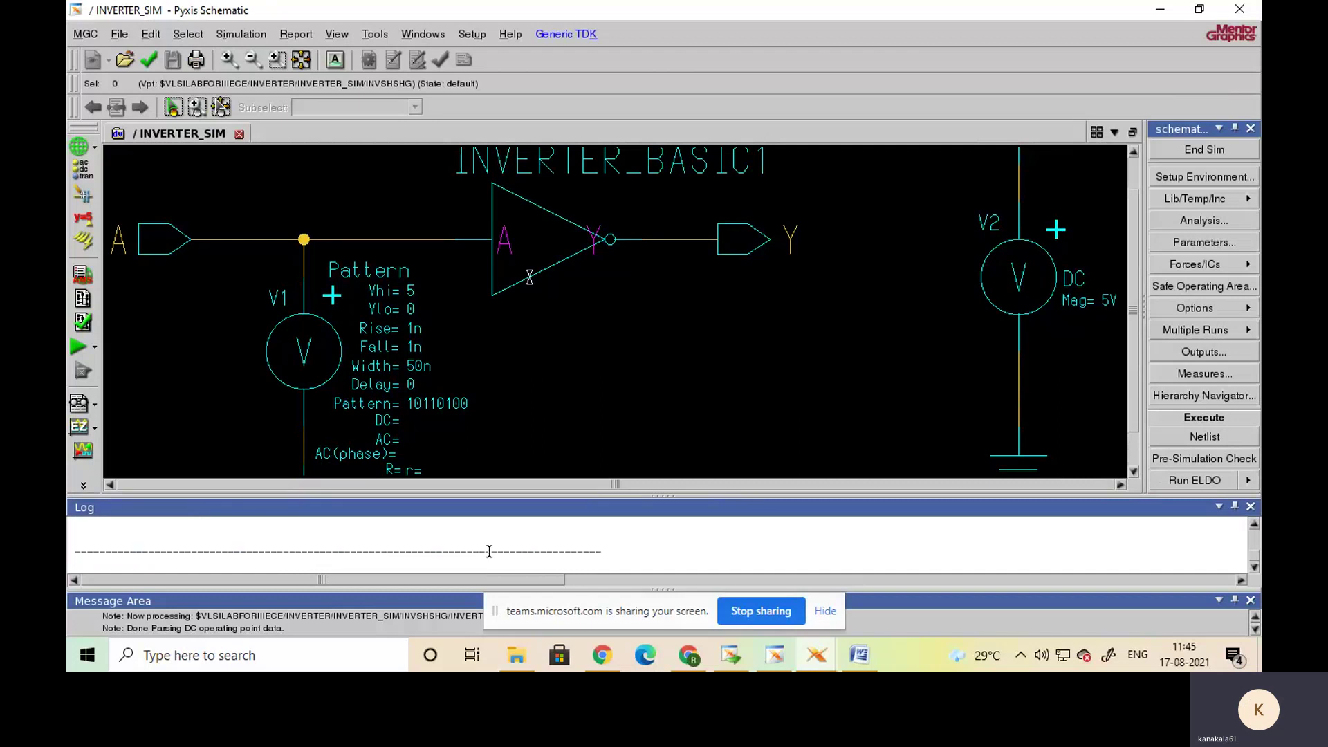
click(564, 368)
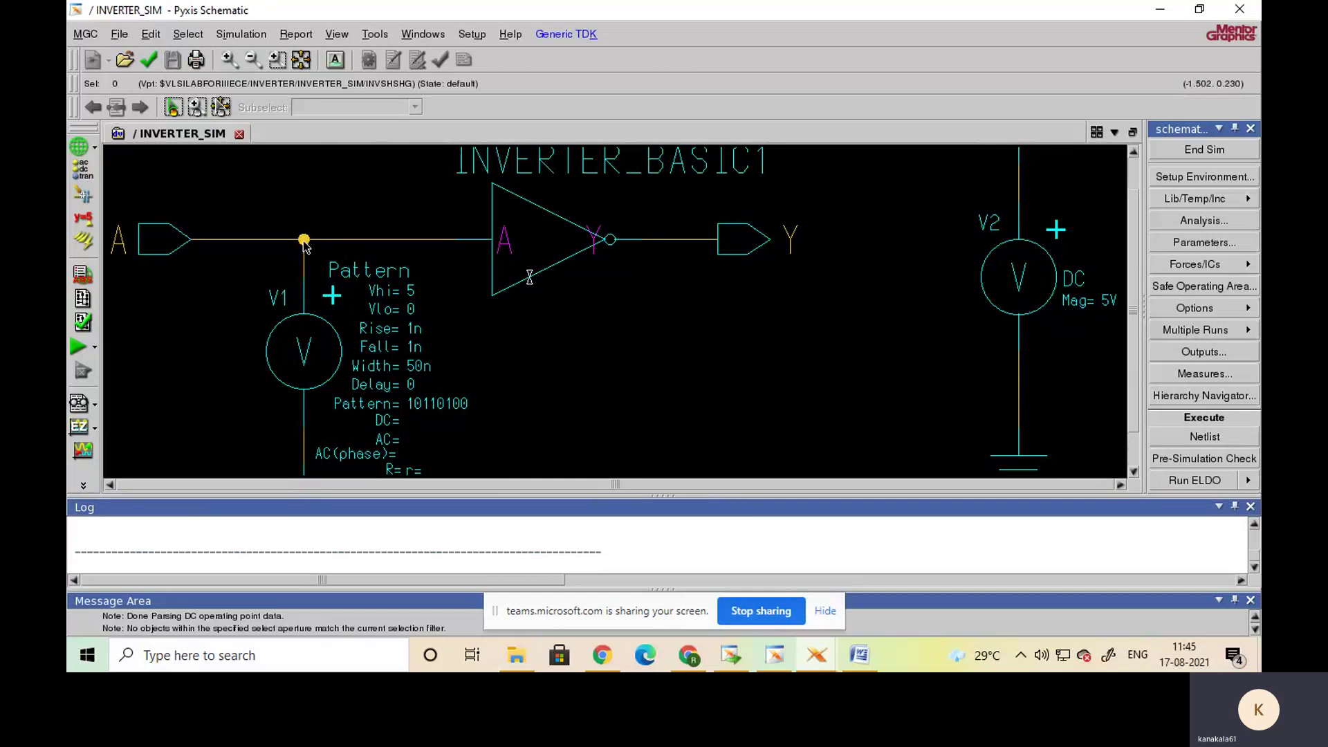
click(347, 242)
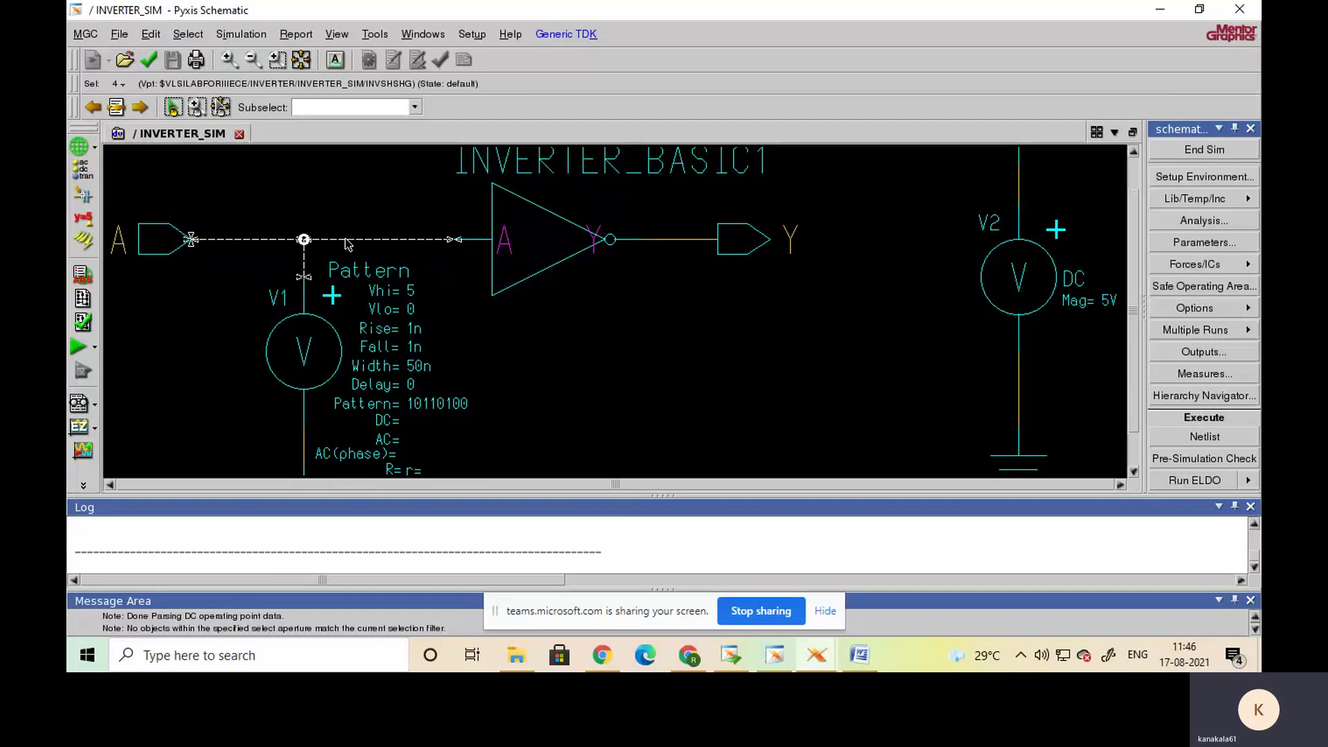
click(608, 366)
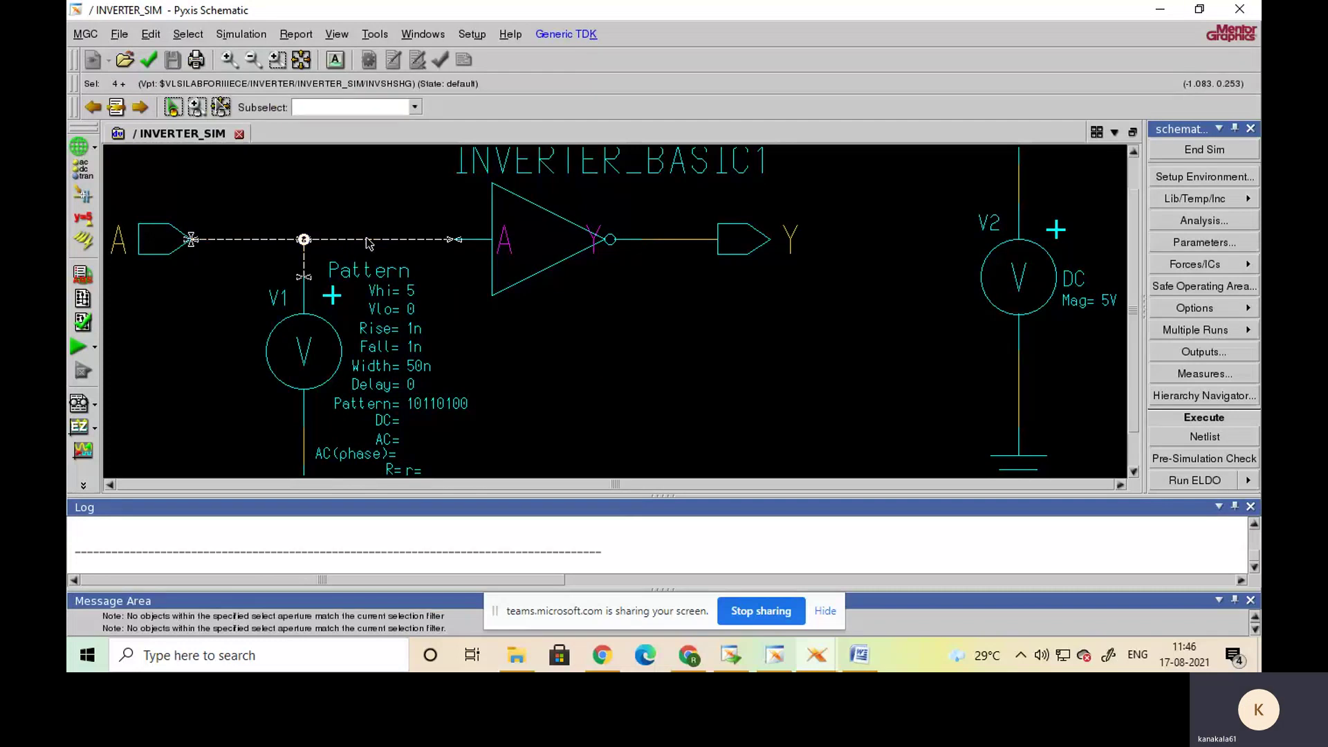
click(676, 245)
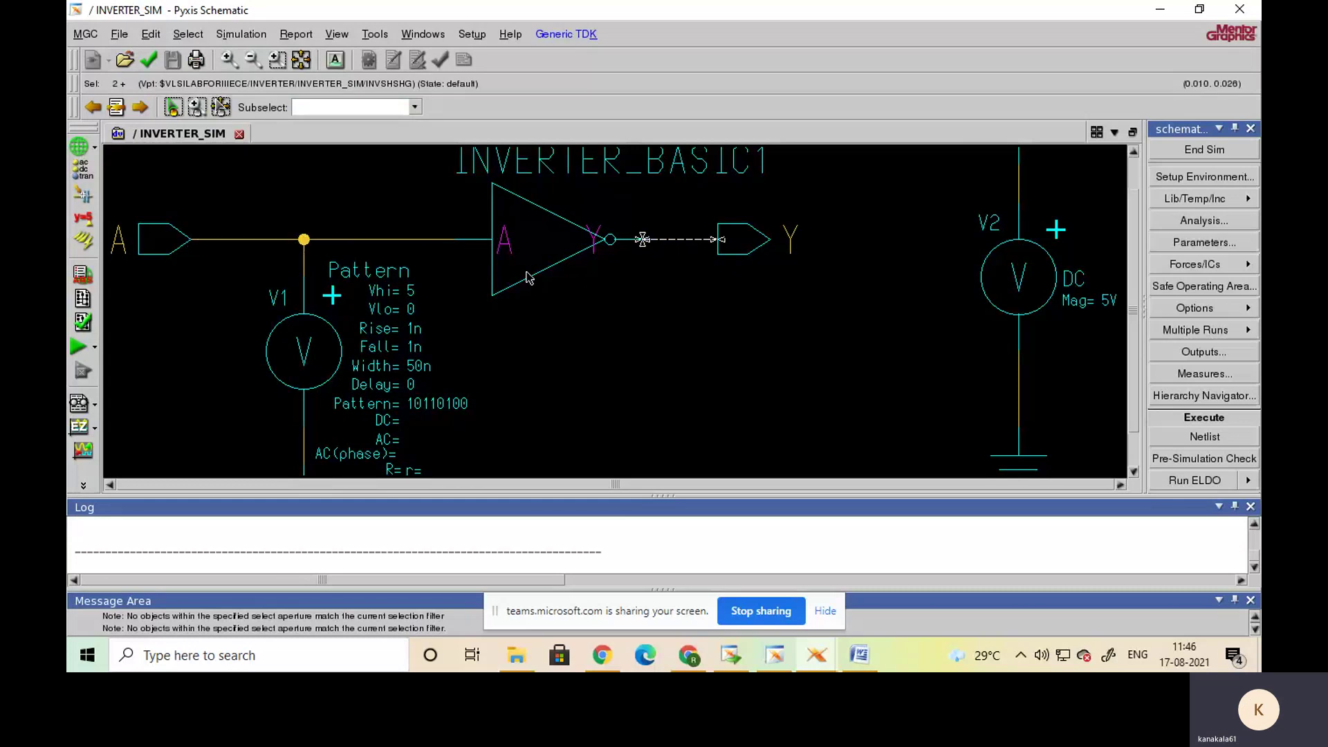
click(612, 358)
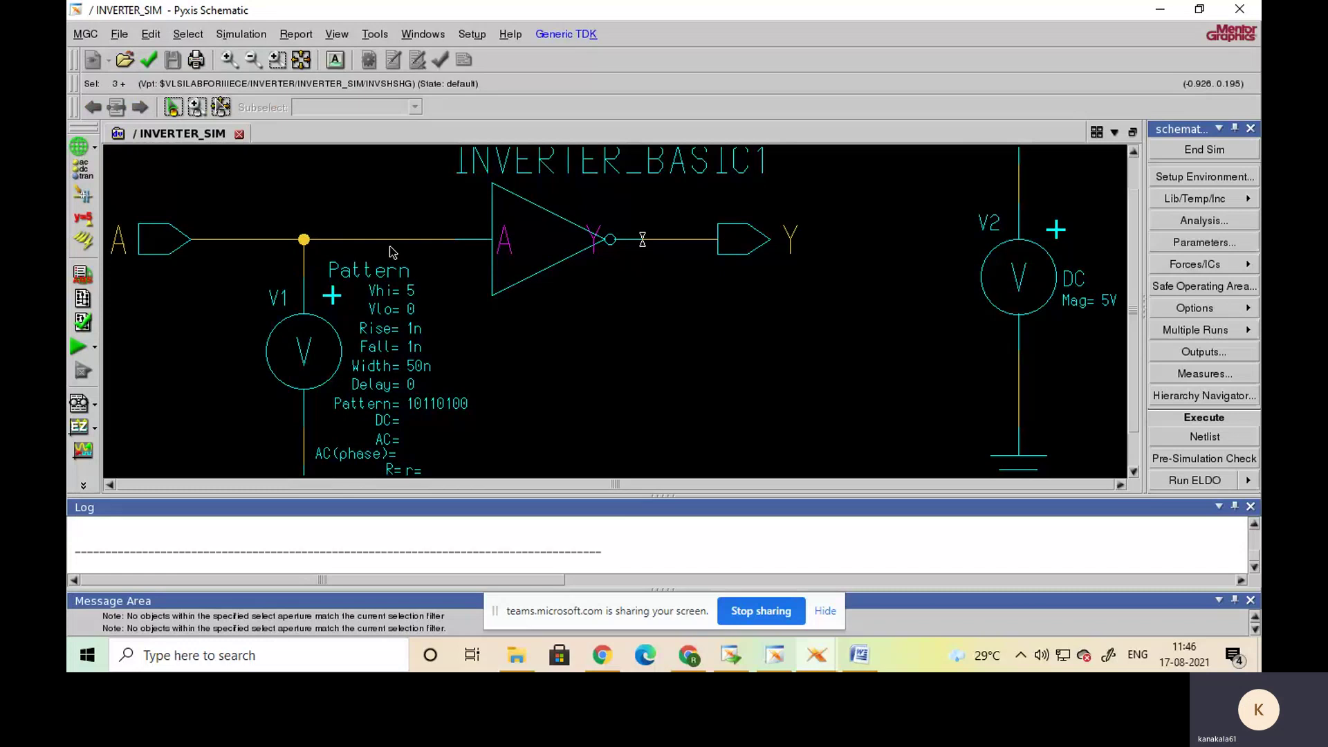
- Select the inverter's input net A and output net Y and open the simulation outputs setup for them
click(355, 242)
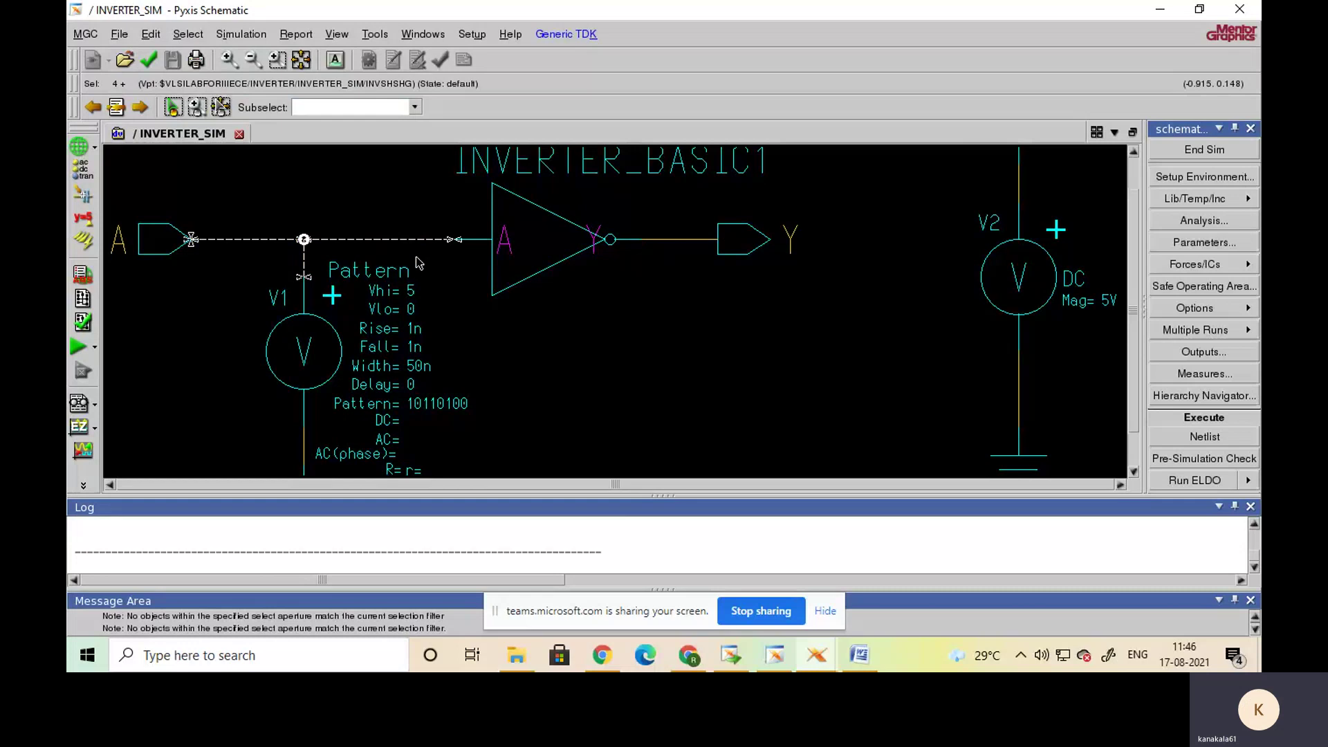
click(676, 242)
click(1203, 352)
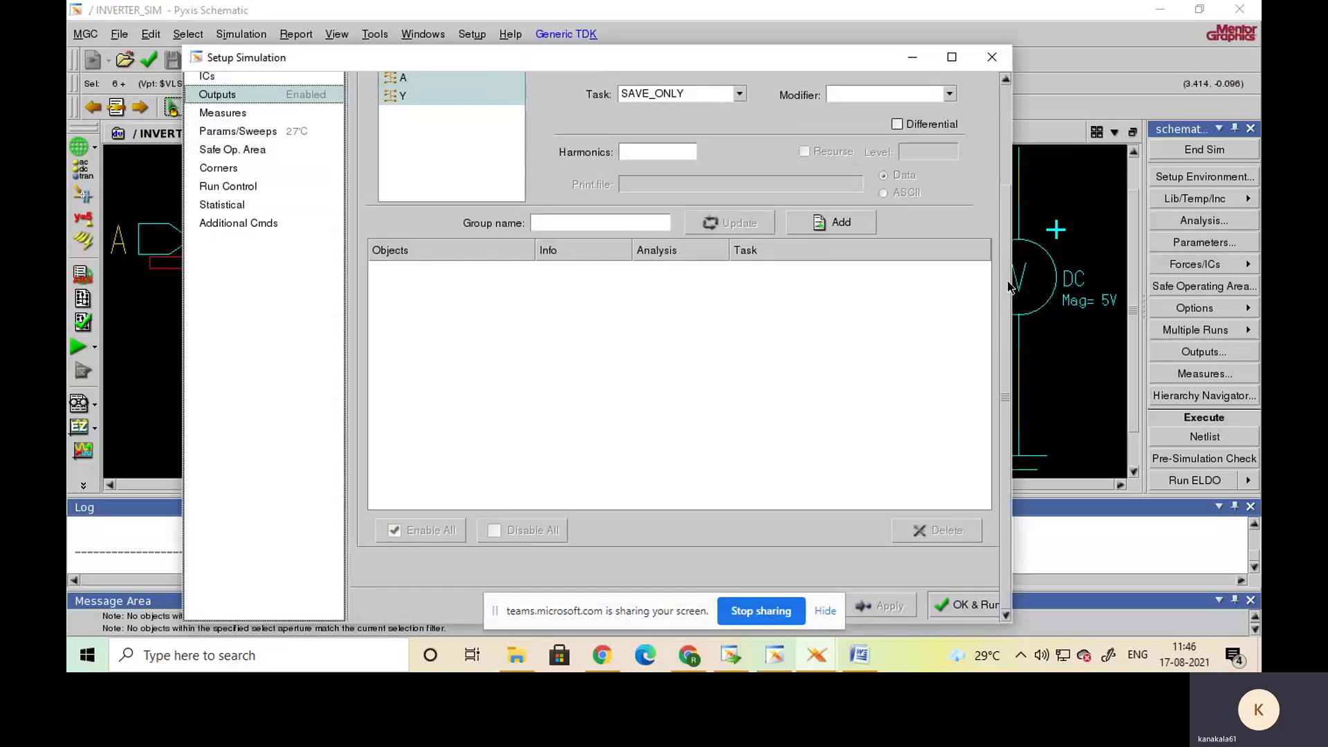
drag(1007, 283, 1019, 179)
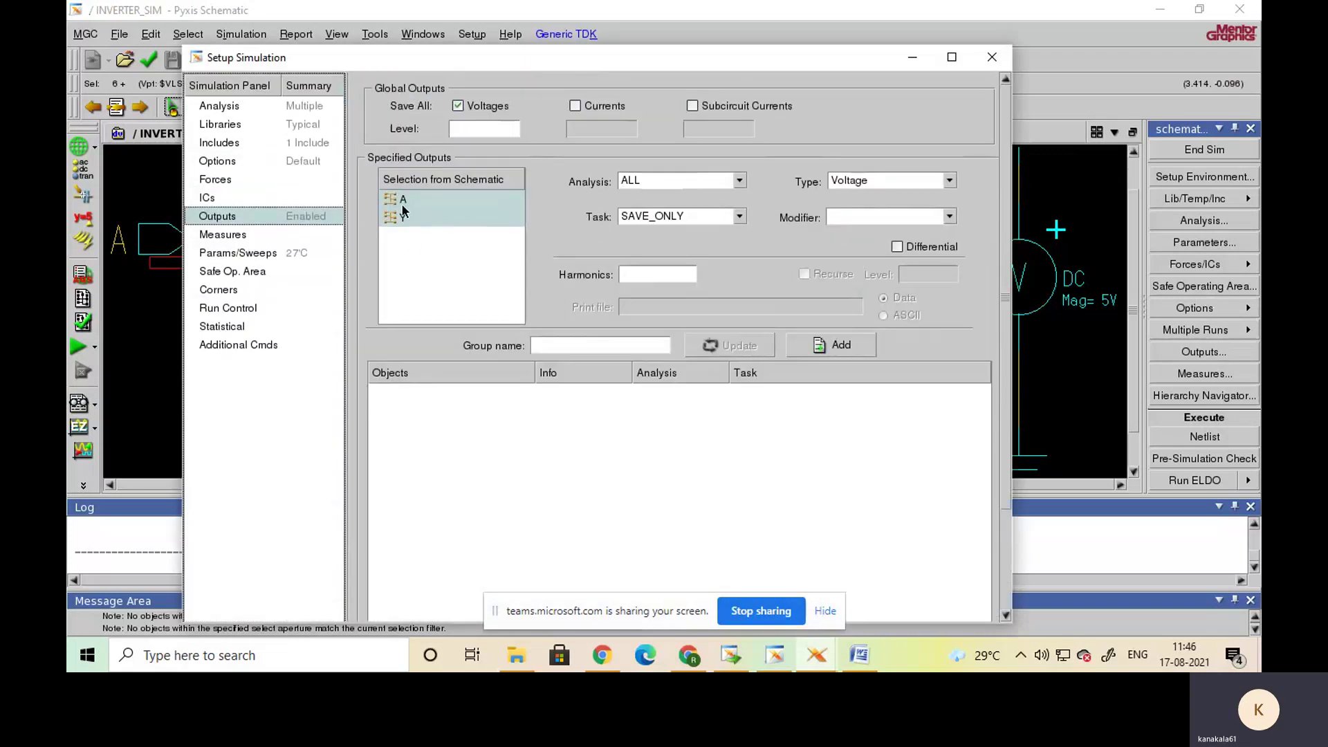
click(430, 239)
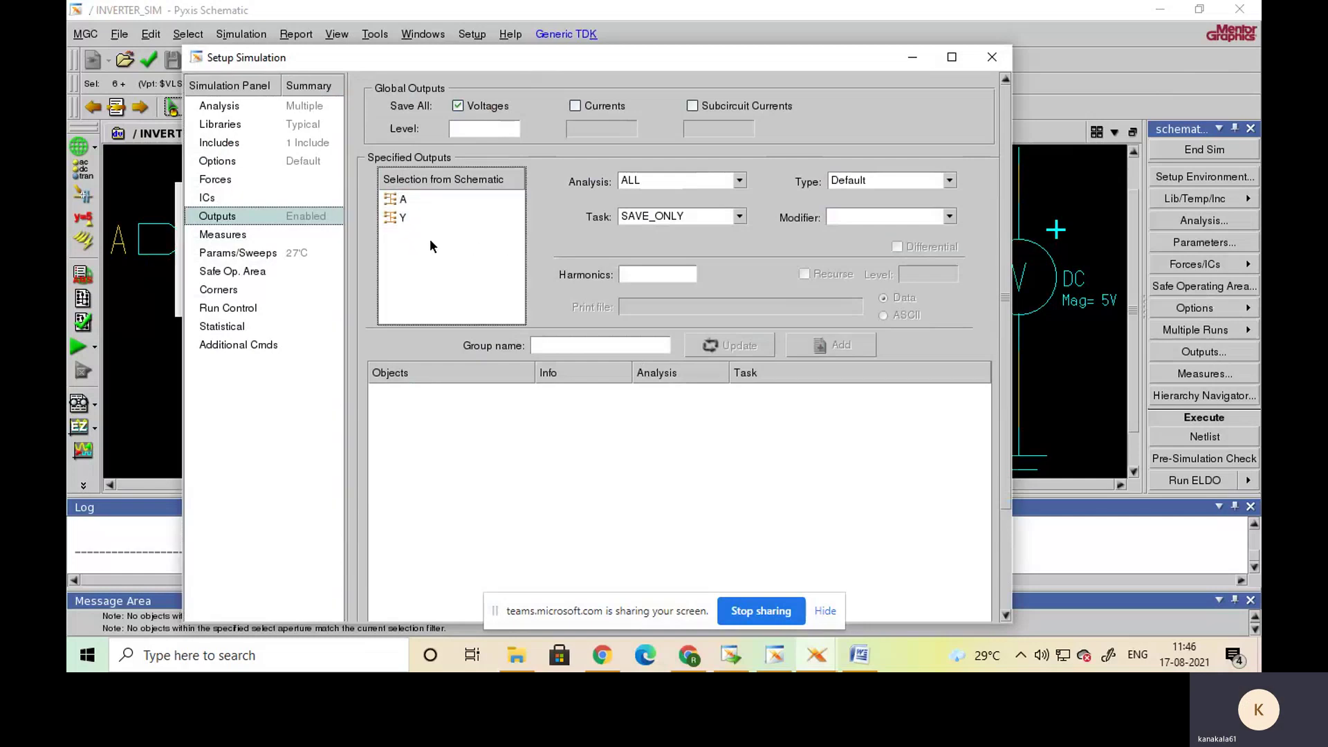
click(401, 200)
ctrl+click(400, 219)
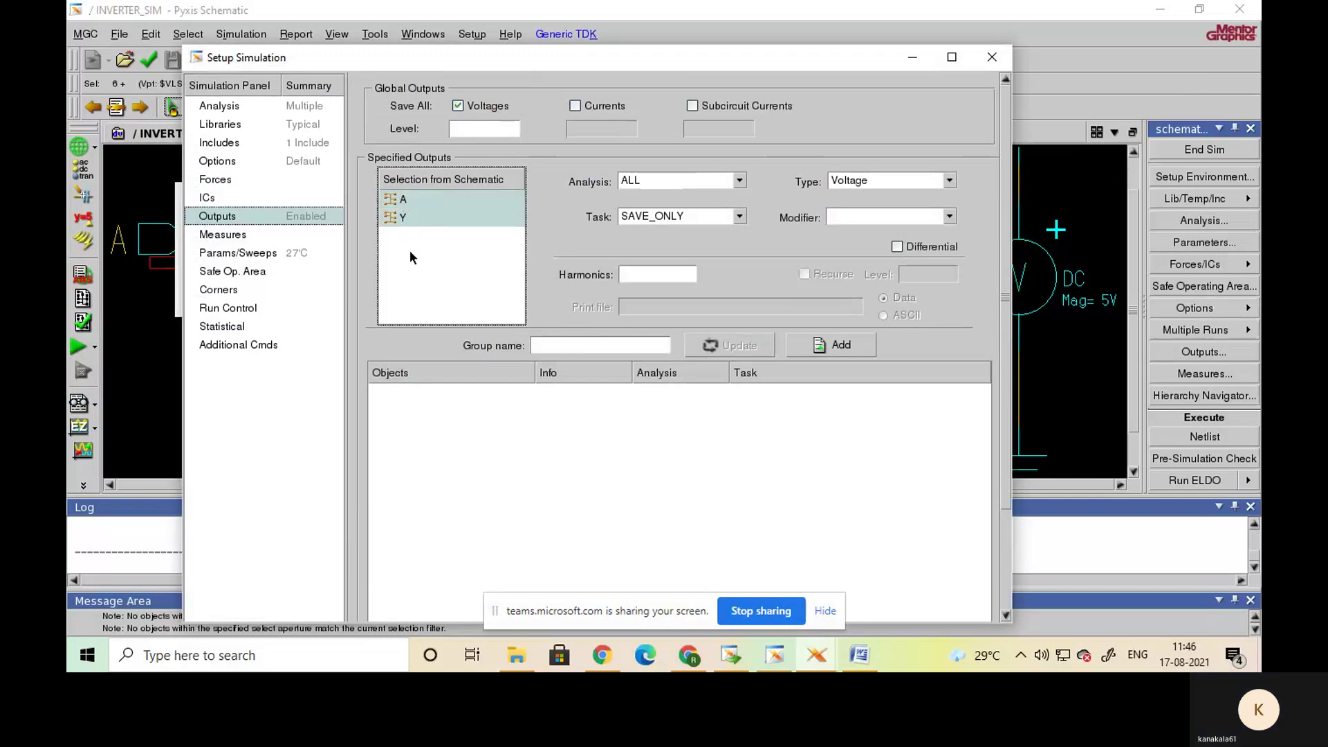
click(410, 258)
- Add voltage outputs for signals A and Y with analysis DC and task PLOT, and expand the added probe group
click(398, 199)
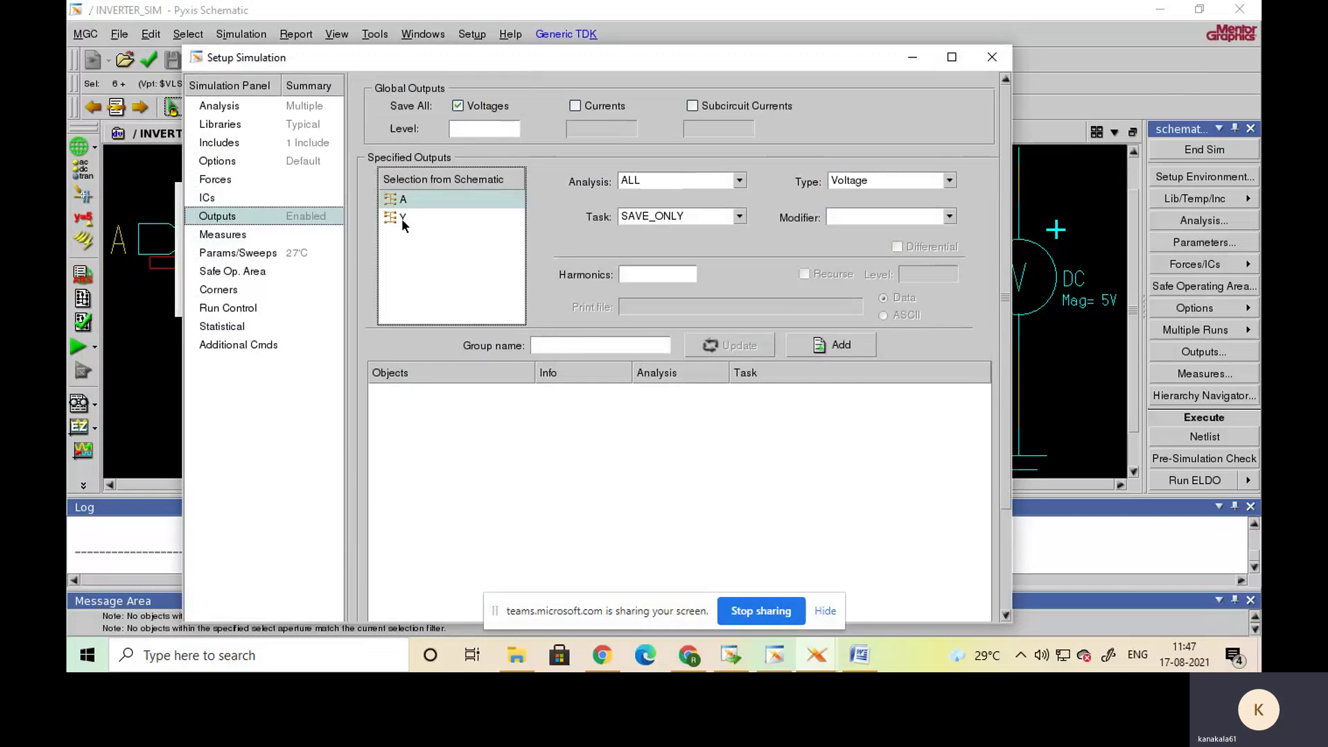
ctrl+click(402, 218)
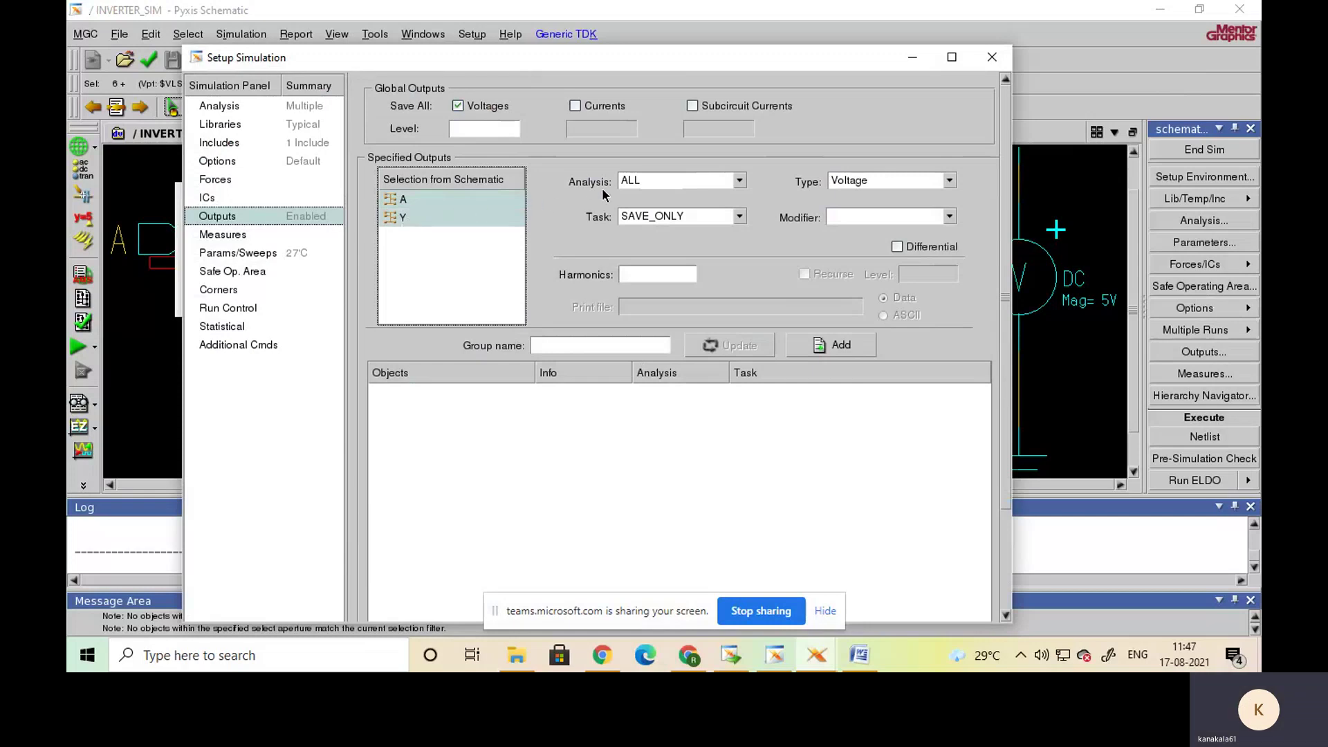
click(667, 178)
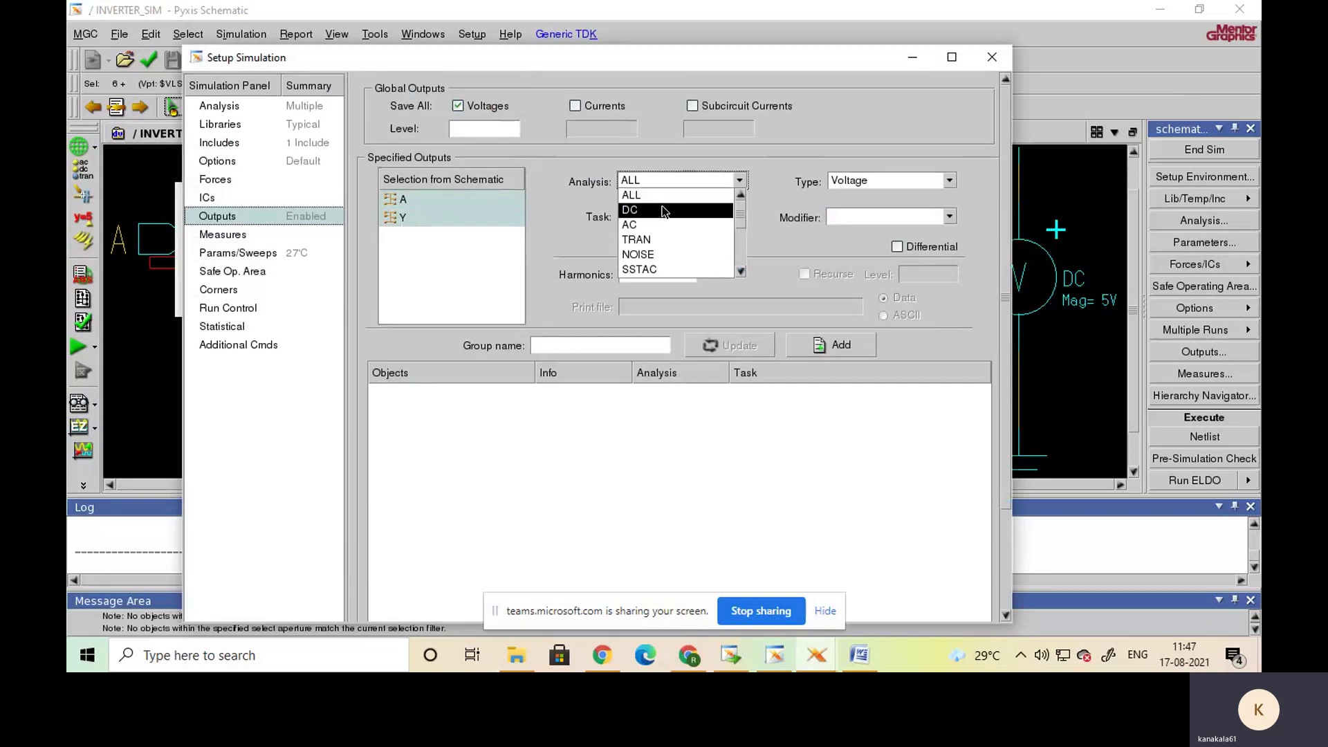
click(664, 211)
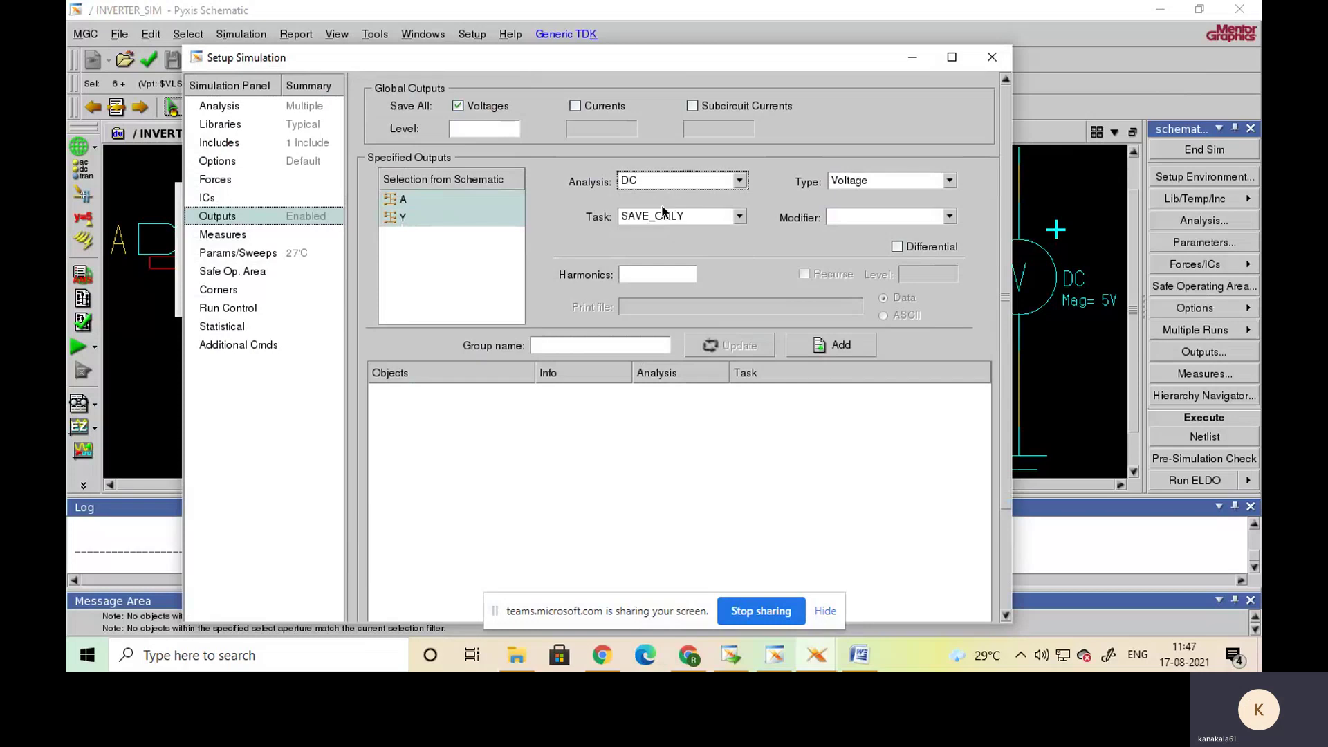
click(857, 181)
click(857, 184)
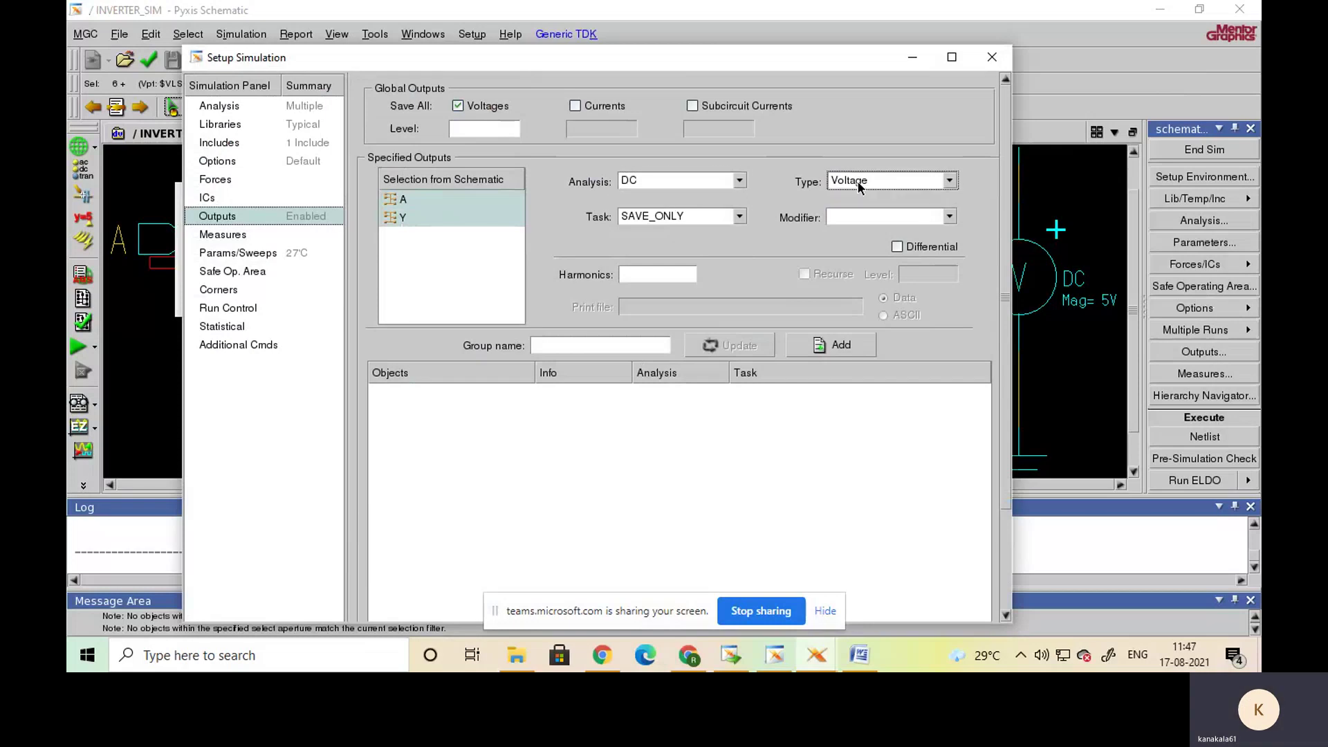
click(740, 217)
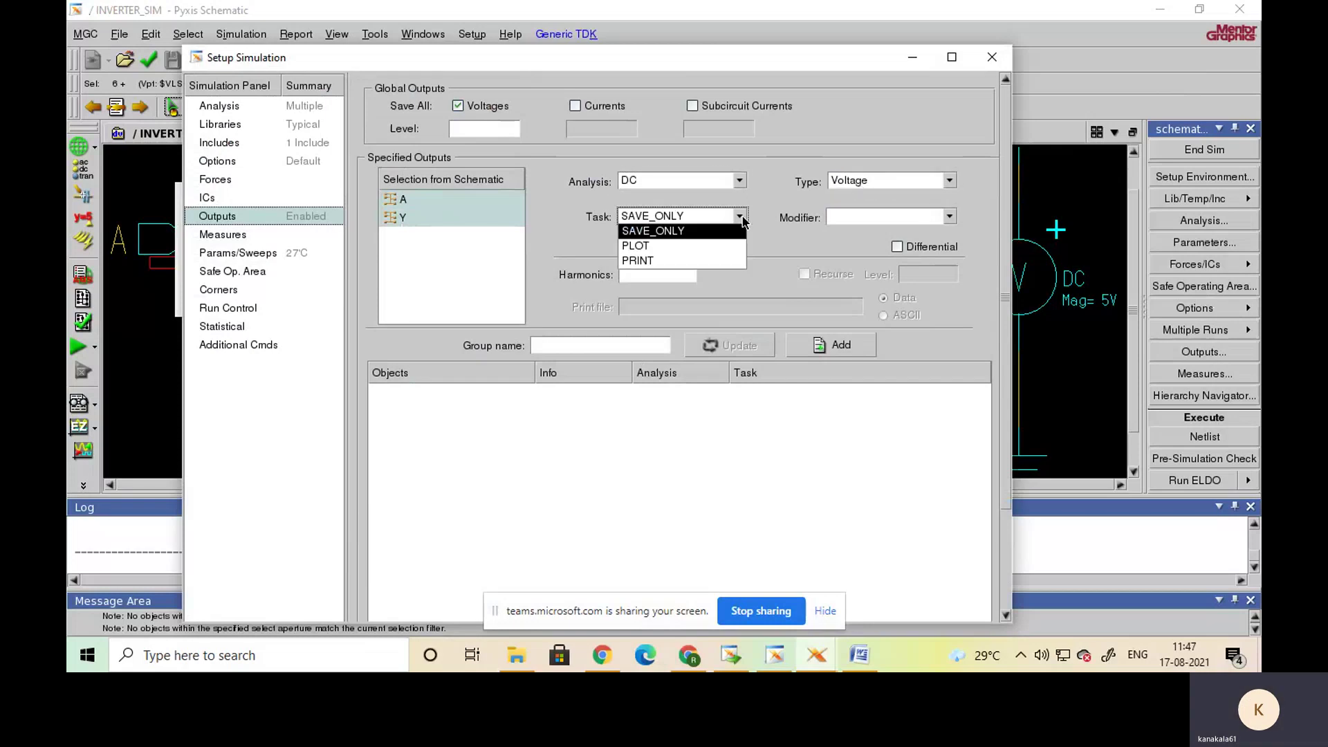
click(669, 246)
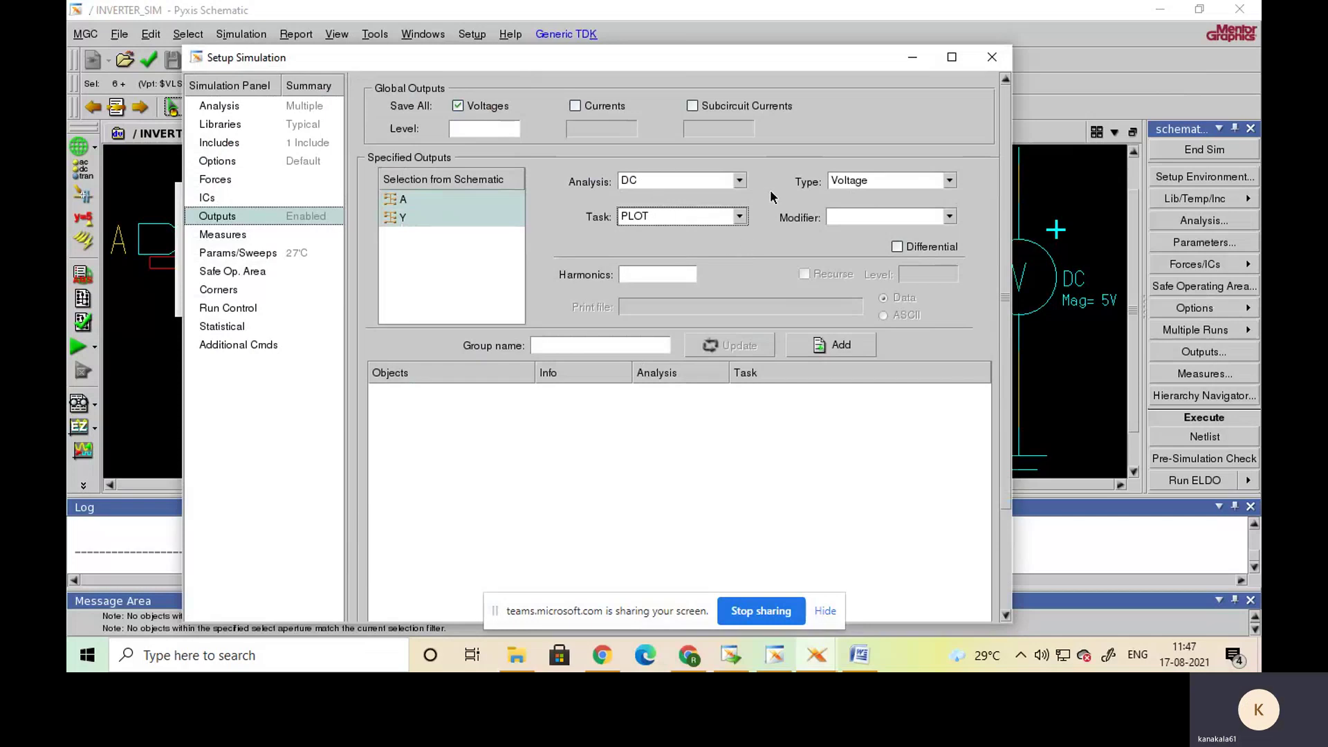
click(837, 345)
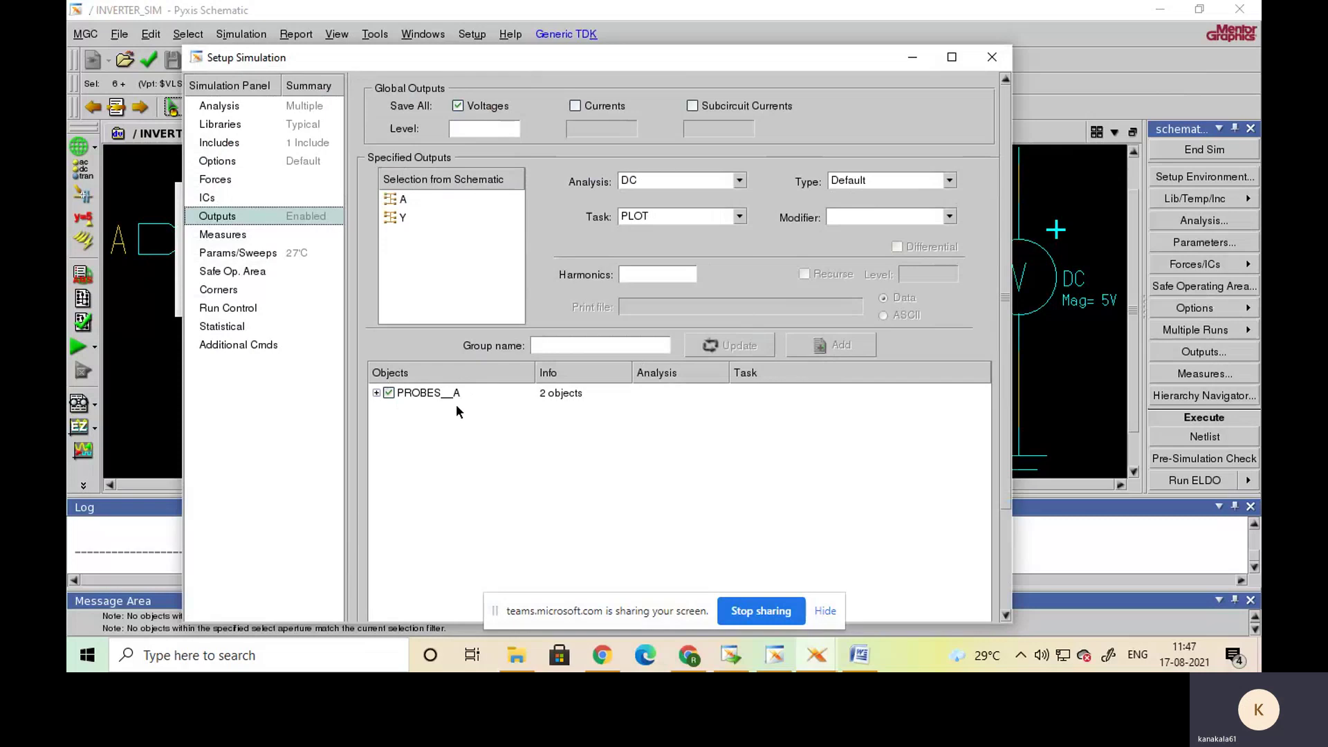
click(376, 393)
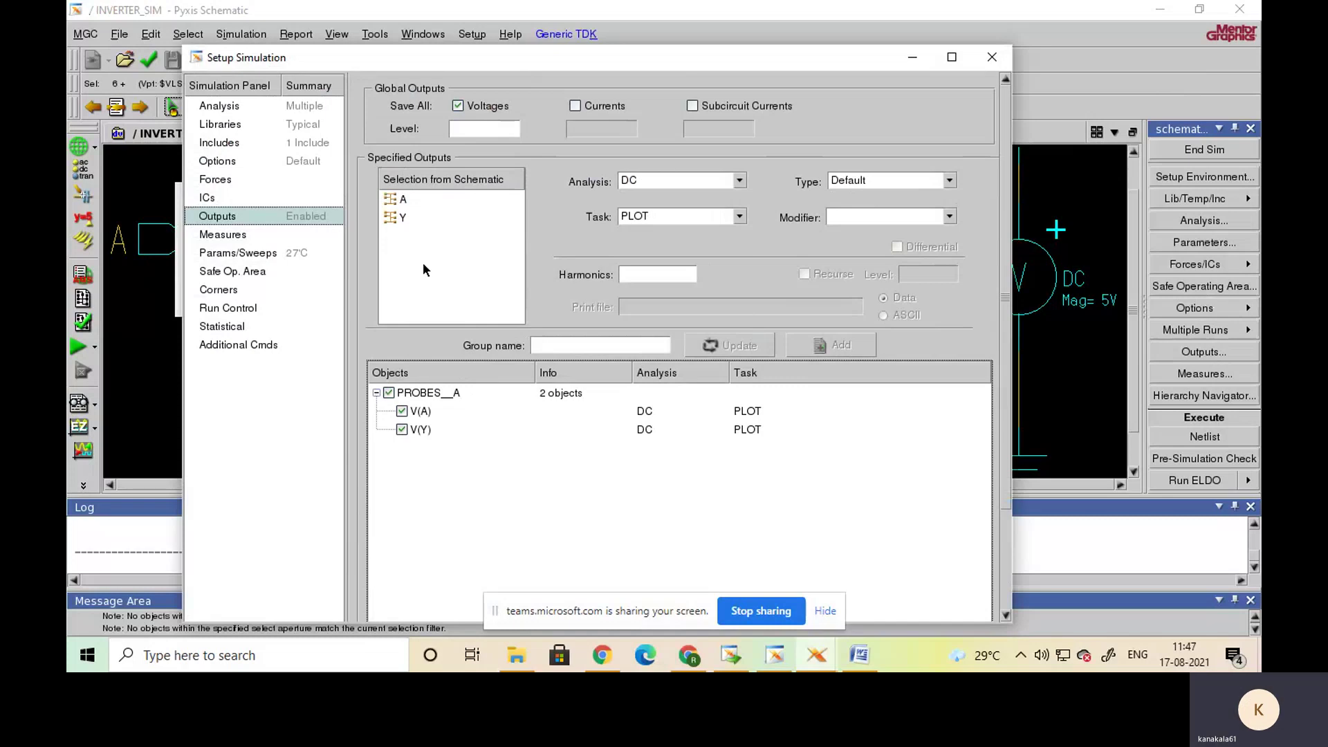
- Add voltage outputs for signals A and Y with analysis TRAN and task PLOT, and expand the added probe group
click(397, 197)
shift+click(402, 218)
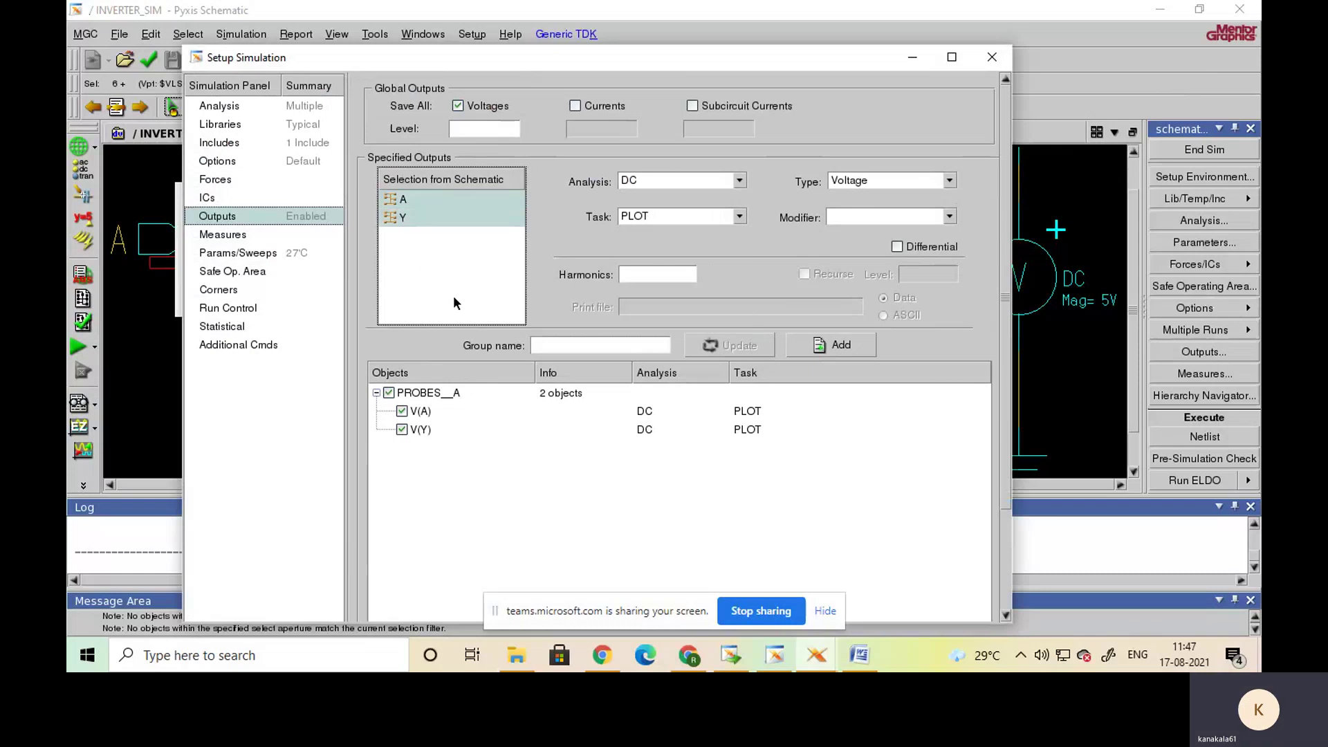
click(648, 179)
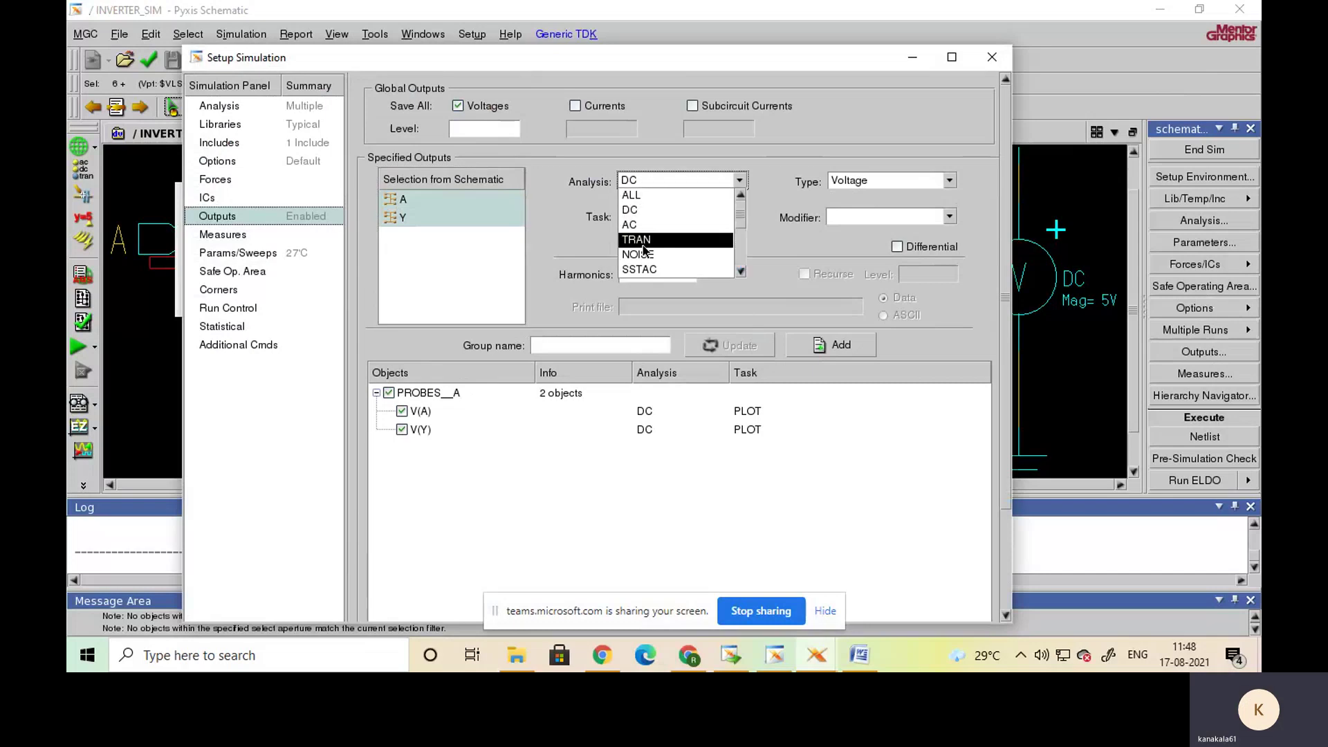
click(643, 241)
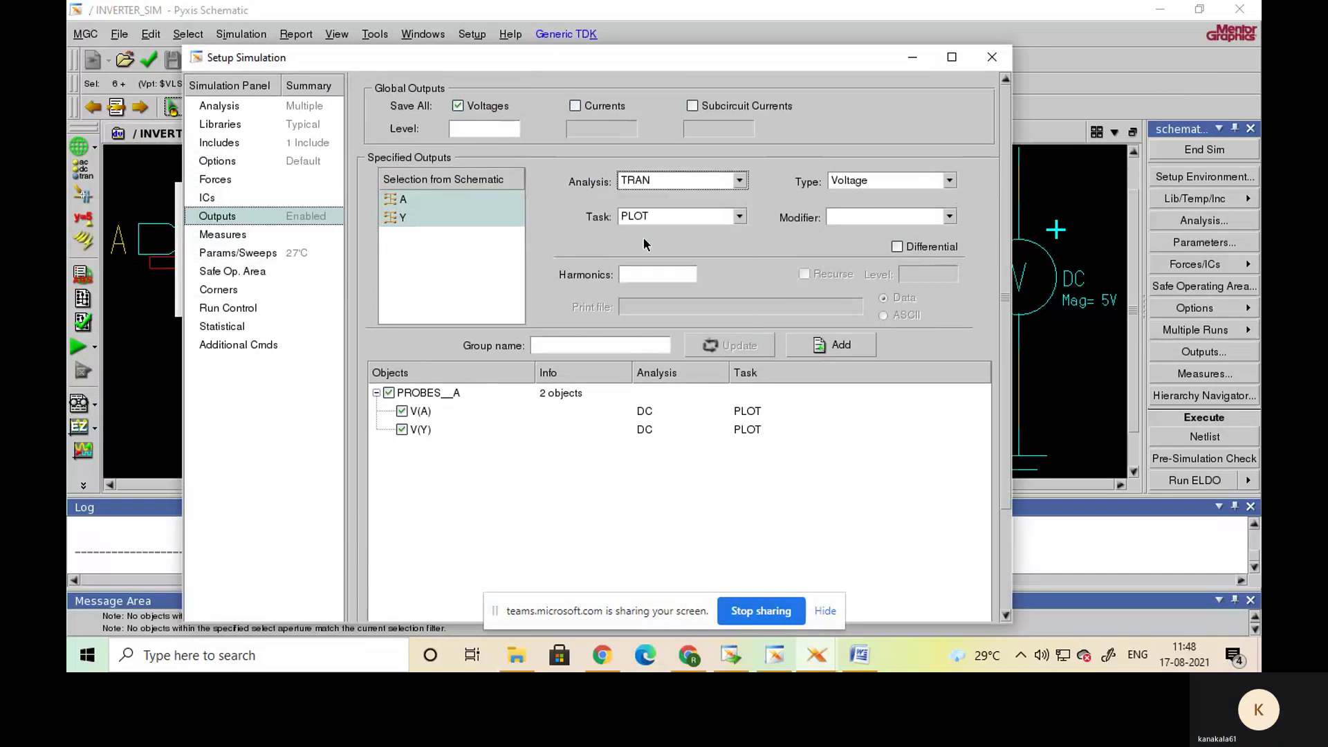
click(861, 181)
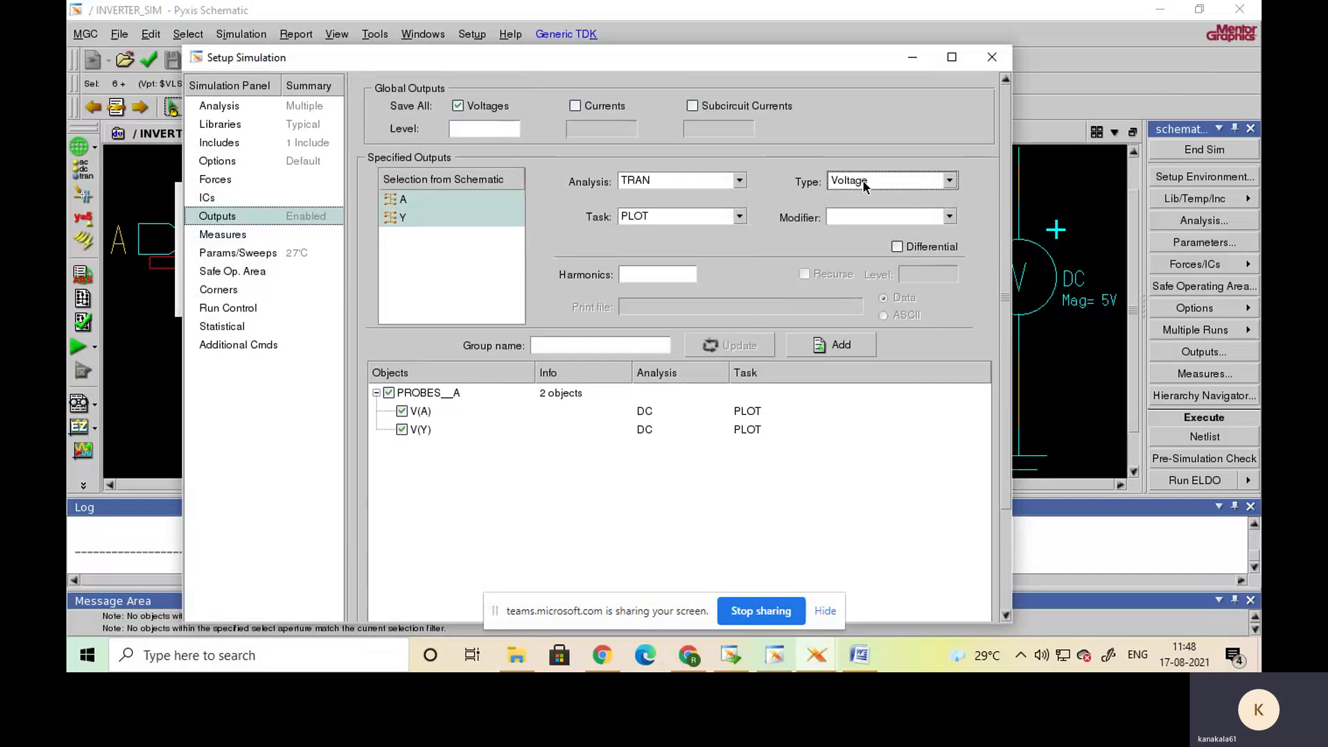
click(724, 218)
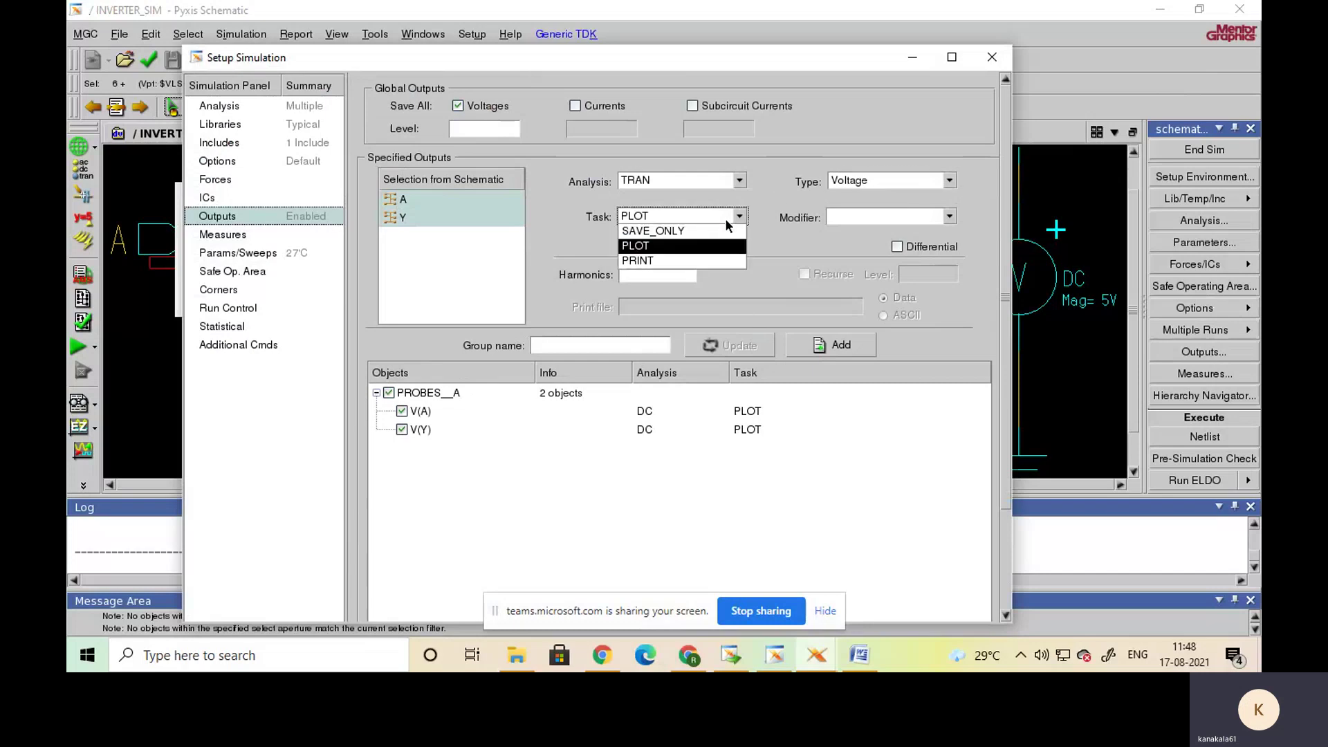
click(692, 240)
click(840, 347)
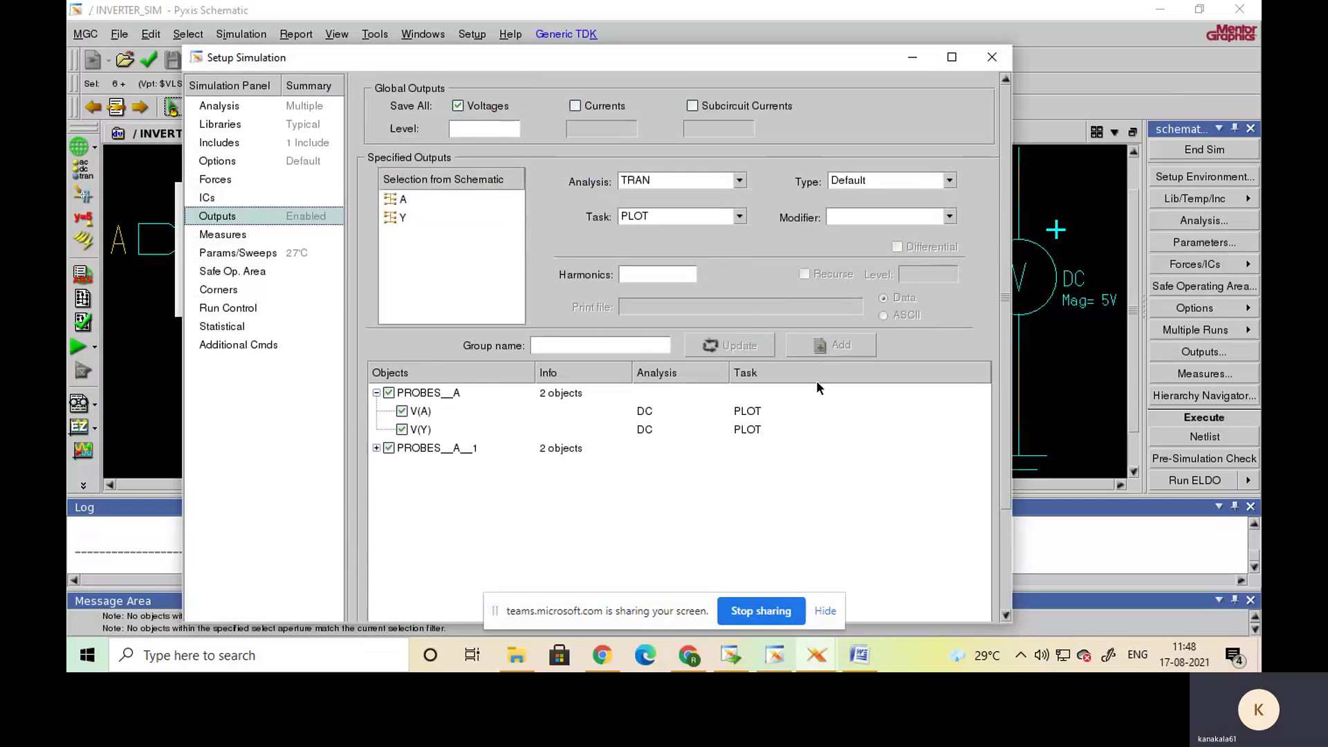
click(376, 448)
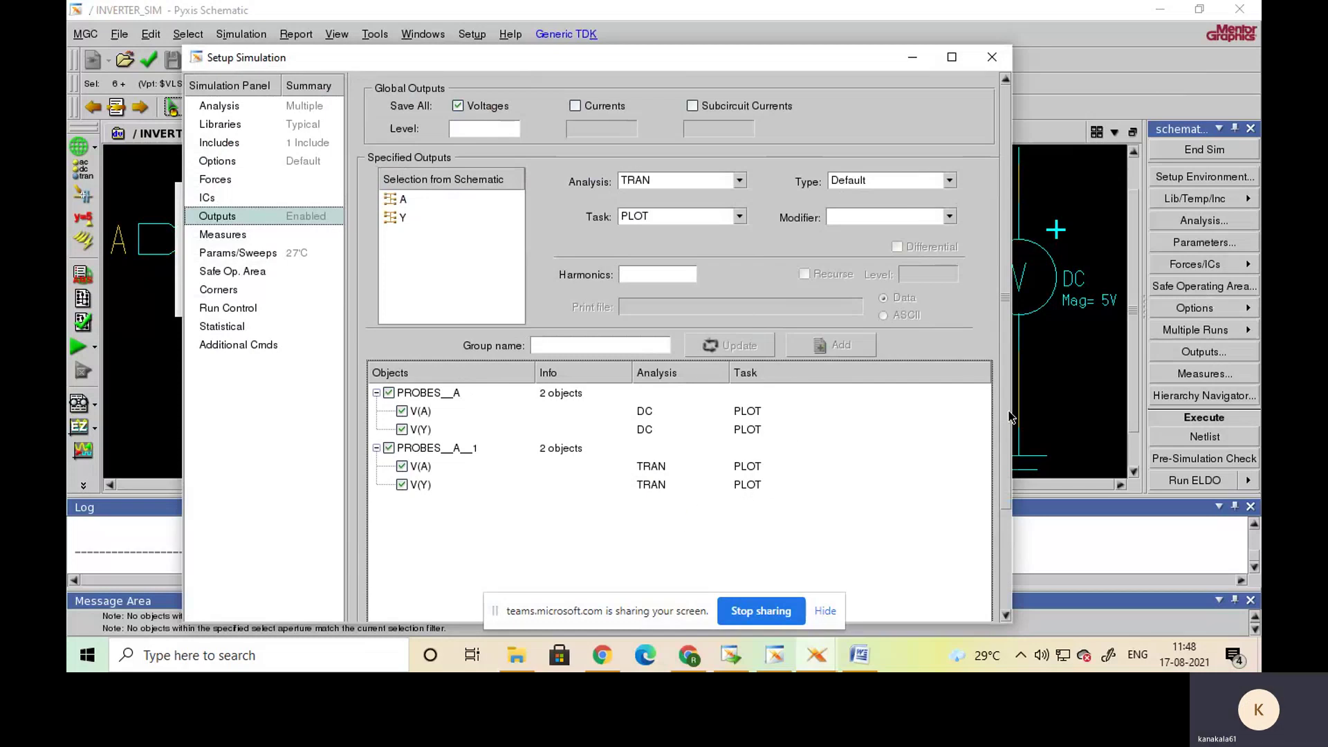
- Apply the output settings and run the simulation from the setup dialog
drag(999, 451, 995, 558)
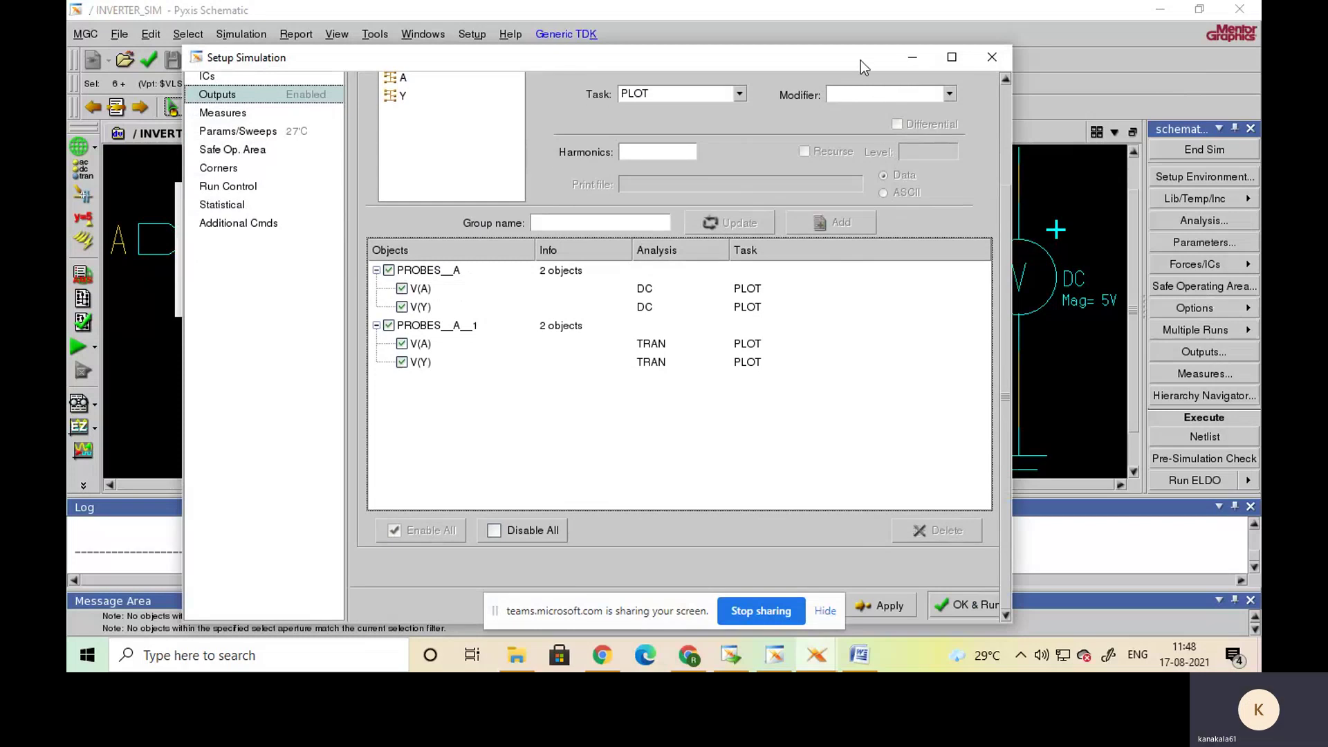
drag(860, 60, 881, 15)
click(911, 567)
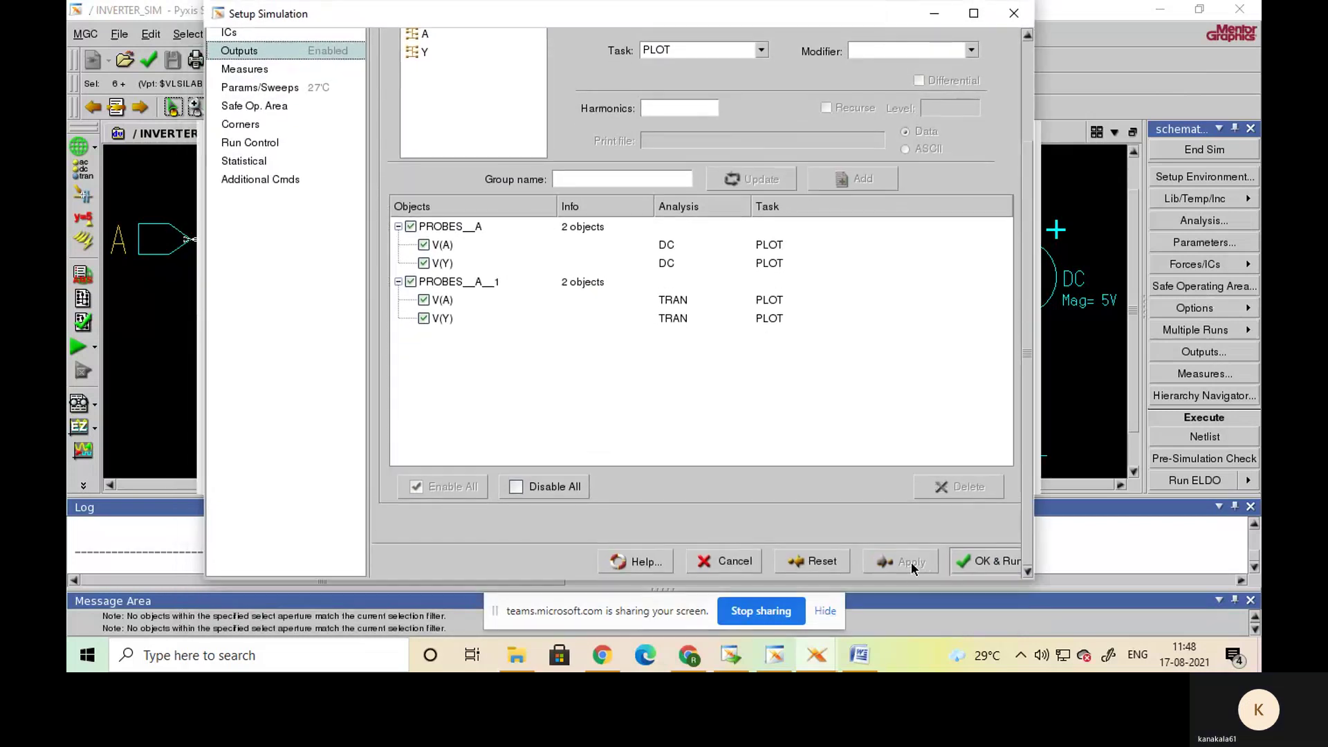
click(982, 563)
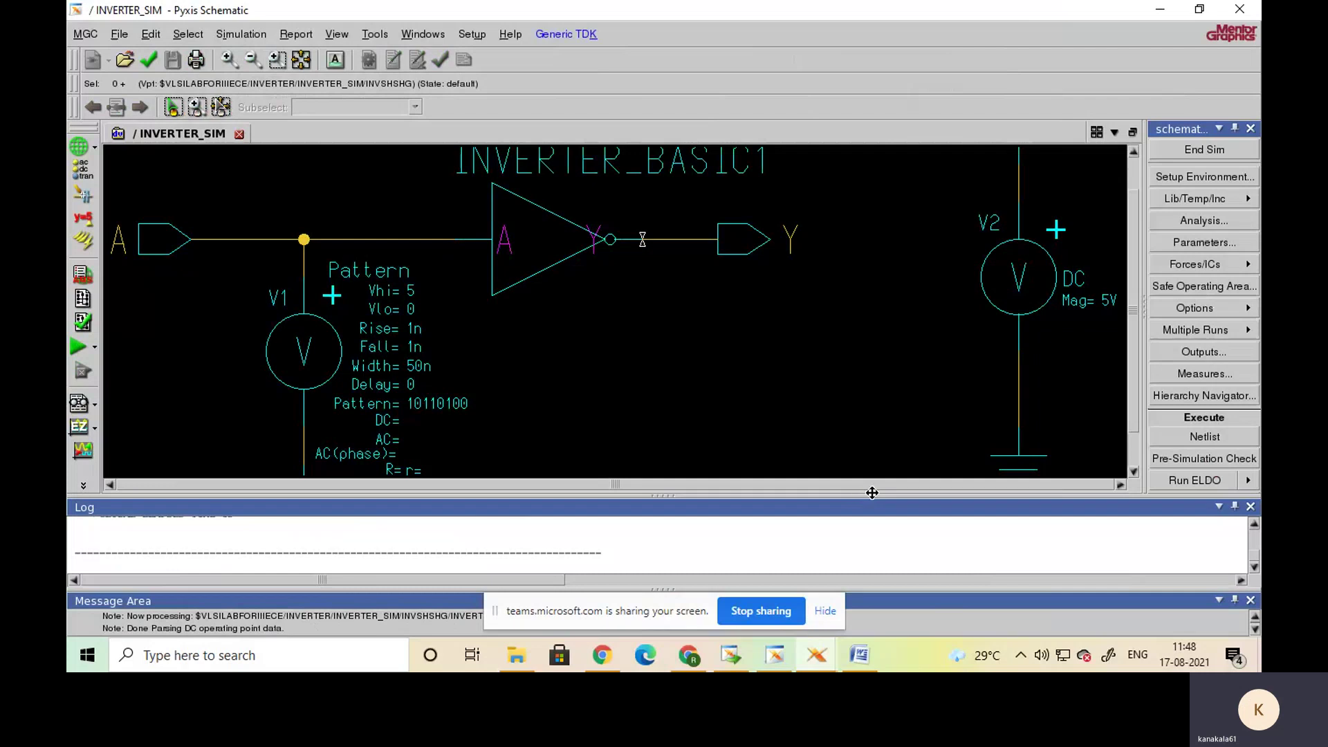
- Run the Eldo simulation again and enlarge the log area to check the end of the run
drag(849, 495, 836, 538)
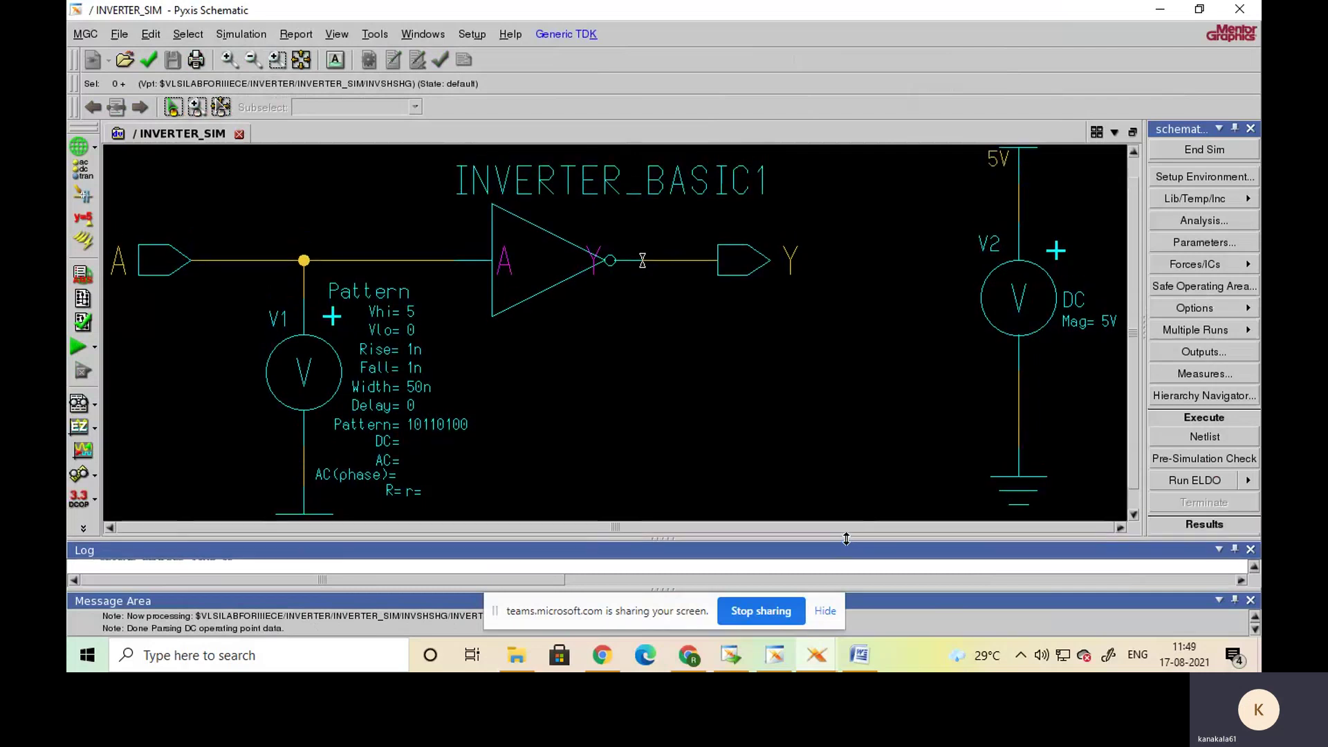
click(301, 60)
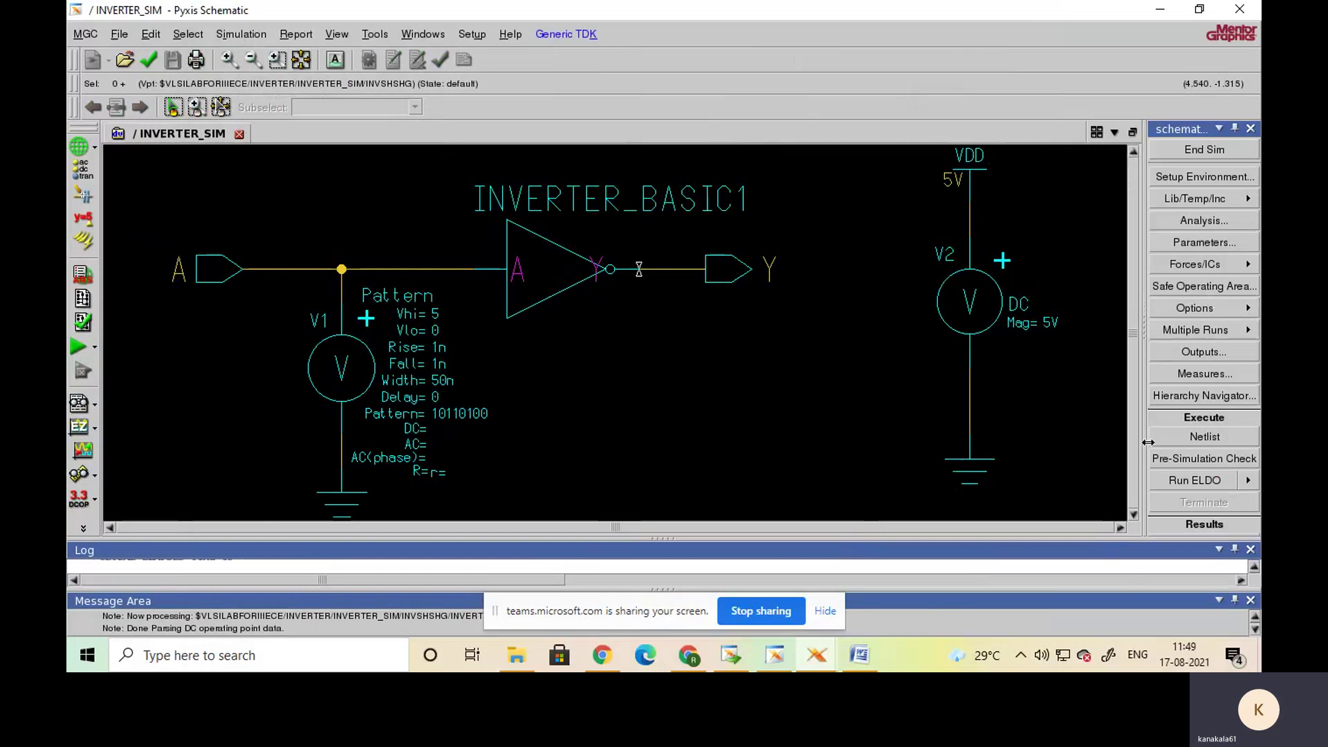
click(1220, 481)
drag(934, 537, 937, 505)
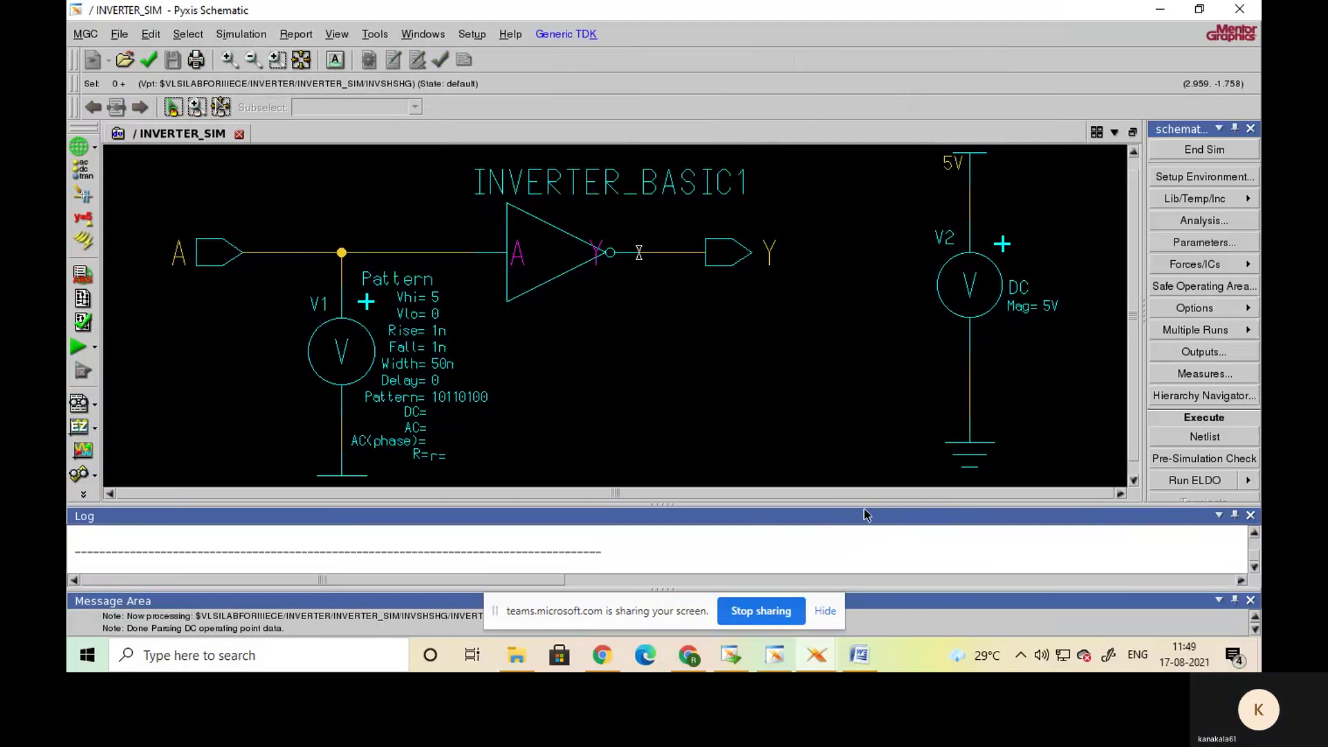
mouse_move(865, 511)
mouse_down()
mouse_move(848, 531)
mouse_move(873, 485)
mouse_up()
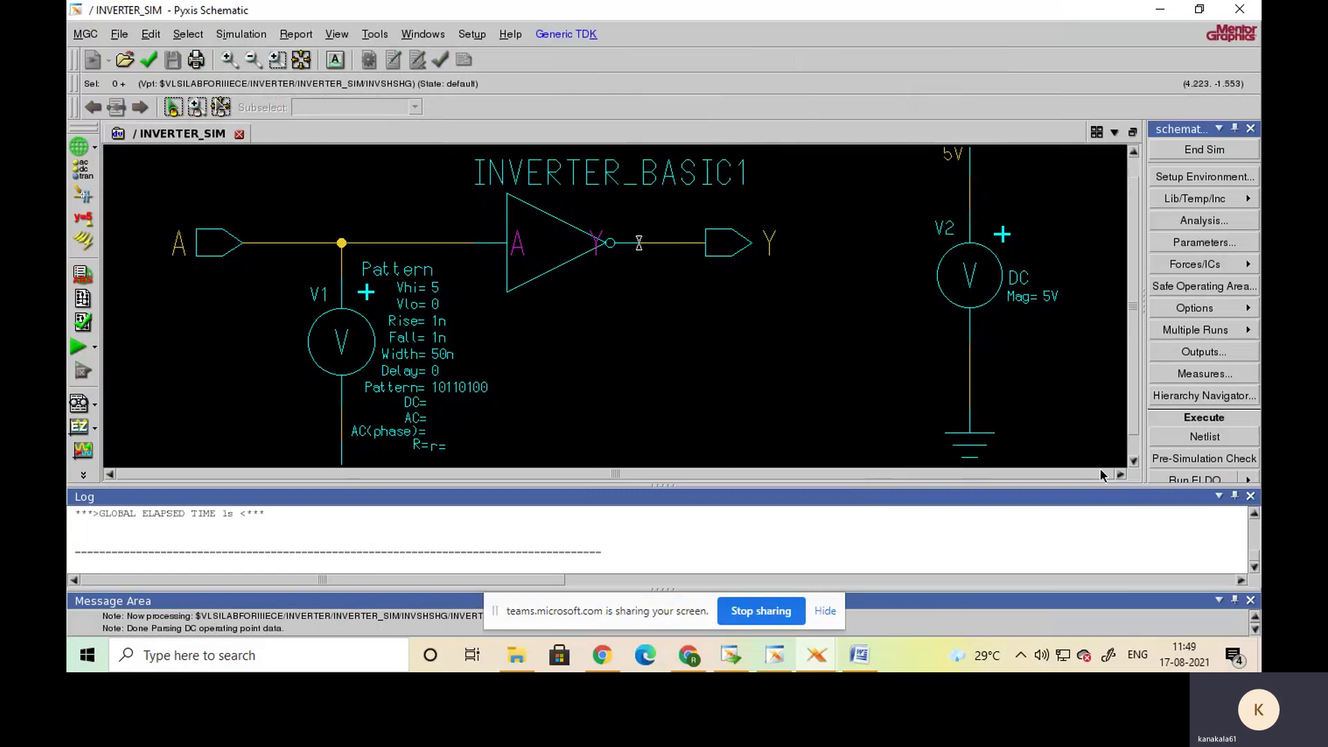
- Plot the latest simulation waves in EZwave and maximize the waveform viewer
scroll(1212, 395, down, 1)
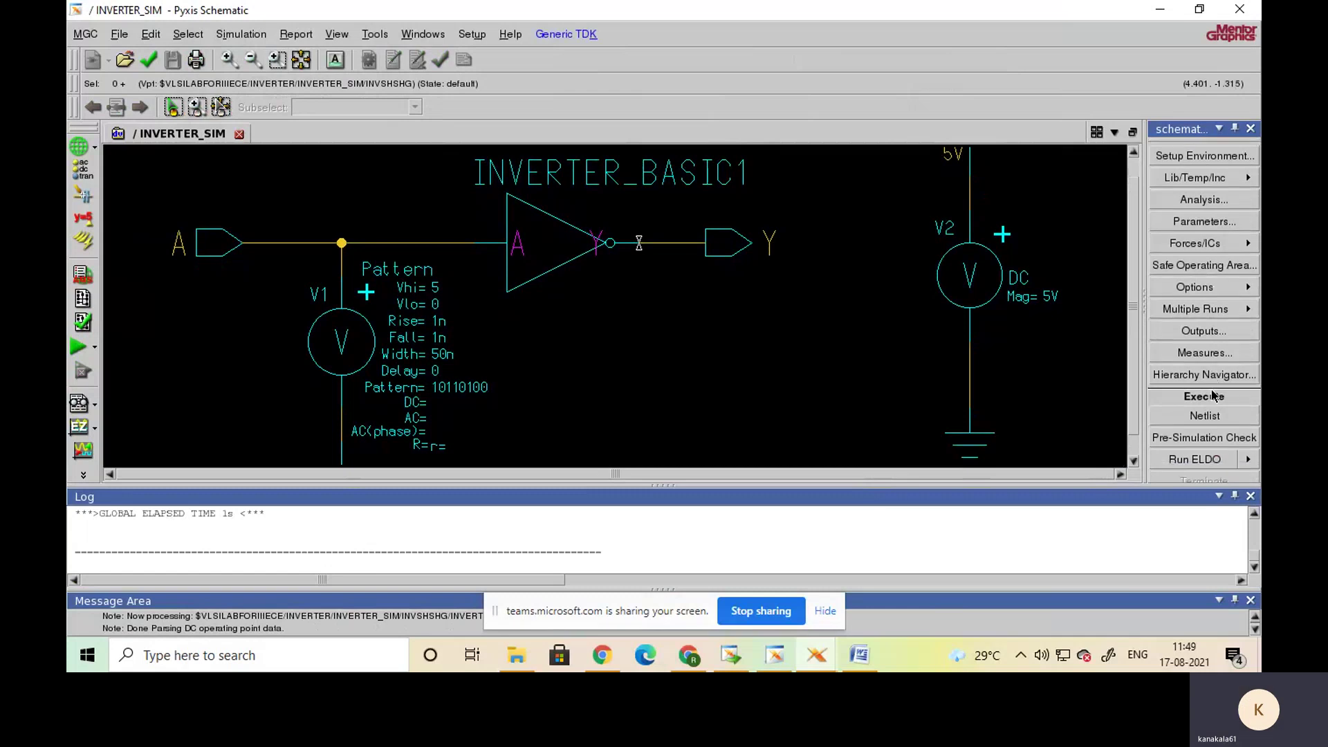
scroll(1211, 395, down, 2)
scroll(1212, 394, down, 5)
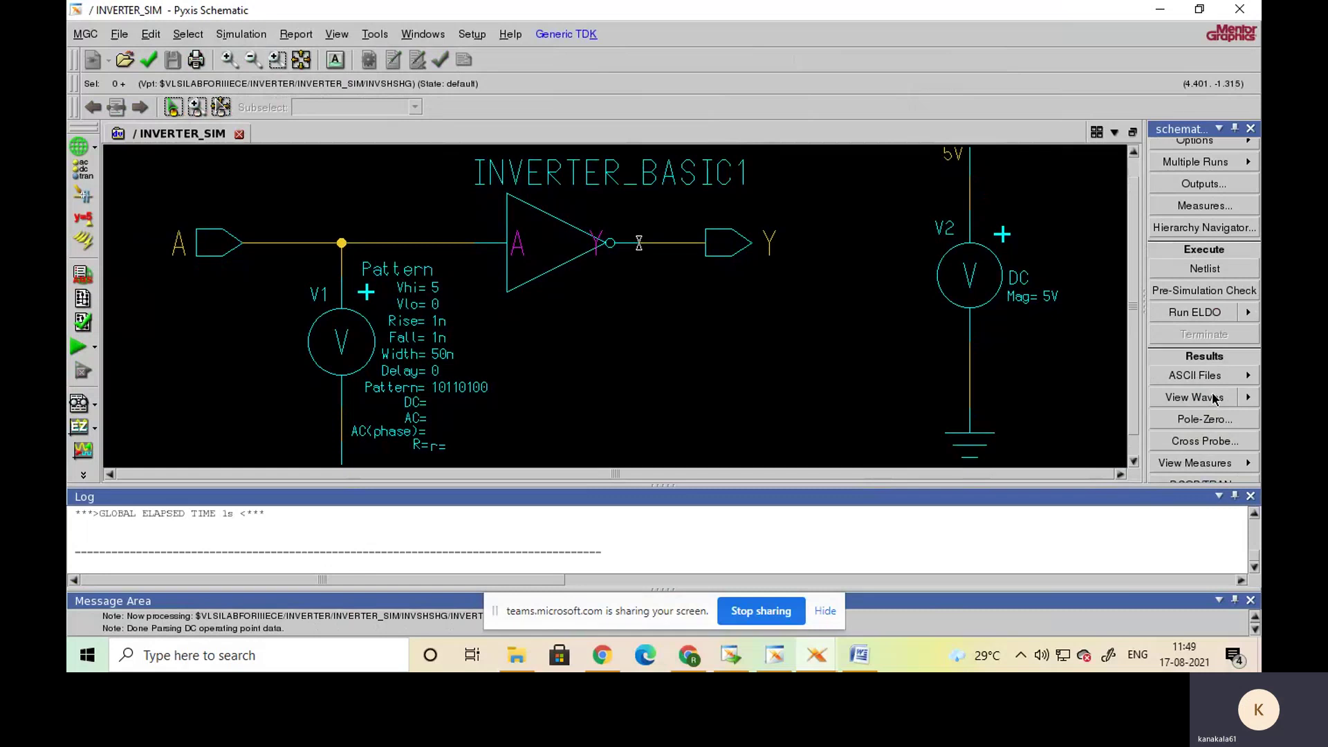
click(1249, 399)
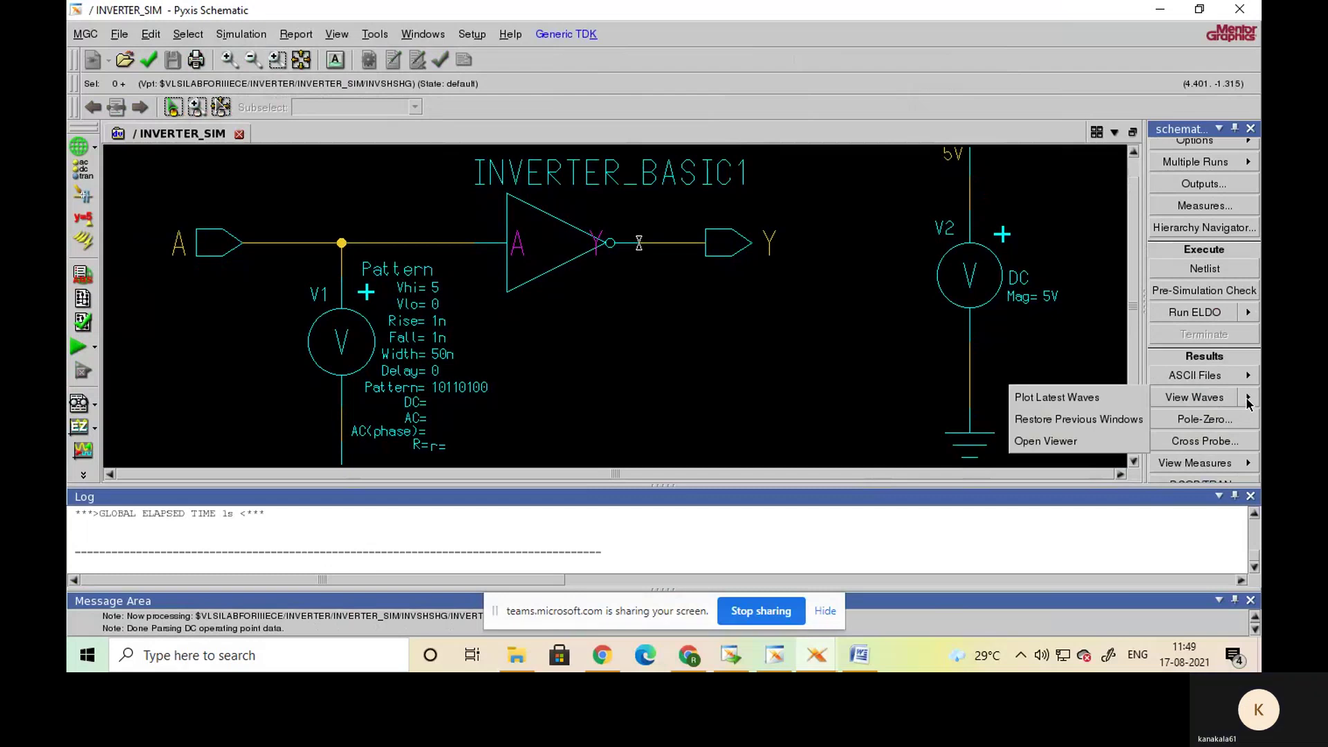
click(1097, 405)
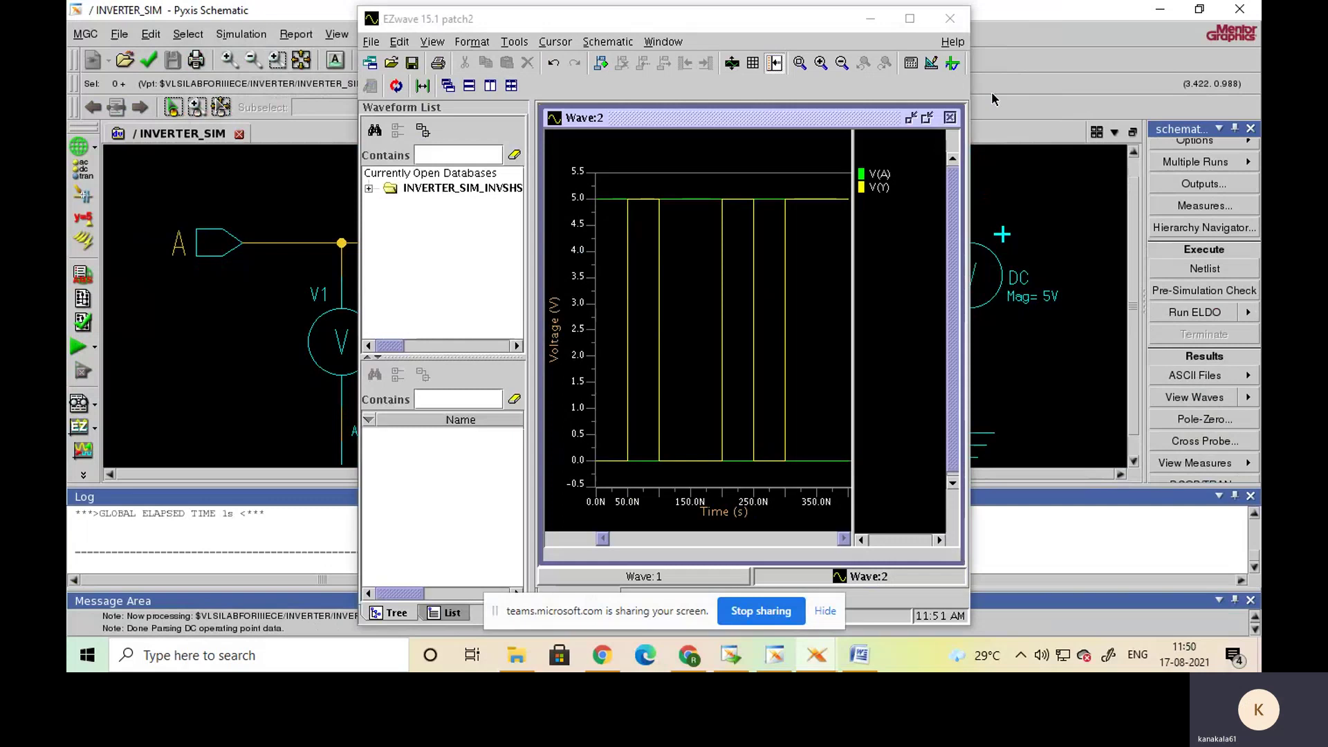
click(909, 19)
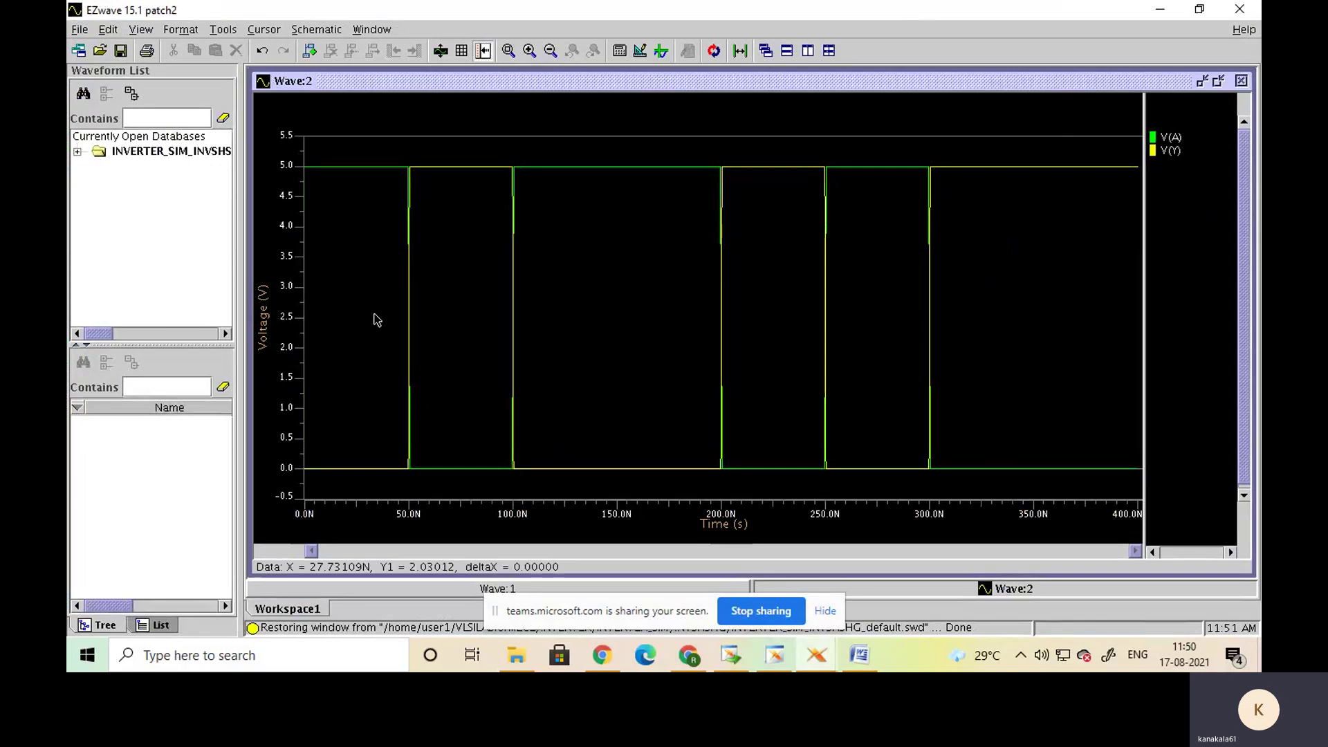
- Close both plotted wave windows and expand the INVERTER_SIM results database to list its analyses
click(1241, 81)
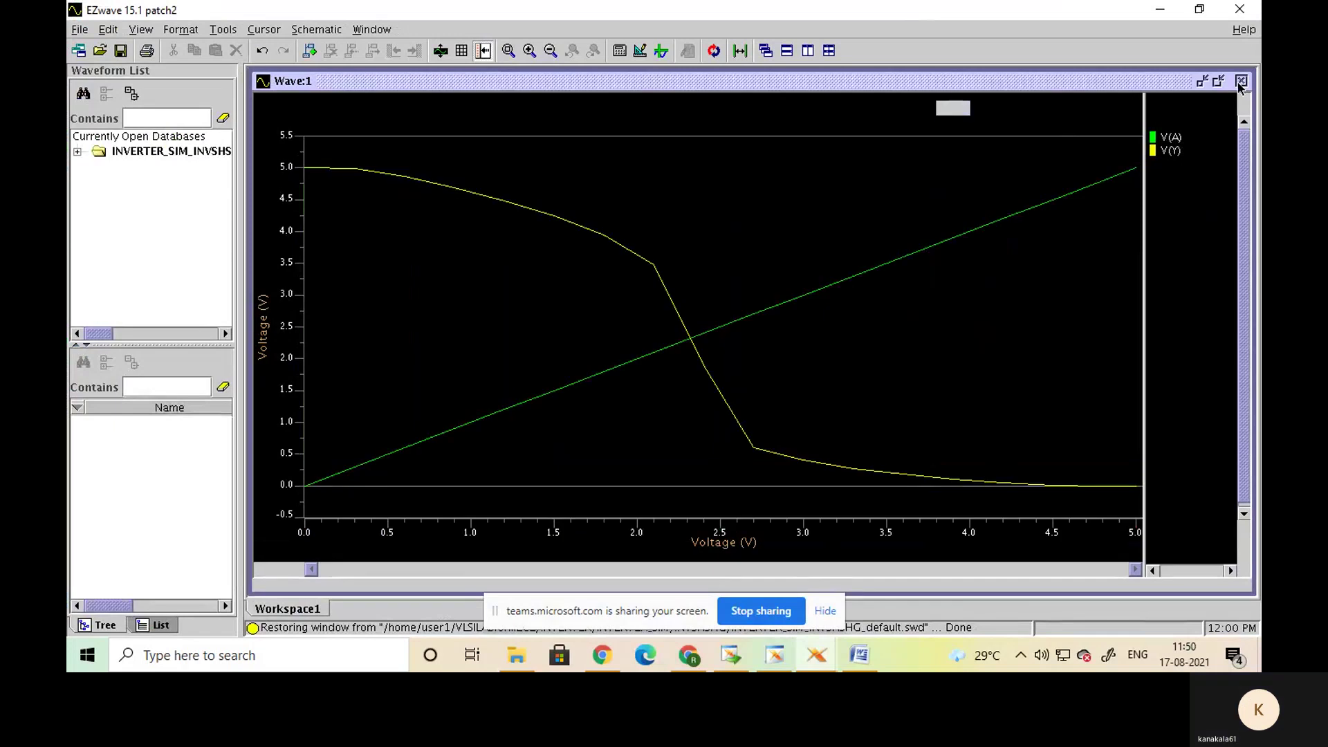
click(1241, 81)
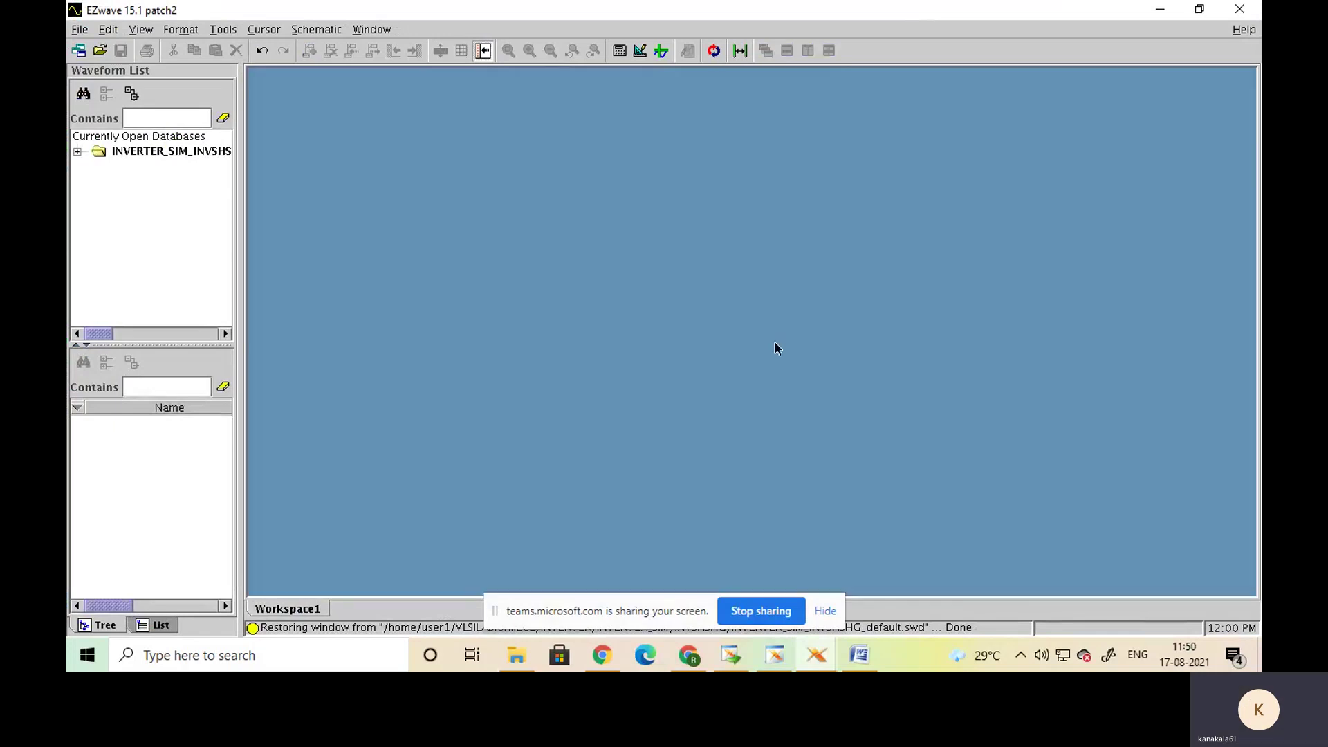
click(127, 154)
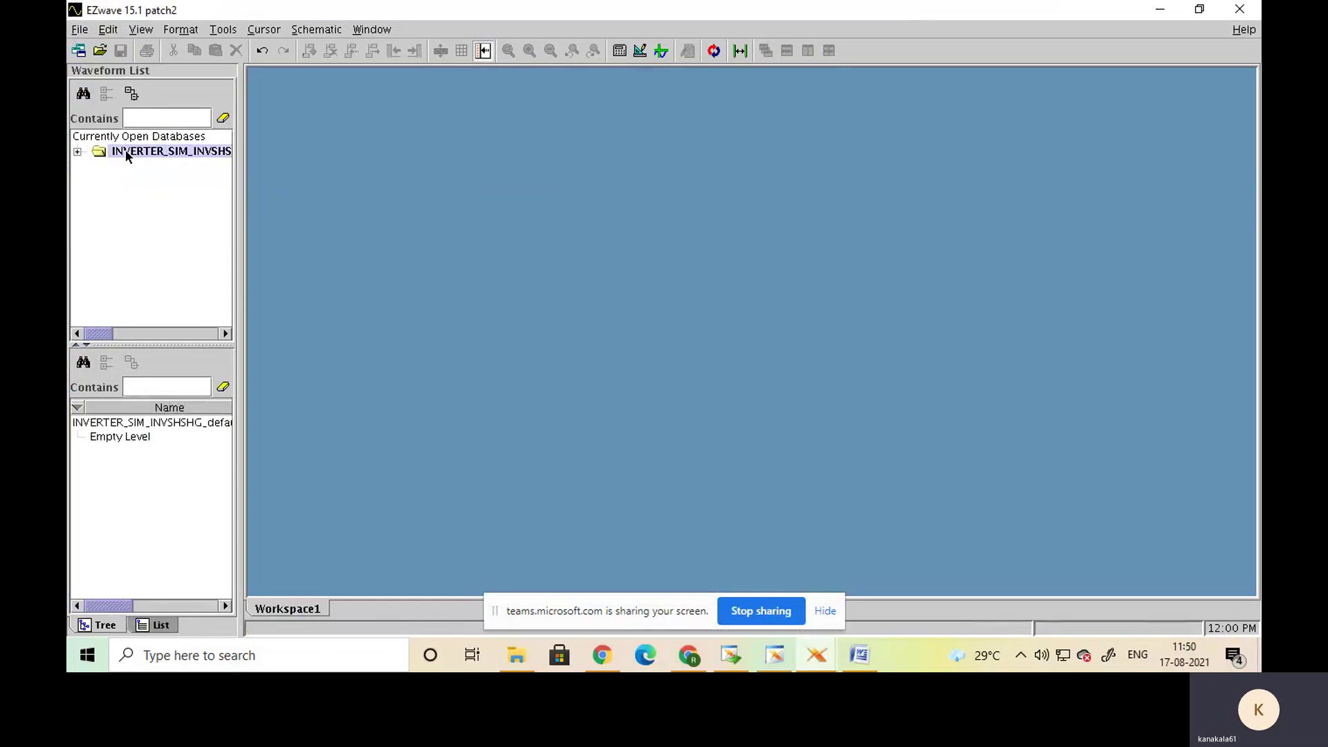
click(77, 152)
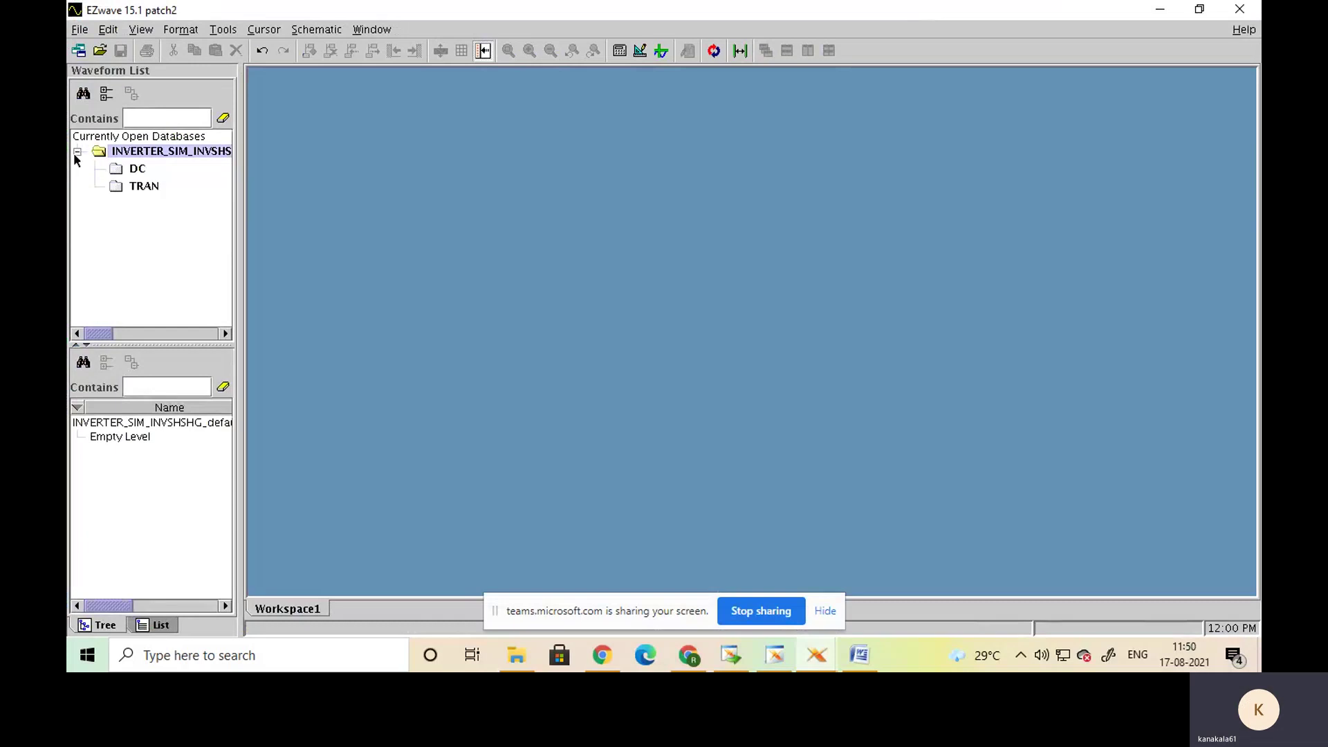
click(78, 152)
click(77, 152)
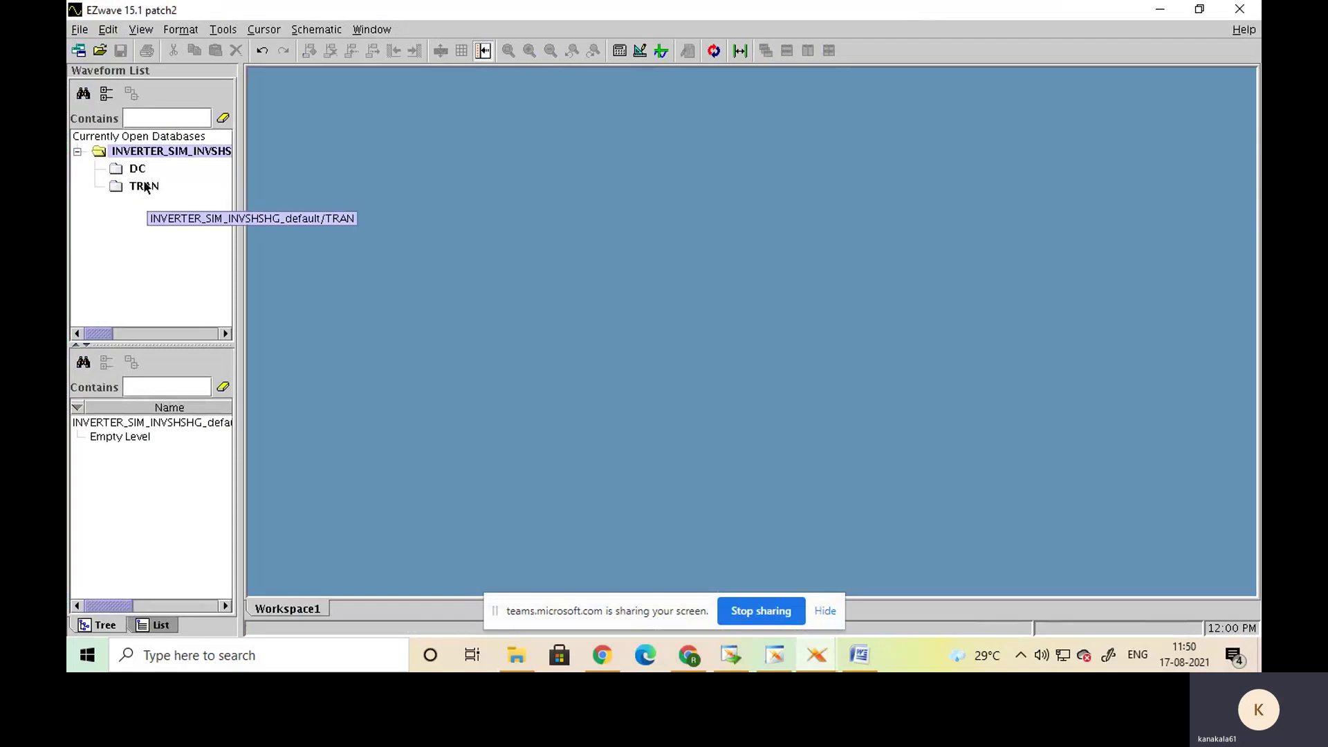
- Plot the DC waveforms V(A), V(Y) and V(VDD) as separate graphs in one new wave window
click(138, 171)
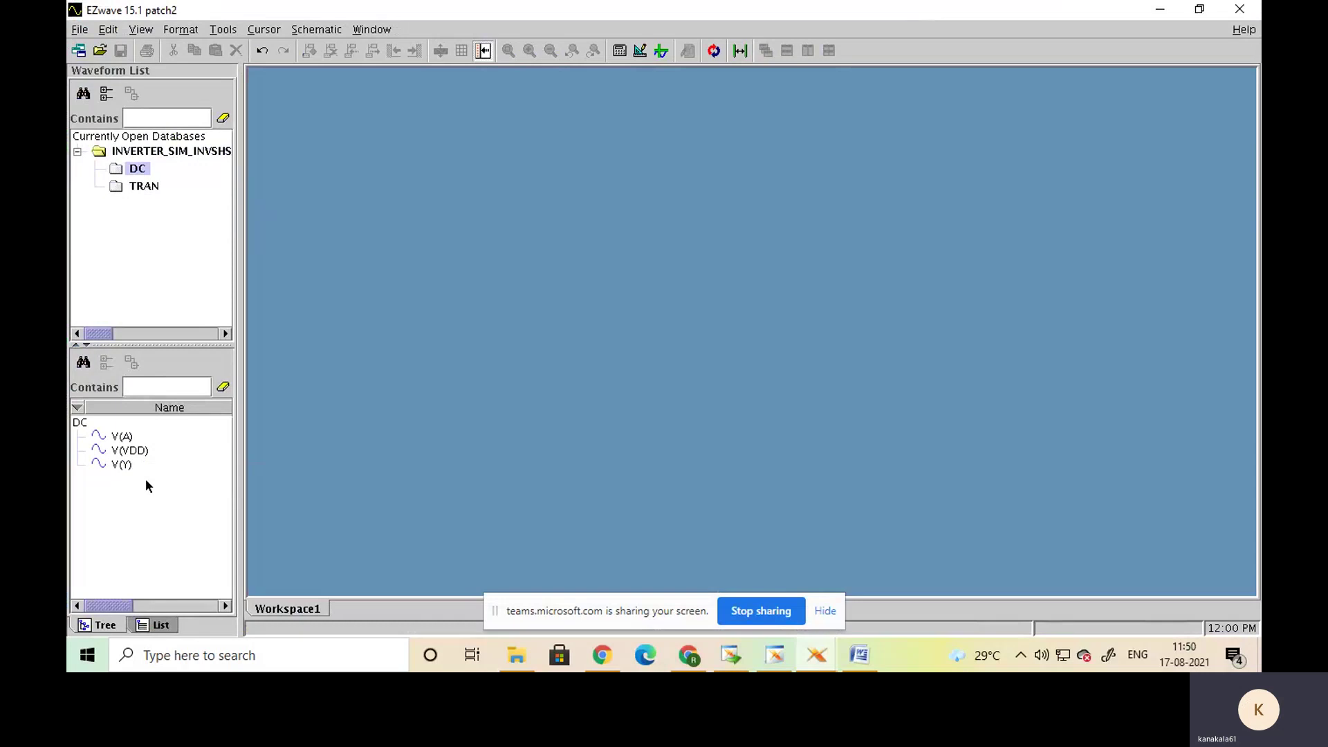
double_click(119, 437)
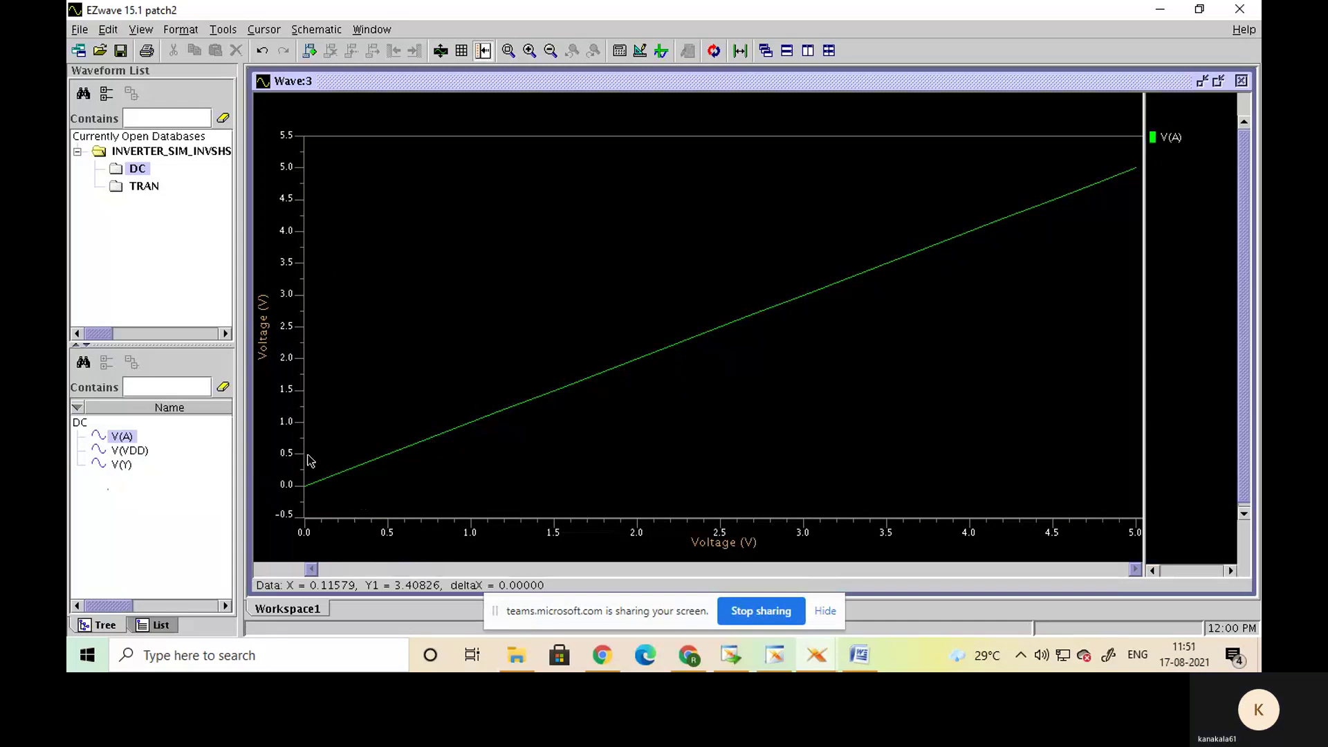
double_click(118, 466)
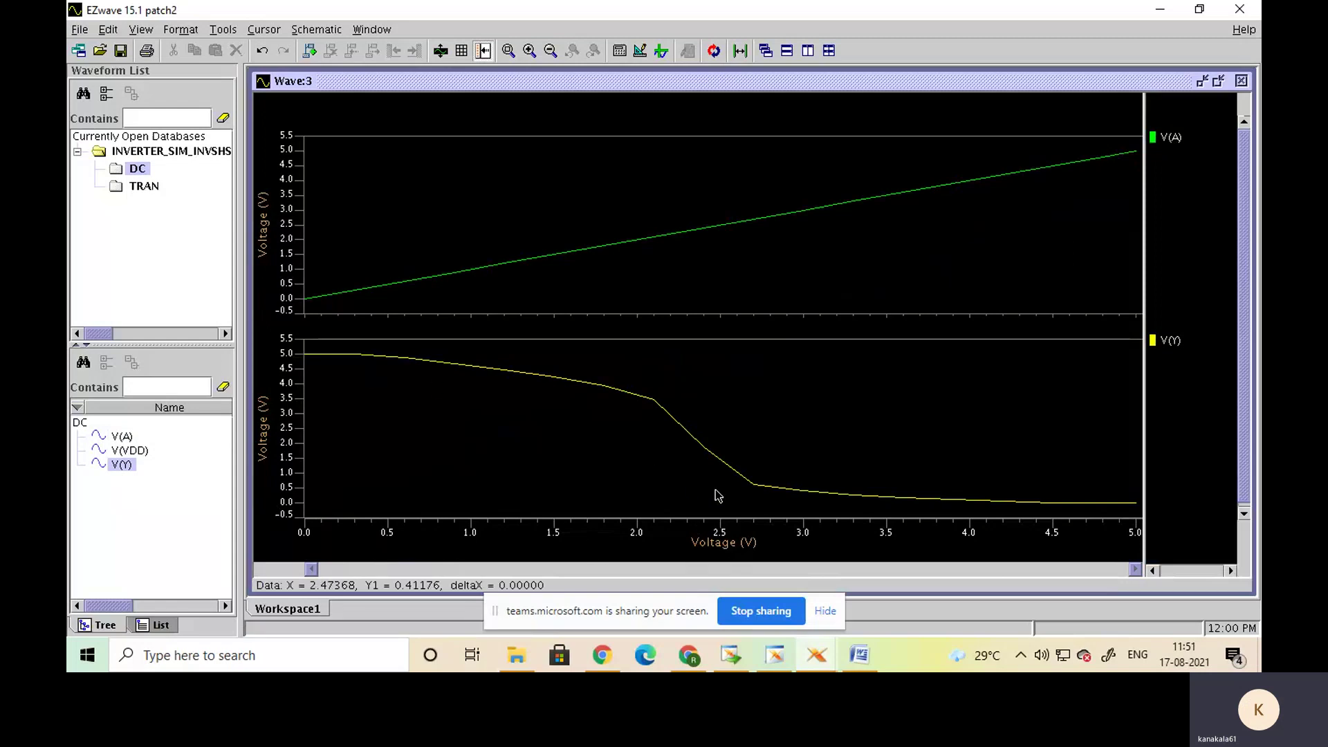
click(123, 453)
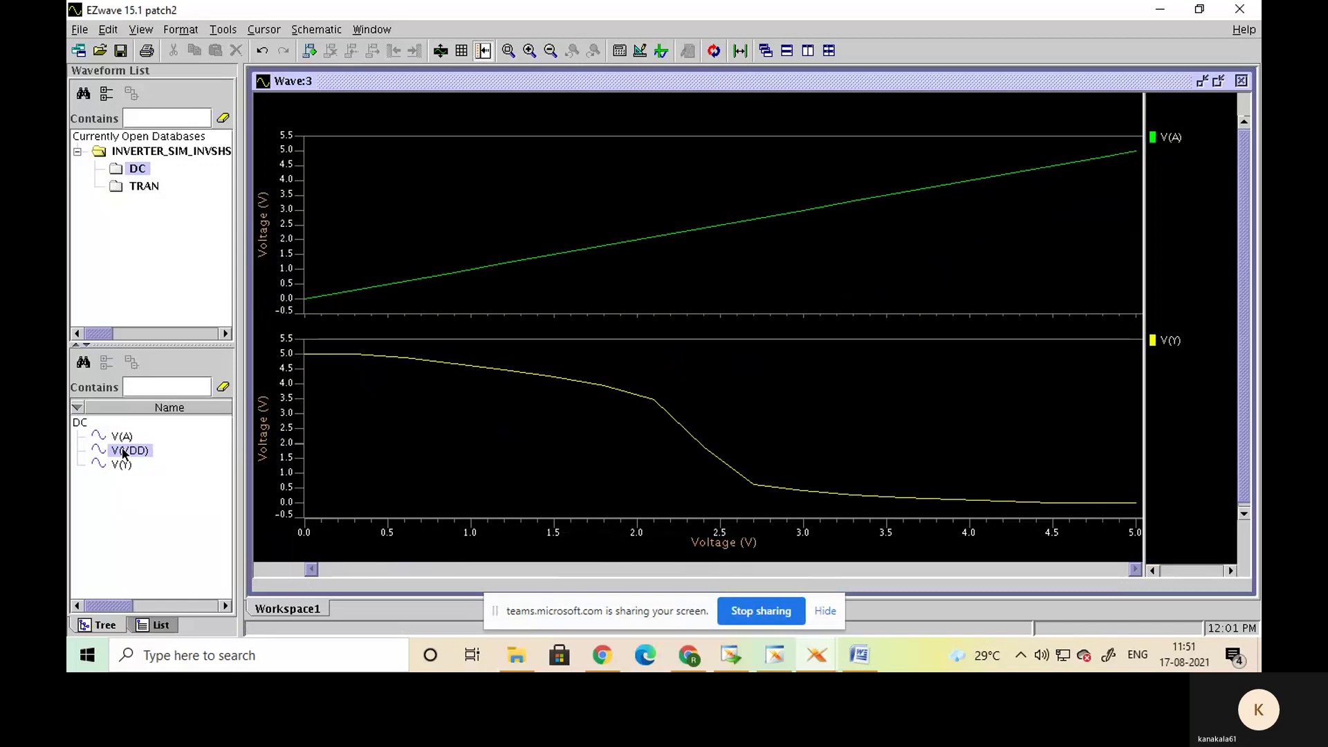
double_click(124, 453)
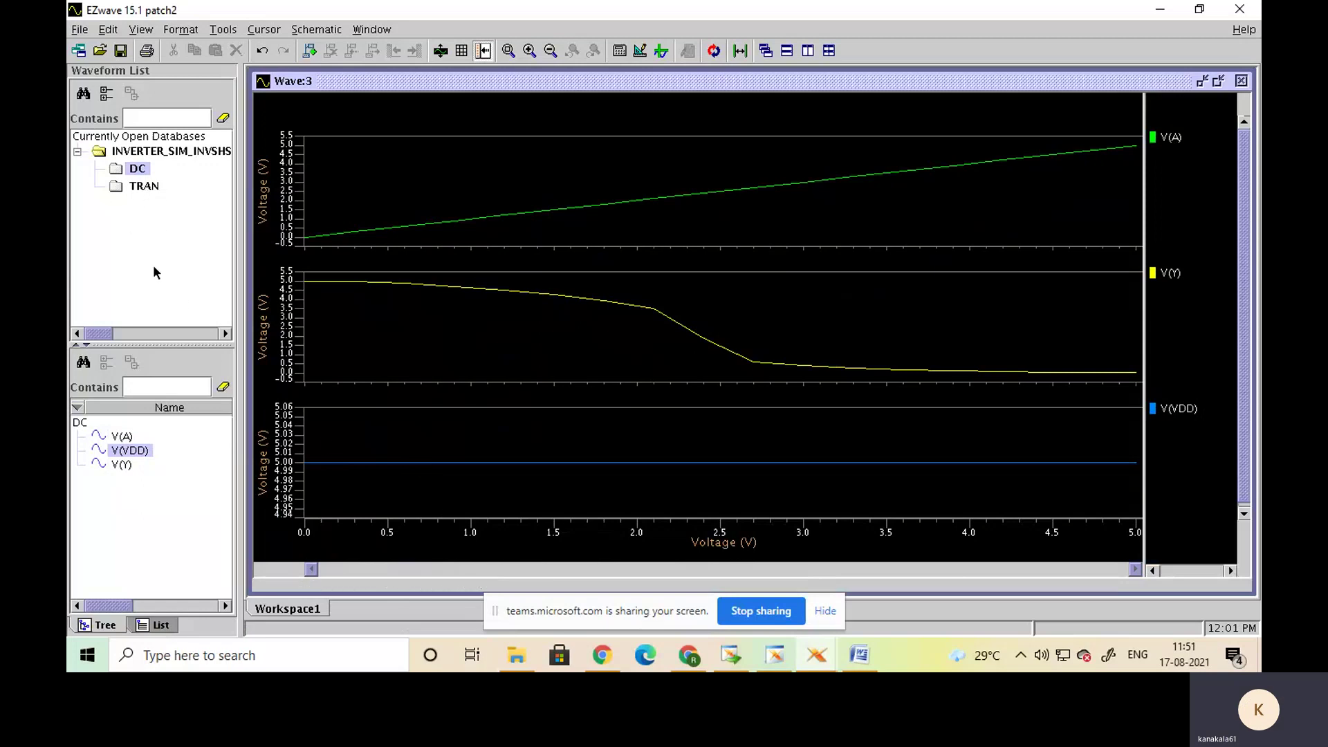
- Plot the TRAN waveforms V(A) and V(Y) as separate graphs in a new, unzoomed wave window
click(141, 187)
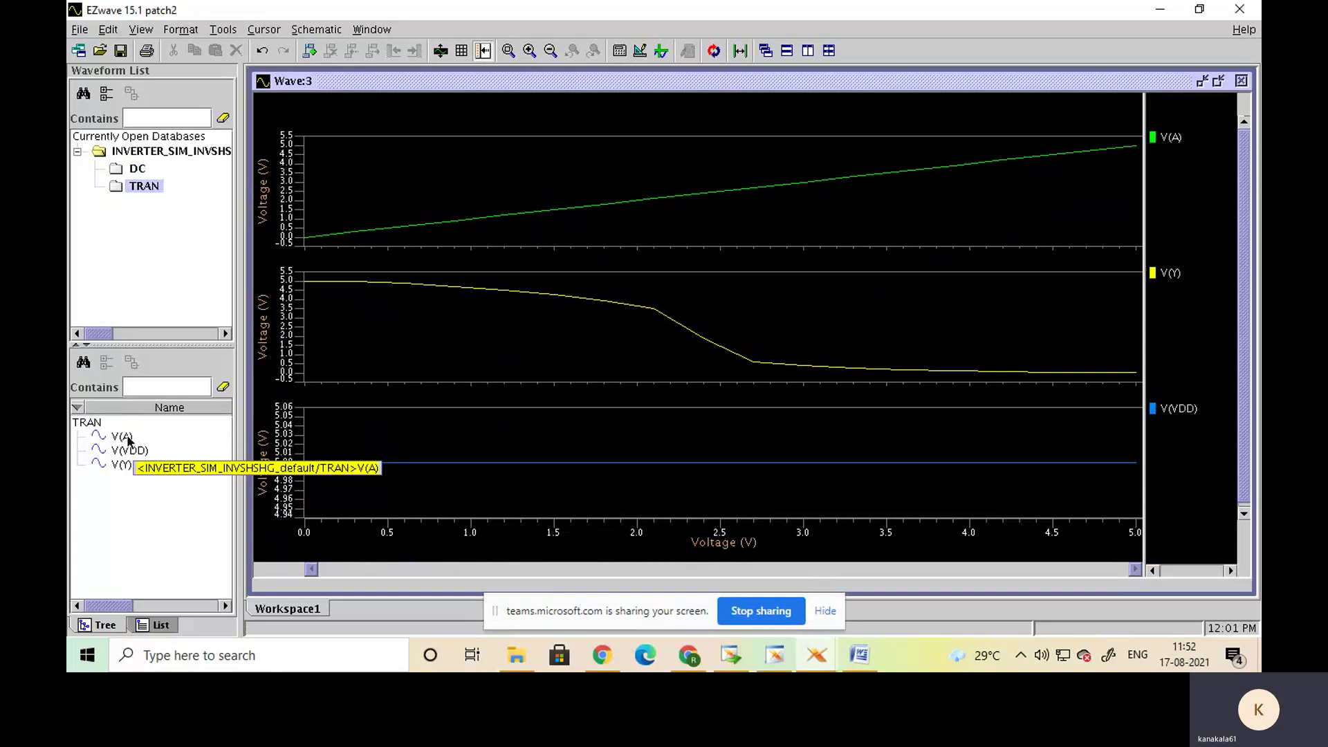
double_click(129, 440)
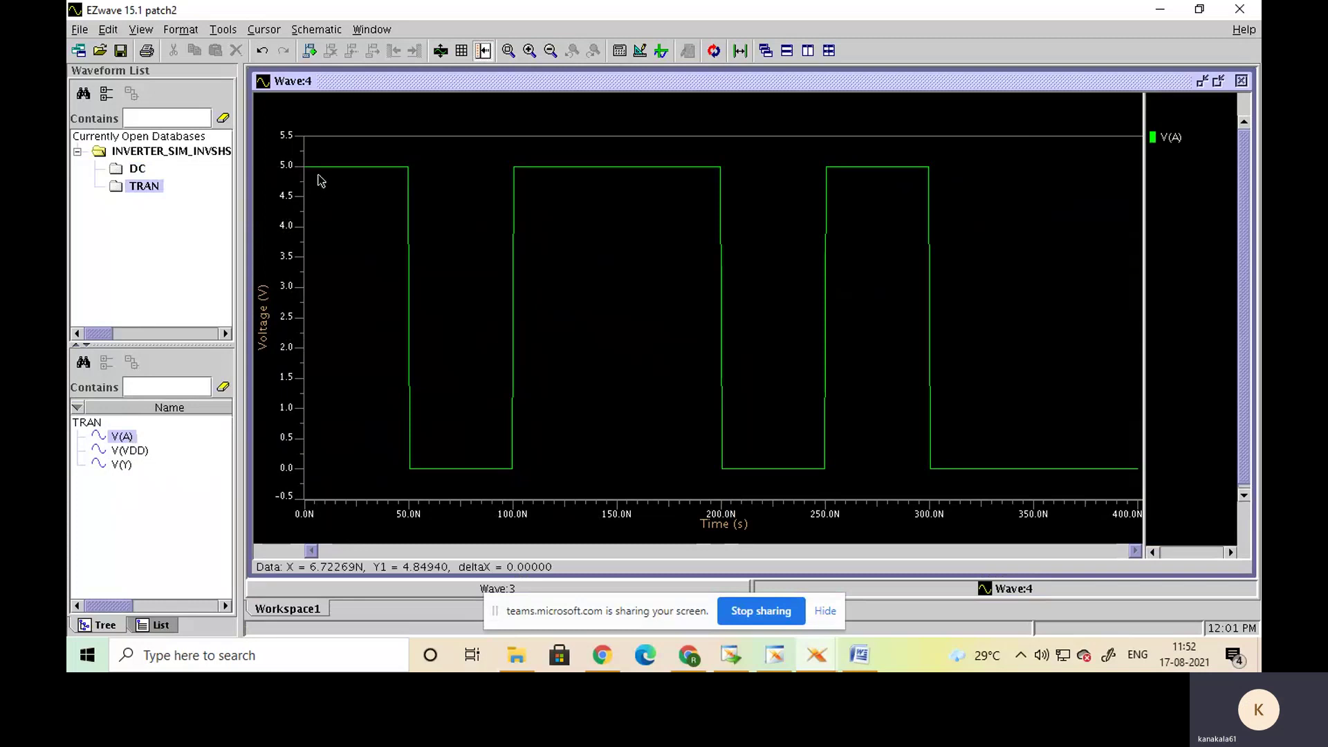
mouse_move(311, 168)
mouse_down()
mouse_move(370, 186)
mouse_move(312, 178)
mouse_up()
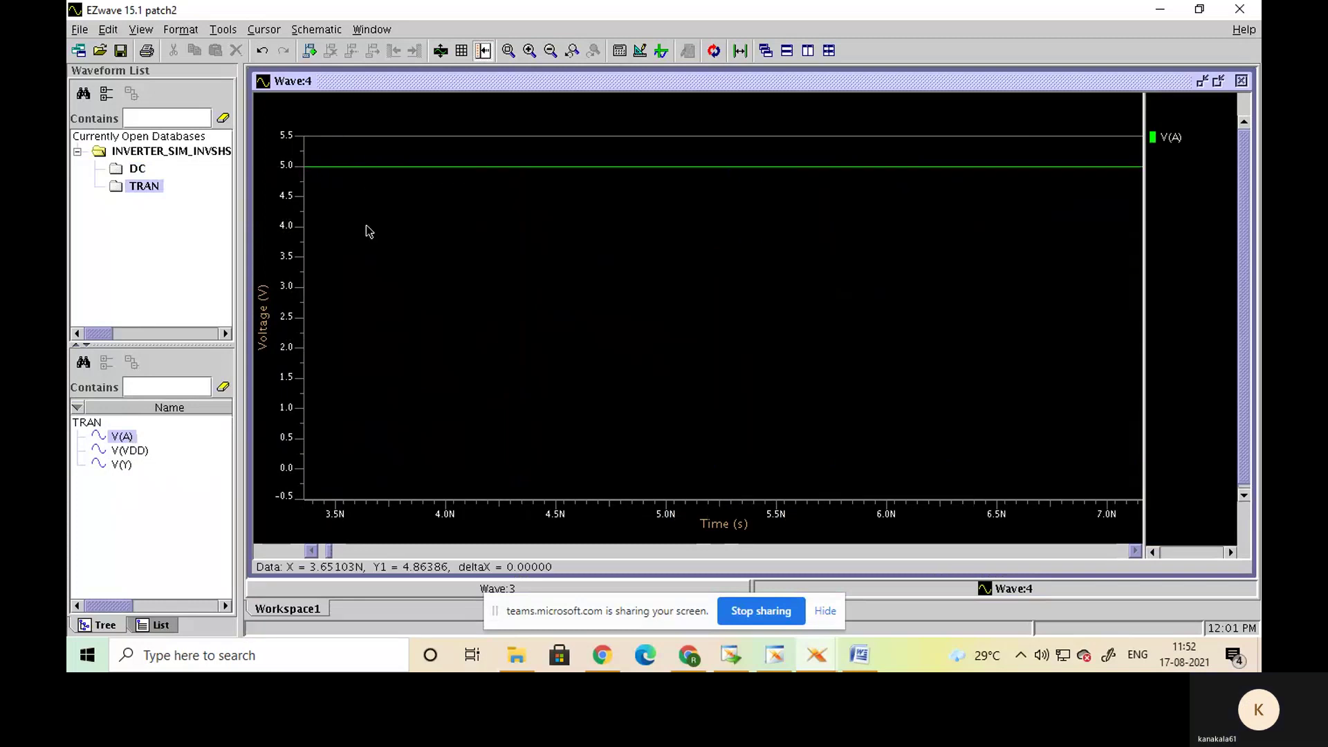
click(1240, 81)
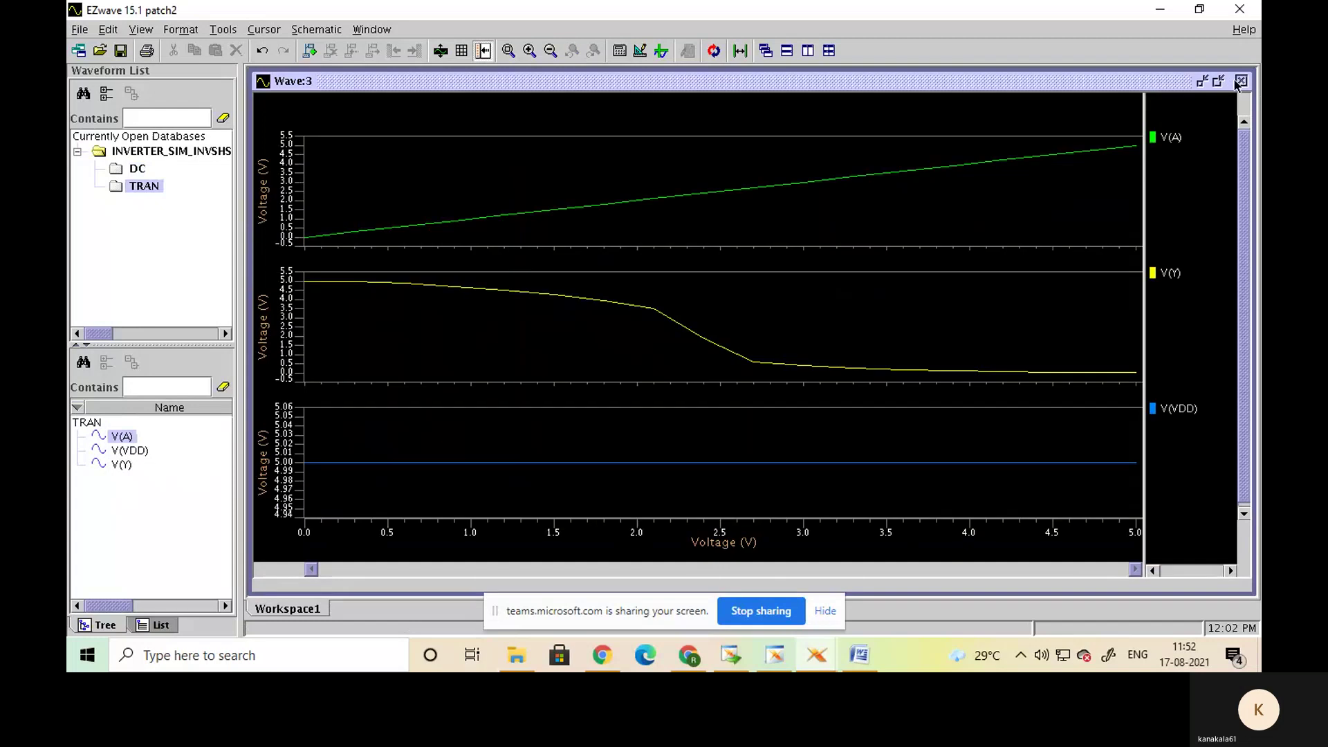
double_click(123, 436)
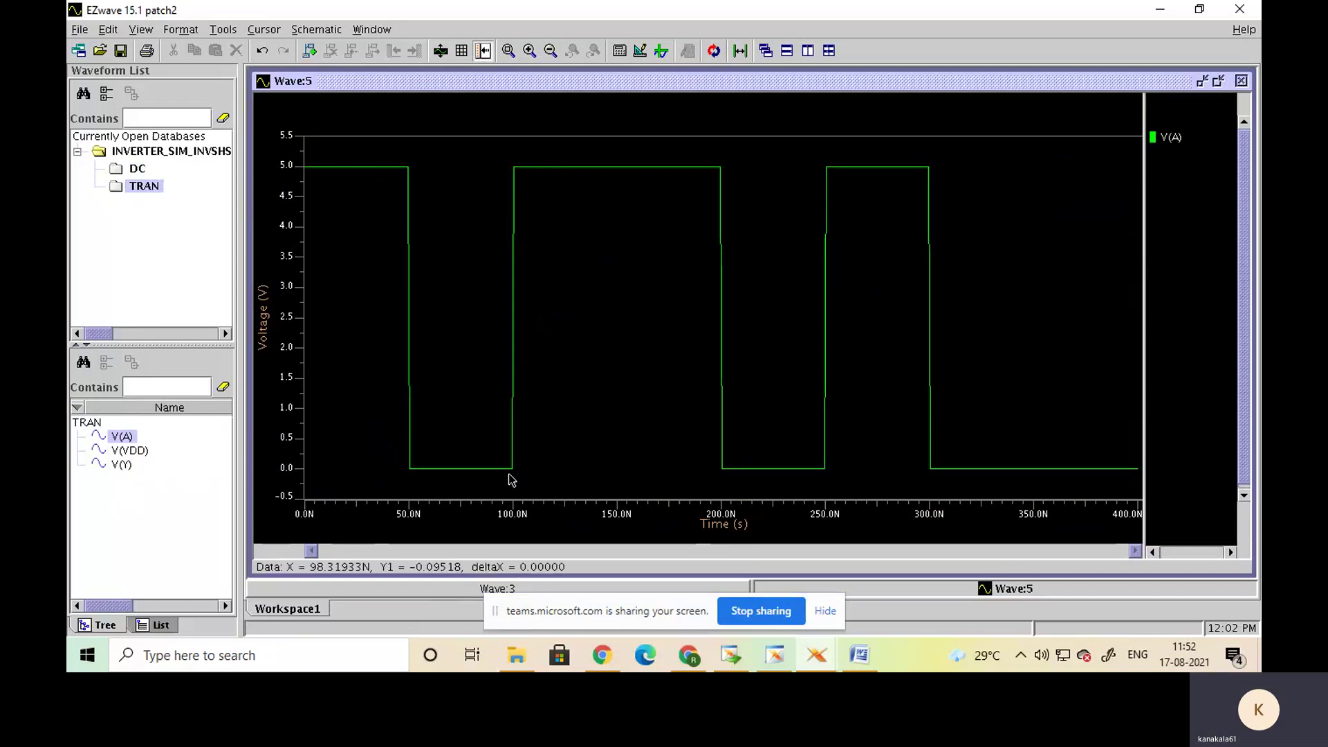
double_click(121, 465)
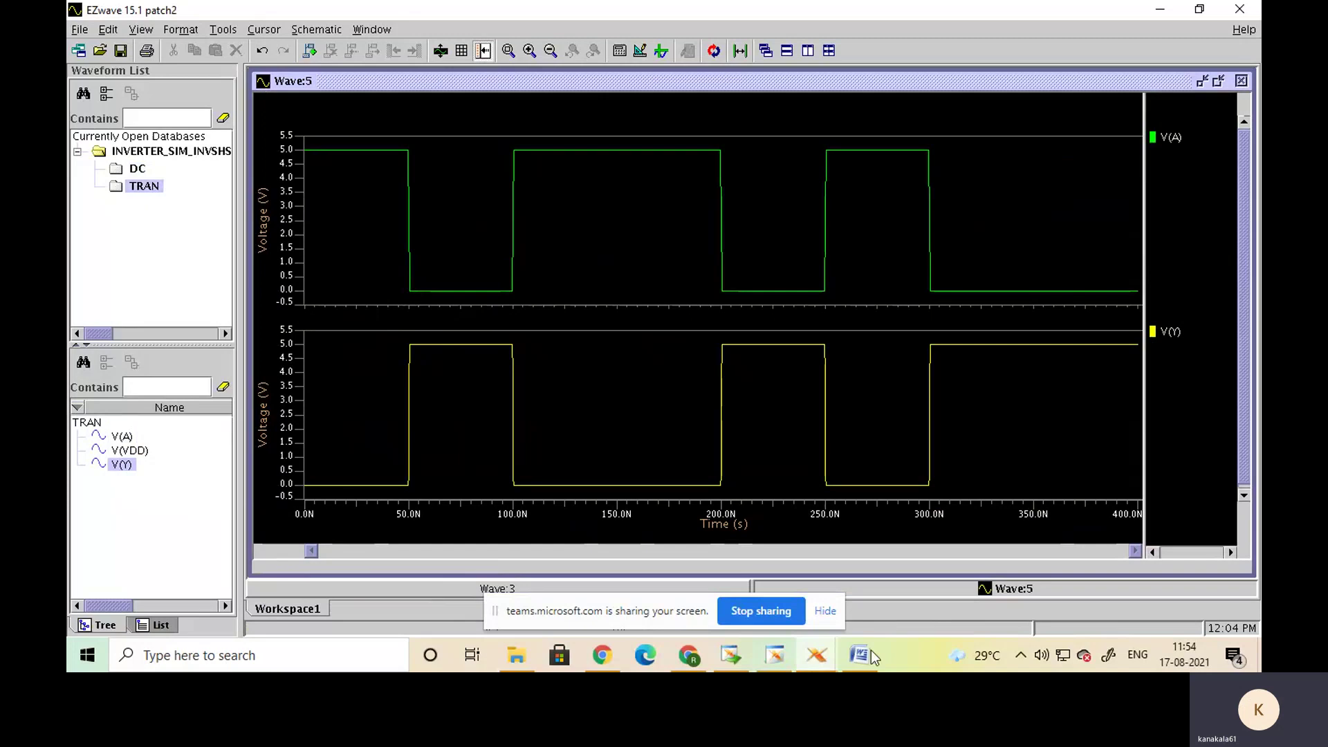
mouse_move(859, 660)
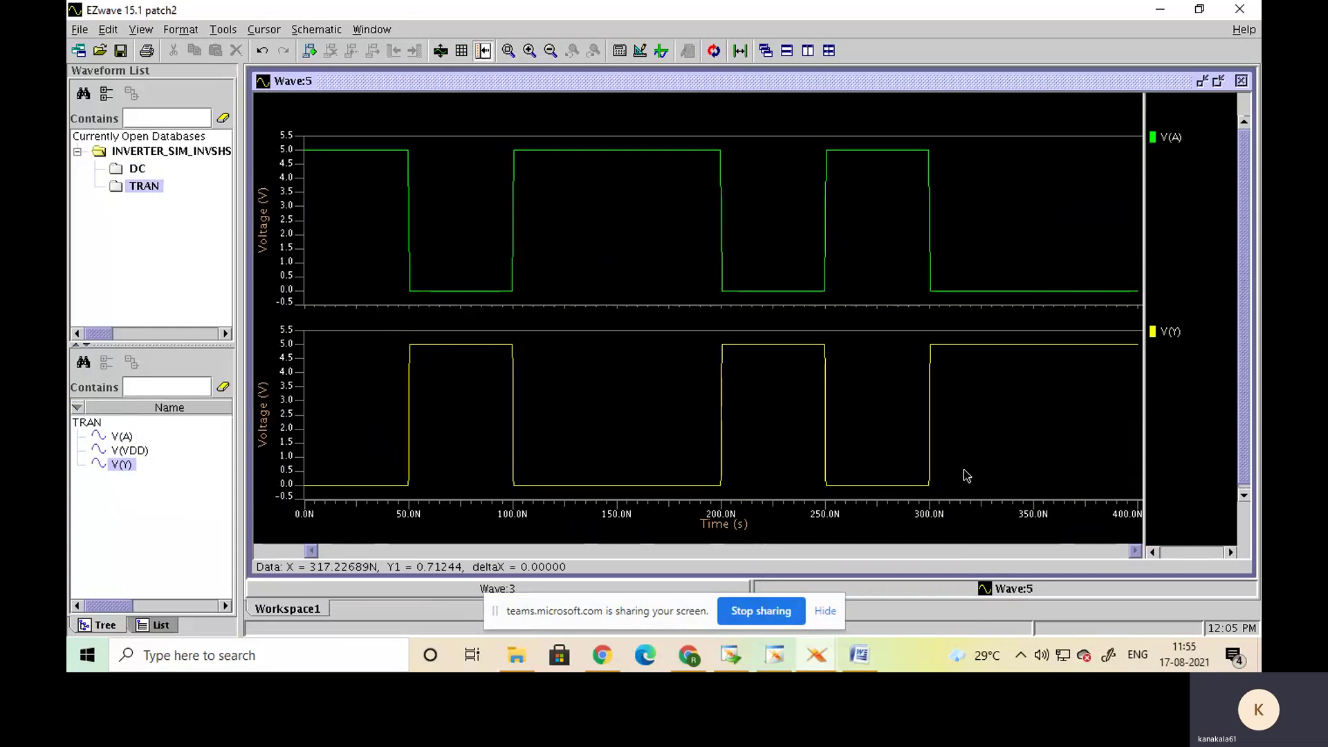
click(759, 610)
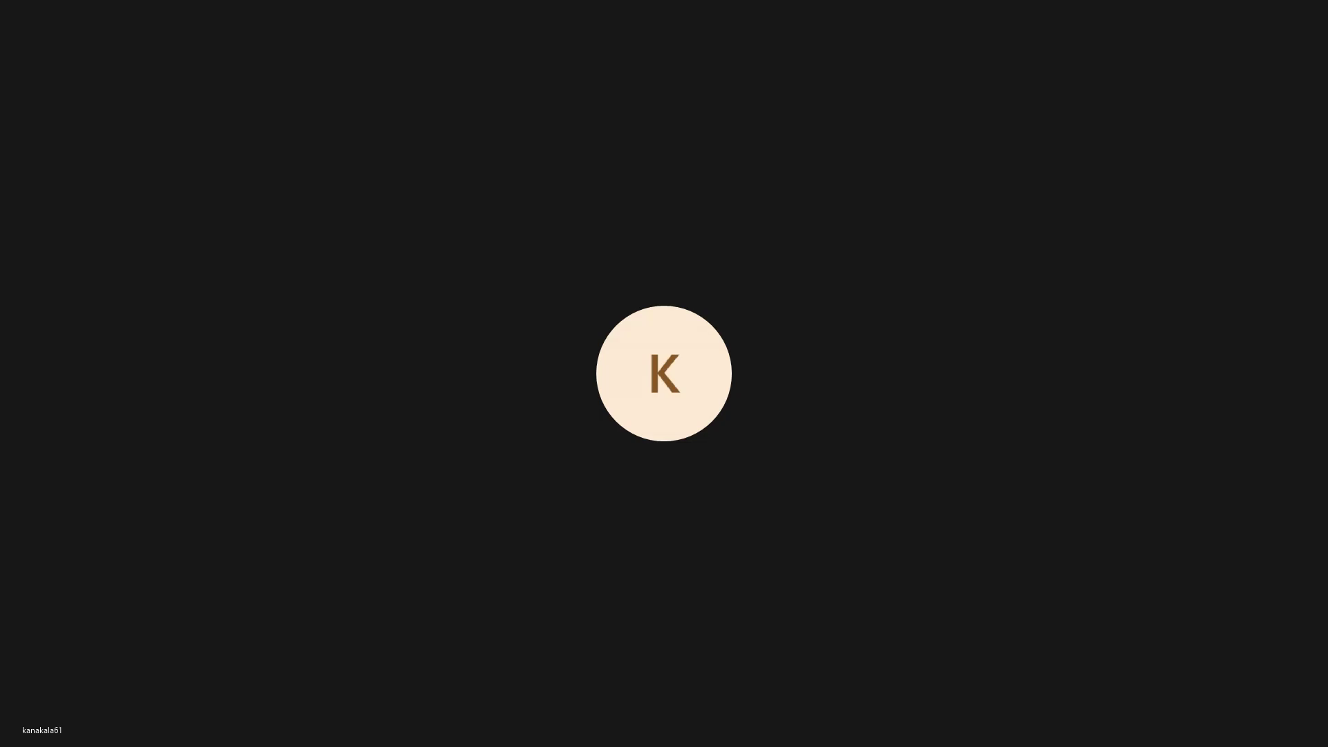